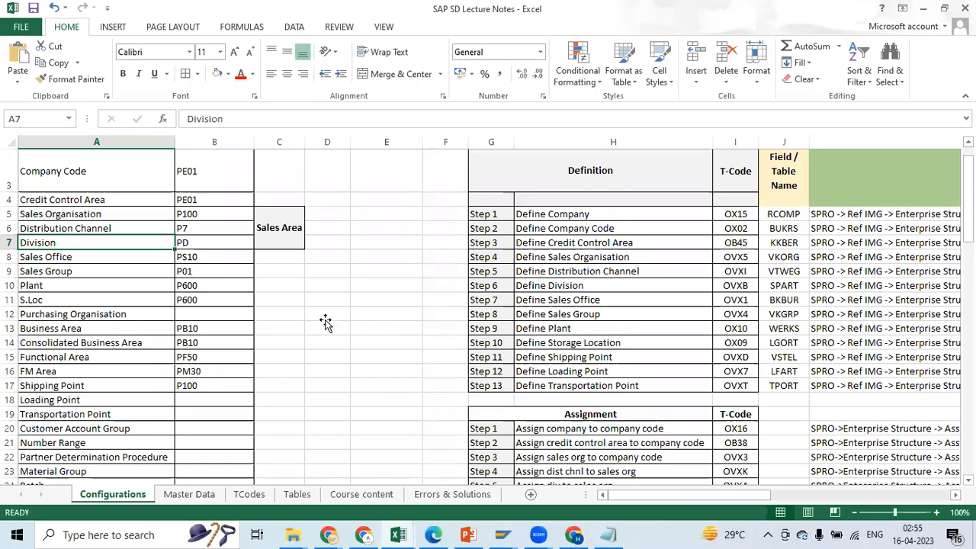
Review the enterprise structure definition list on the Configurations sheet and select the Define Loading Point entry
left_click(453, 493)
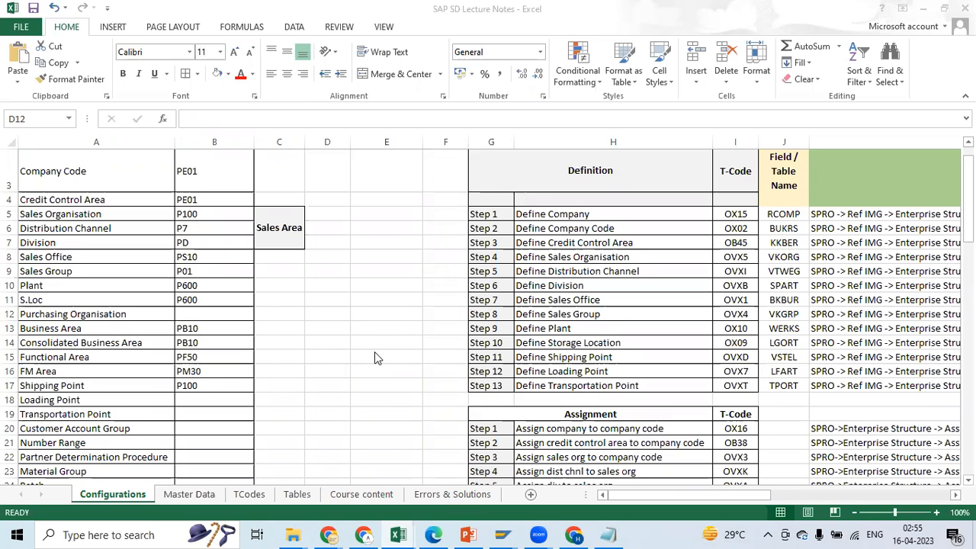
left_click(582, 373)
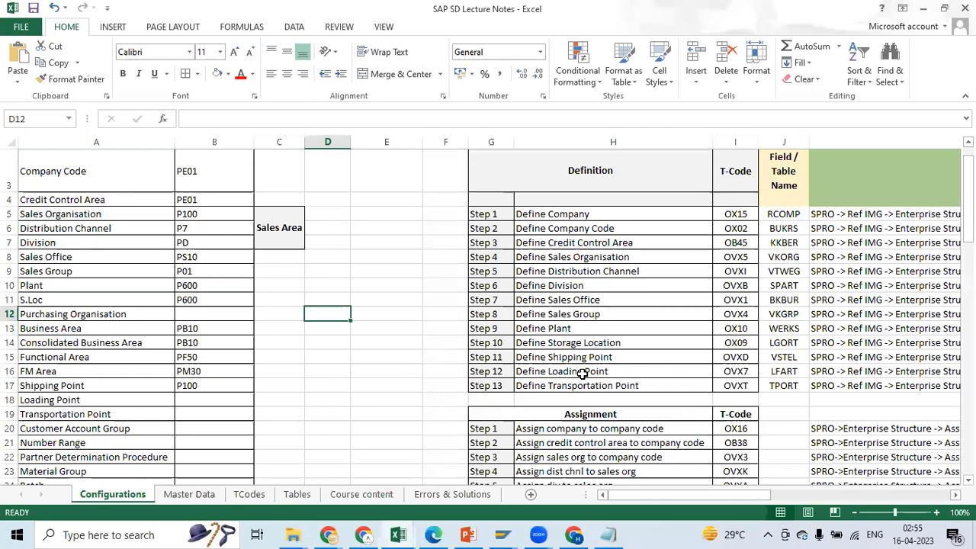
left_click(574, 386)
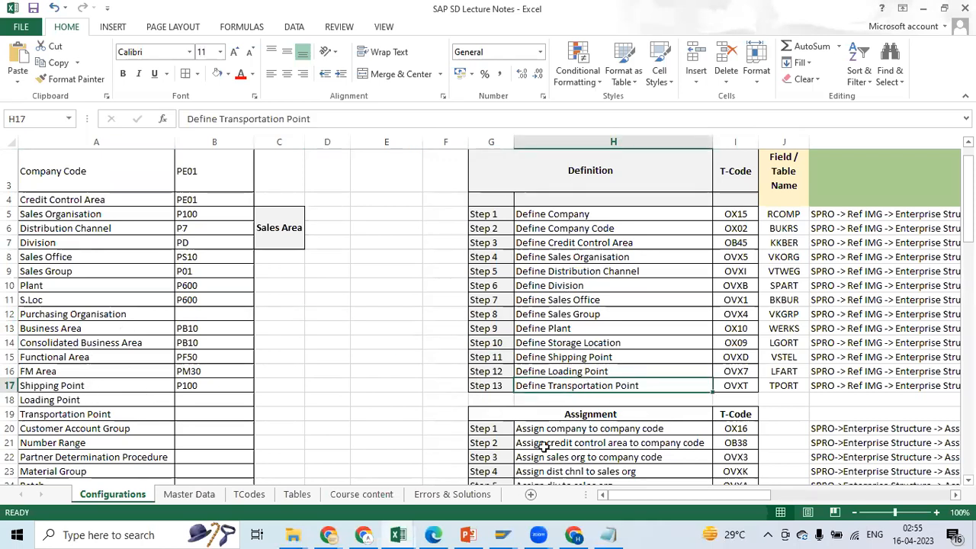
scroll(589, 387, "down", 1)
scroll(589, 387, "up", 3)
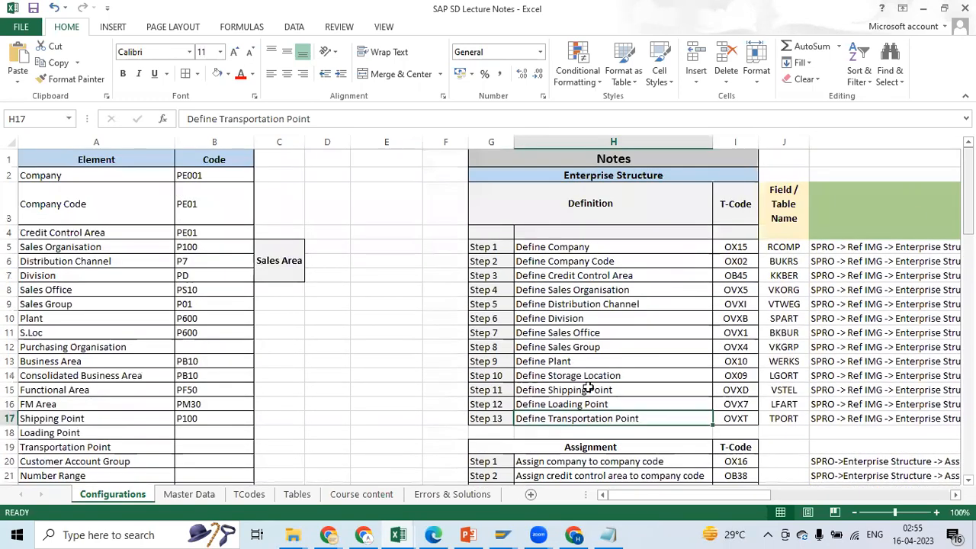
left_click(534, 405)
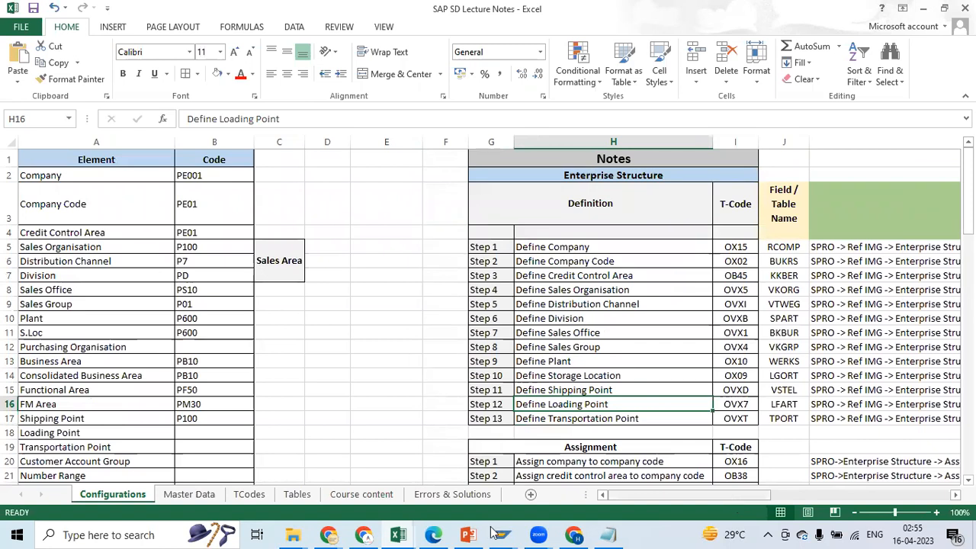
Switch to the PowerPoint presentation and read the Loading Point definition on slide 8
left_click(468, 535)
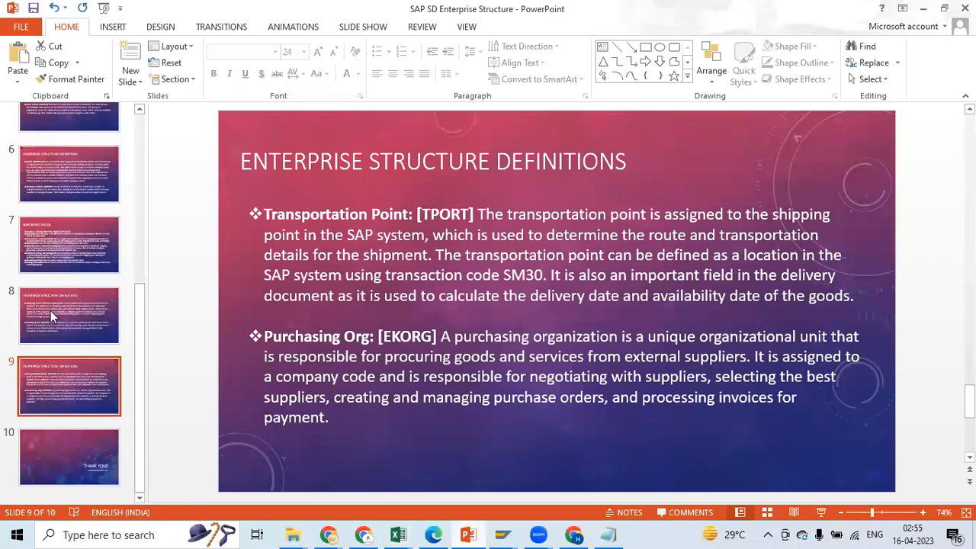
scroll(408, 350, "up", 1)
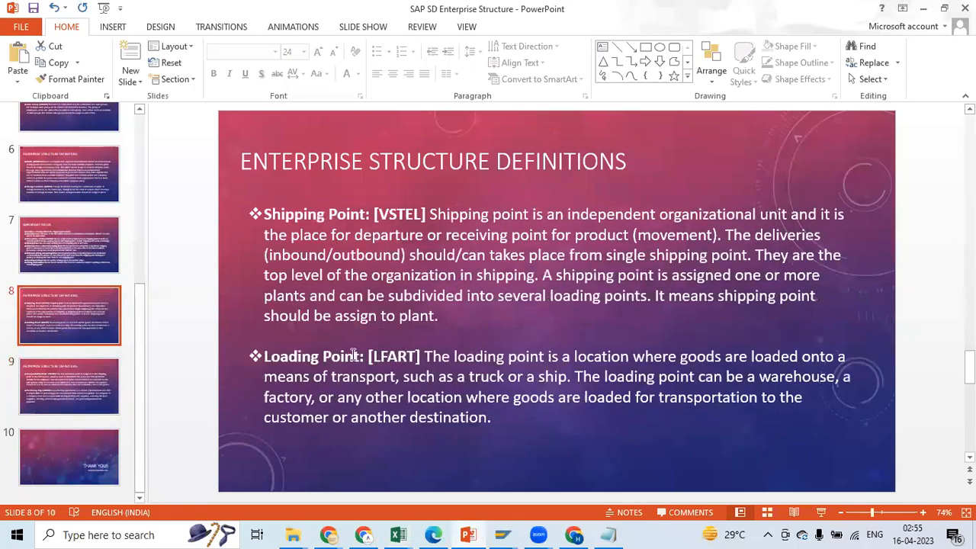
left_click_drag(970, 367, 970, 367)
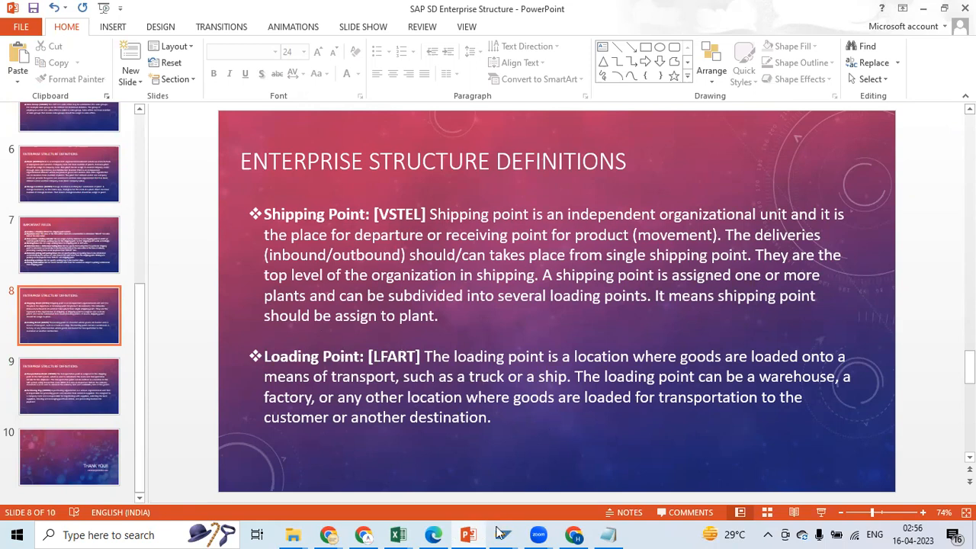
Switch to SAP, end the current transaction with /n, run SPRO and display the SAP Reference IMG
mouse_move(500, 533)
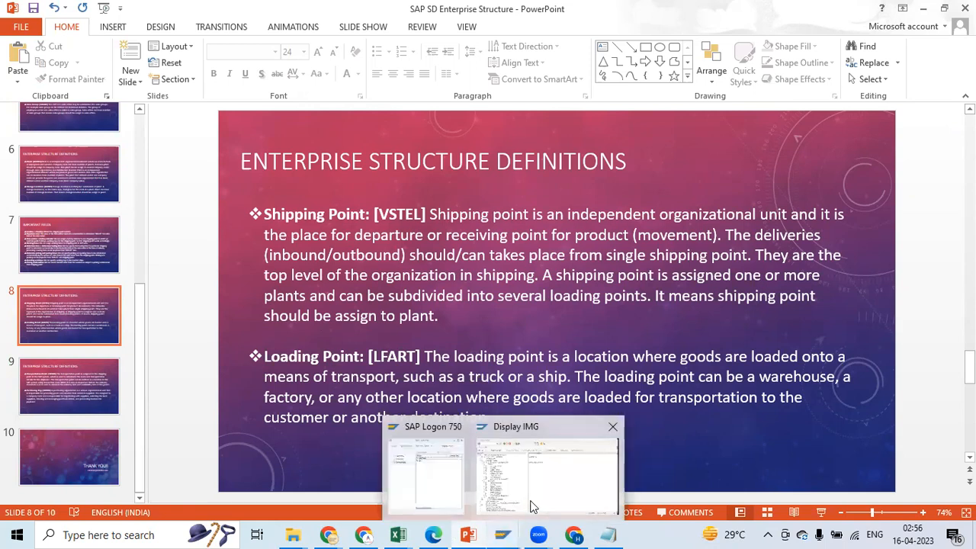
left_click(533, 507)
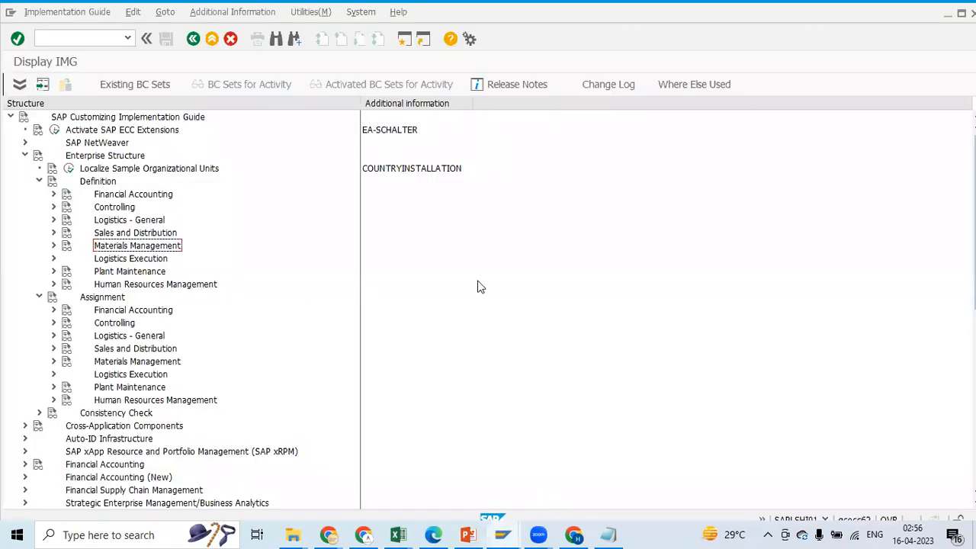
left_click(92, 37)
type("/n")
key("Return")
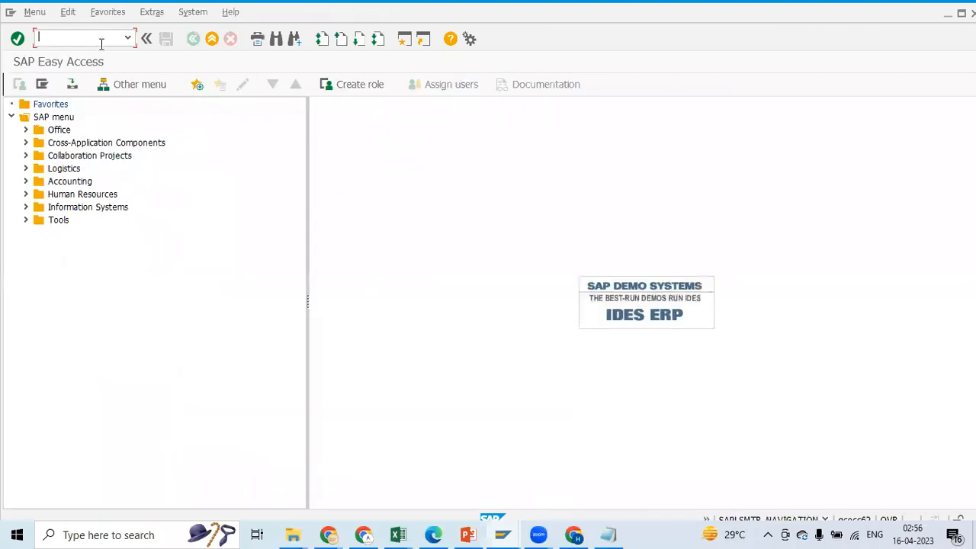
type("SPRO")
key("Return")
left_click(55, 80)
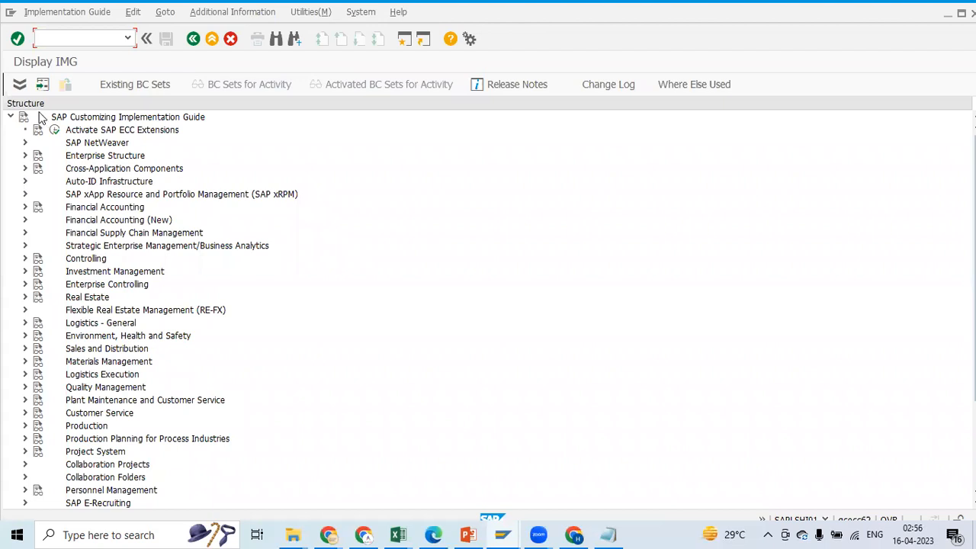
Expand Enterprise Structure, Definition and Logistics Execution in the implementation guide
left_click(25, 156)
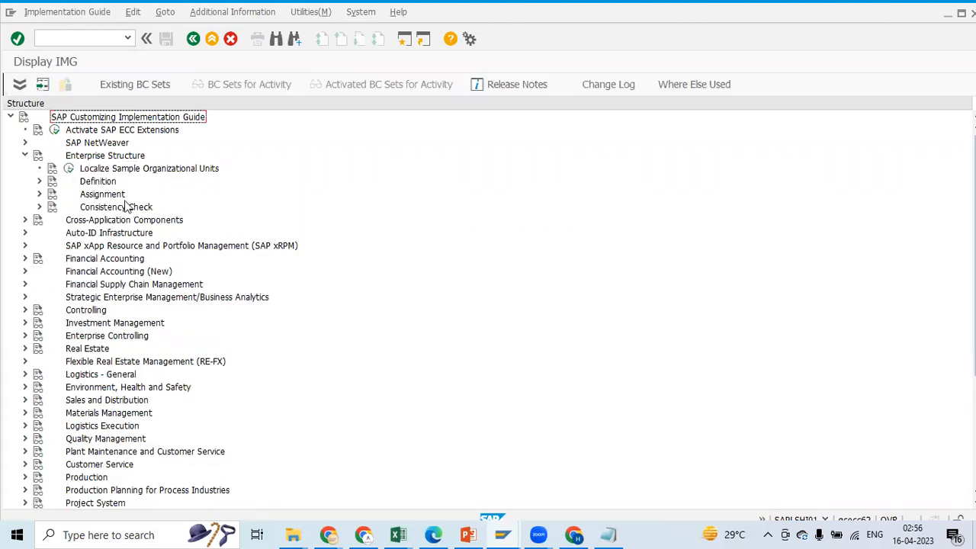
left_click(39, 182)
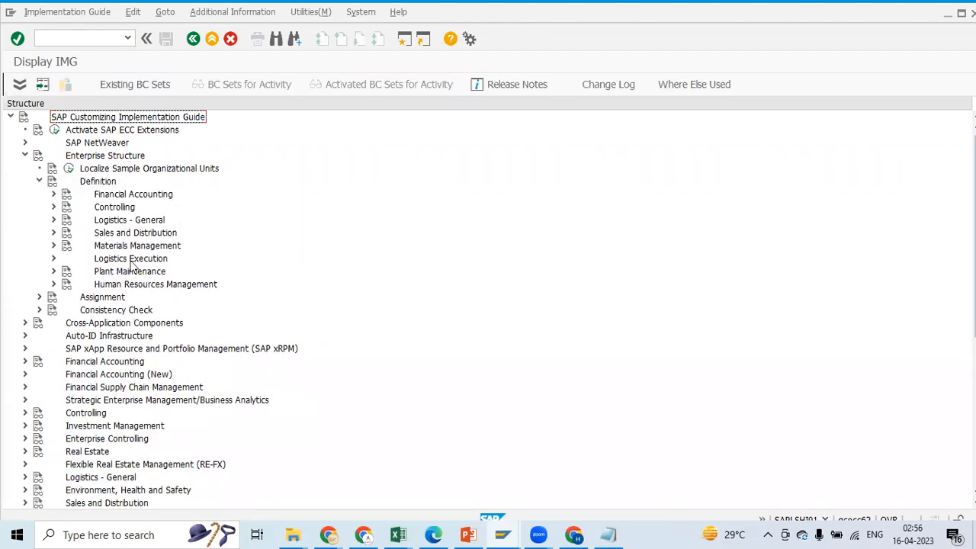
left_click(53, 259)
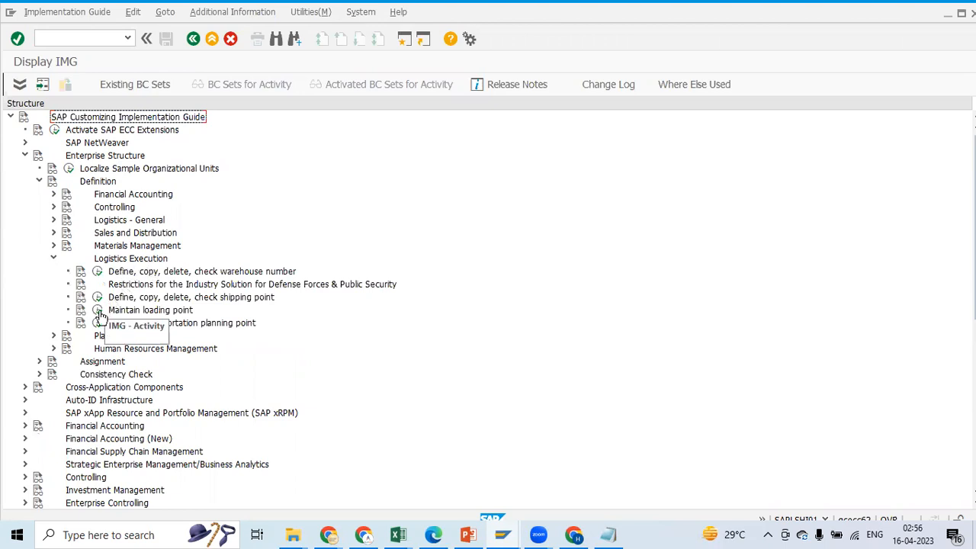
Display the activity keys as additional information beside the IMG structure entries
left_click(221, 12)
mouse_move(225, 33)
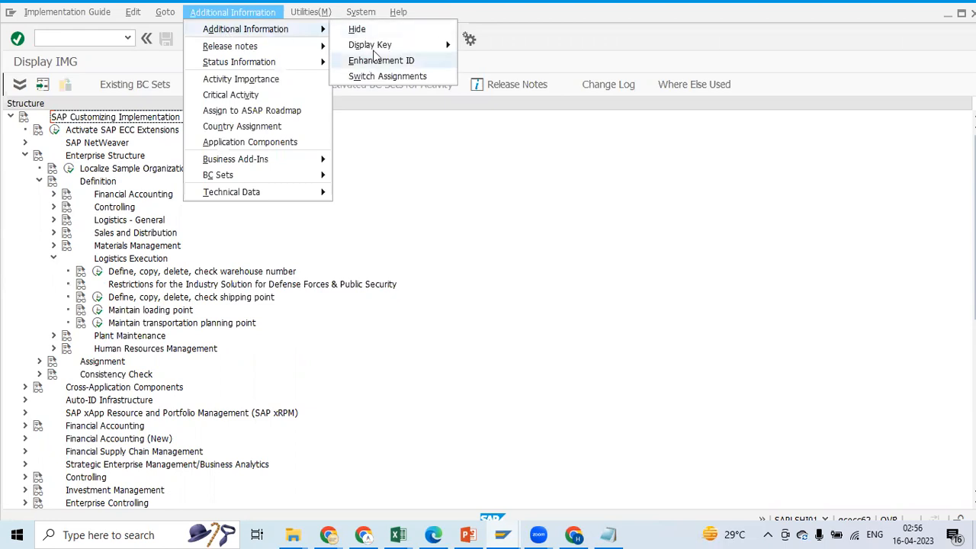
mouse_move(375, 44)
left_click(497, 77)
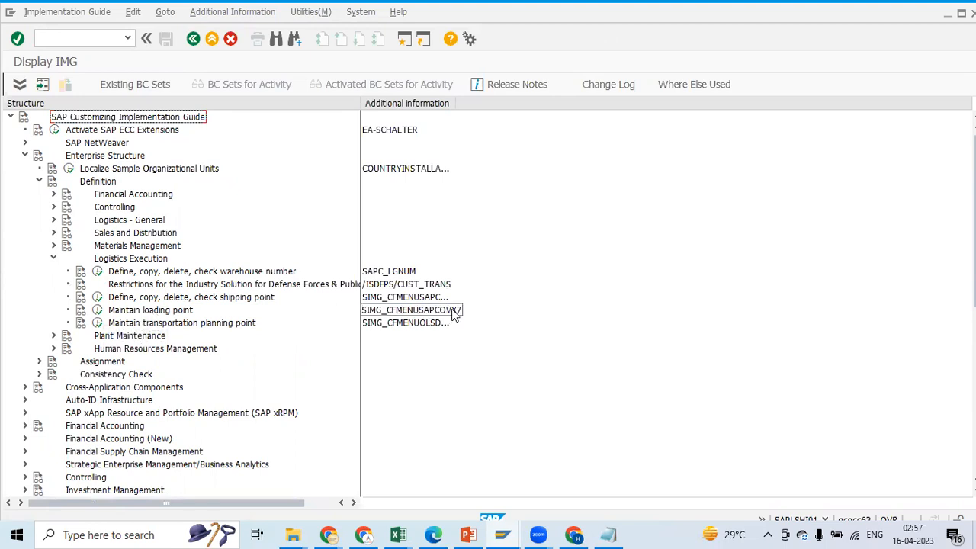
Switch to the Excel notes and check the T-code, field name and SPRO path of Define Loading Point
left_click(399, 535)
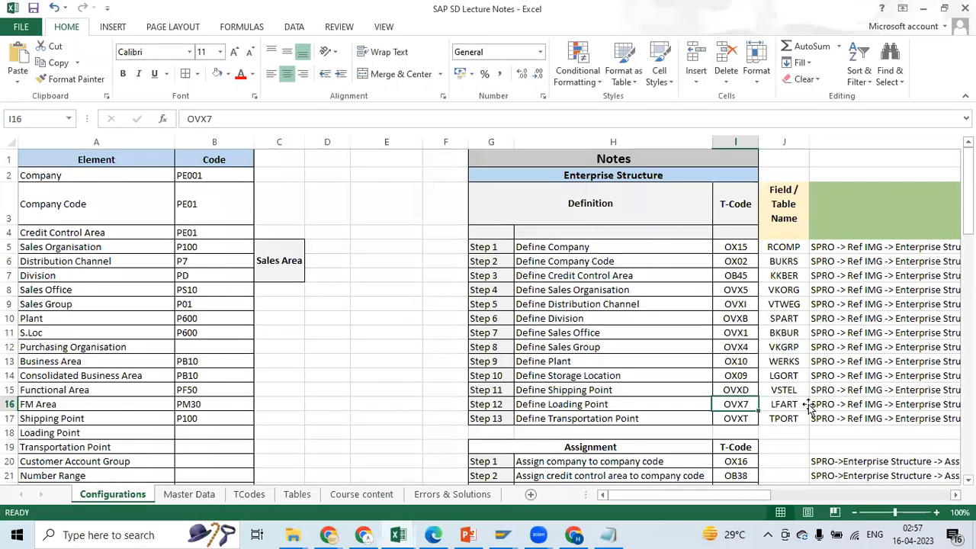
left_click(807, 404)
left_click_drag(759, 496, 800, 496)
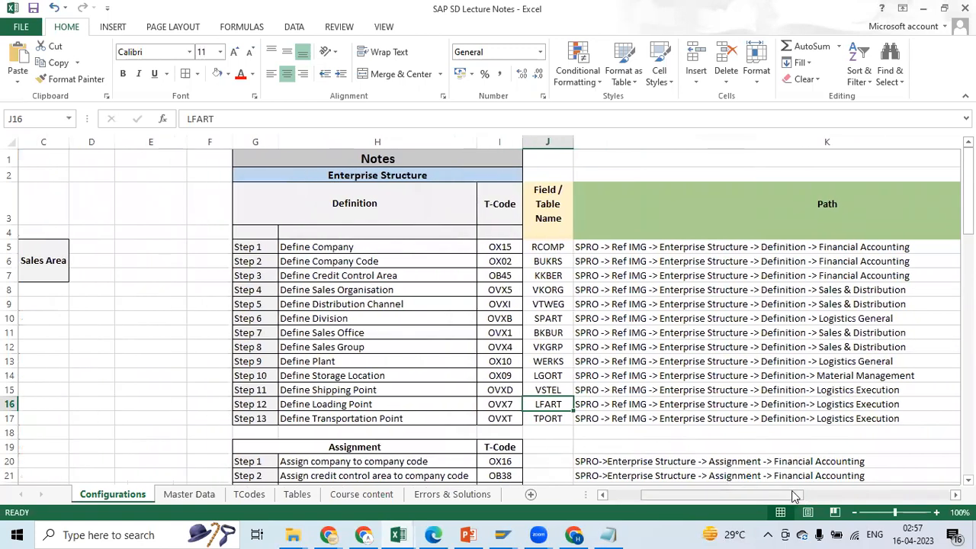
left_click(621, 404)
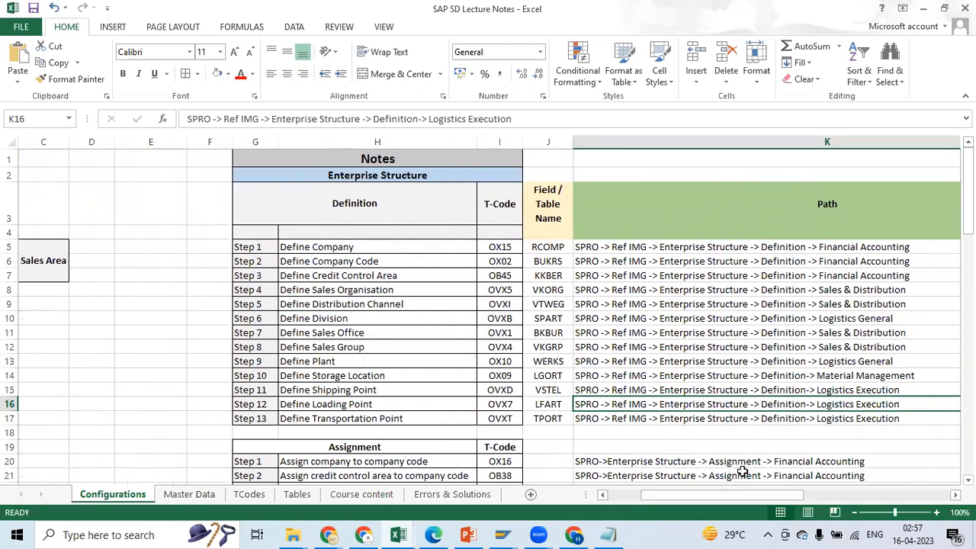
left_click_drag(751, 500, 684, 497)
Open the Maintain loading point activity in SAP for shipping point P100, copying the code from the Excel notes
left_click(503, 535)
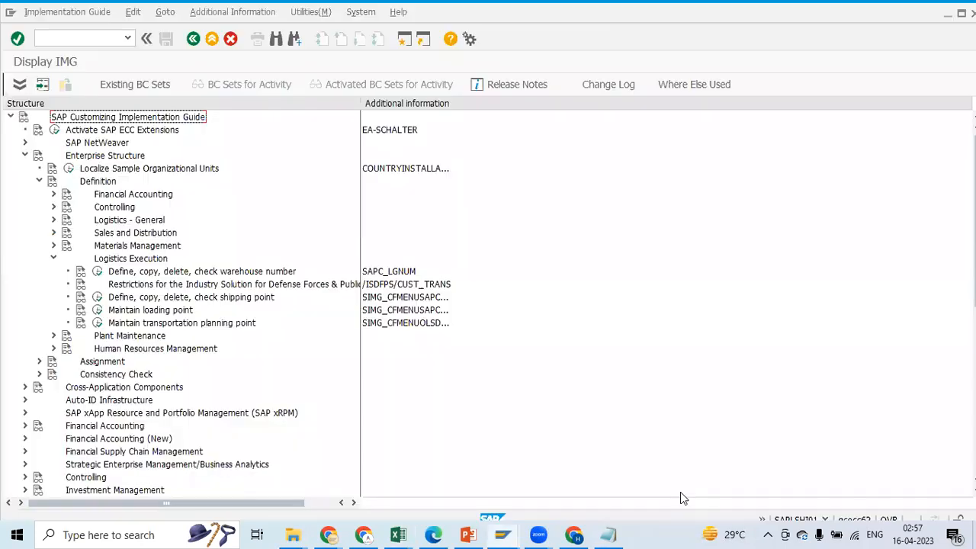
left_click(97, 313)
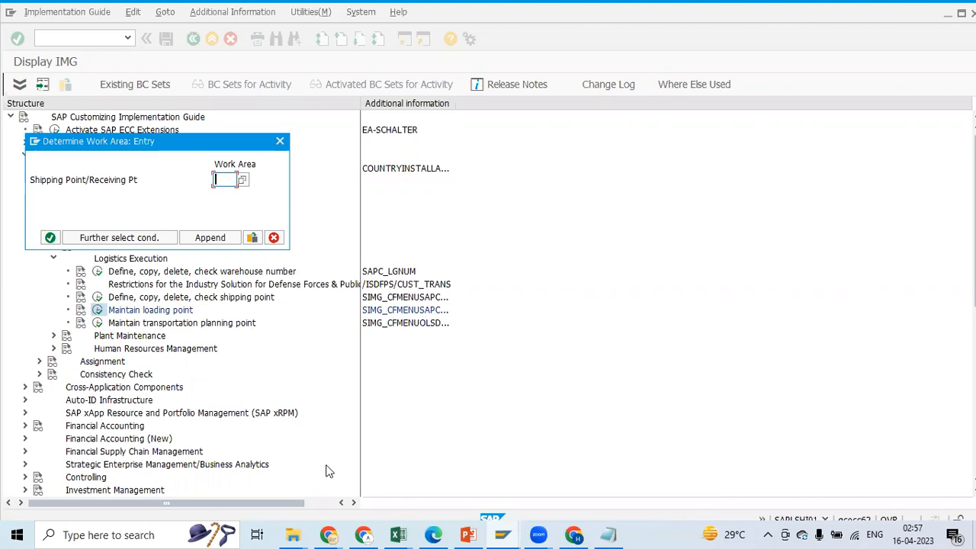
key("alt+Tab")
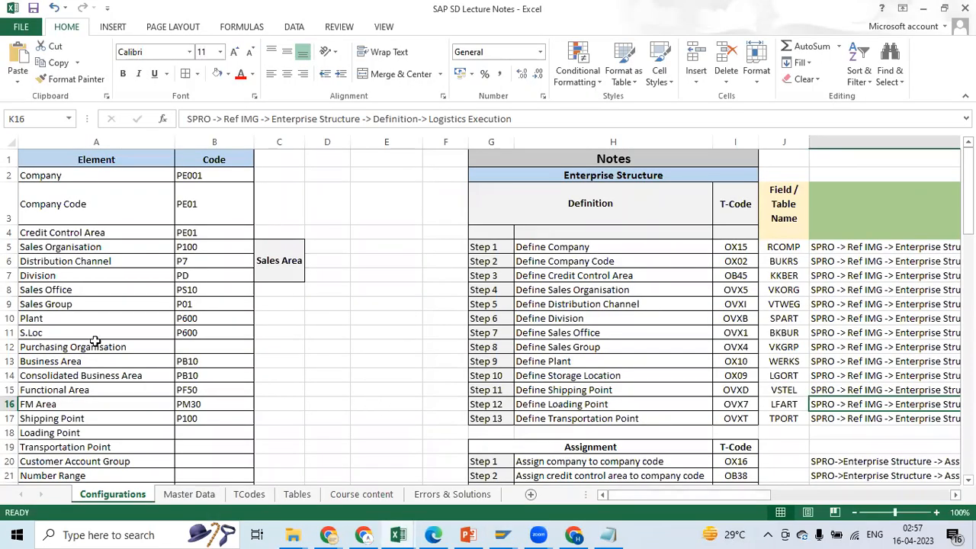
left_click(70, 371)
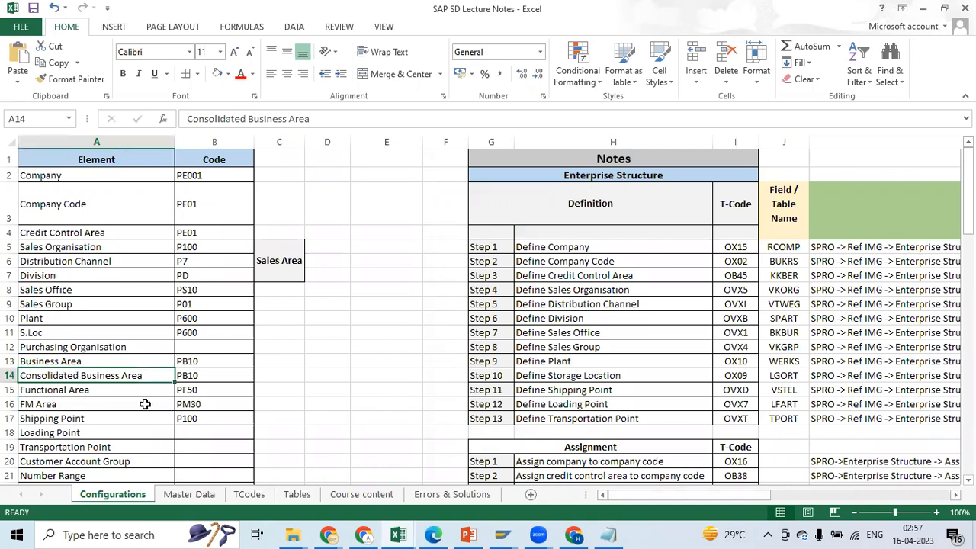
left_click(184, 419)
key("ctrl+c")
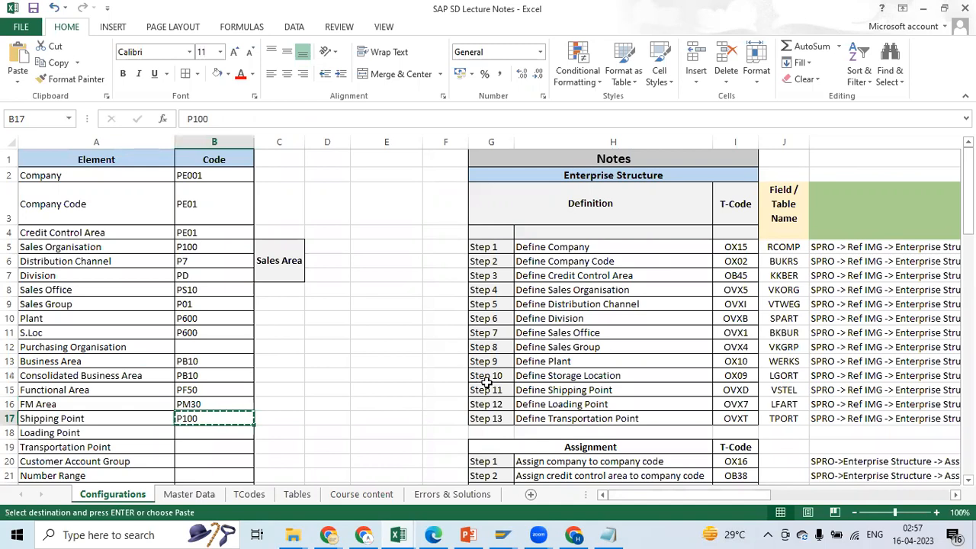
key("alt+Tab")
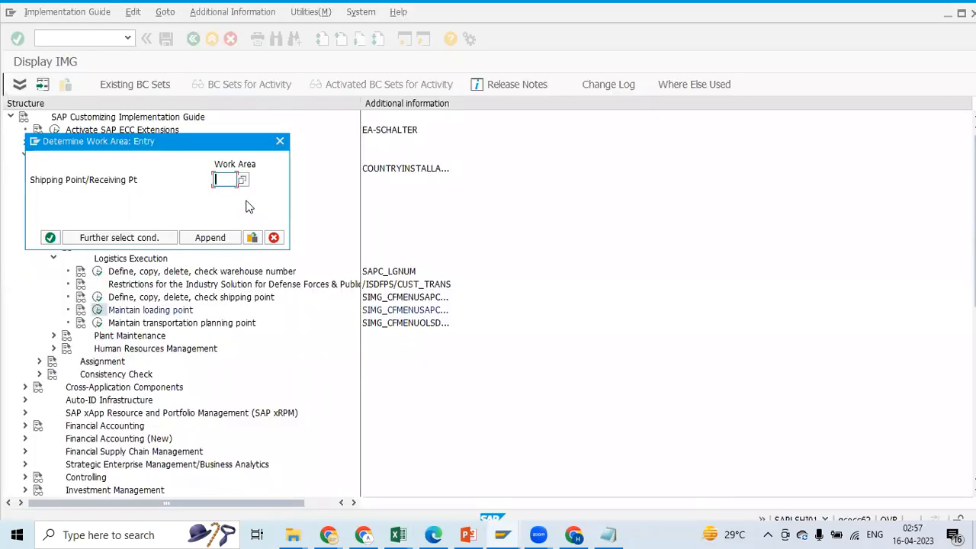
key("ctrl+v")
left_click(50, 238)
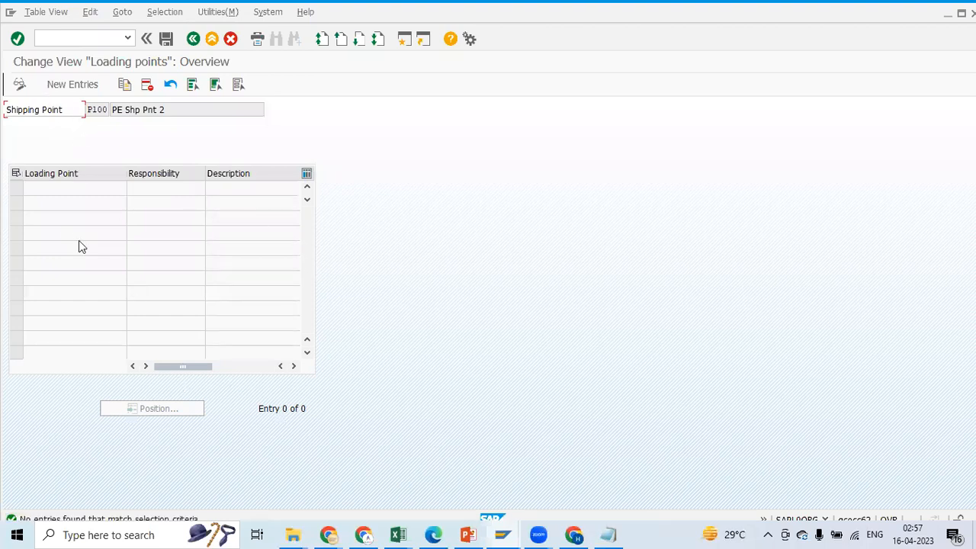
Create a new loading point entry with the code L9 for the shipping point
left_click(74, 86)
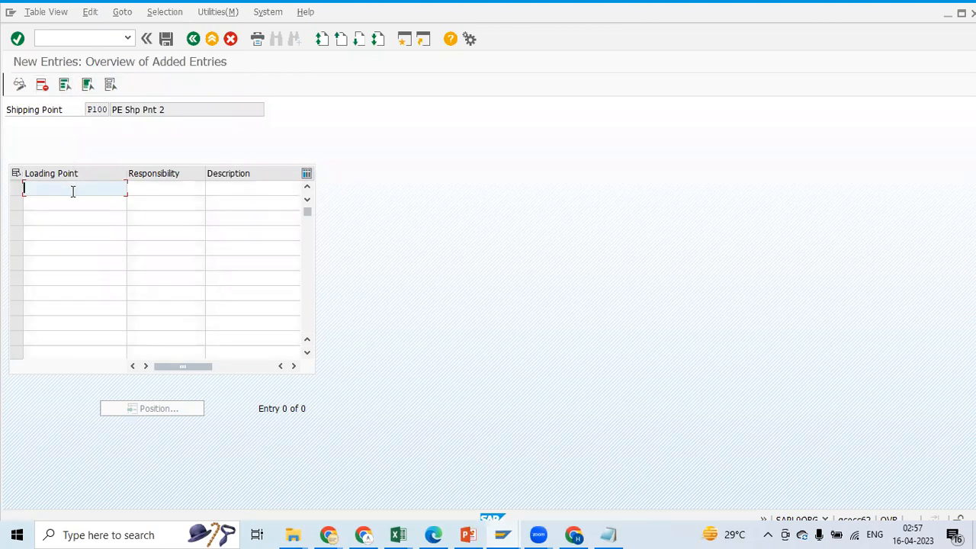
type("L5")
key("BackSpace")
key("BackSpace")
type("LS")
left_click(172, 190)
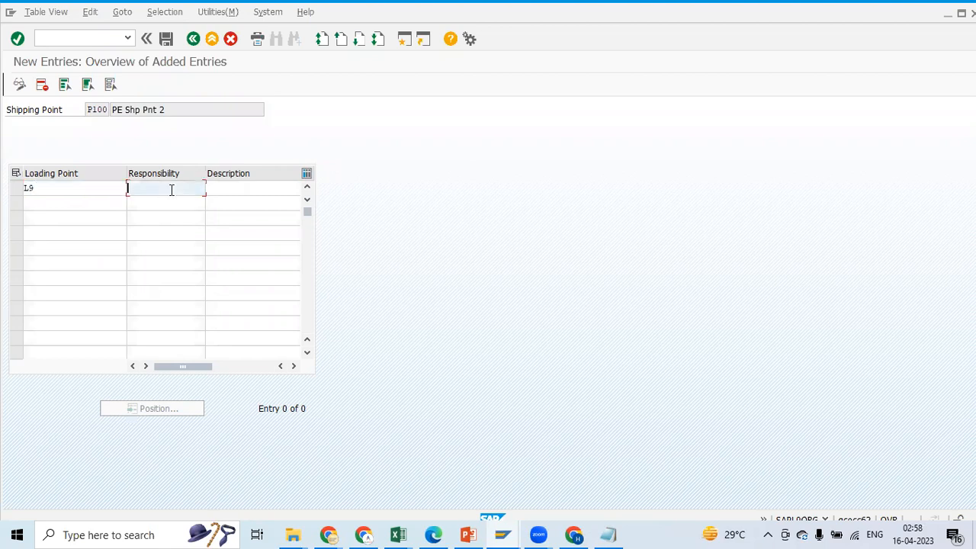
Enter responsibility Loading and description PE Loading Point 1, and save to the PE Enterprise Structure (Def) customizing request
type("Loading")
key("Tab")
type("PE")
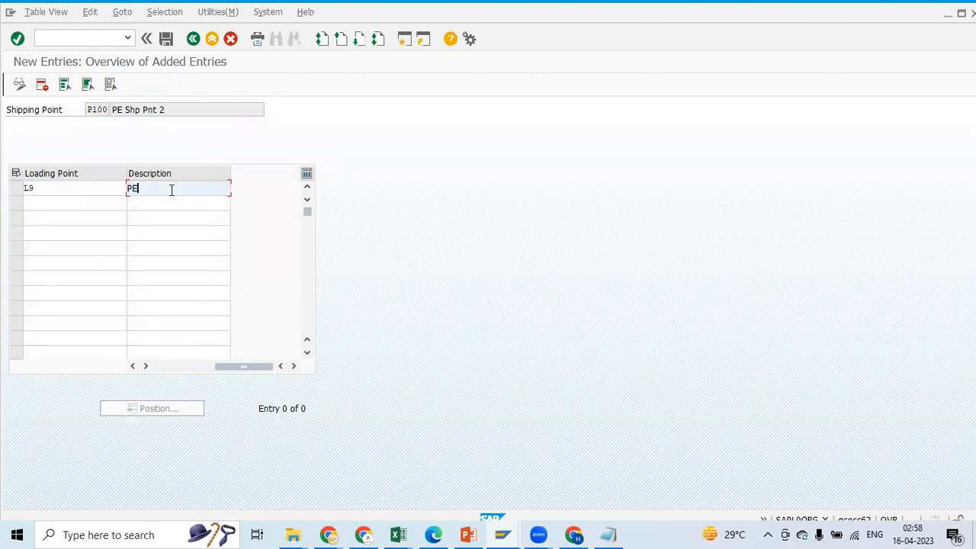
type(" Loading Point 1")
left_click(171, 367)
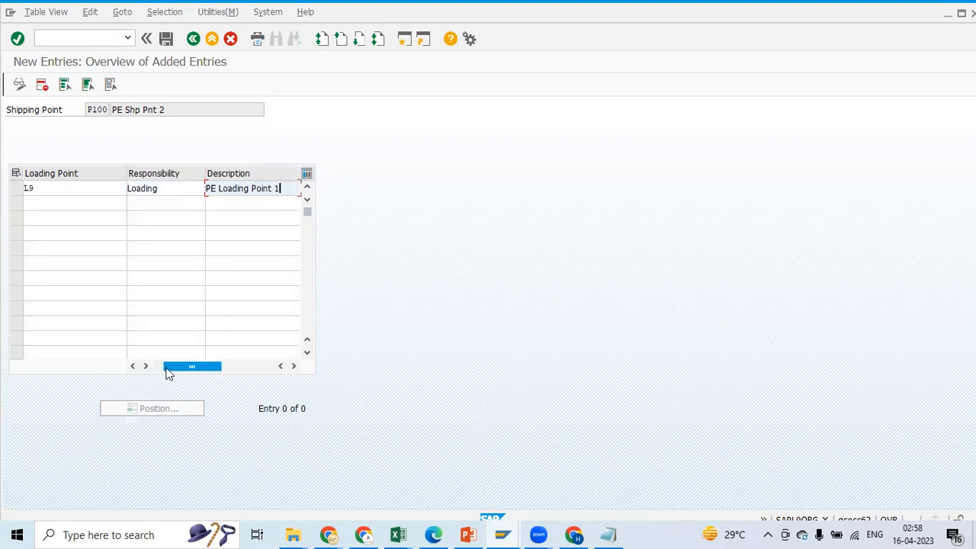
left_click(170, 42)
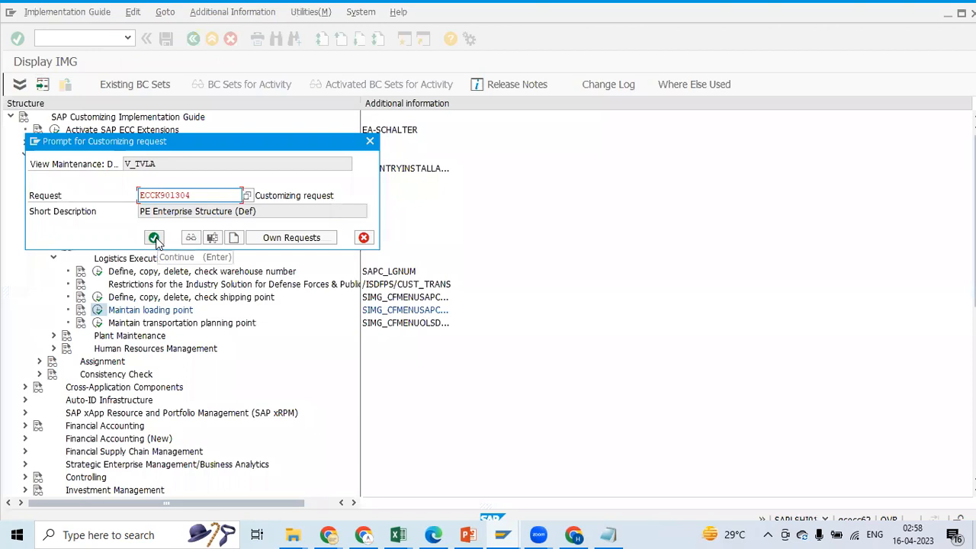
left_click(155, 239)
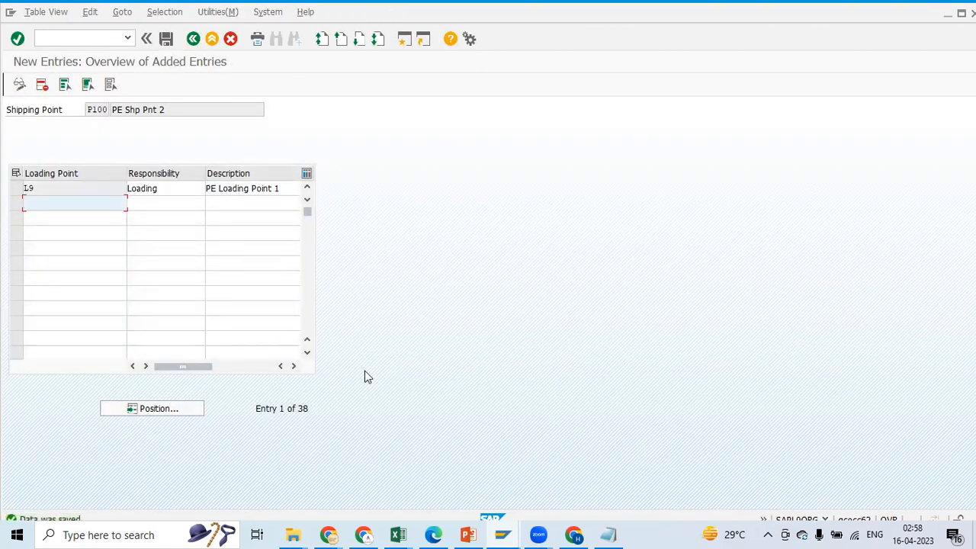
Record L9 as the Loading Point code in cell B18 of the Excel notes and return to SAP
key("alt+Tab")
left_click(214, 433)
type("111111")
key("BackSpace")
key("BackSpace")
key("BackSpace")
key("BackSpace")
key("BackSpace")
key("BackSpace")
type("L9")
key("Return")
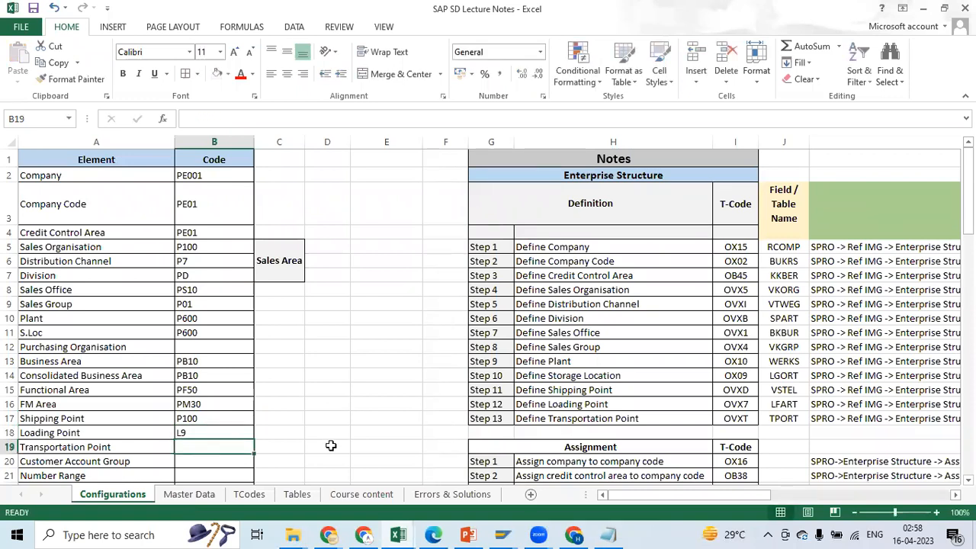
key("alt+Tab")
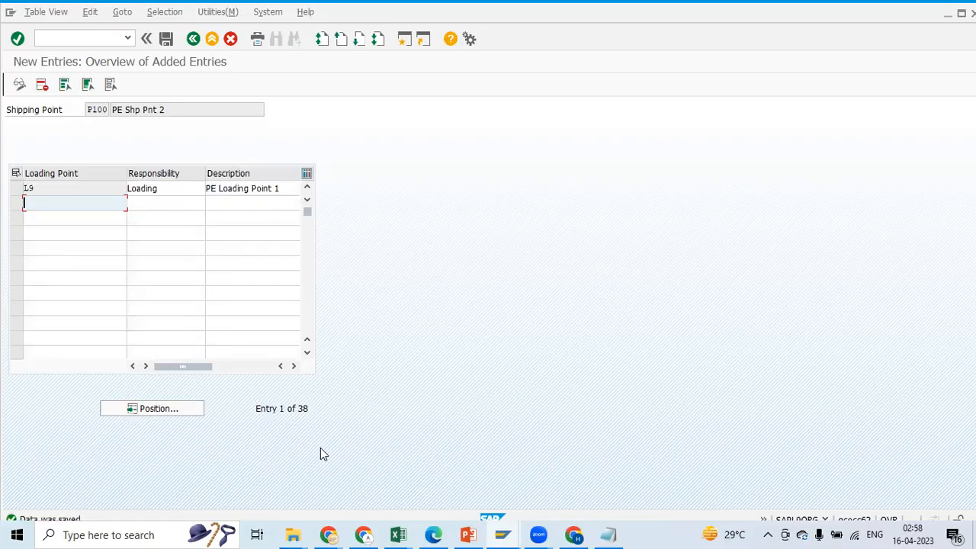
Return to the customizing guide and open a blank new-entries table in the Maintain transportation planning point activity
left_click(194, 38)
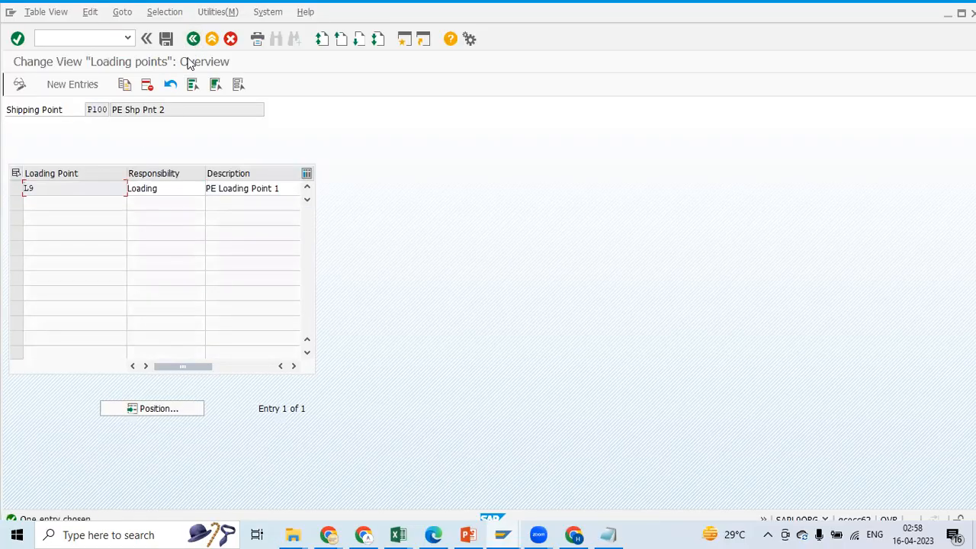
left_click(193, 42)
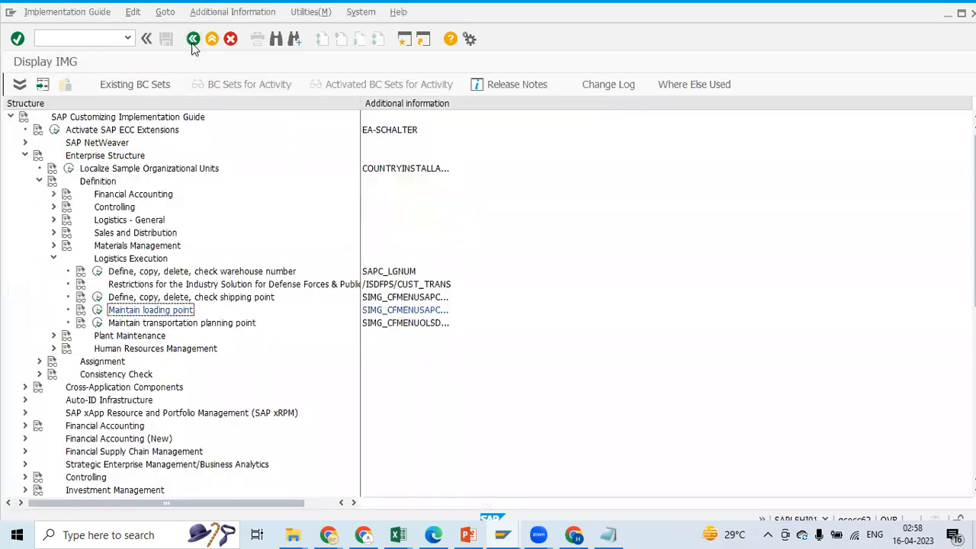
left_click(98, 323)
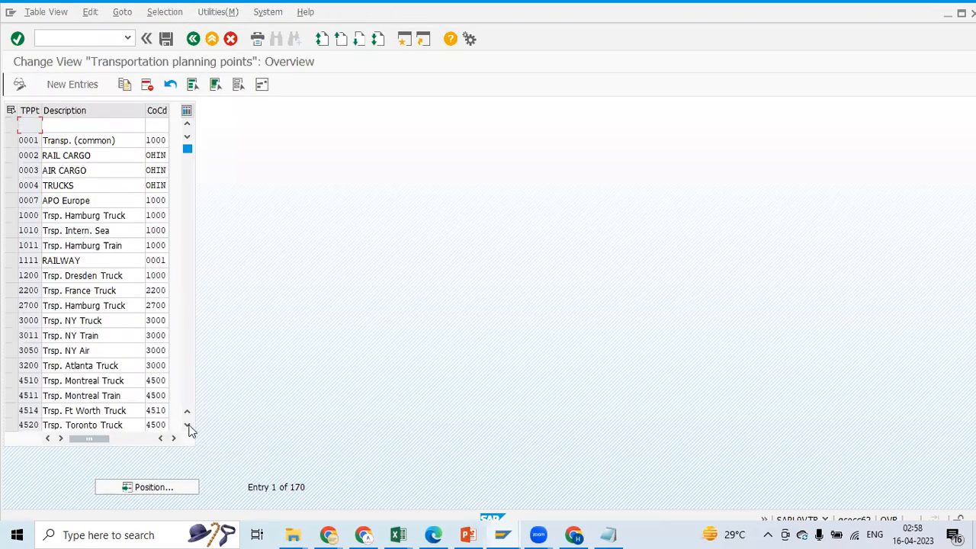
left_click(83, 90)
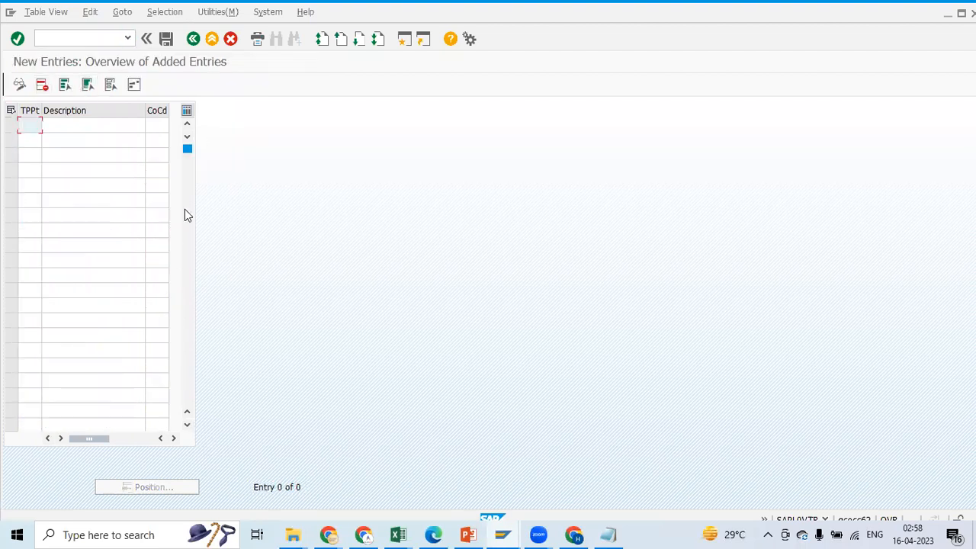
Check the Transportation Point row in the Excel notes and examine its TPORT definition on slide 9 of the PowerPoint presentation
key("alt+Tab")
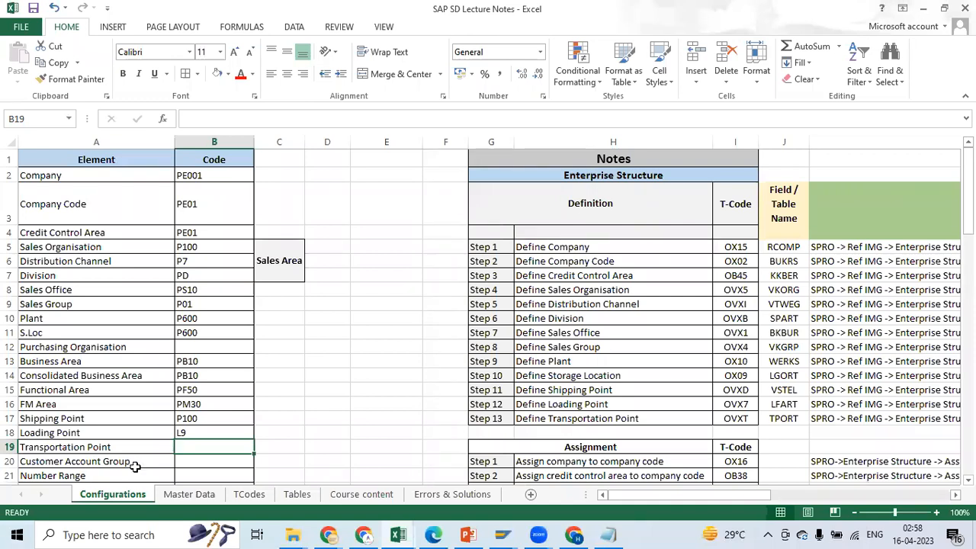
key("alt+Tab")
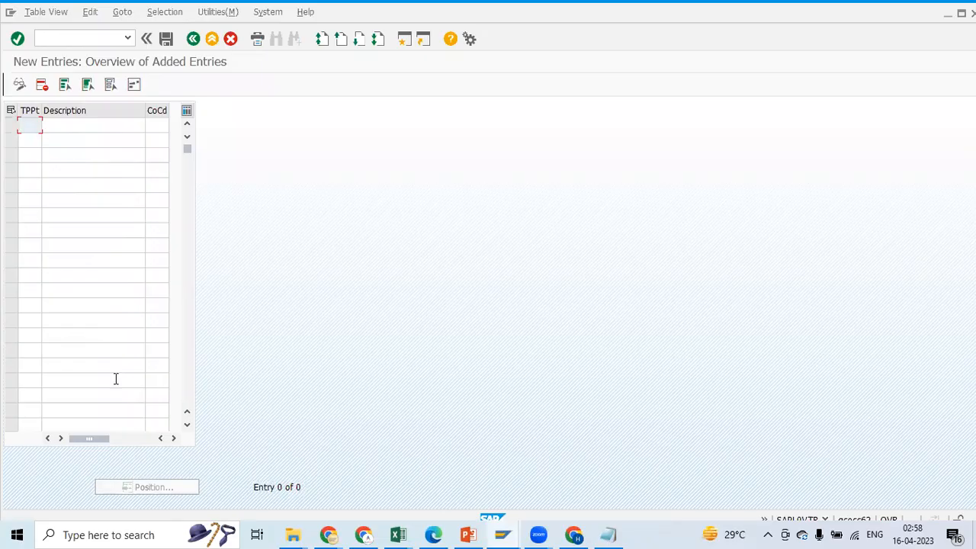
key("alt+Tab")
key("alt+Tab")
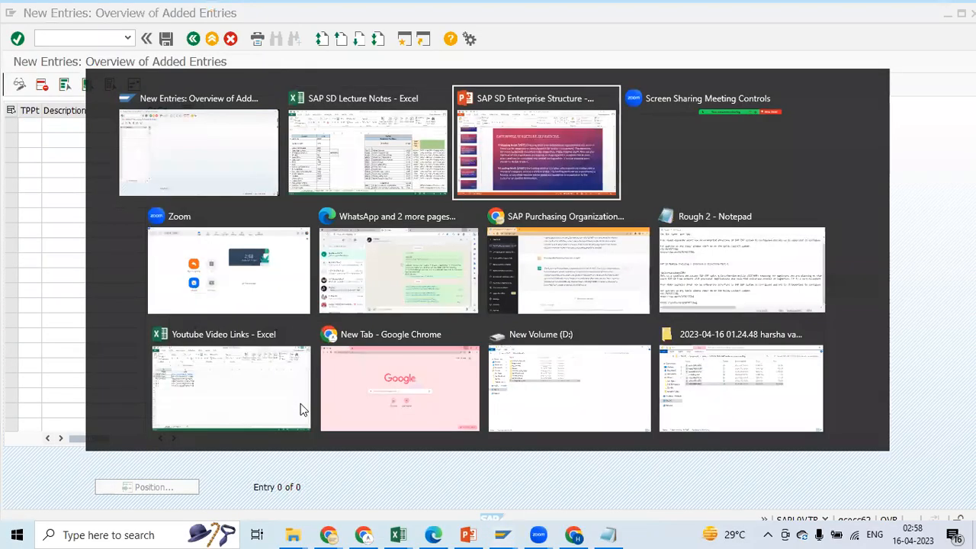
left_click(87, 388)
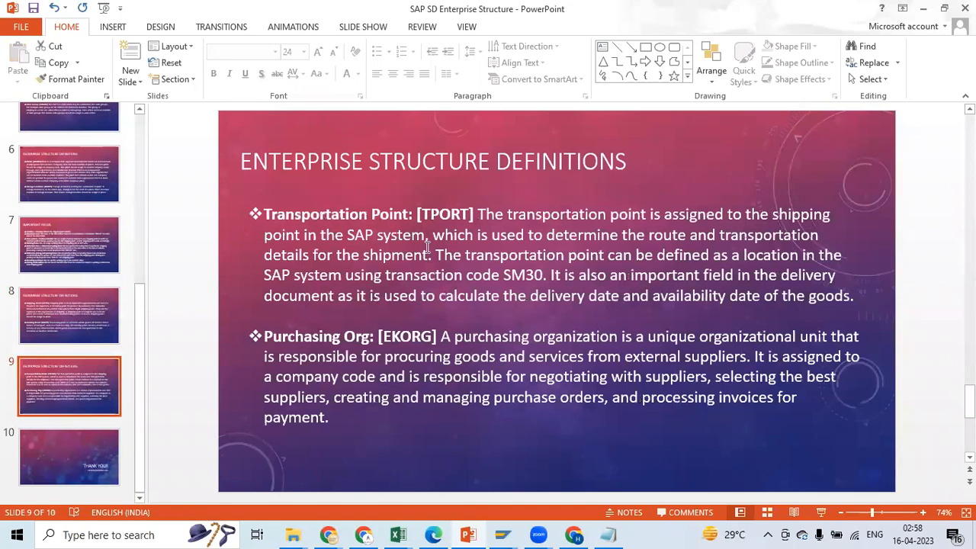
left_click(374, 216)
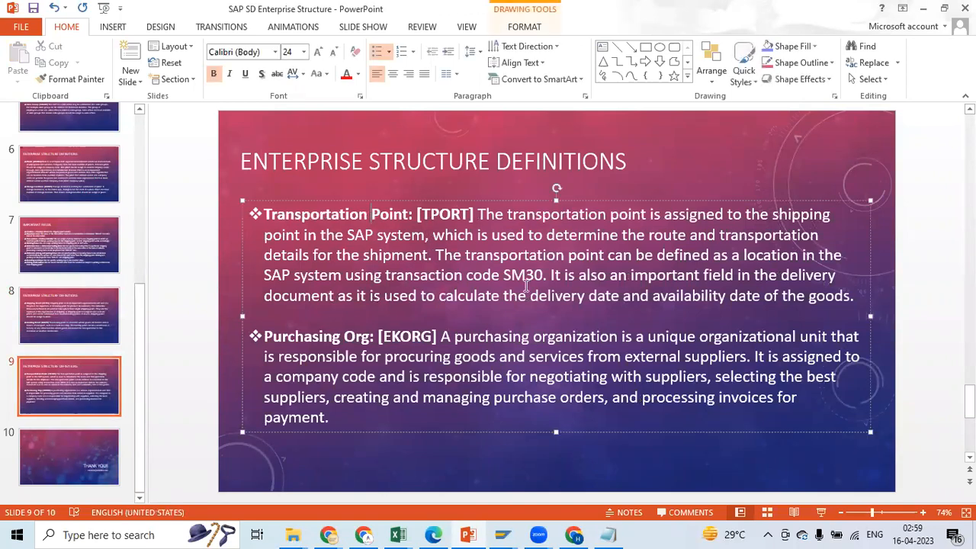
Back out of the blank new entries in SAP to the transportation planning points overview, and switch back to the PowerPoint definition slide
key("alt+Tab")
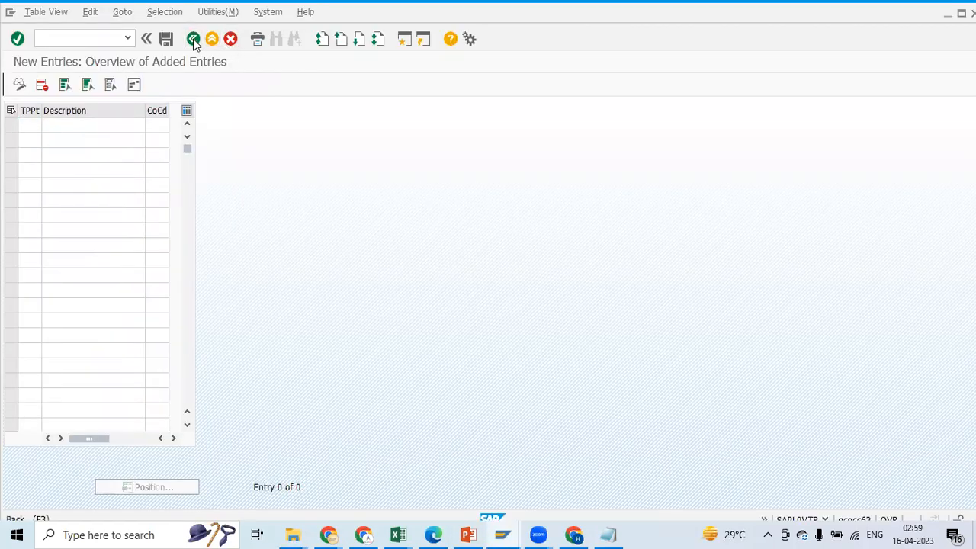
left_click(194, 39)
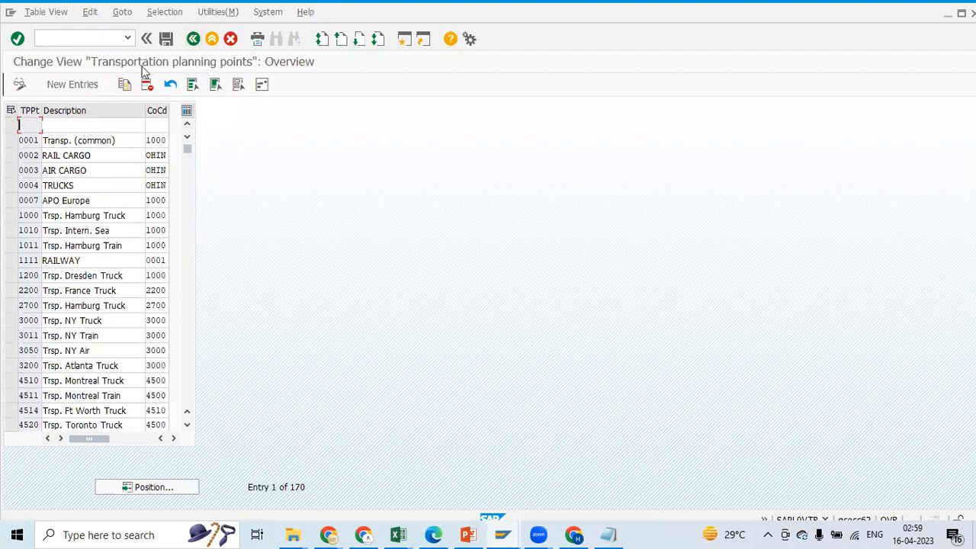
key("alt+Tab")
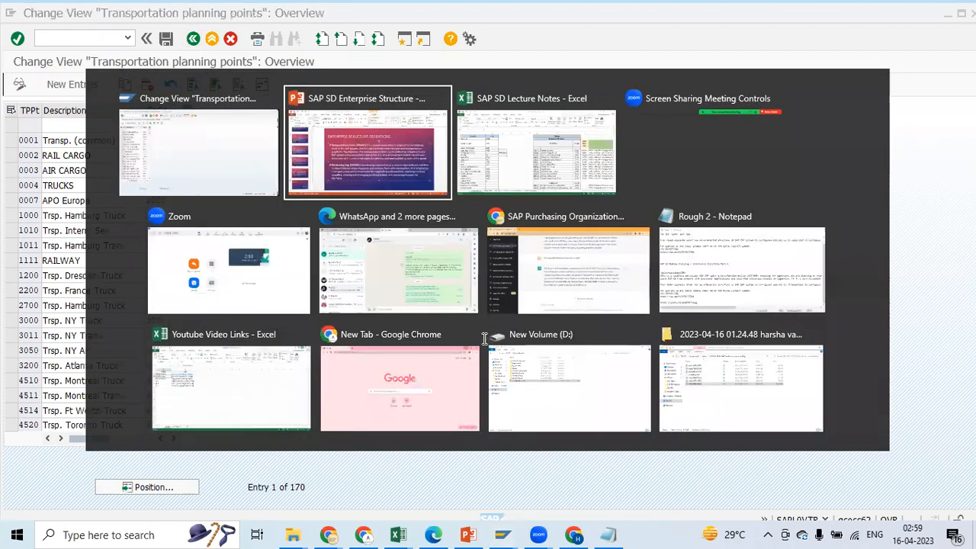
left_click(500, 231)
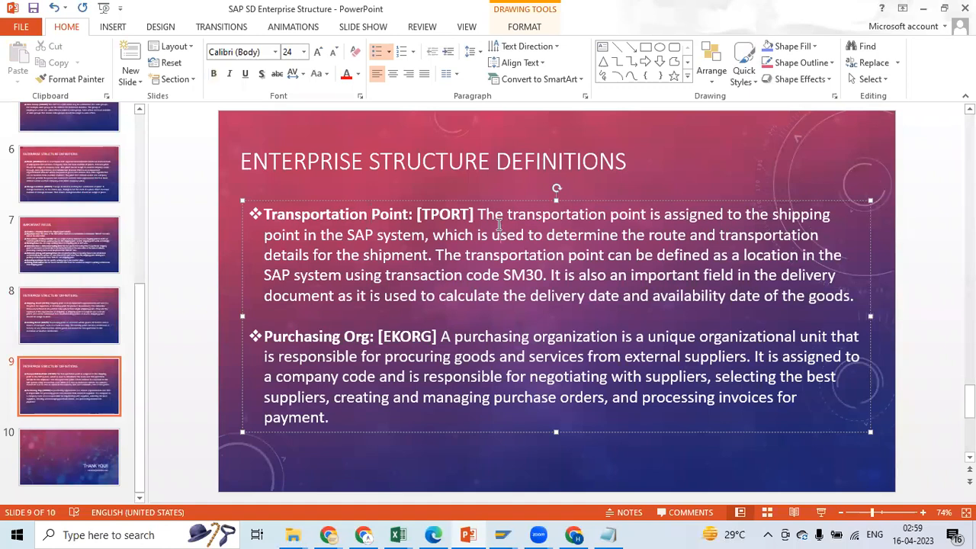
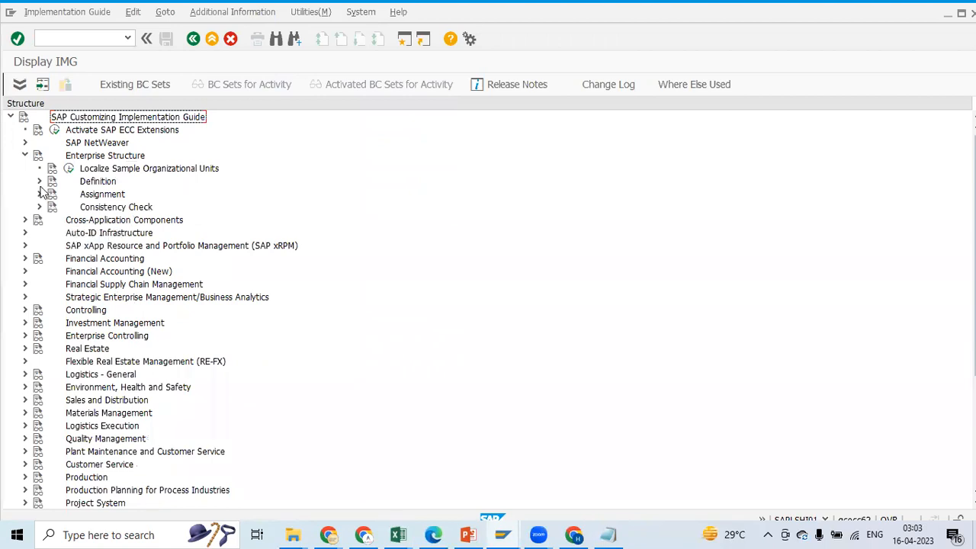
Expand Materials Management under the enterprise structure Definition node and show the Attributes display keys as additional information
left_click(39, 182)
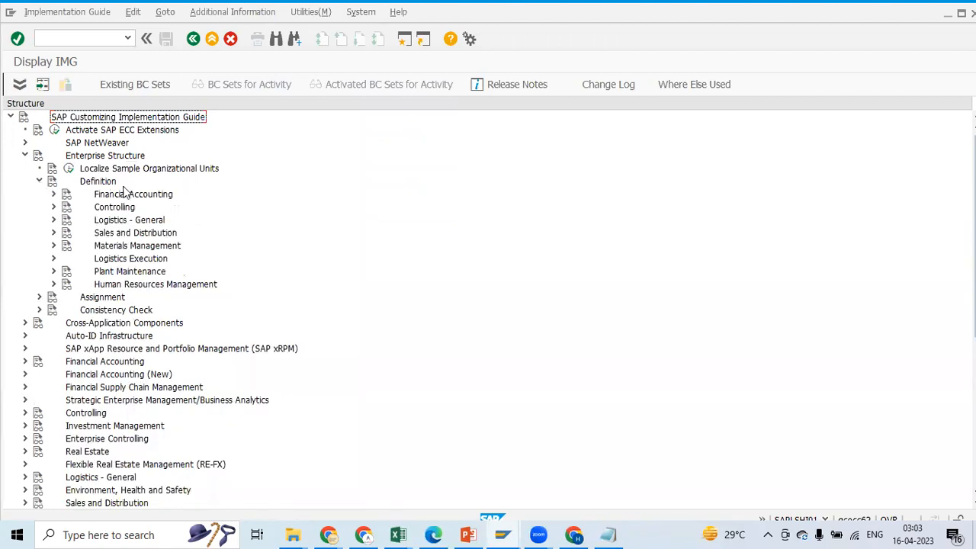
left_click(53, 246)
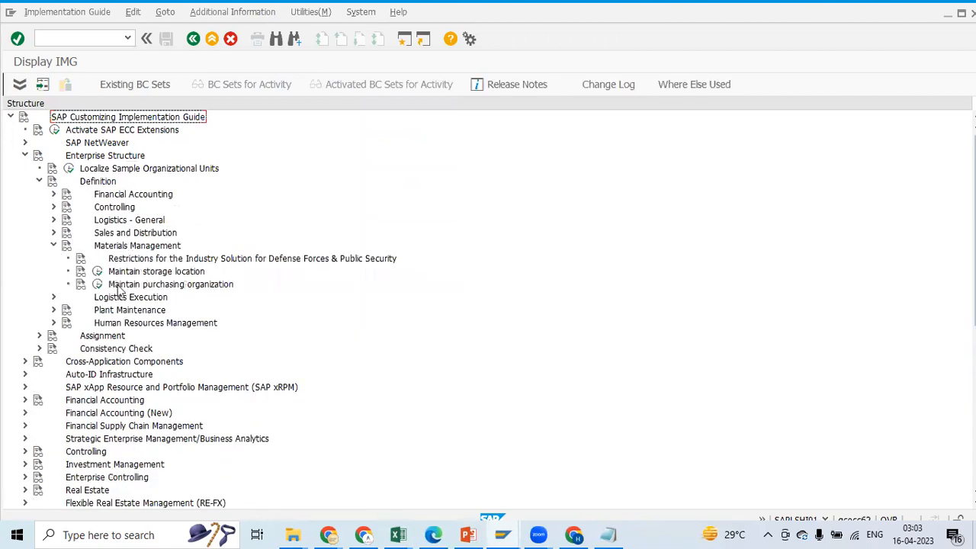
left_click(227, 12)
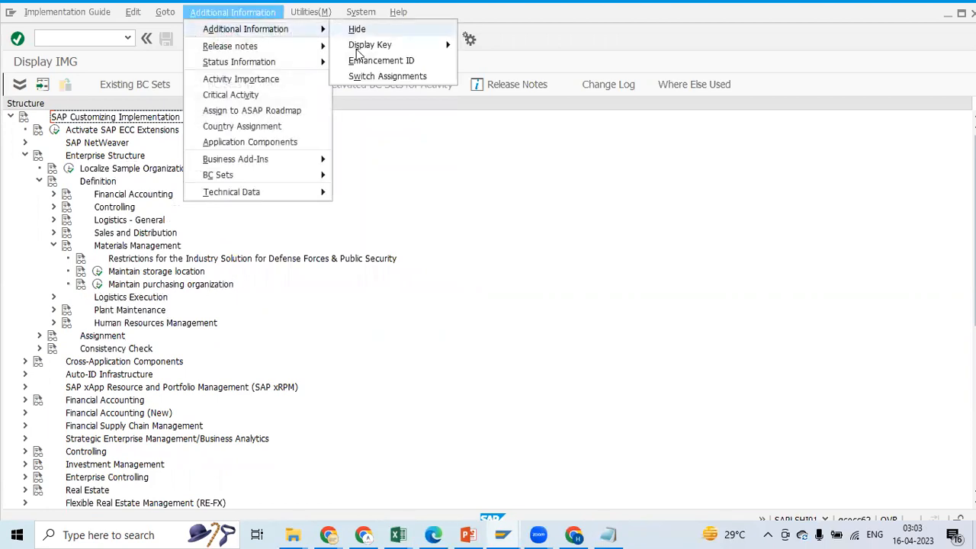
mouse_move(370, 44)
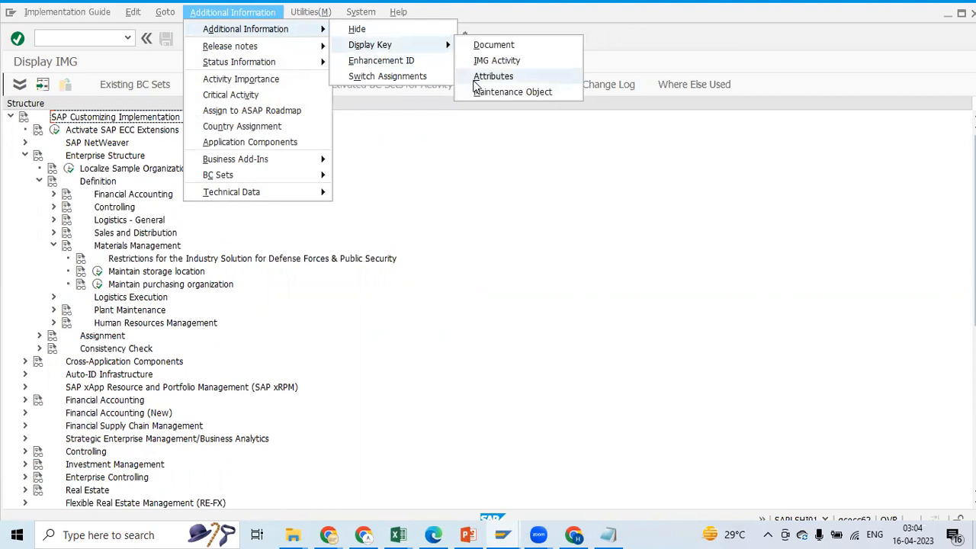
left_click(479, 80)
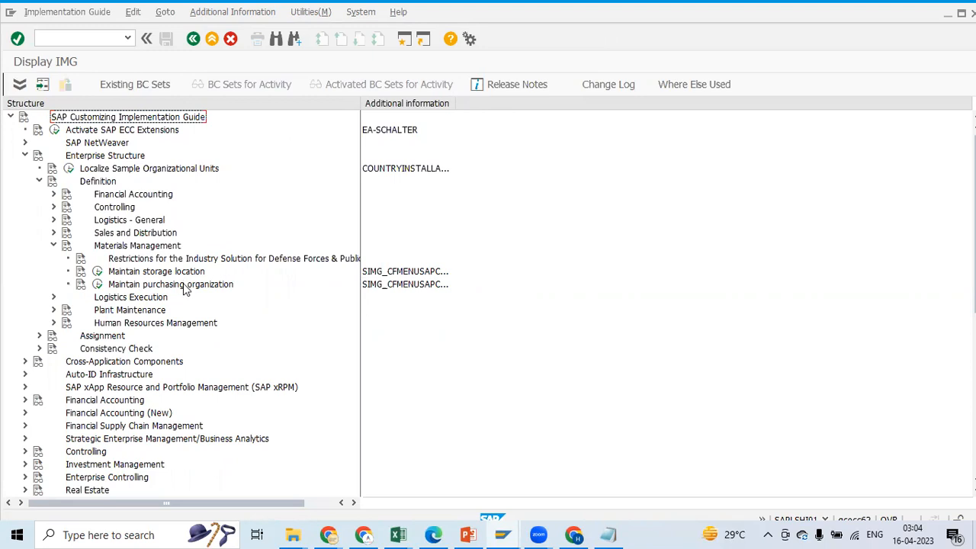
Open the Maintain purchasing organization activity, view its blank new-entries table and go back to the overview
left_click(98, 285)
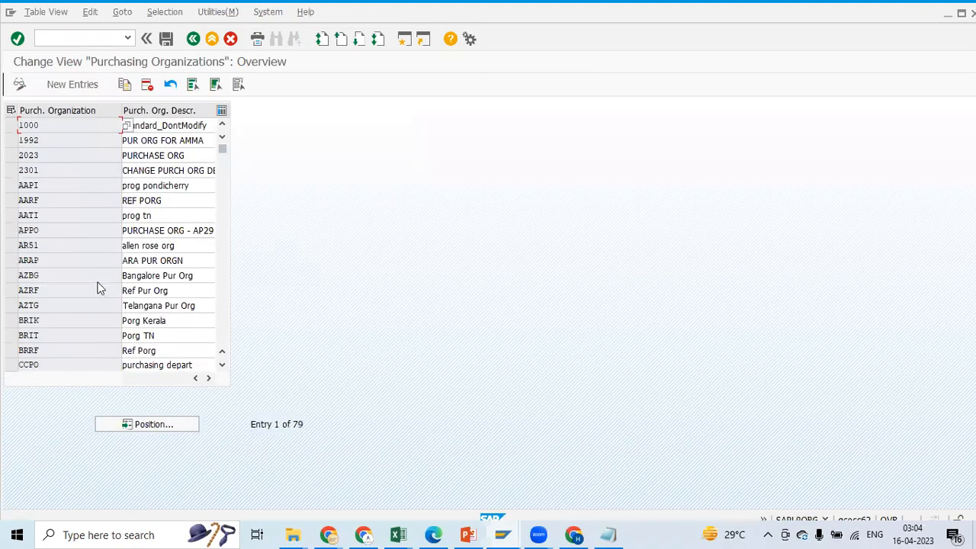
left_click(69, 86)
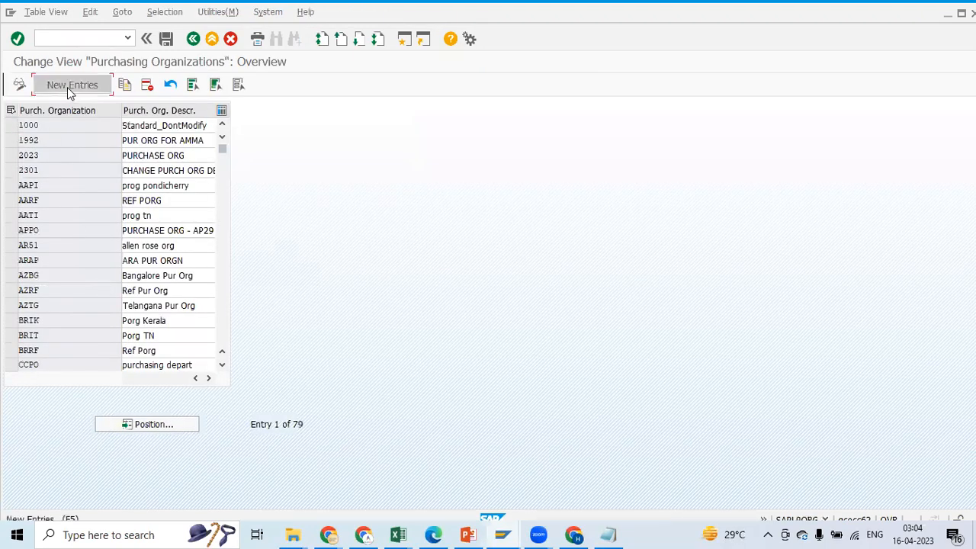
left_click(193, 39)
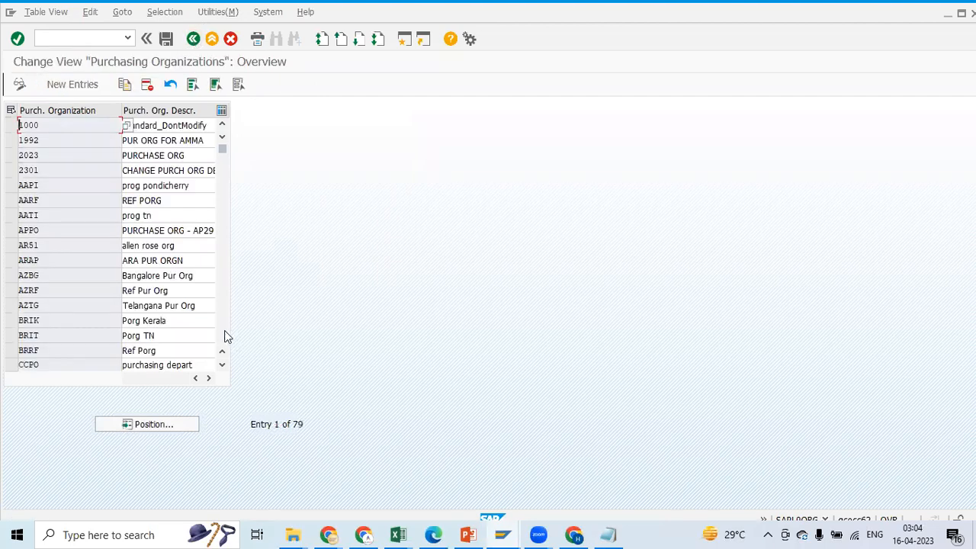
Examine the existing purchasing organization codes and descriptions in the overview table
left_click(224, 335)
left_click(225, 335)
left_click(224, 336)
left_click_drag(224, 275, 224, 337)
left_click(222, 352)
left_click(222, 355)
left_click(222, 355)
left_click(222, 355)
left_click(222, 355)
left_click(222, 354)
left_click(222, 354)
left_click_drag(222, 354, 222, 355)
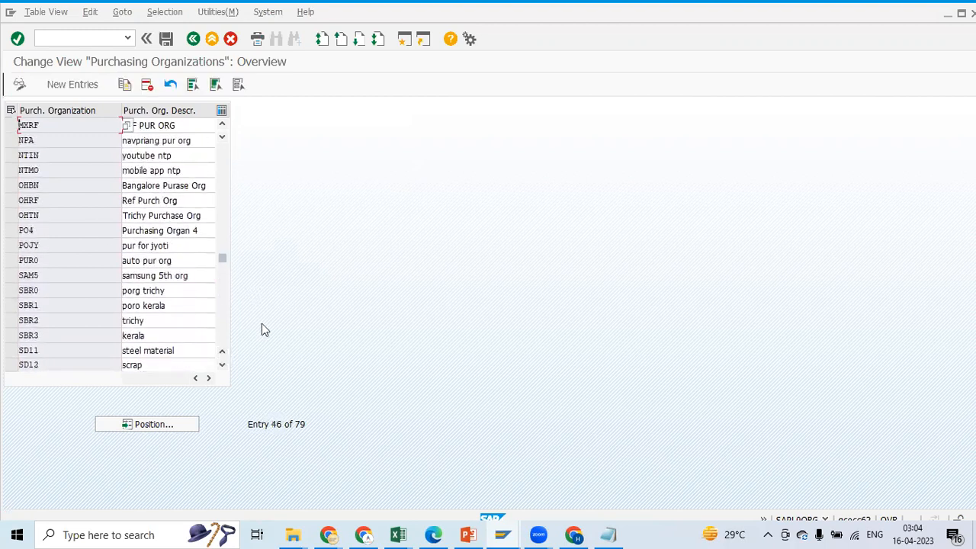
left_click(222, 355)
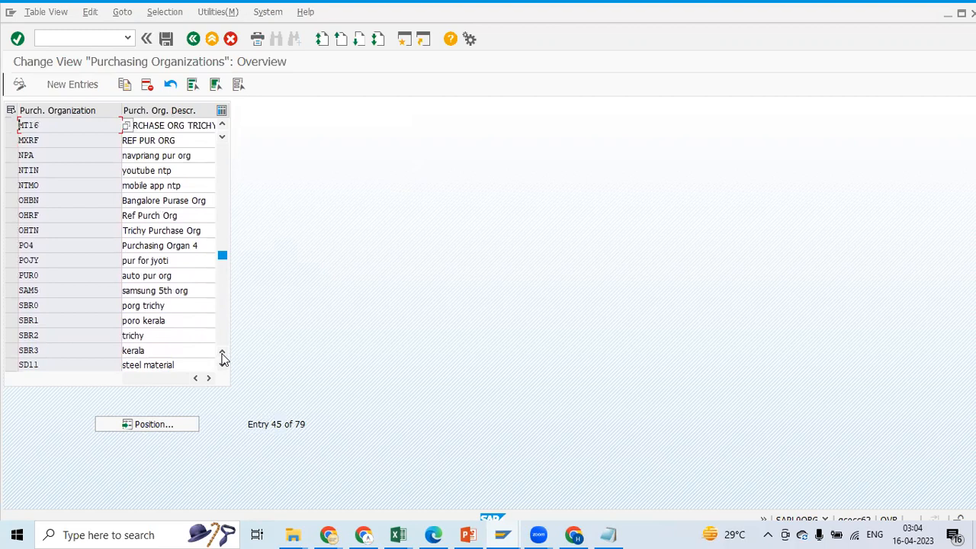
left_click(221, 354)
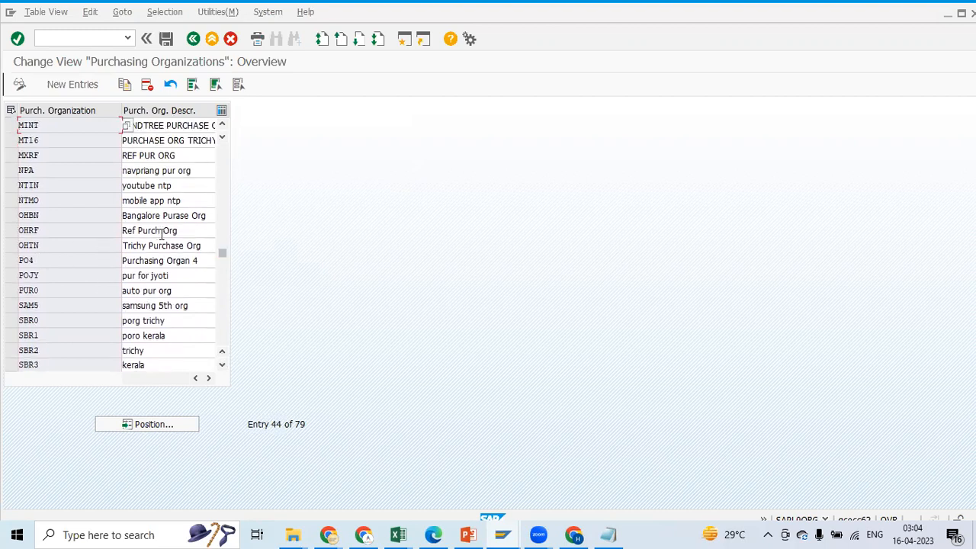
left_click(222, 355)
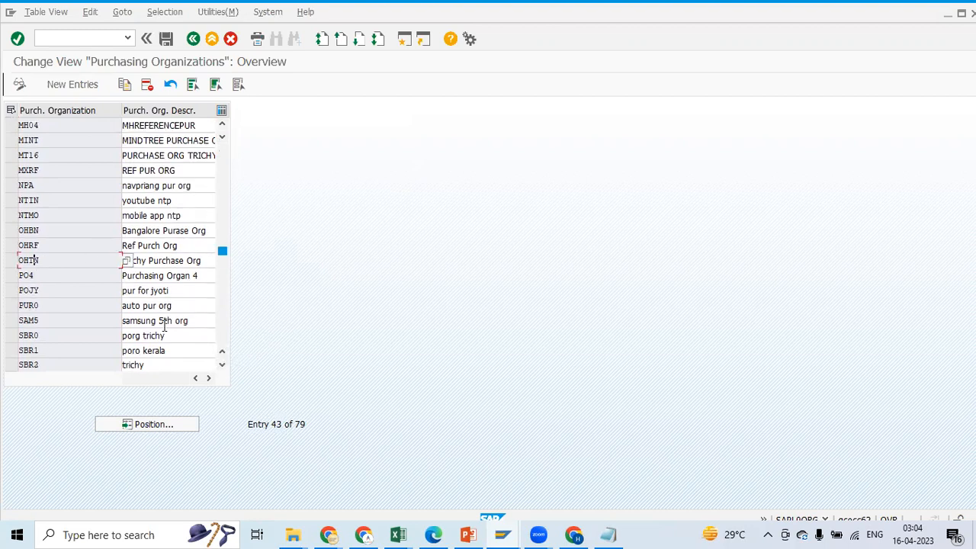
left_click(36, 275)
left_click(174, 292)
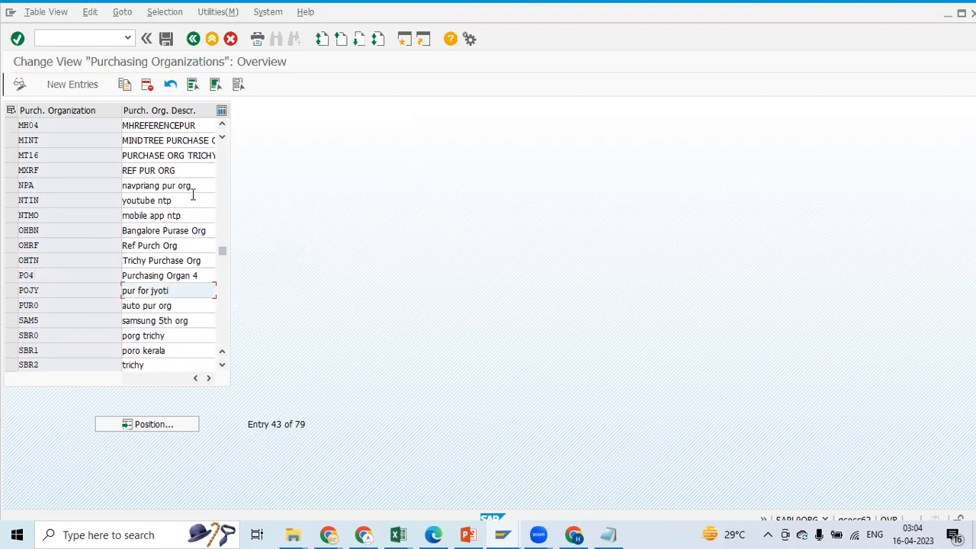
Create purchasing organization PV01 with the description PE Pur. Org and save it to the PE Enterprise Structure (Def) customizing request
left_click(72, 85)
type("PV01")
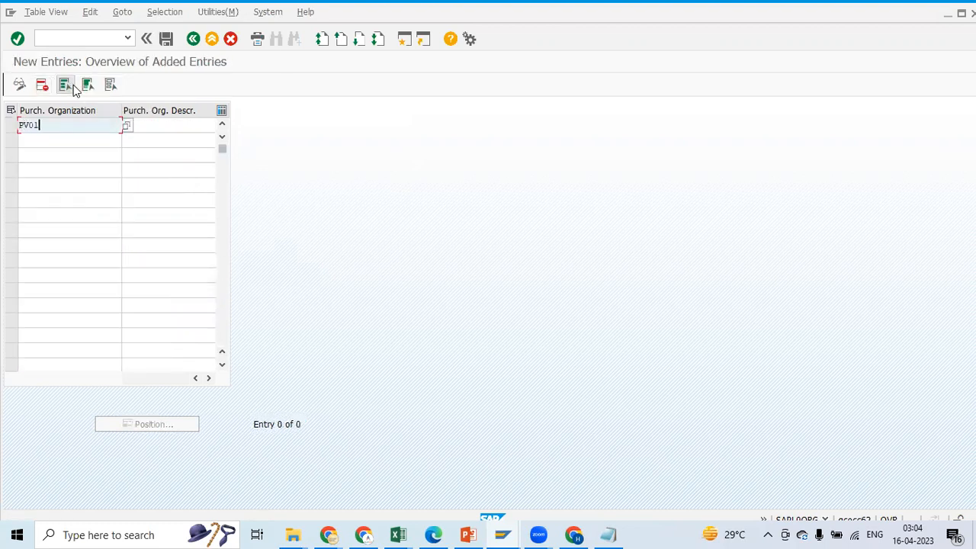
left_click(170, 128)
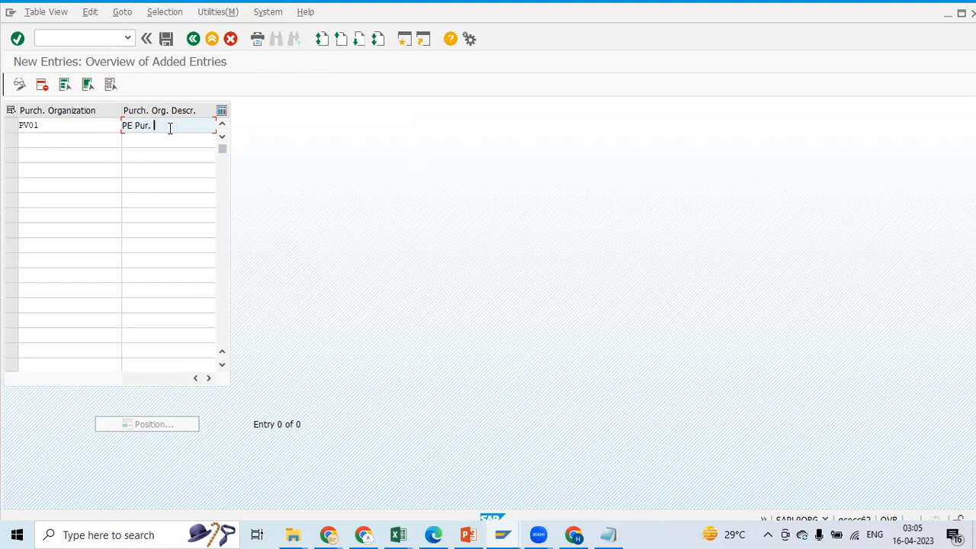
type("Org")
left_click(170, 43)
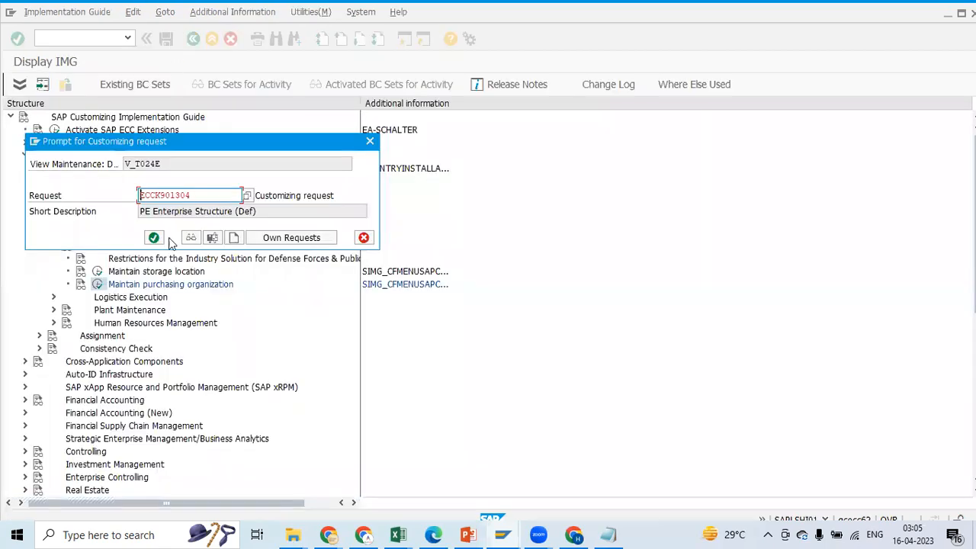
left_click(154, 237)
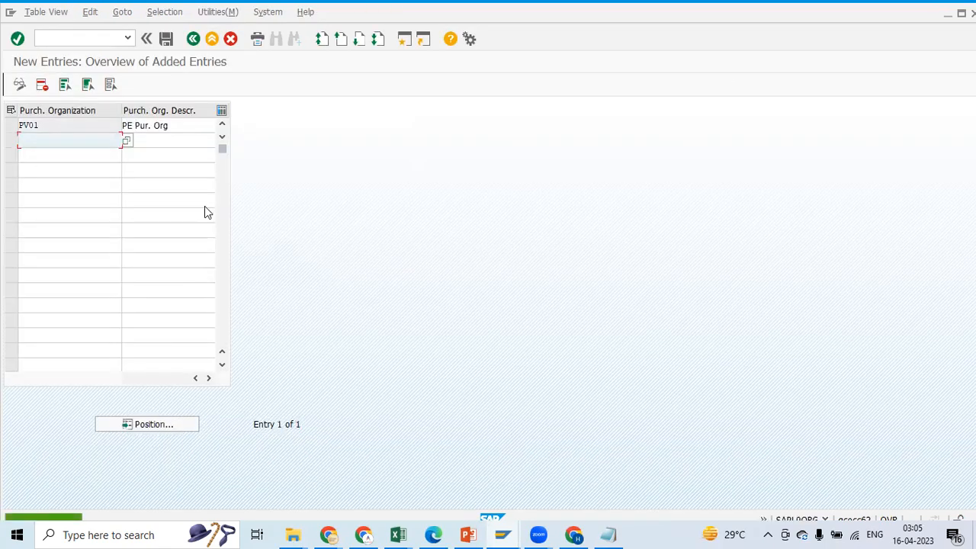
Switch to the Excel notes and record PV01 as the Purchasing Organisation code in cell B12
key("alt+Tab")
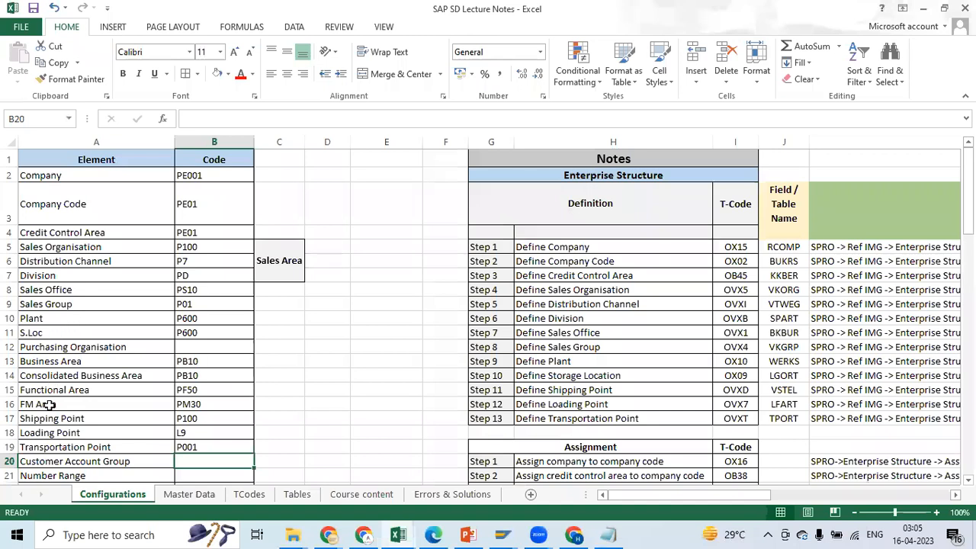
left_click_drag(58, 317, 57, 308)
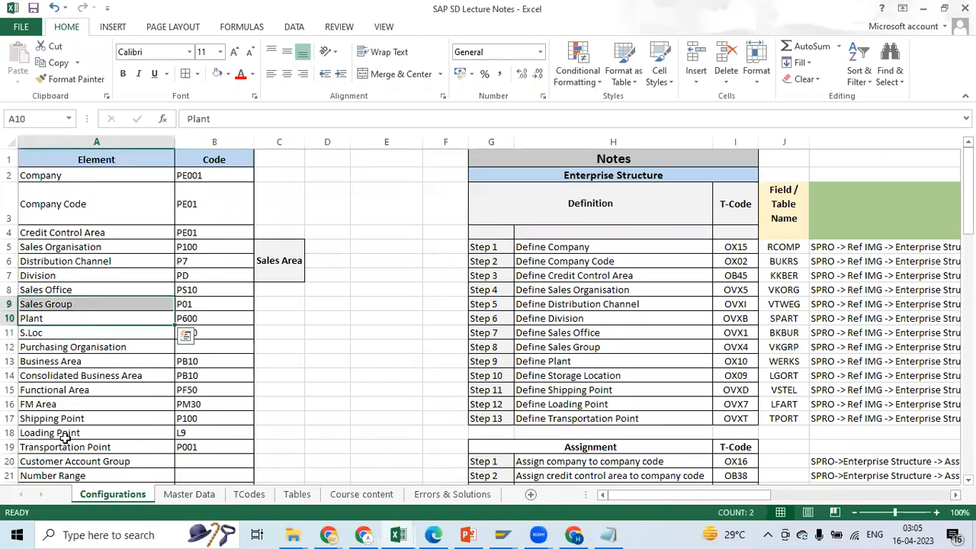
left_click(99, 402)
left_click(200, 347)
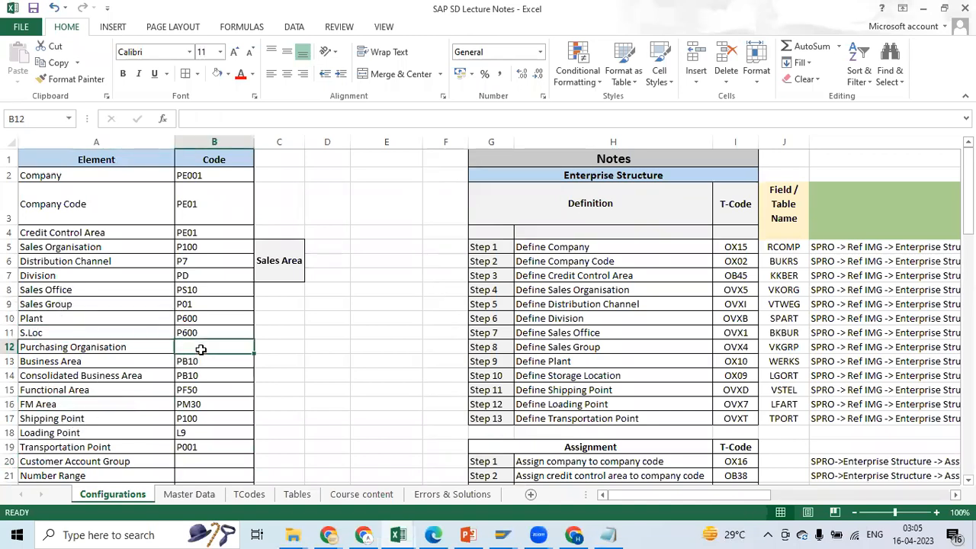
key("alt+Tab")
key("alt+Tab")
type("PV01")
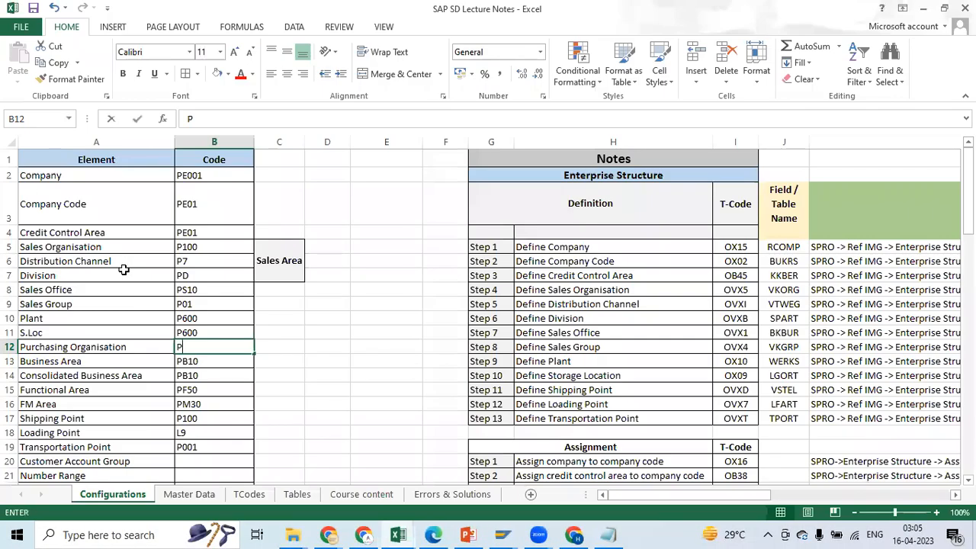
left_click(271, 391)
Return to SAP, leave the purchasing organization activity for the customizing guide and collapse the Definition node
key("alt+Tab")
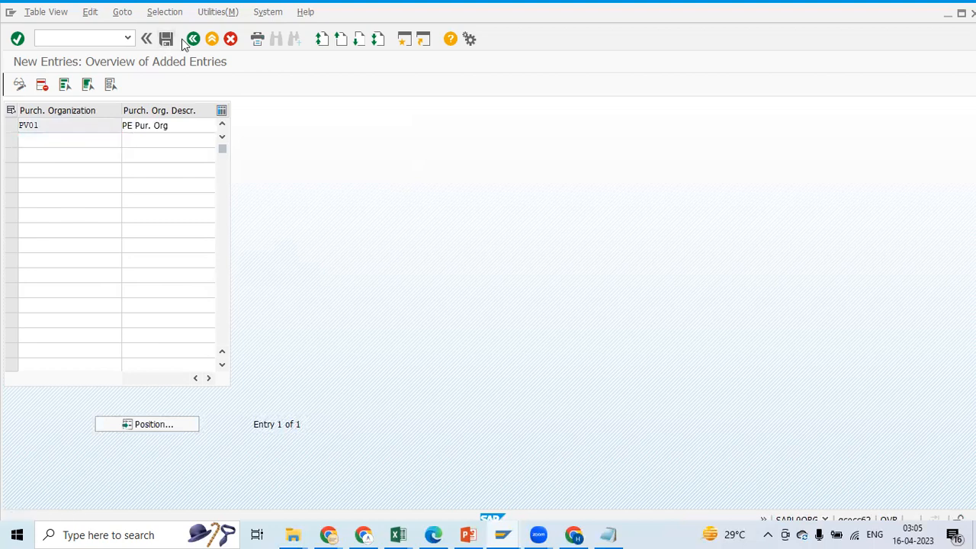
left_click(193, 39)
left_click(193, 39)
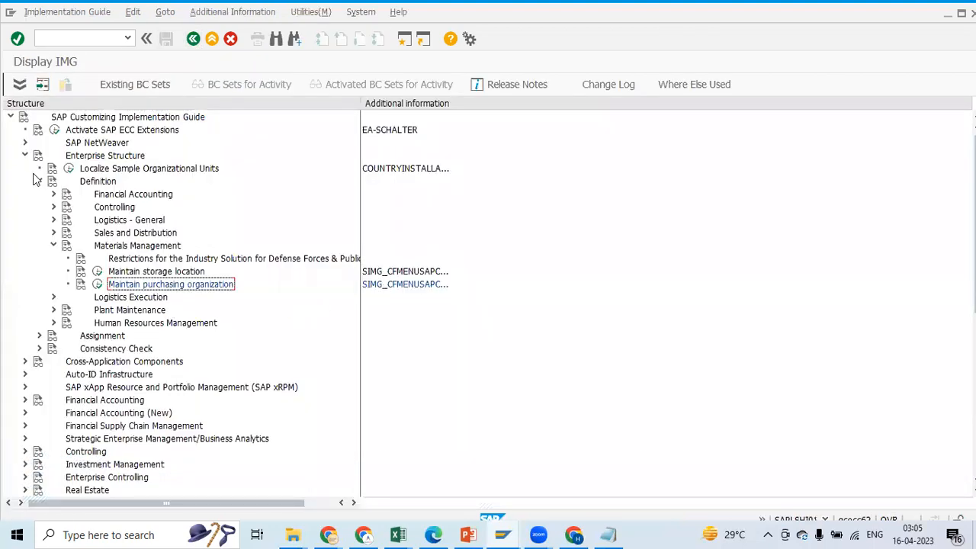
left_click(39, 181)
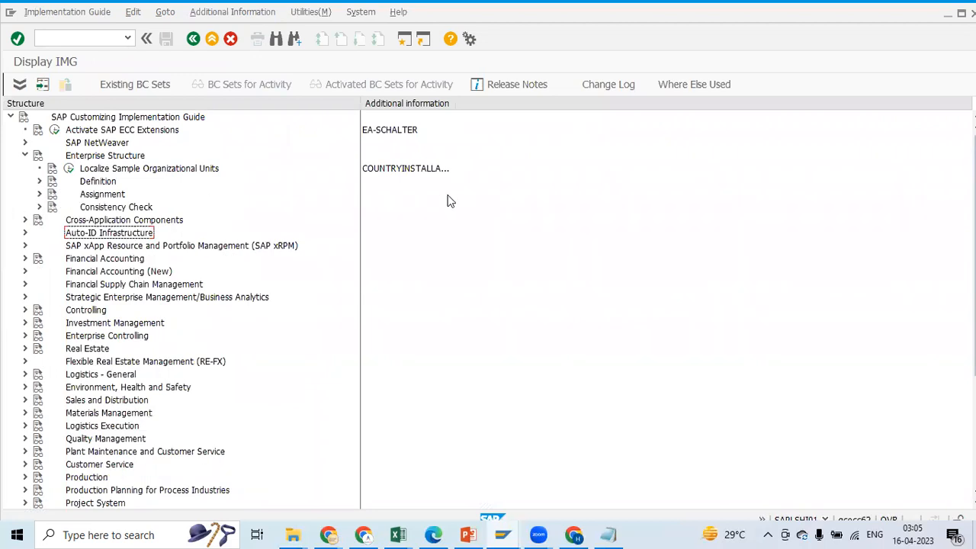
Show the Attributes display keys in the customizing guide again and expand the Assignment node under Enterprise Structure
left_click(39, 195)
left_click(40, 195)
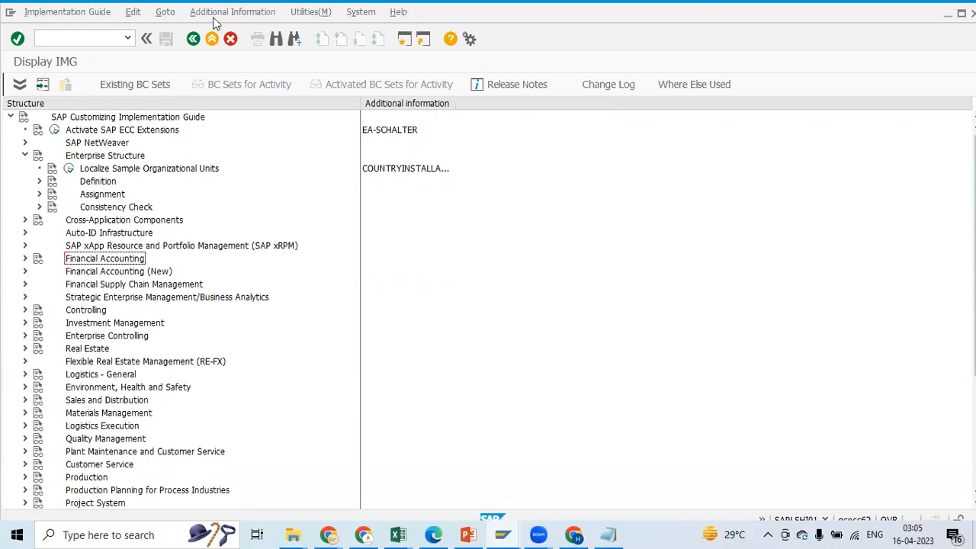
left_click(221, 12)
mouse_move(226, 31)
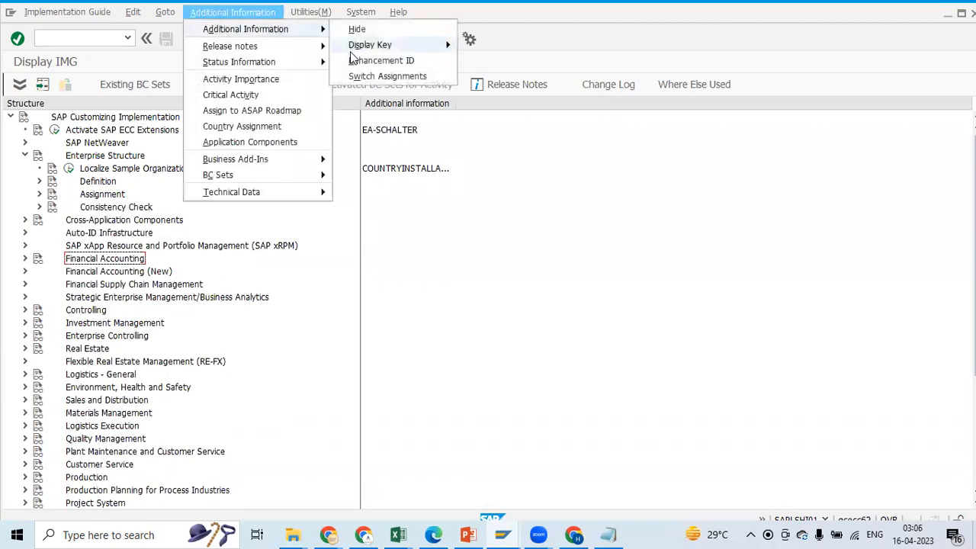
mouse_move(358, 45)
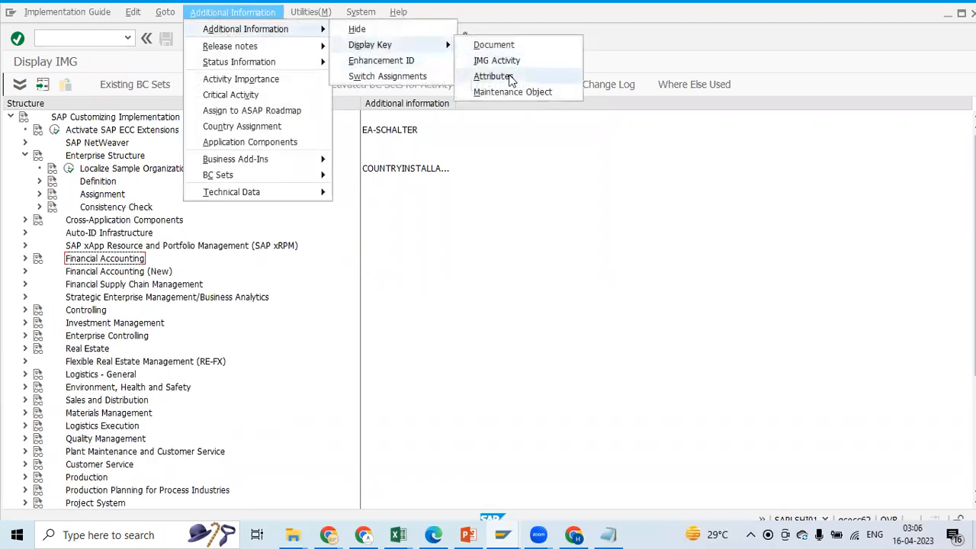
left_click(504, 77)
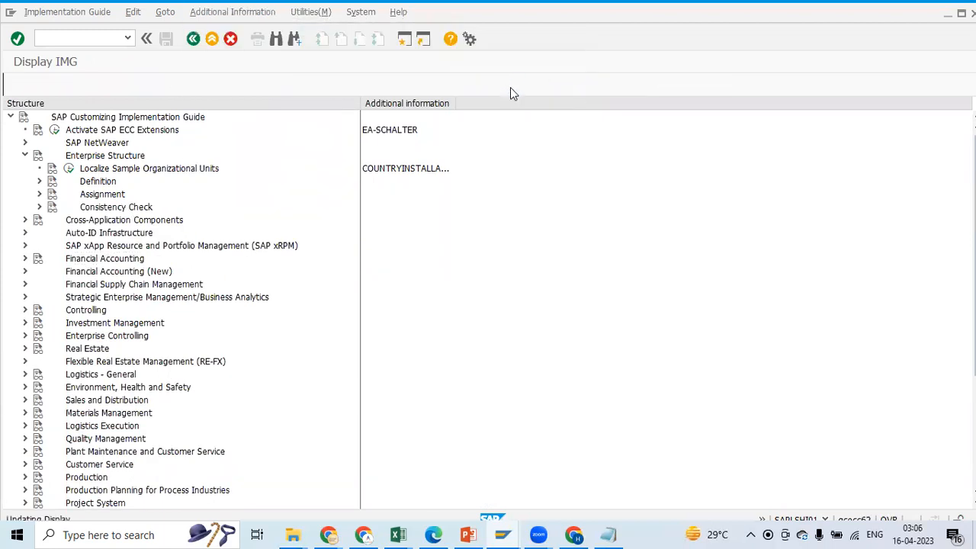
left_click(40, 194)
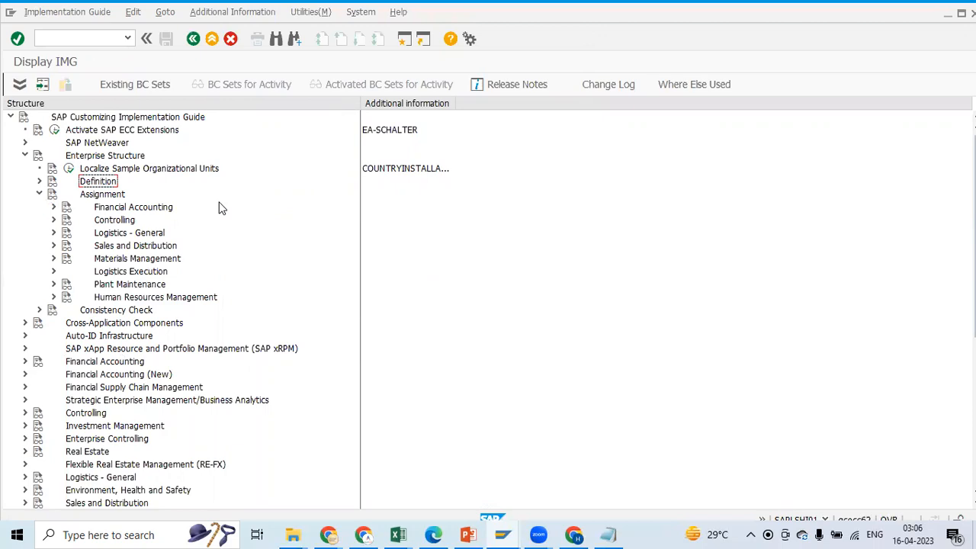
Examine the Assignment steps, transaction codes and SPRO paths in the Excel notes, comparing them with the Assignment node in SAP
key("alt+Tab")
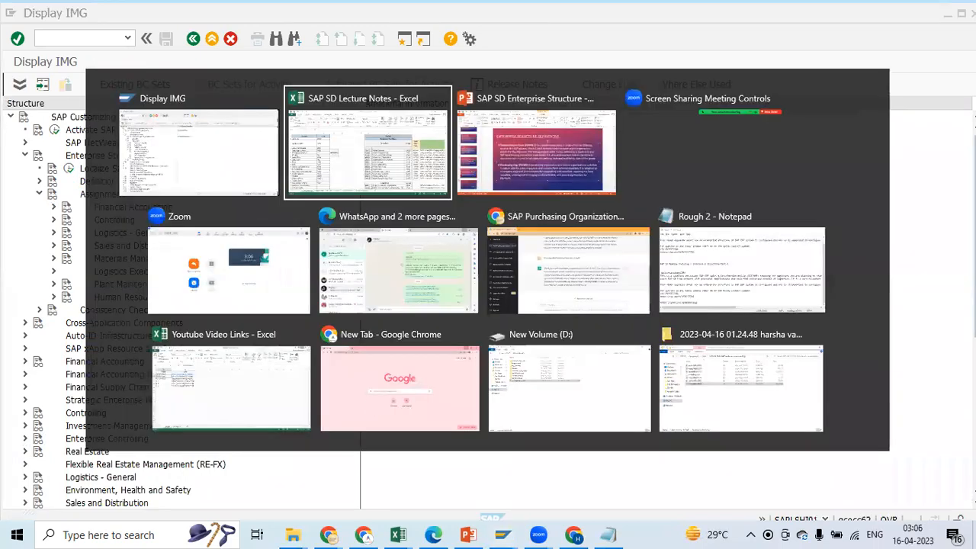
left_click_drag(968, 199, 969, 233)
left_click_drag(652, 500, 747, 495)
left_click_drag(559, 215, 562, 343)
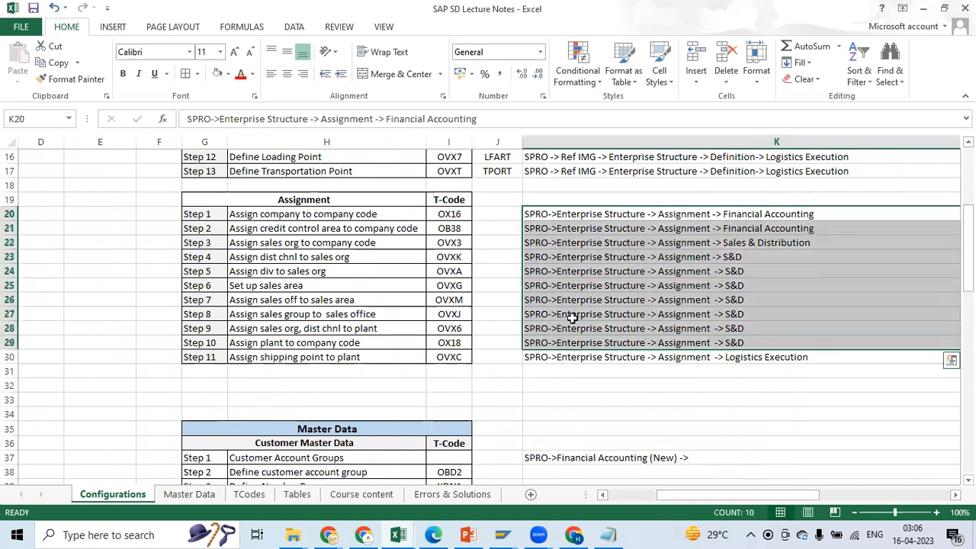
left_click(616, 357)
left_click_drag(670, 494, 661, 497)
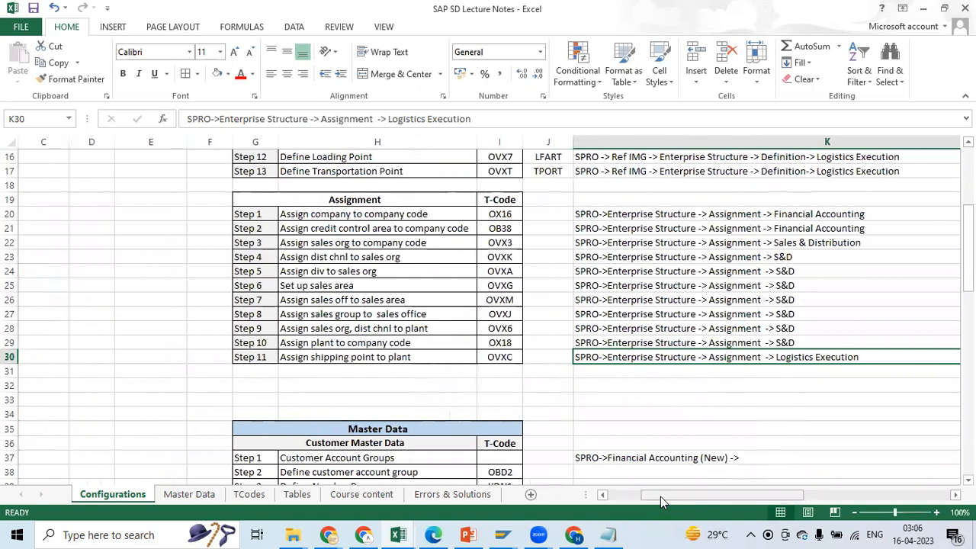
left_click(305, 215)
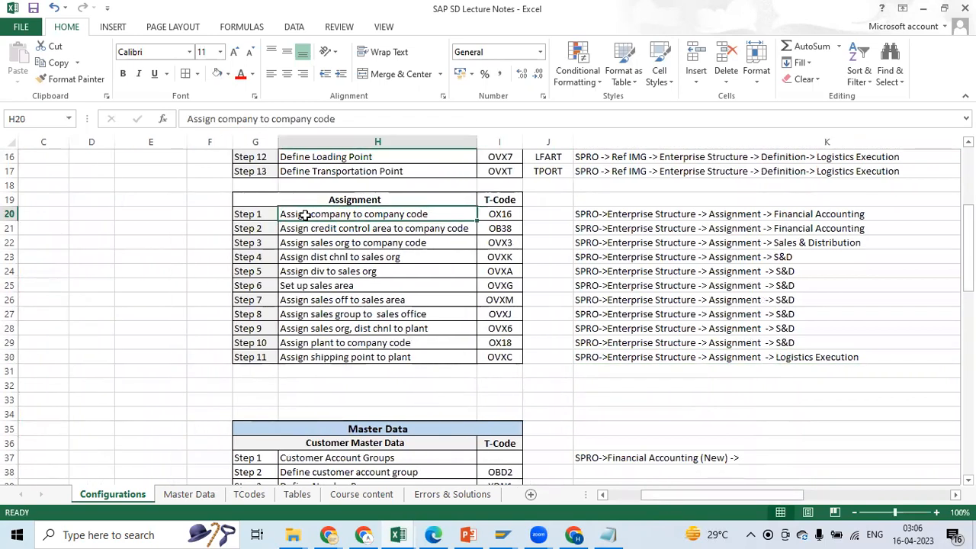
key("alt+Tab")
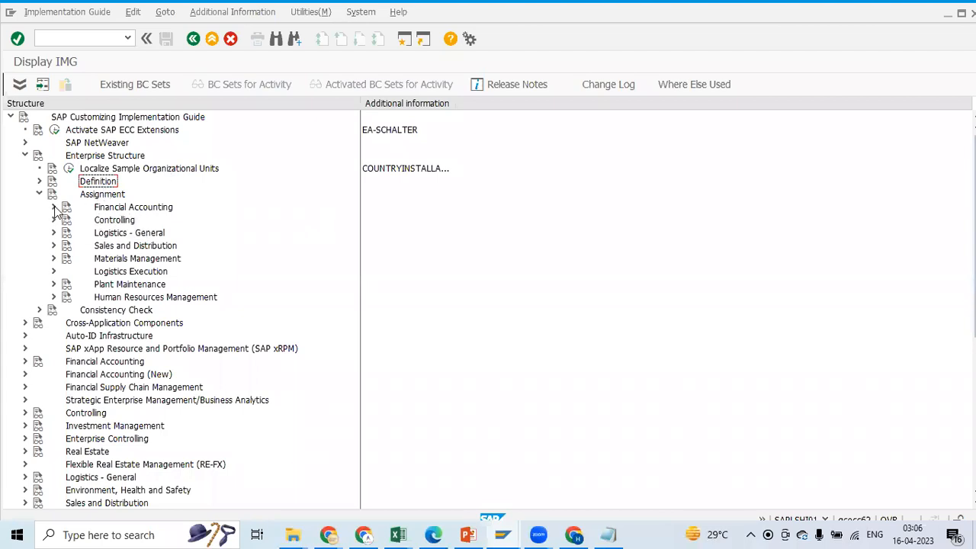
key("alt+Tab")
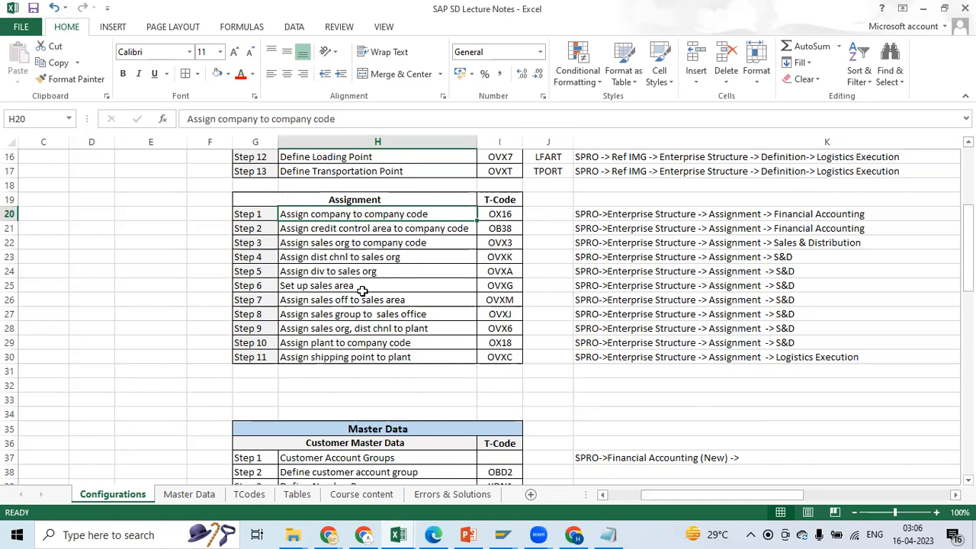
Switch to SAP and expand Financial Accounting under the Assignment node of the customizing guide
key("alt+Tab")
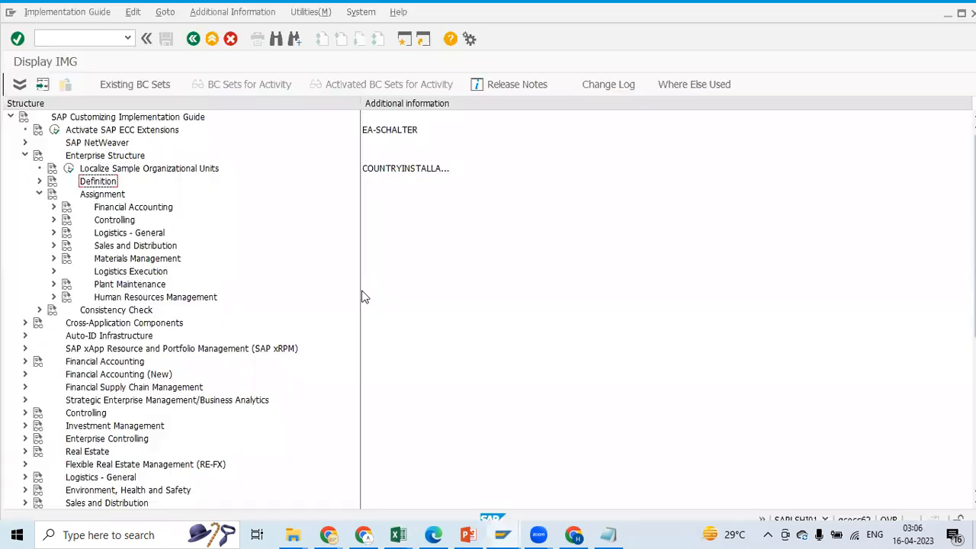
left_click(54, 206)
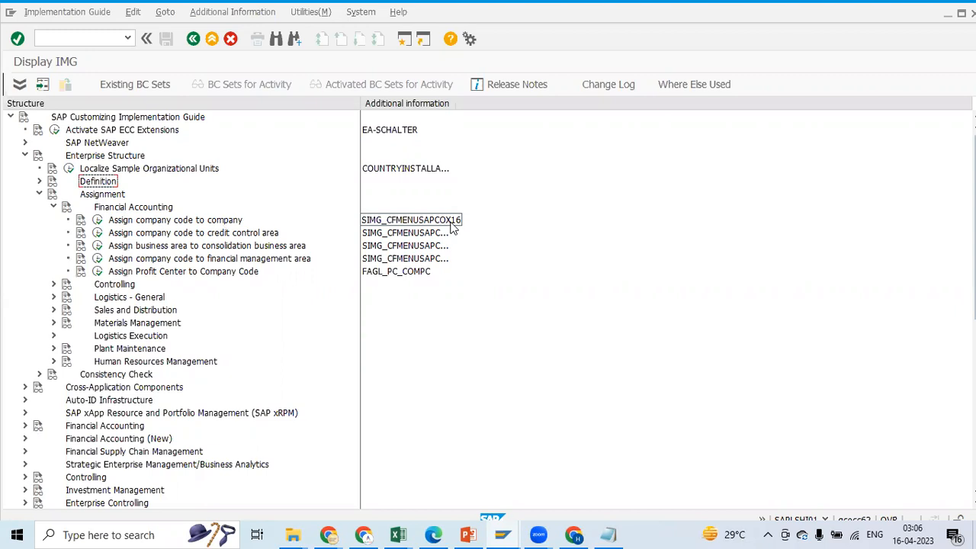
Examine the Definition and Assignment step lists in the Excel notes, including the transaction code for assigning company to company code
key("alt+Tab")
left_click(356, 199)
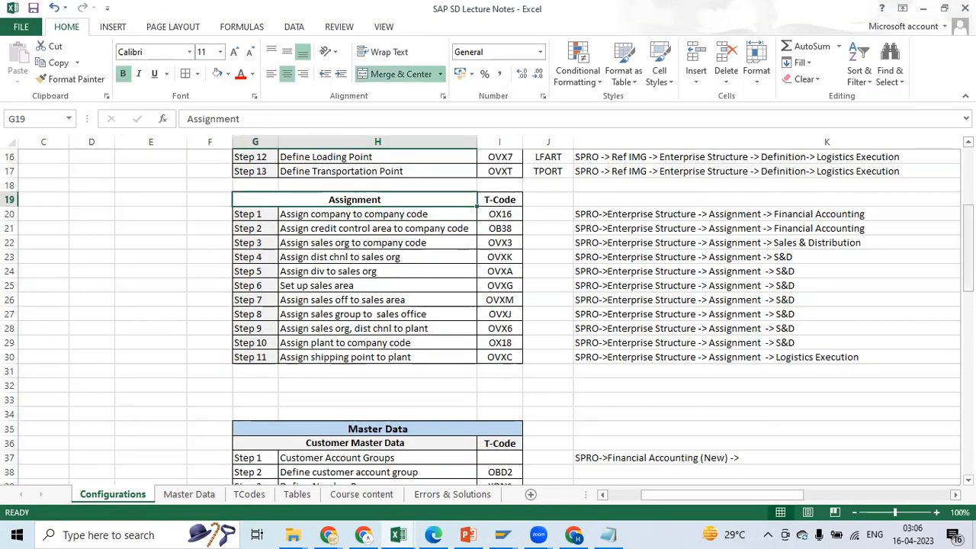
scroll(484, 214, "up", 5)
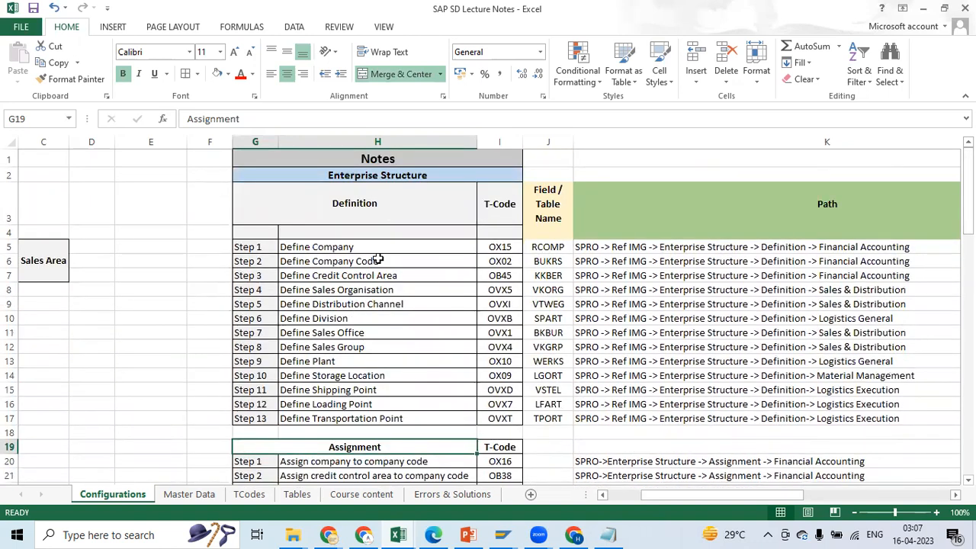
left_click_drag(967, 187, 967, 187)
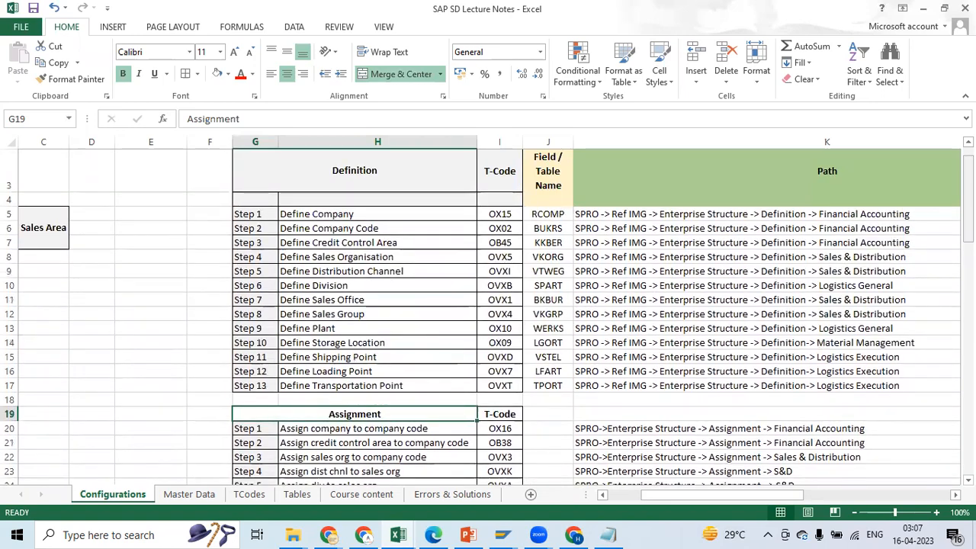
scroll(254, 219, "up", 2)
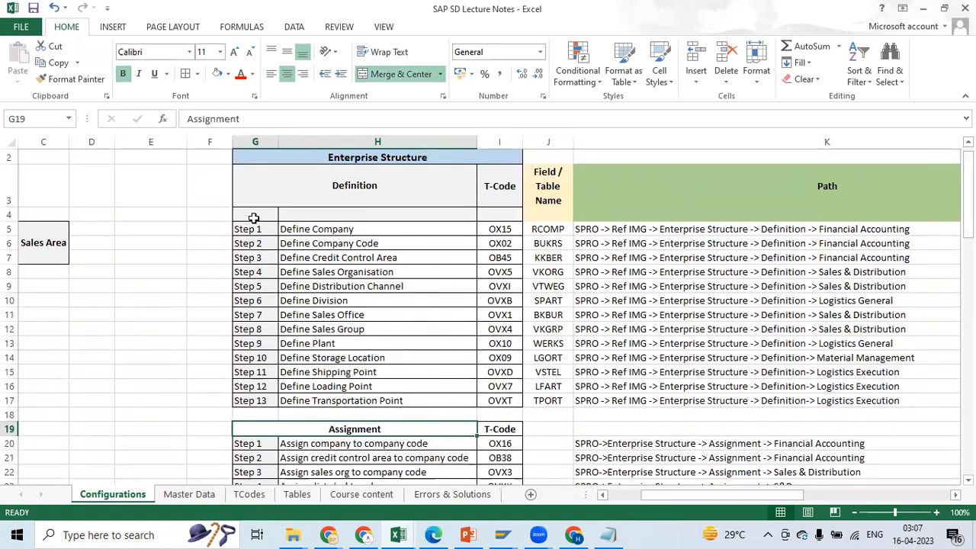
left_click_drag(967, 176, 967, 198)
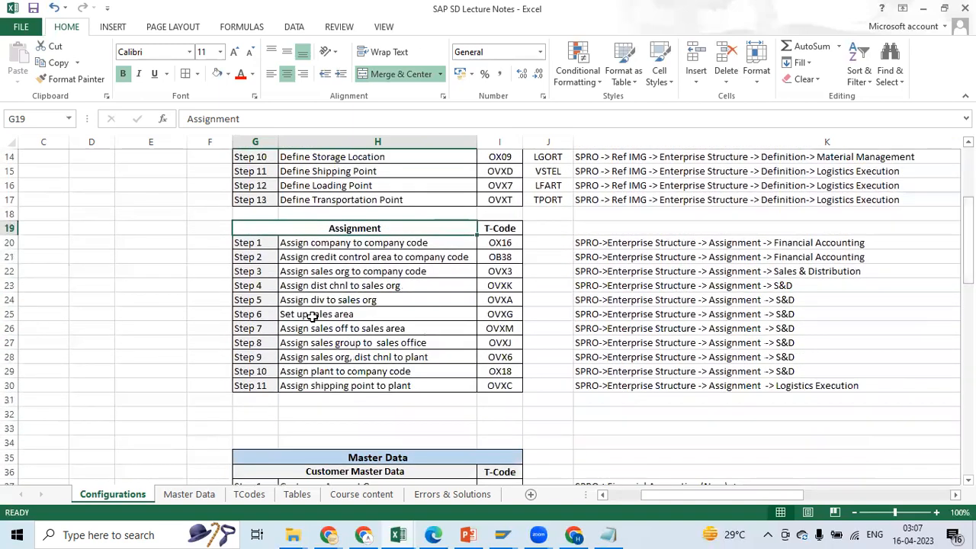
left_click(257, 242)
left_click(359, 244)
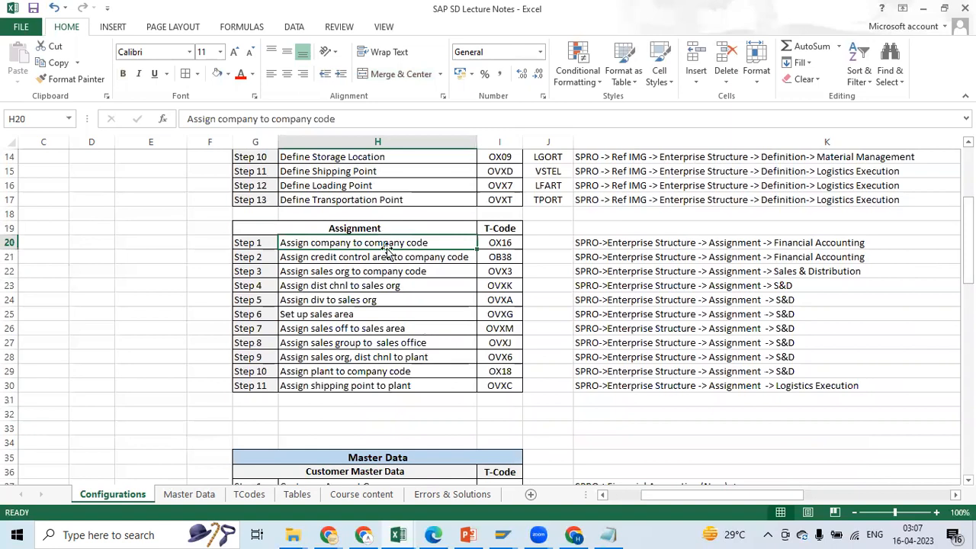
left_click(499, 243)
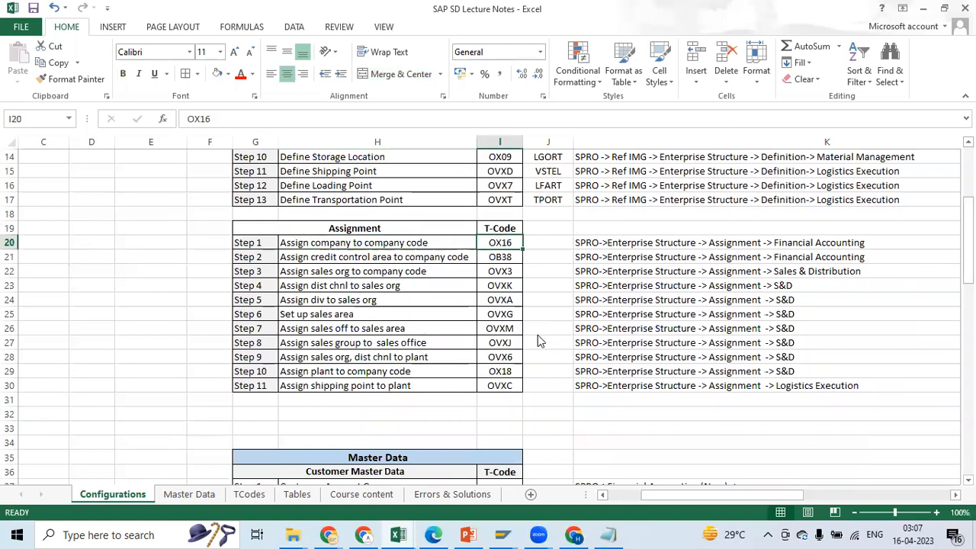
Return to SAP, retrace Enterprise Structure, Assignment and Financial Accounting, and briefly view the activity Assign company code to company
key("alt+Tab")
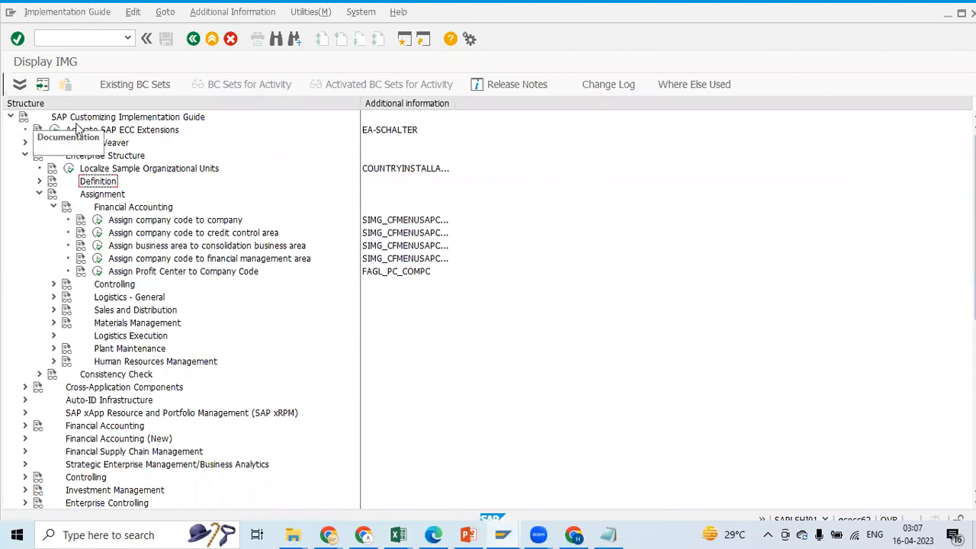
left_click(24, 155)
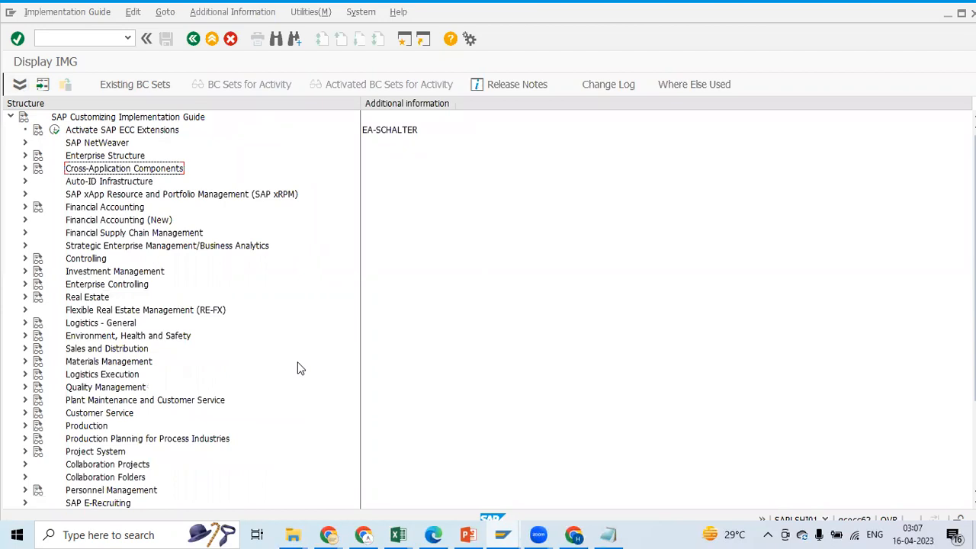
left_click(24, 155)
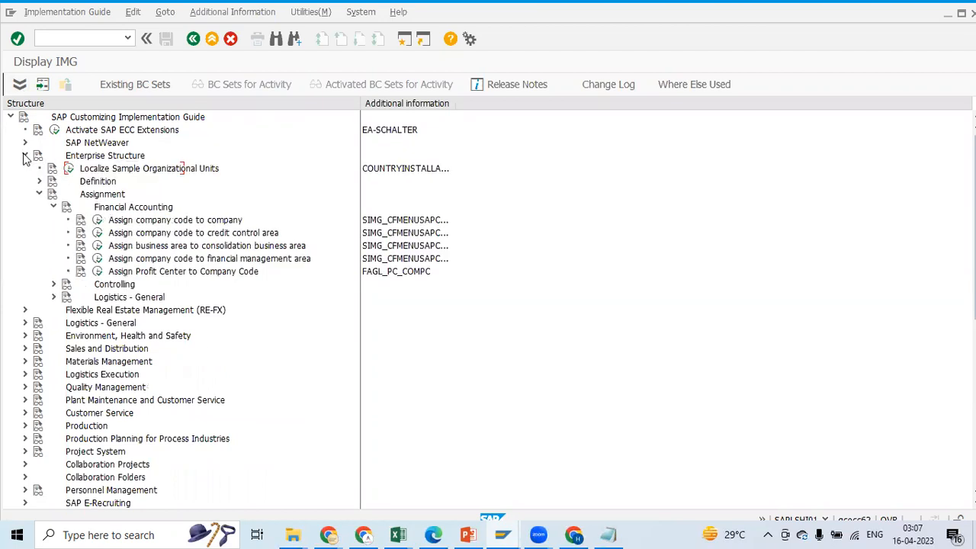
left_click(40, 195)
left_click(41, 195)
left_click(54, 207)
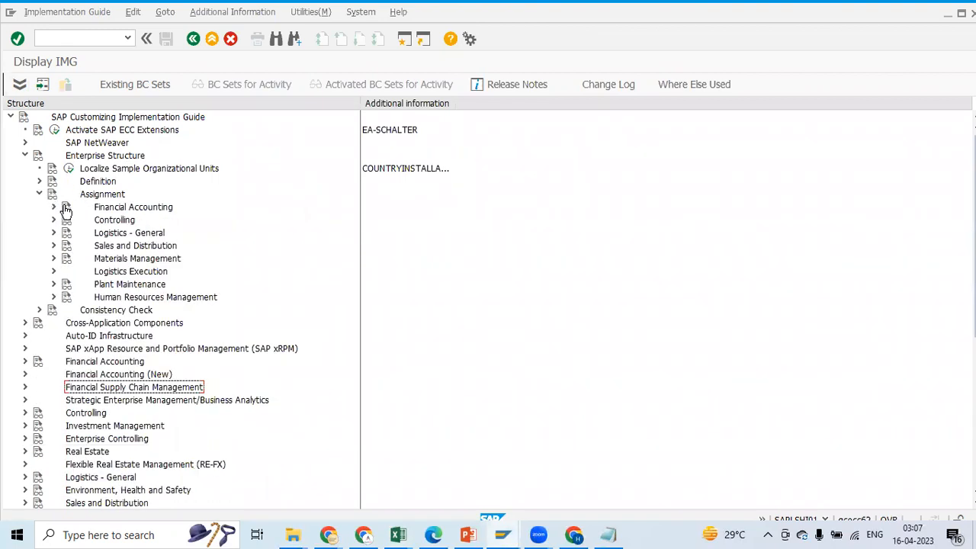
left_click(53, 206)
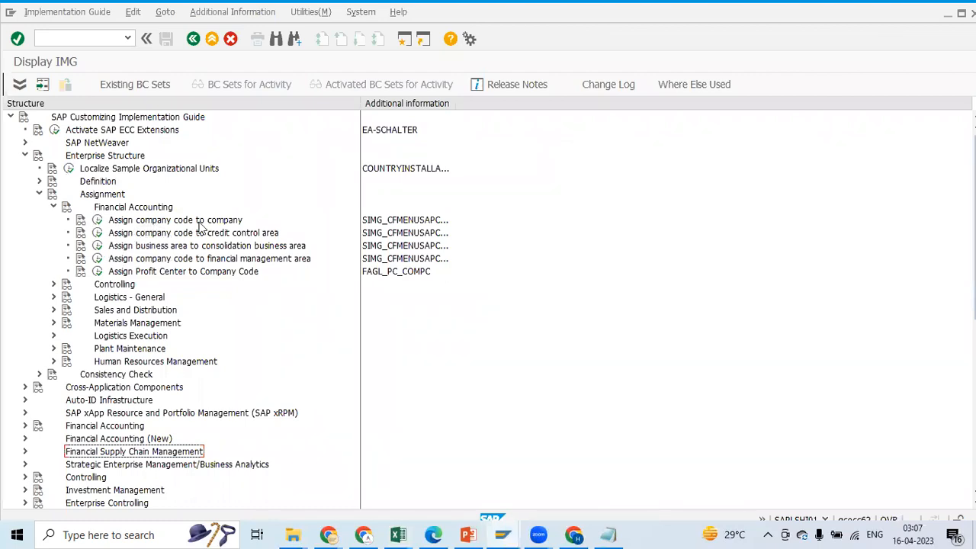
left_click(97, 220)
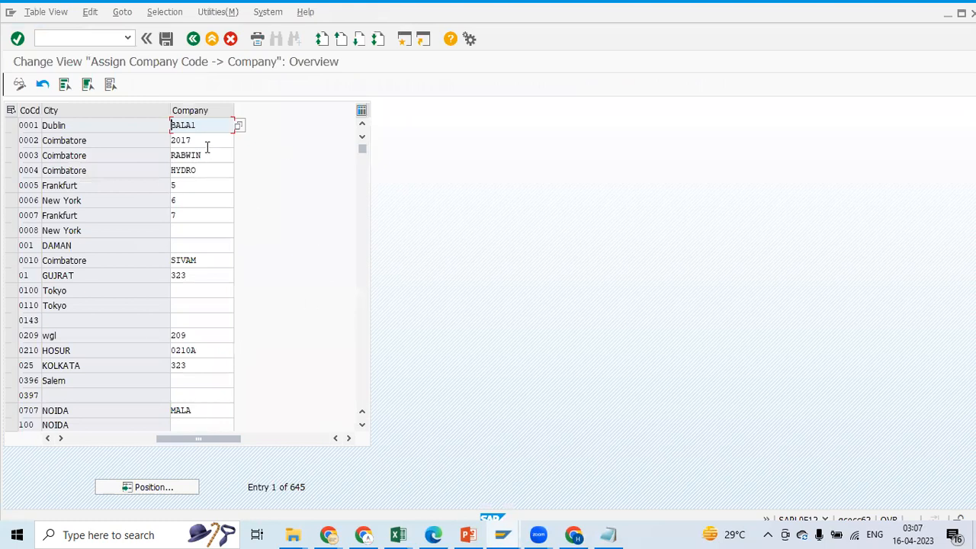
left_click(193, 38)
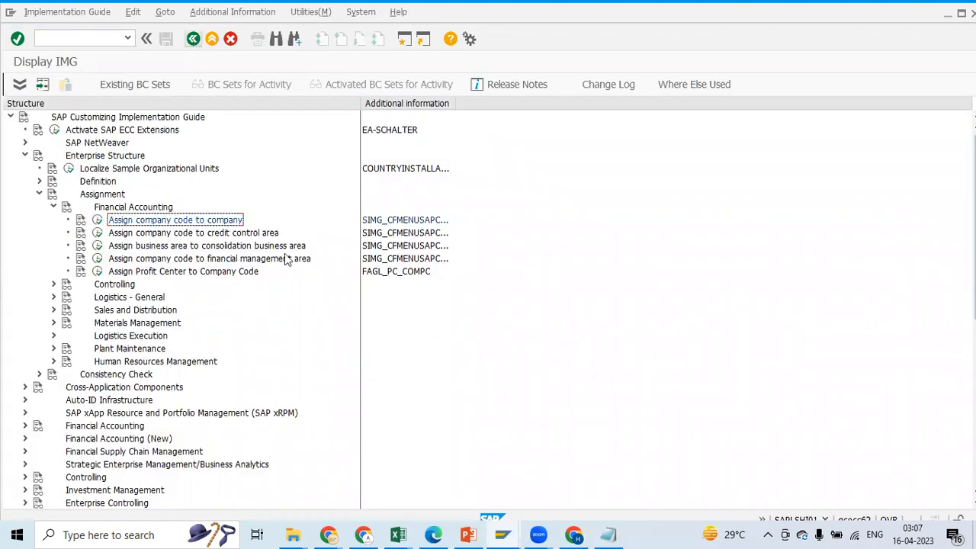
Collapse Financial Accounting and look over the assignment activities under Sales and Distribution
left_click(52, 207)
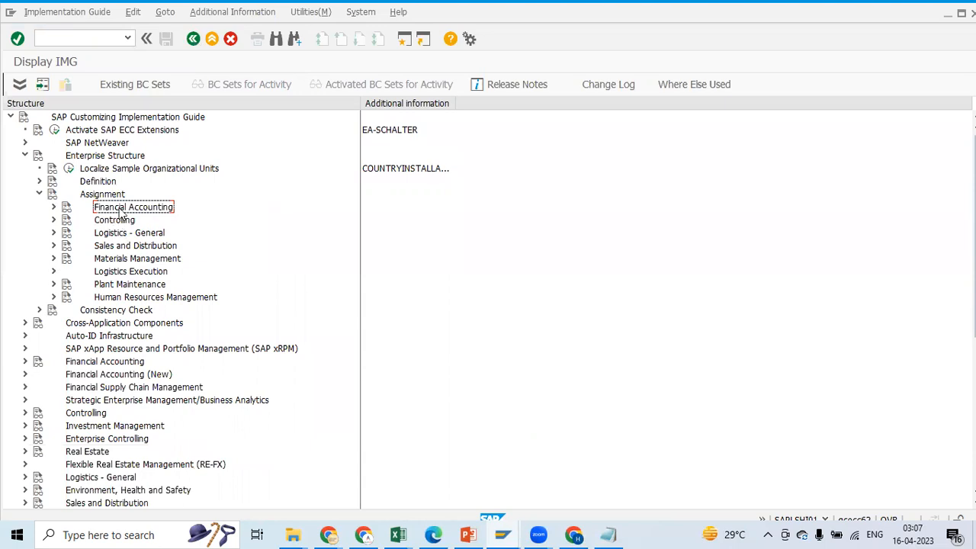
left_click(53, 246)
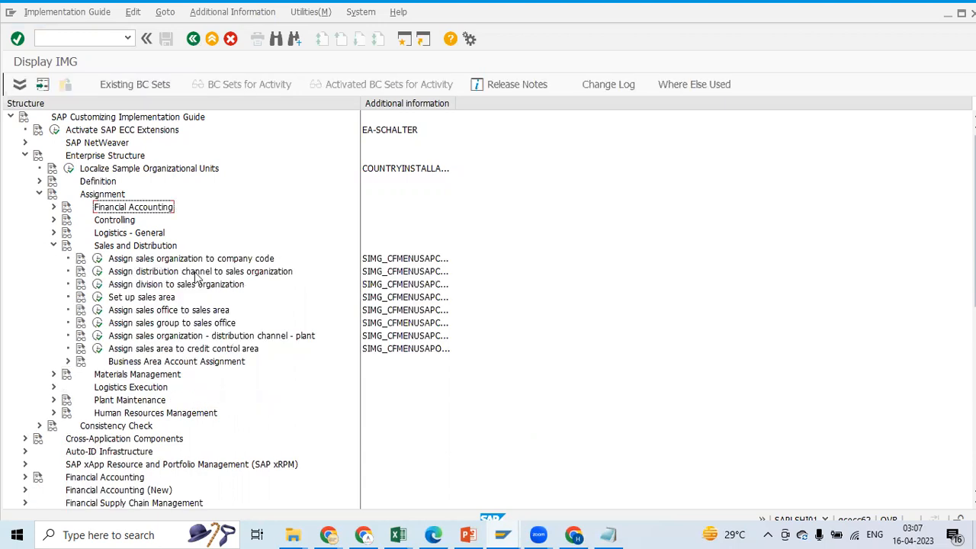
left_click(54, 245)
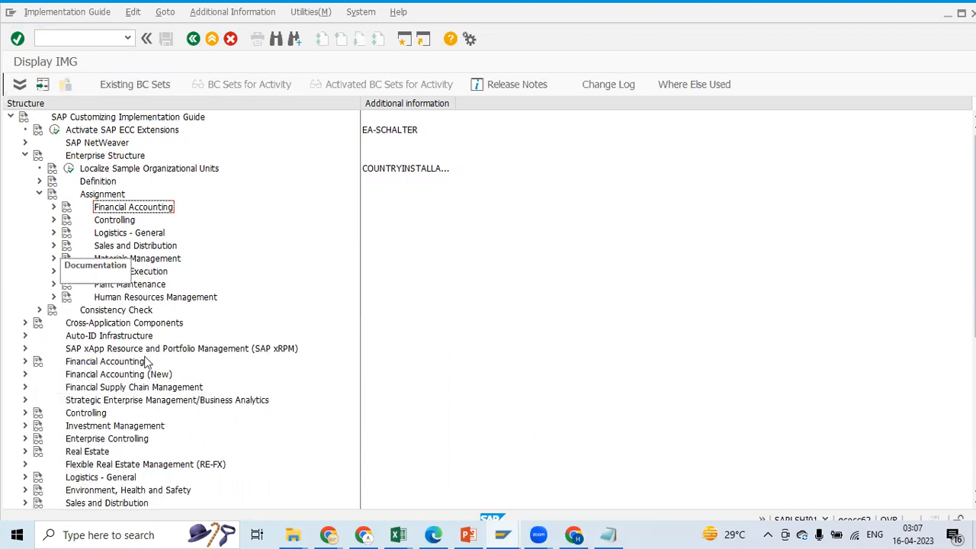
Expand Financial Accounting under Assignment again and open the activity Assign company code to company
left_click(54, 207)
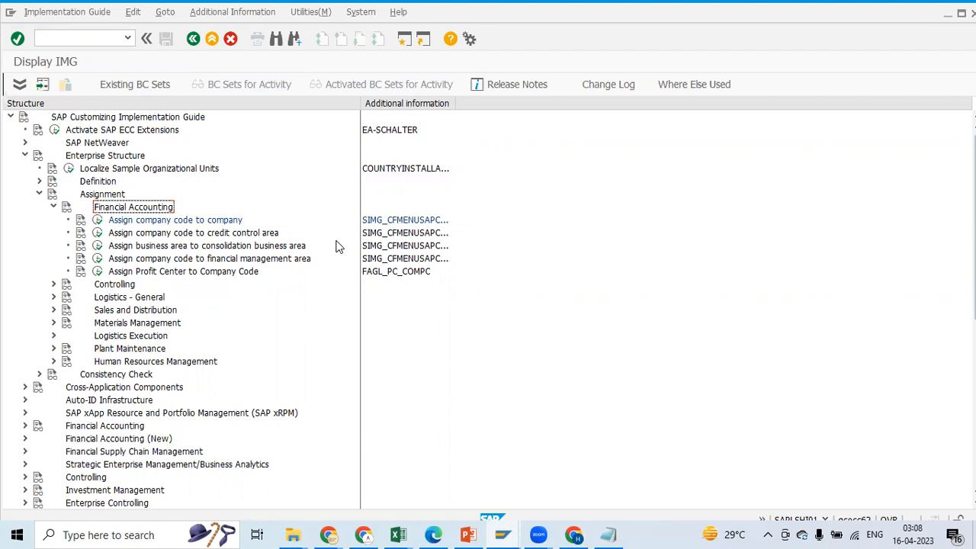
left_click(97, 220)
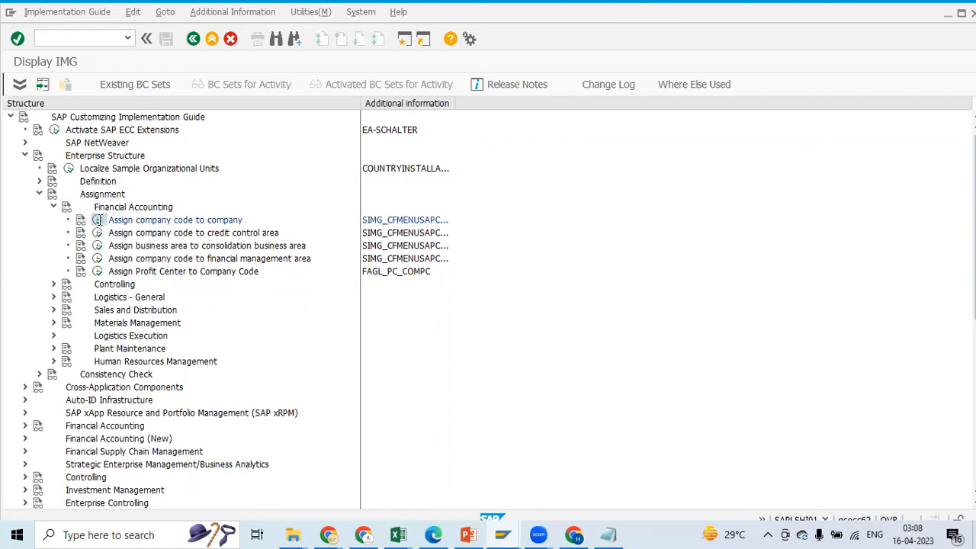
left_click(193, 39)
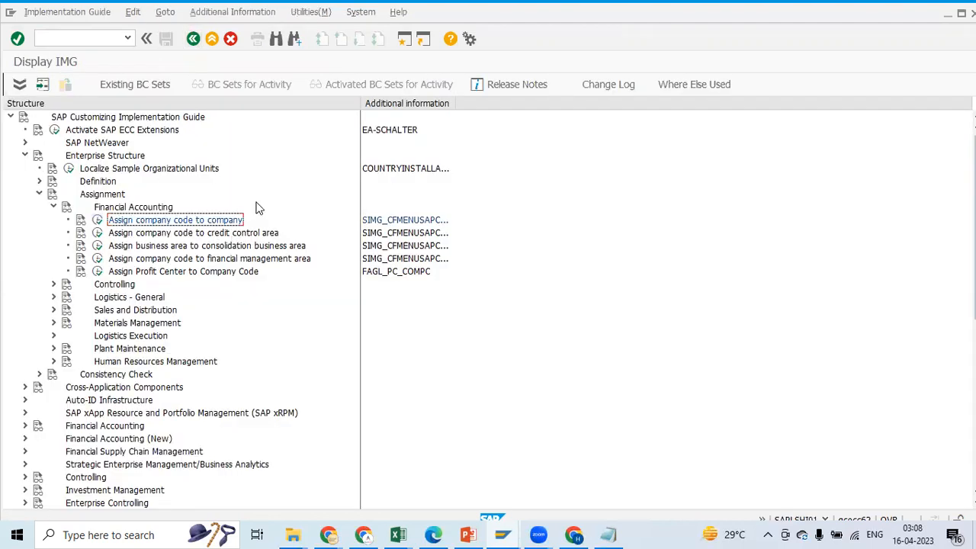
left_click(97, 221)
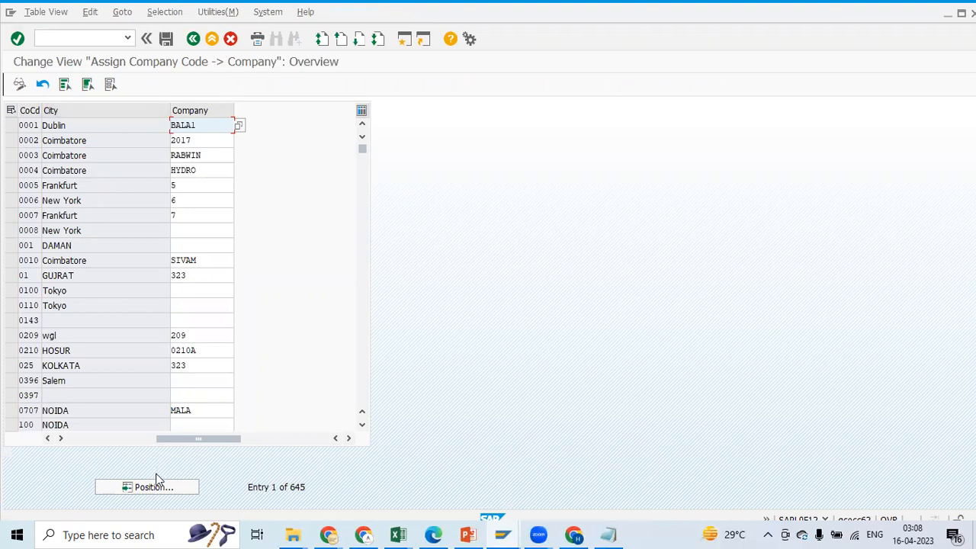
Copy company code PE01 from the Excel notes and position the SAP company assignment list at that company code
key("alt+Tab")
scroll(219, 201, "up", 5)
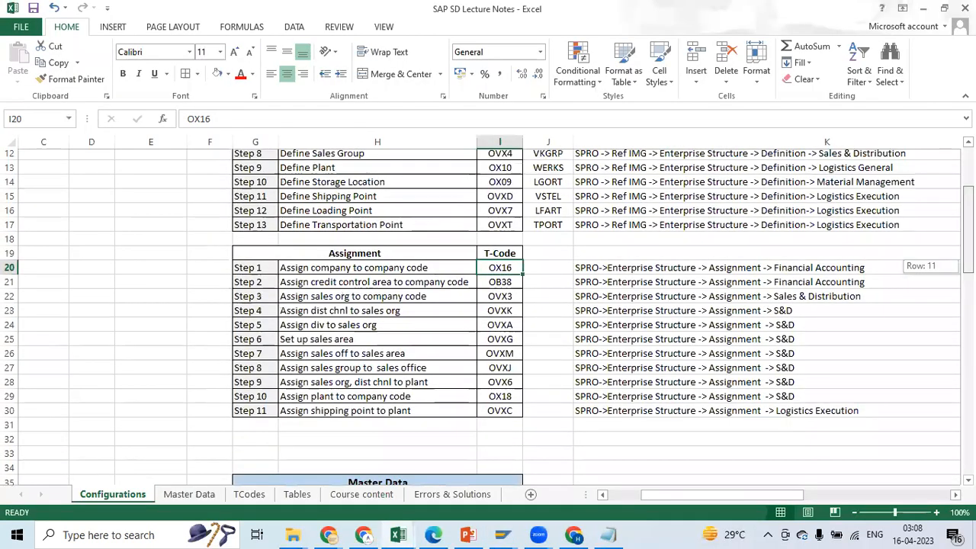
left_click_drag(656, 495, 621, 494)
left_click(190, 211)
key("ctrl+c")
key("alt+Tab")
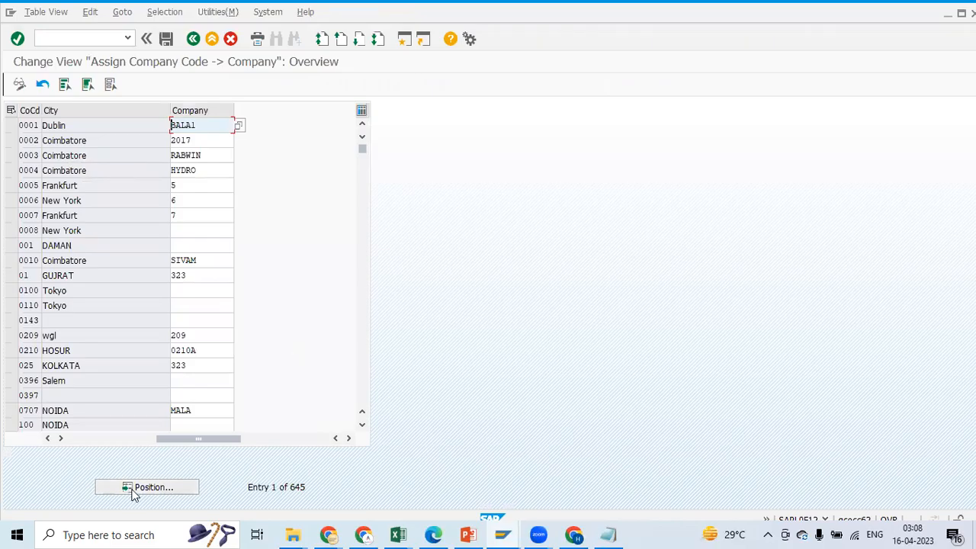
left_click(144, 486)
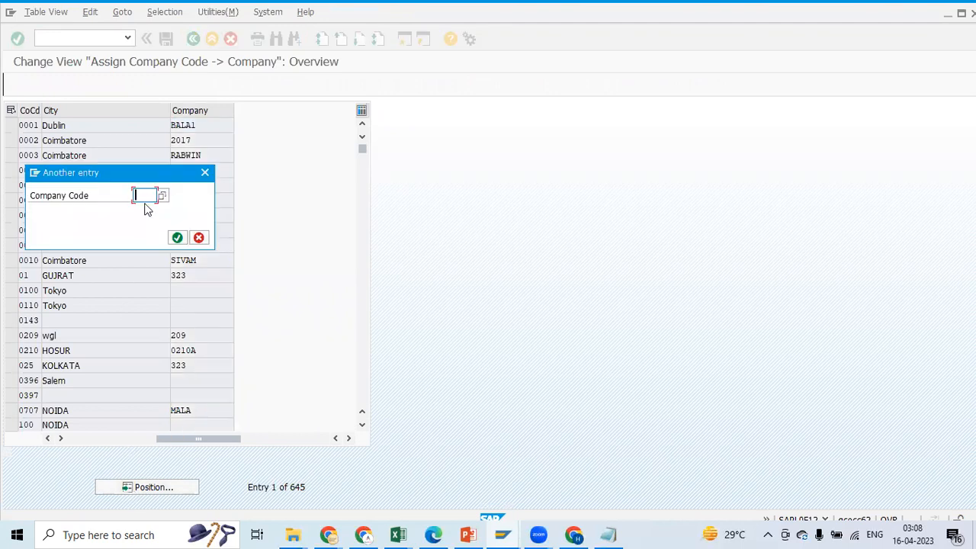
left_click(177, 238)
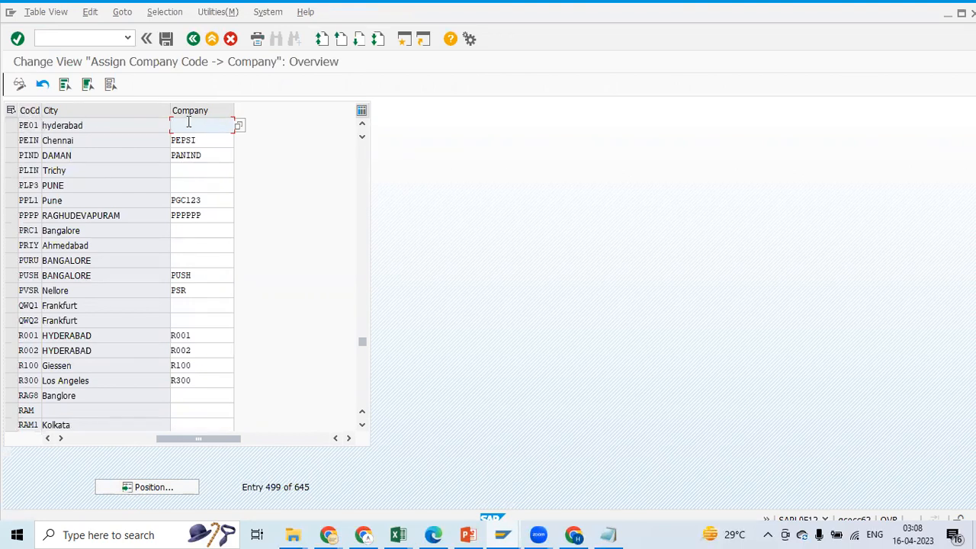
Copy company PE001 from the Excel notes, assign it to company code PE01 in SAP and save
key("alt+Tab")
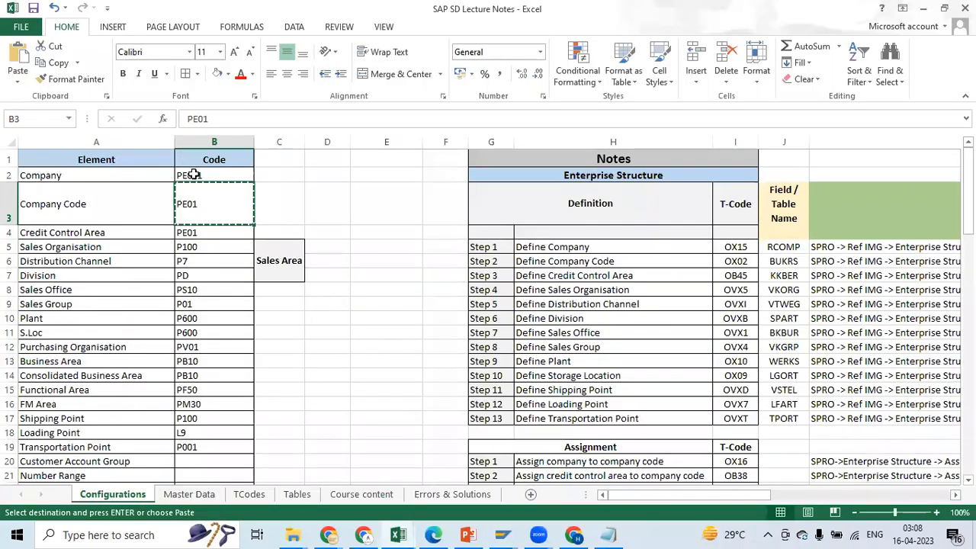
key("ctrl+c")
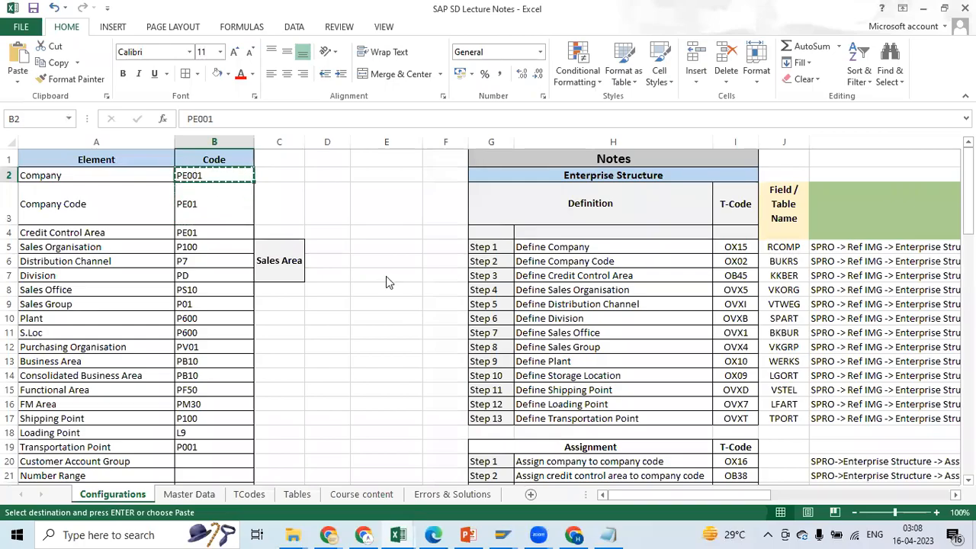
key("alt+Tab")
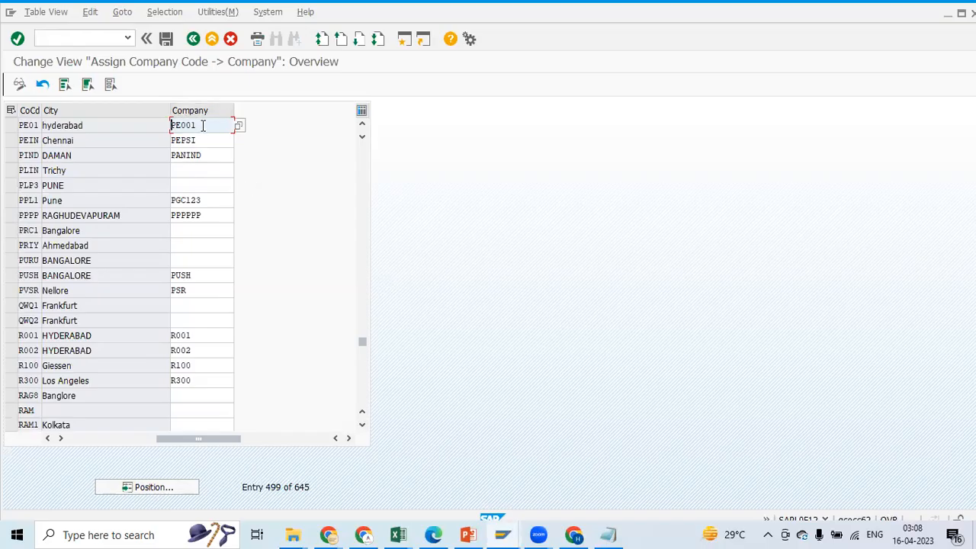
double_click(191, 125)
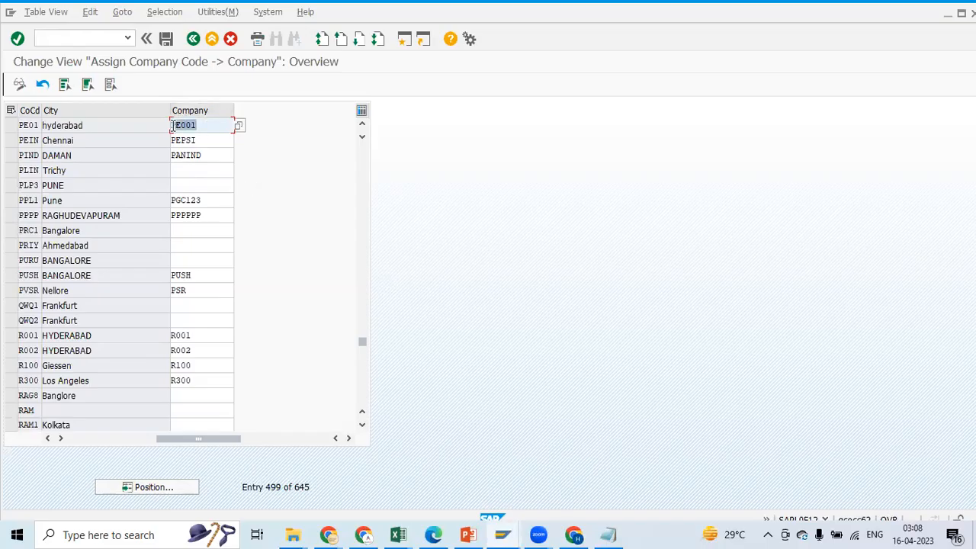
left_click(38, 127)
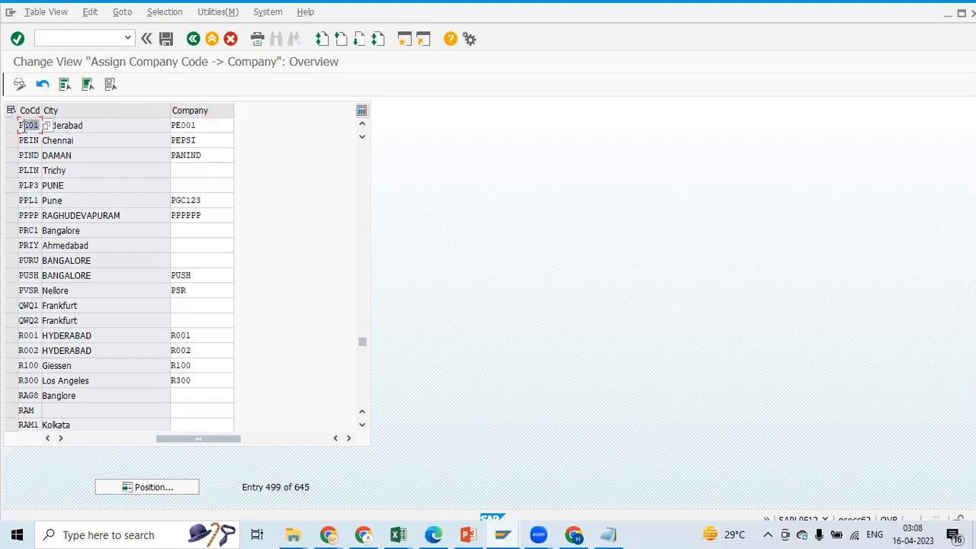
left_click(167, 39)
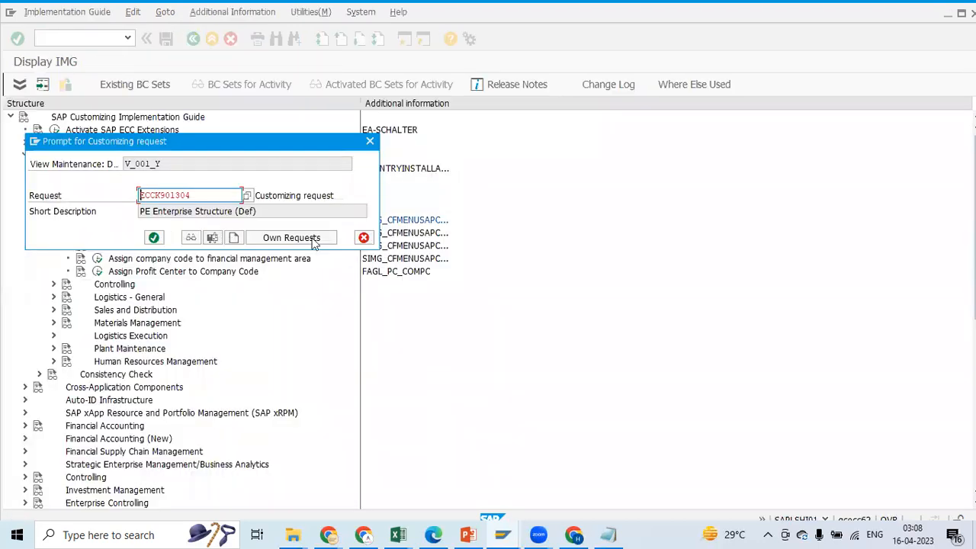
View the form for creating a customizing request, cancel it and check the short description of the proposed request
left_click(234, 240)
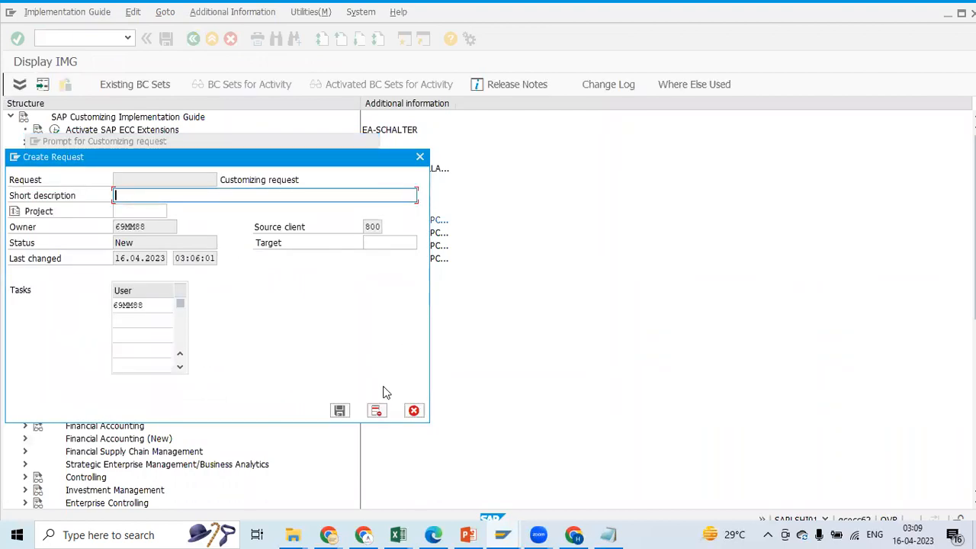
left_click(413, 411)
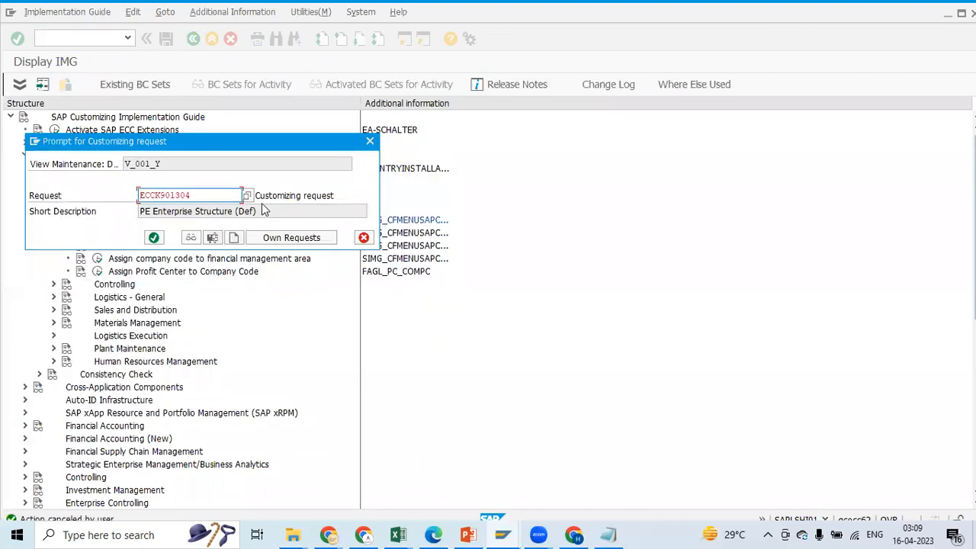
left_click_drag(259, 211, 140, 216)
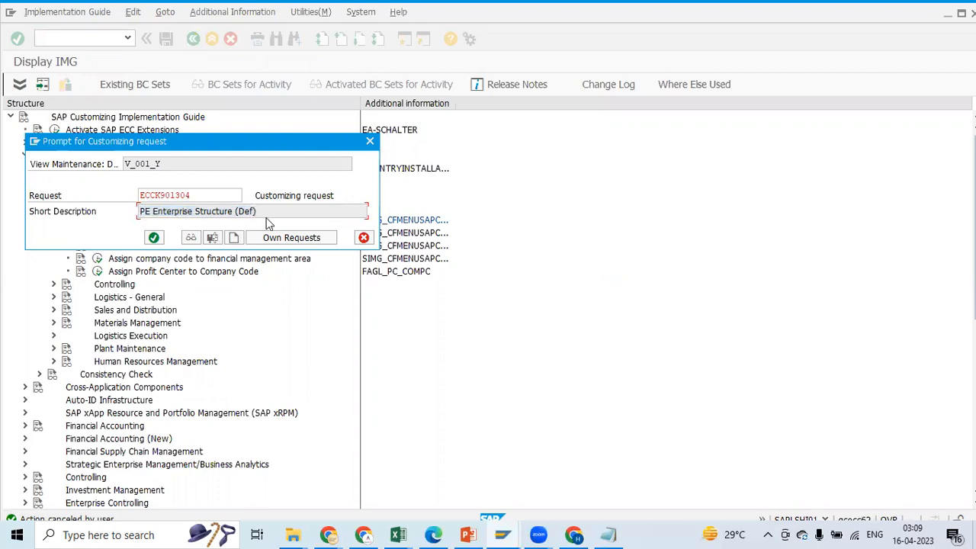
Create a customizing request described as "PE Enterprise Structure (Assn)" and save the company code to company assignment under it
left_click(234, 238)
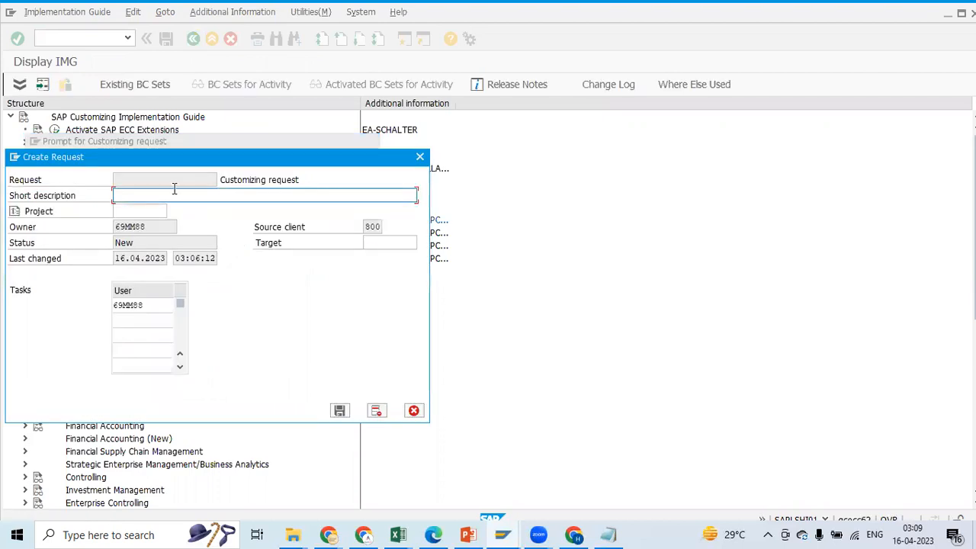
key("ctrl+v")
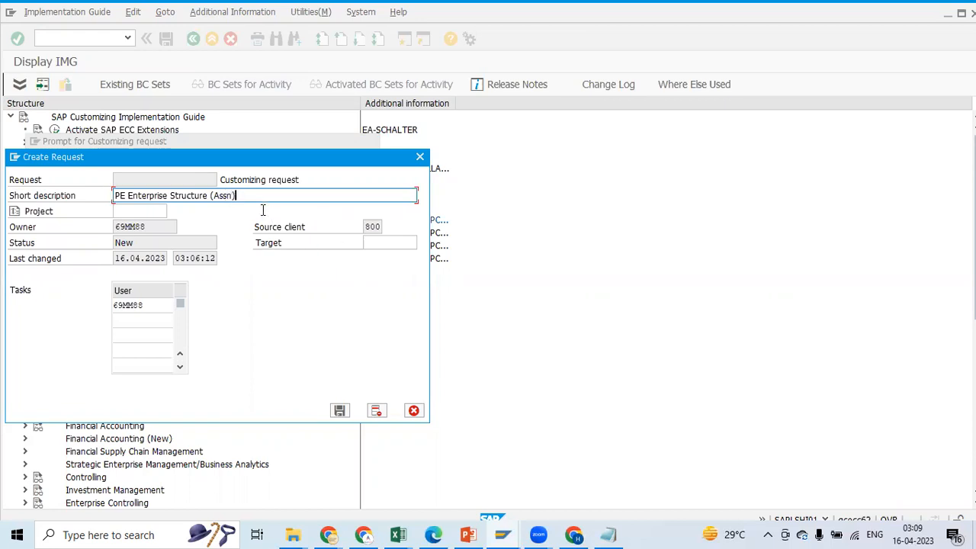
left_click(340, 411)
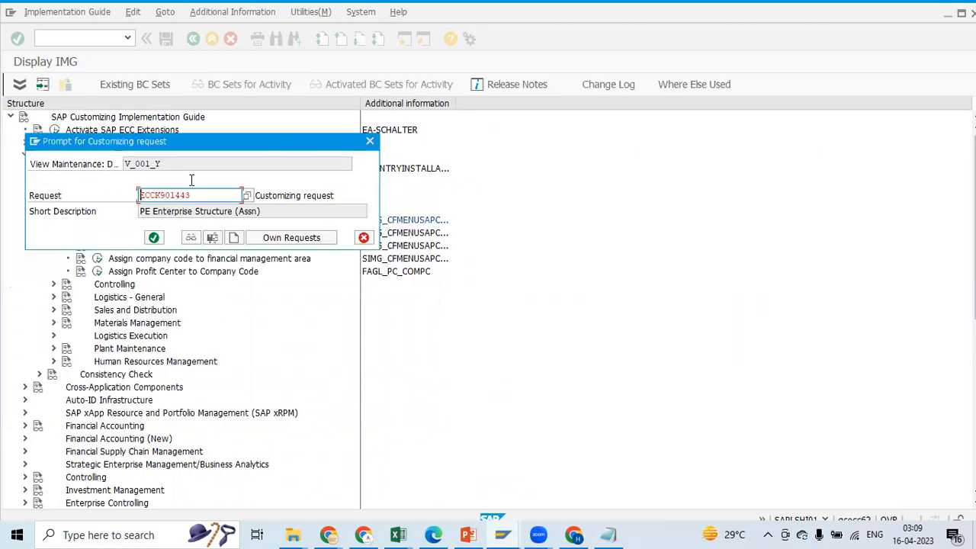
left_click(153, 238)
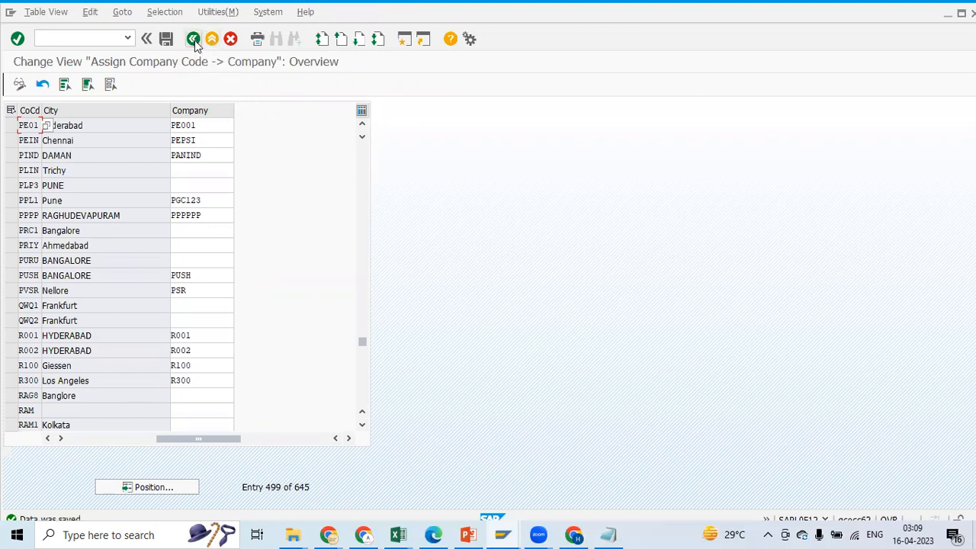
Check the company assigned to company code PE01 and return to the implementation guide
left_click(195, 126)
left_click(26, 126)
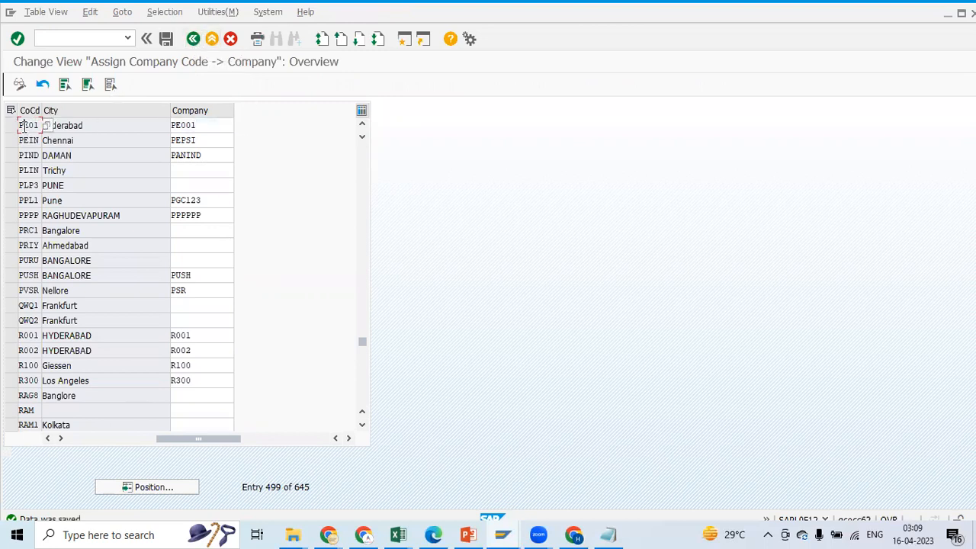
left_click(197, 125)
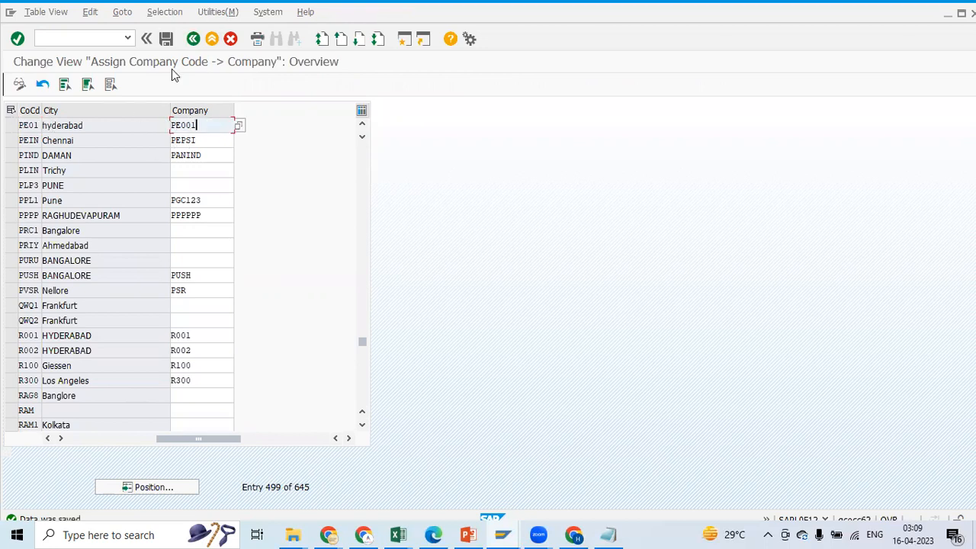
left_click(197, 40)
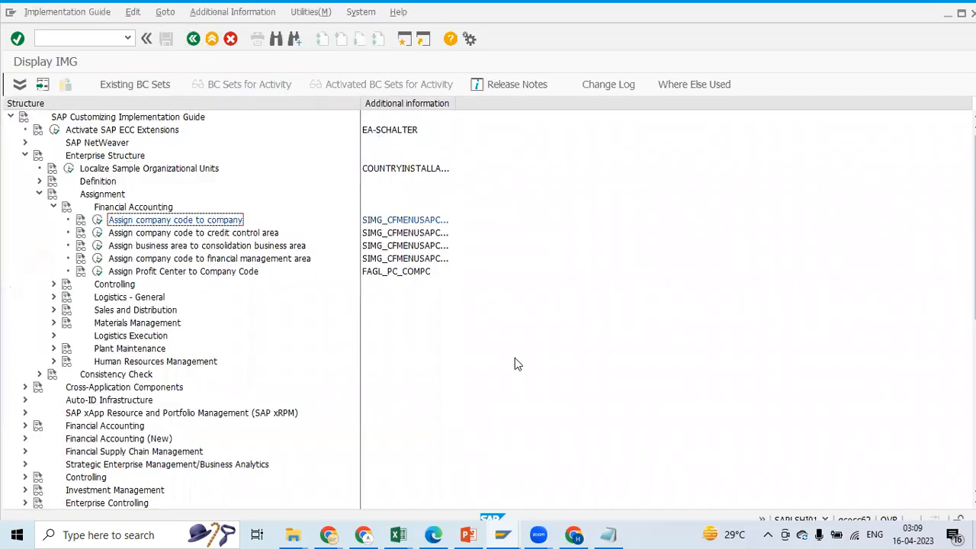
Look up assignment Step 2 and its transaction code in the Excel notes, and return to the SAP implementation guide
key("alt+Tab")
left_click(578, 260)
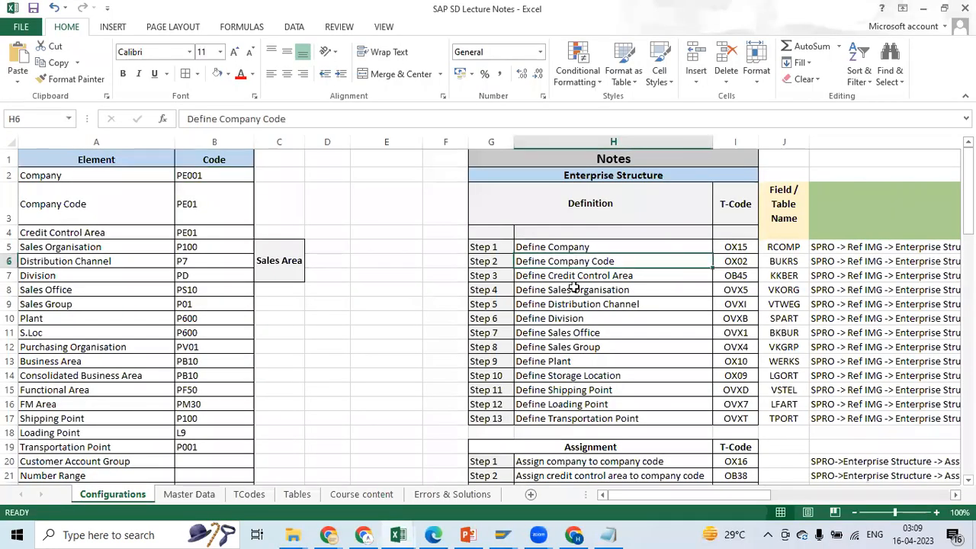
scroll(578, 251, "down", 4)
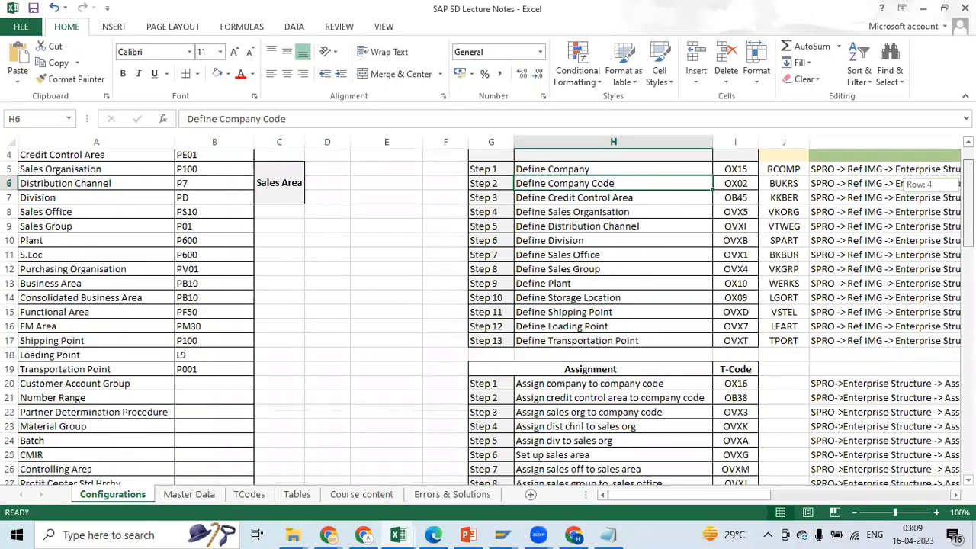
left_click(578, 257)
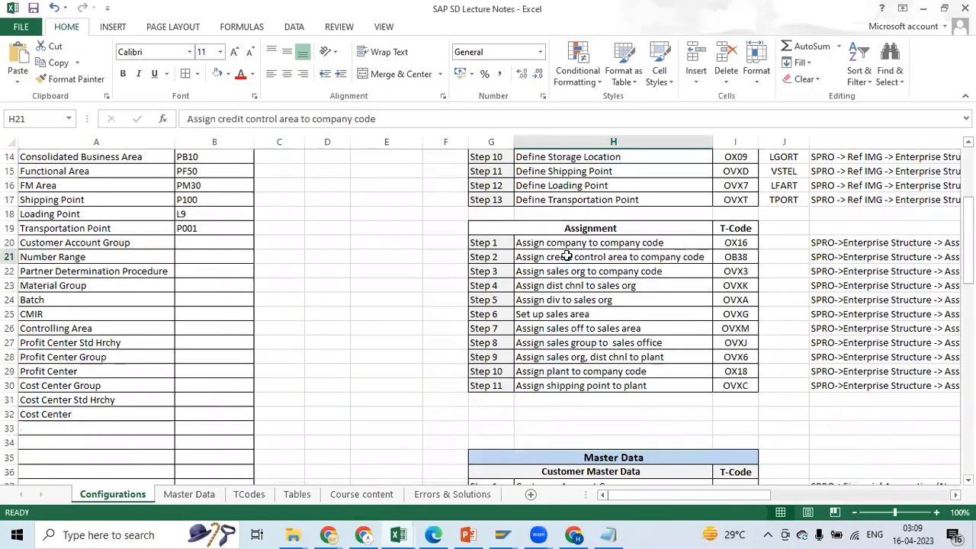
left_click(728, 257)
key("alt+Tab")
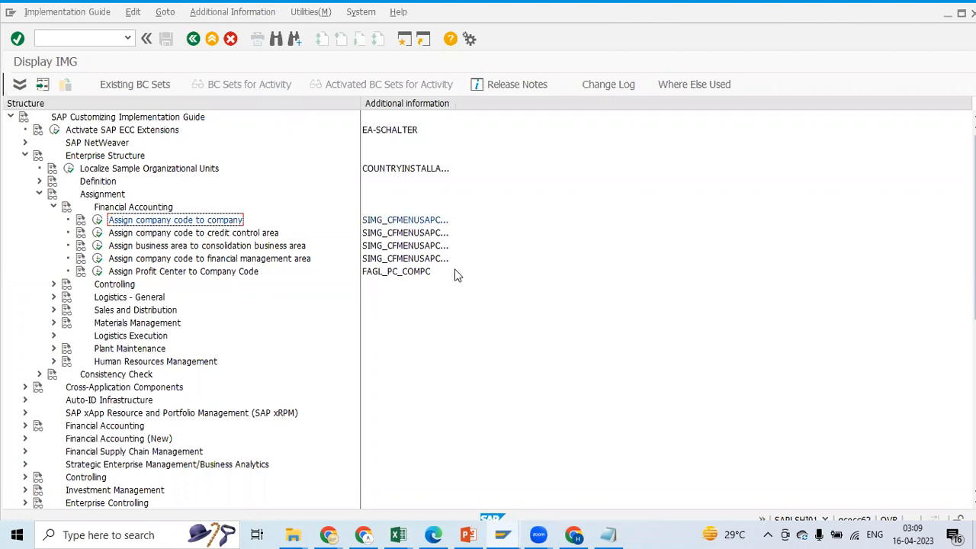
key("alt+Tab")
left_click(494, 261)
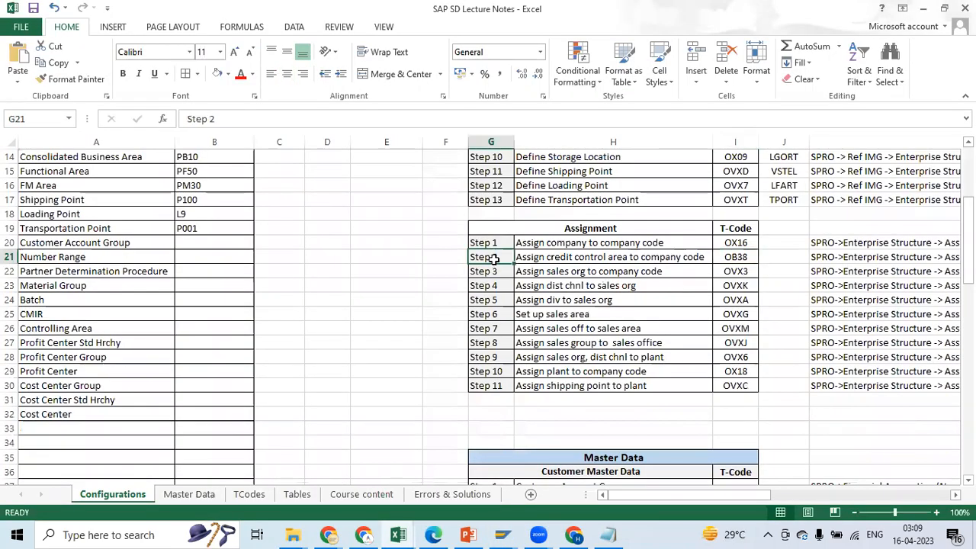
left_click(730, 257)
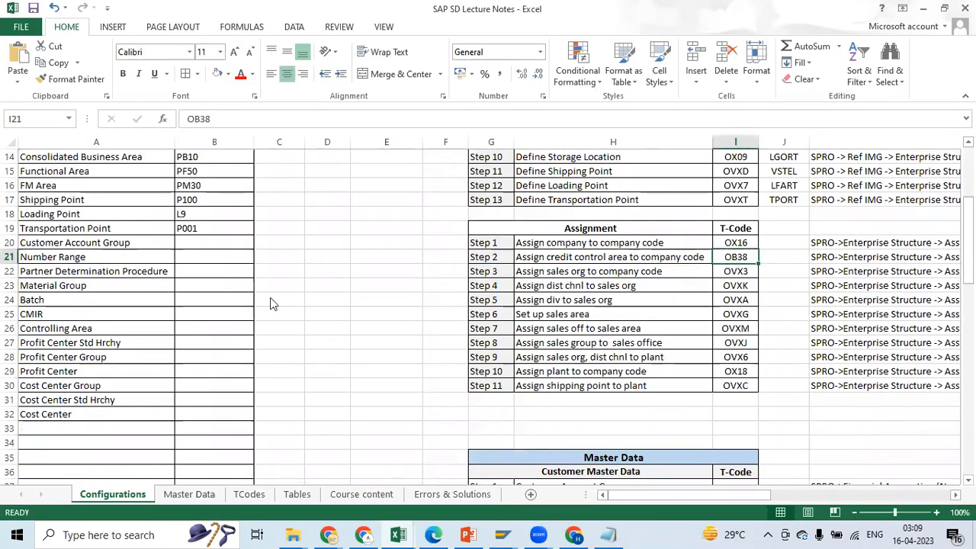
key("alt+Tab")
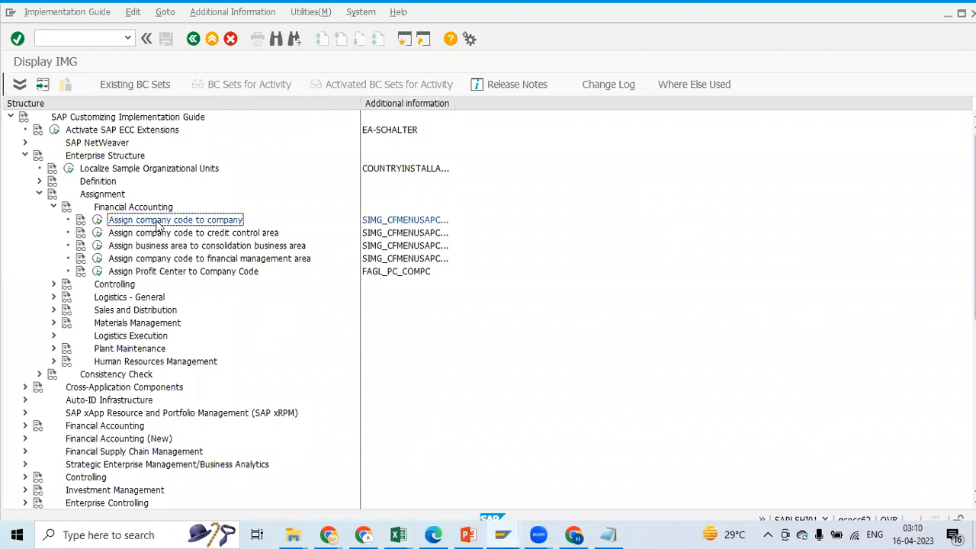
Open the activity Assign company code to credit control area and position the list at company code PE01
left_click(97, 233)
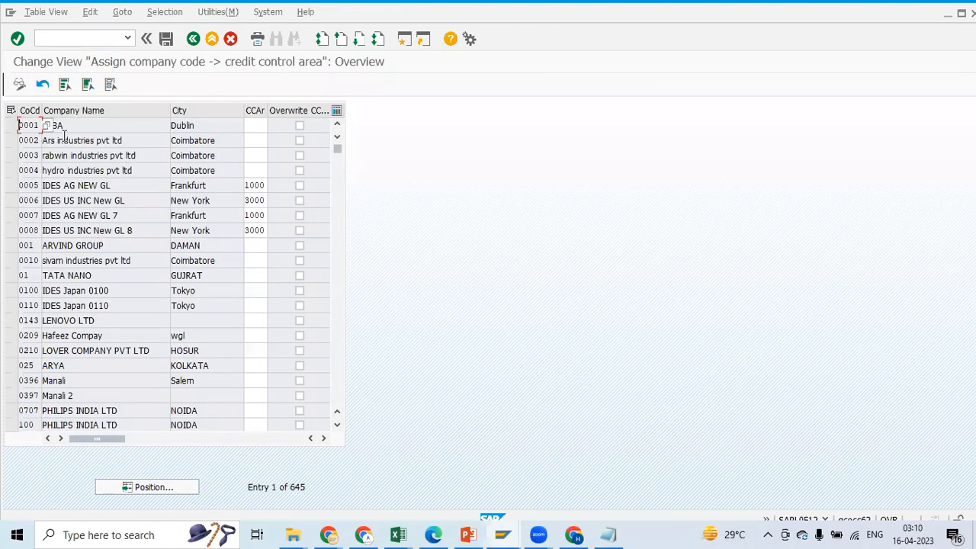
left_click(148, 486)
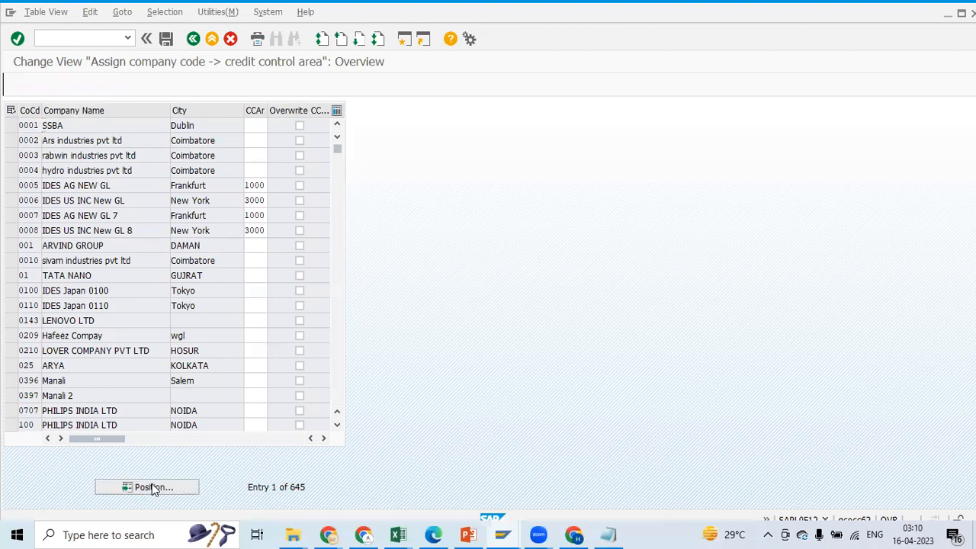
type("PE E")
key("BackSpace")
key("BackSpace")
key("BackSpace")
key("BackSpace")
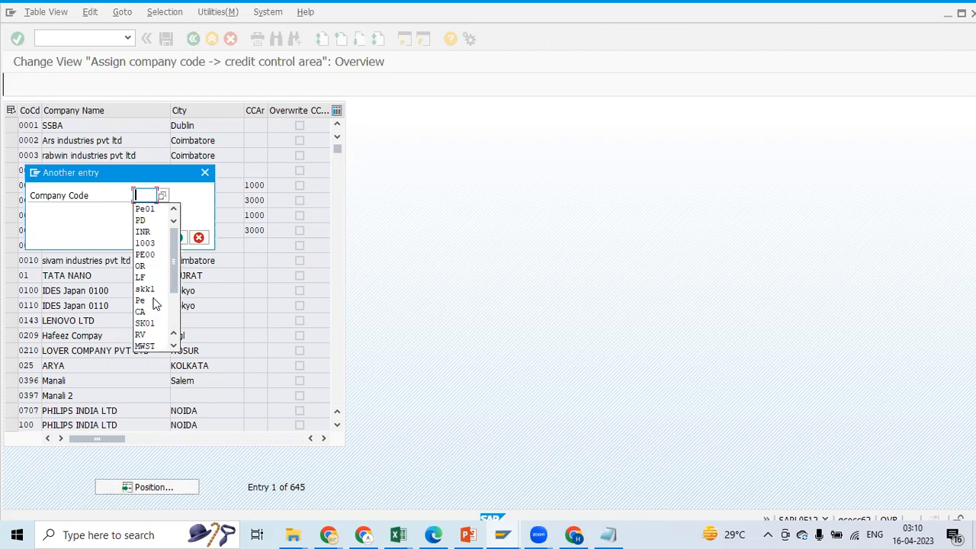
left_click(147, 209)
left_click(177, 238)
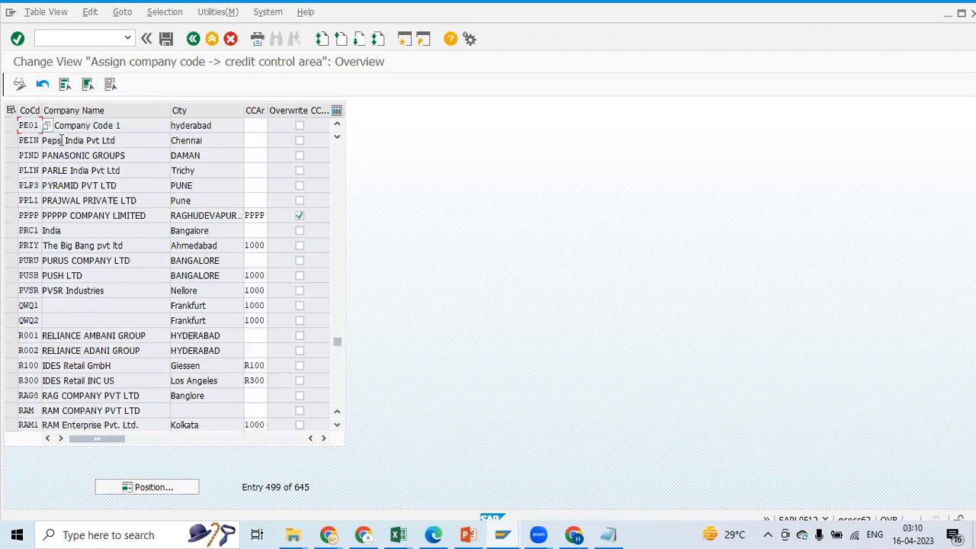
Copy credit control area PE01 from the Excel notes and enter it for company code PE01 in SAP
left_click(257, 126)
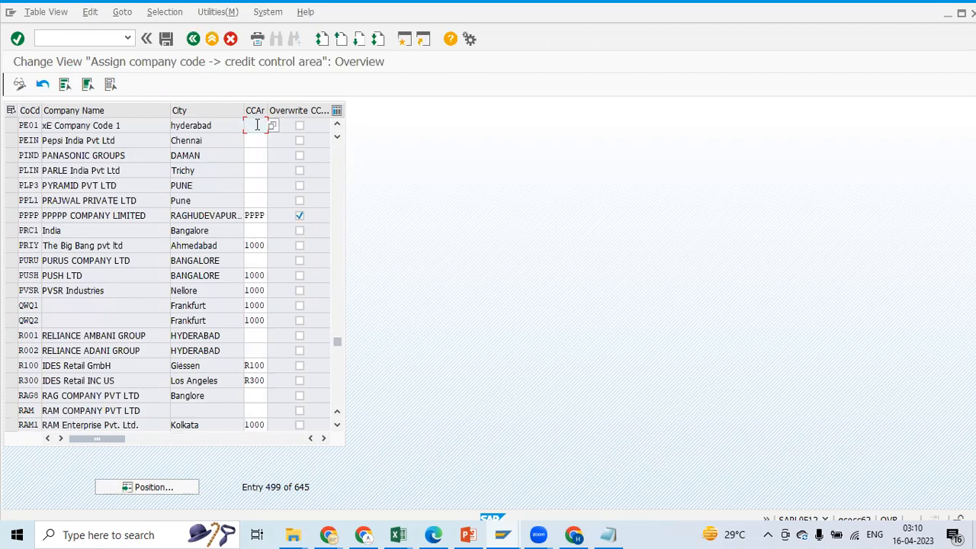
key("BackSpace")
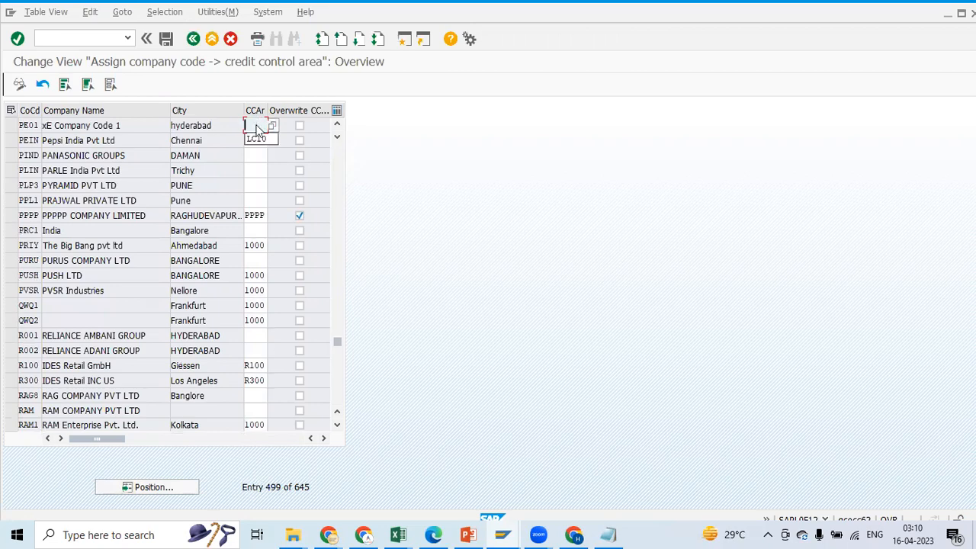
key("alt+Tab")
left_click_drag(968, 227, 968, 176)
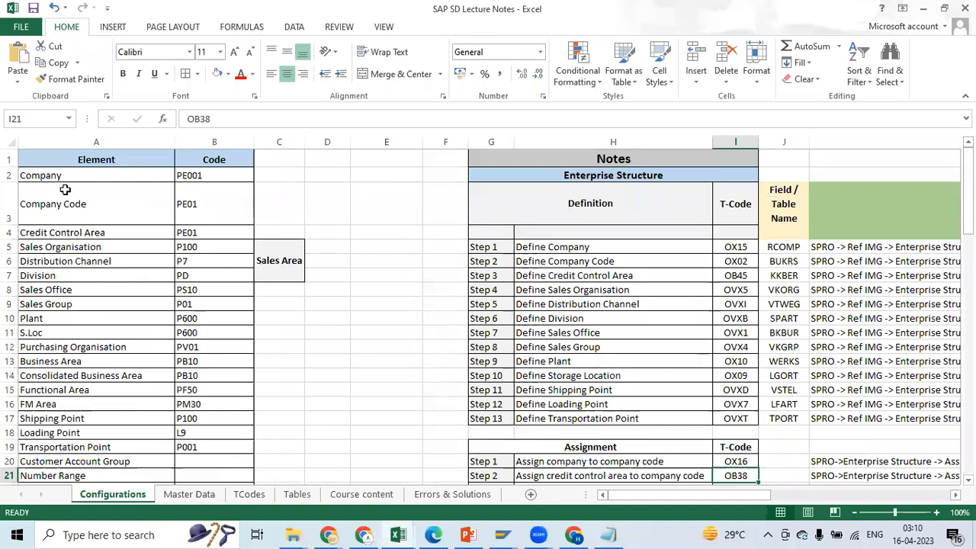
left_click(195, 233)
key("ctrl+c")
key("alt+Tab")
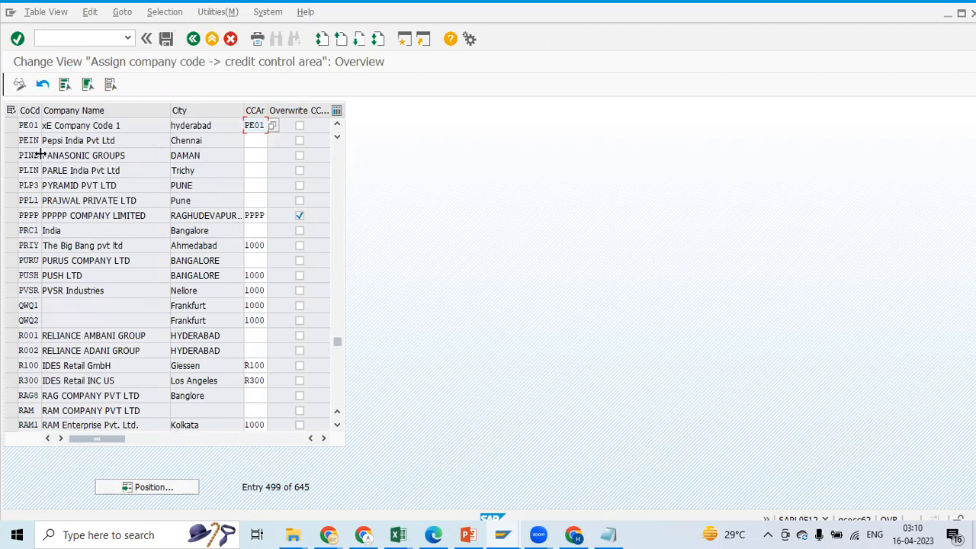
Save the credit control area assignment under the "PE Enterprise Structure (Assn)" request and return to the implementation guide
left_click(11, 125)
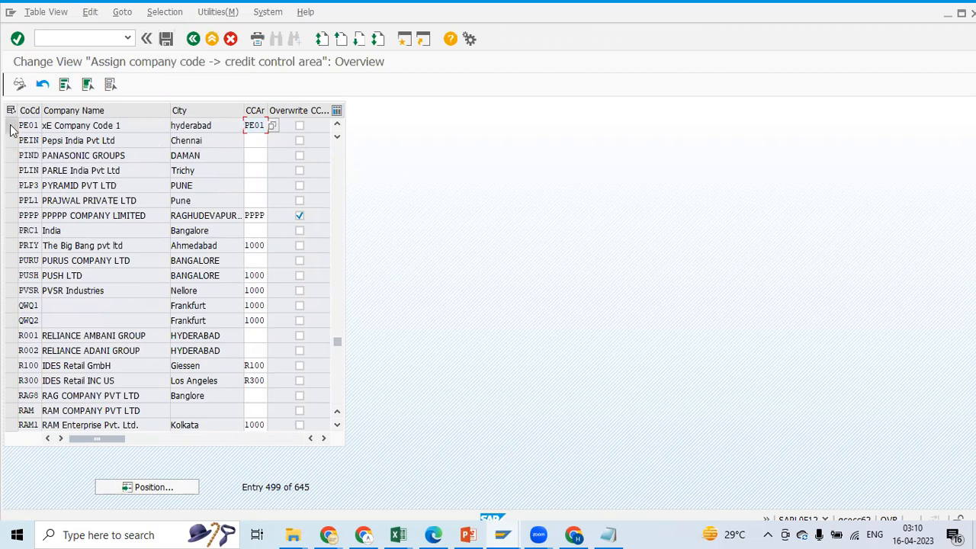
left_click(265, 125)
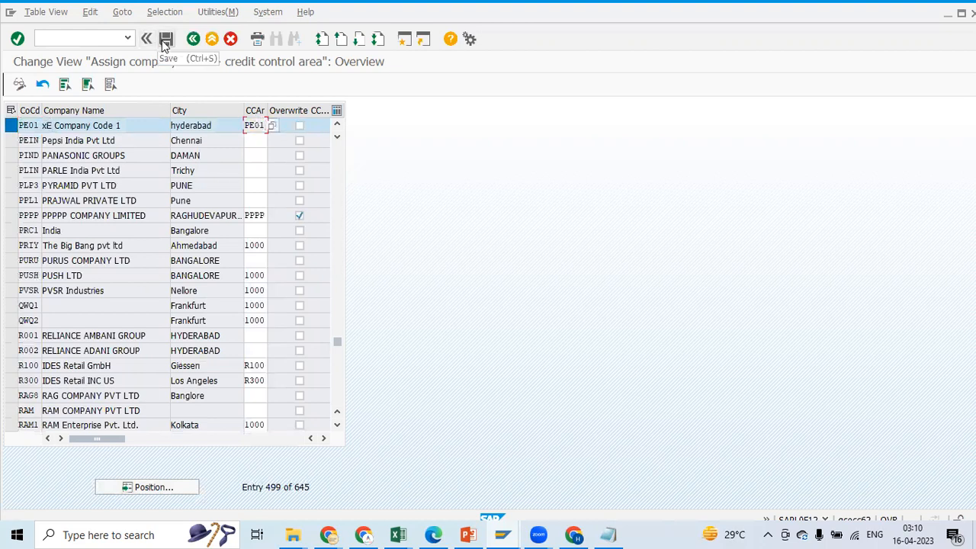
left_click(165, 39)
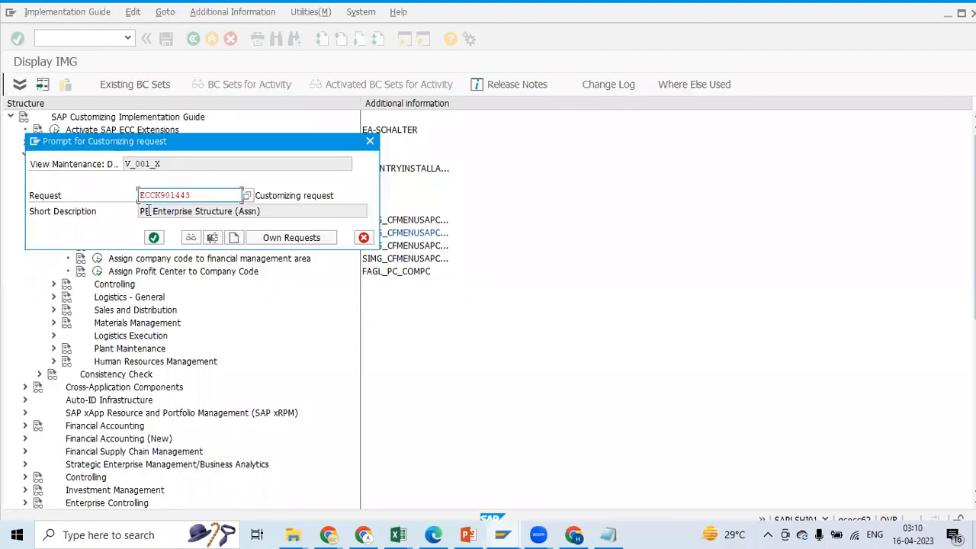
left_click(155, 238)
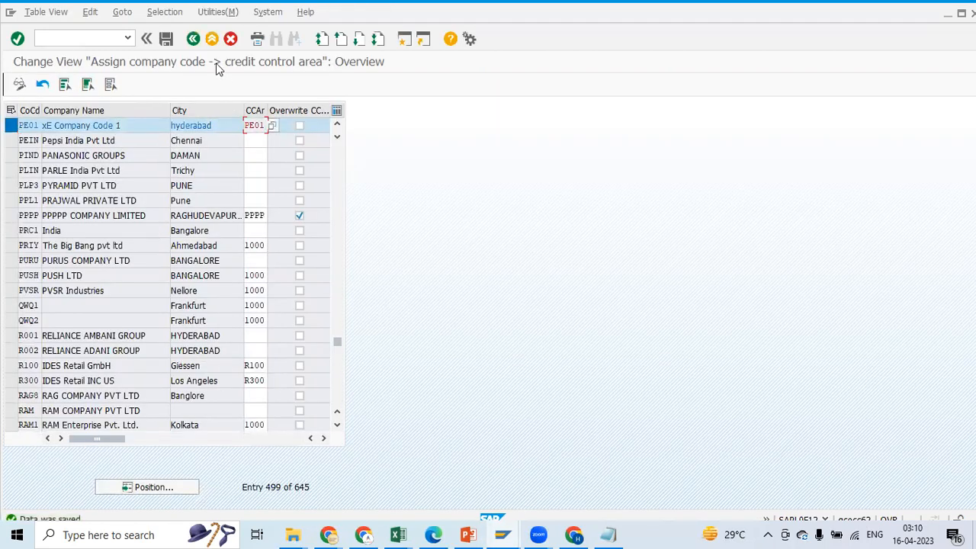
left_click(193, 39)
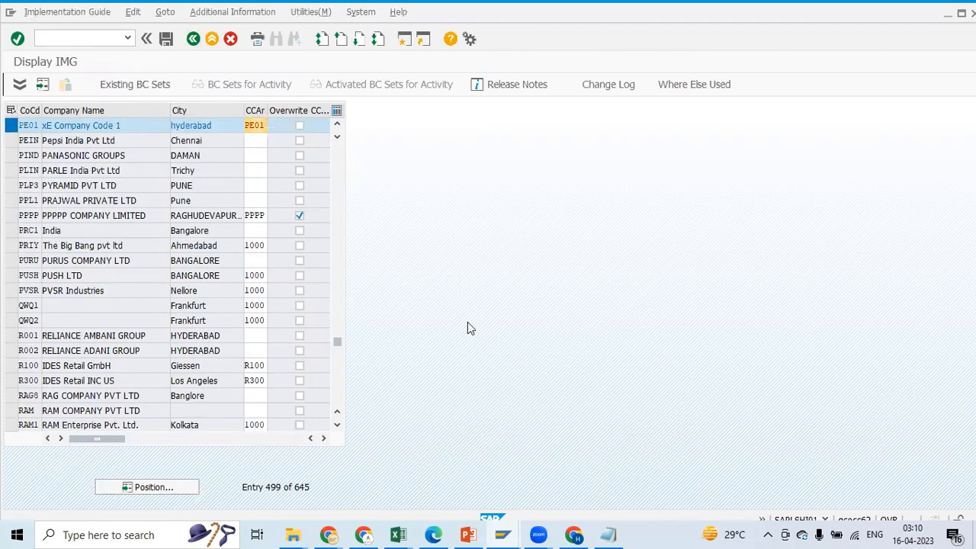
Review assignment Steps 1 to 3 in the Excel notes
key("alt+Tab")
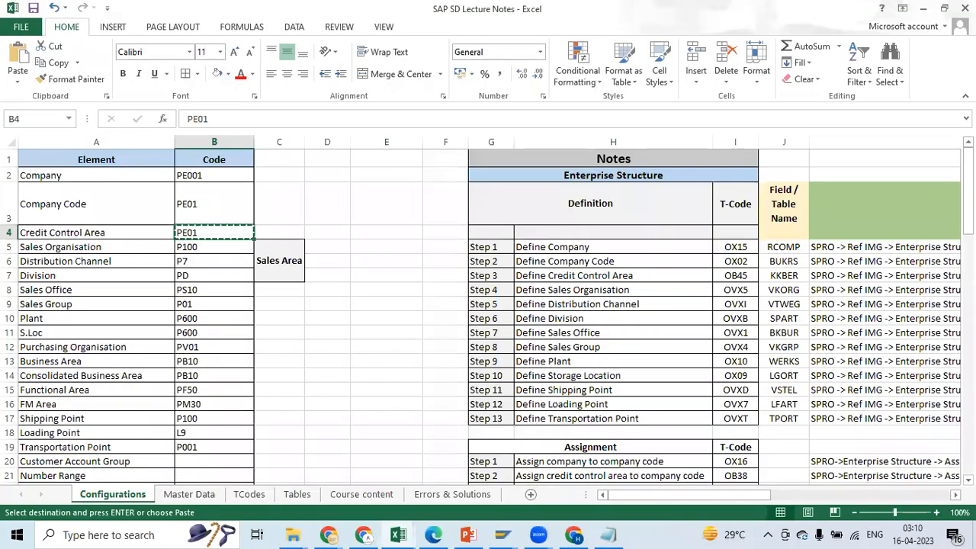
left_click_drag(968, 197, 968, 240)
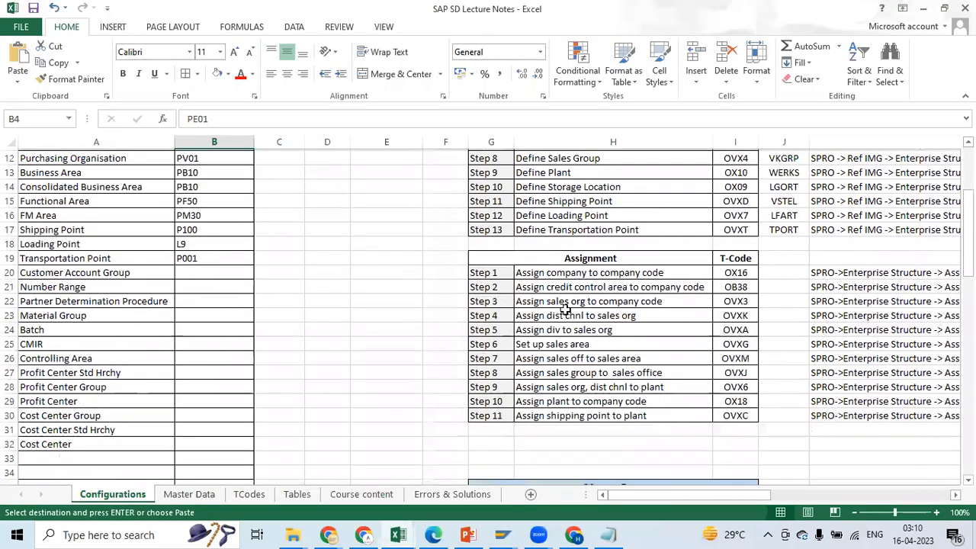
left_click(501, 299)
left_click(576, 298)
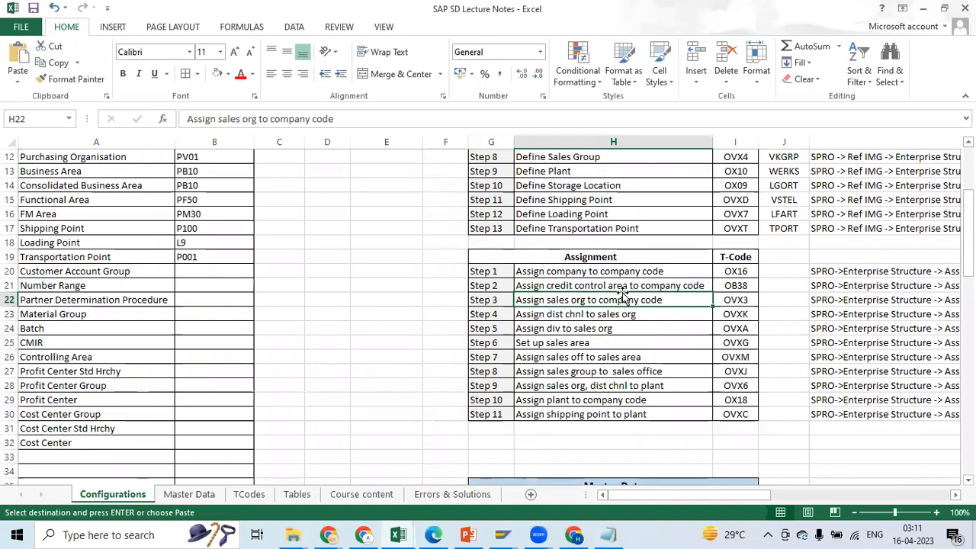
left_click(593, 273)
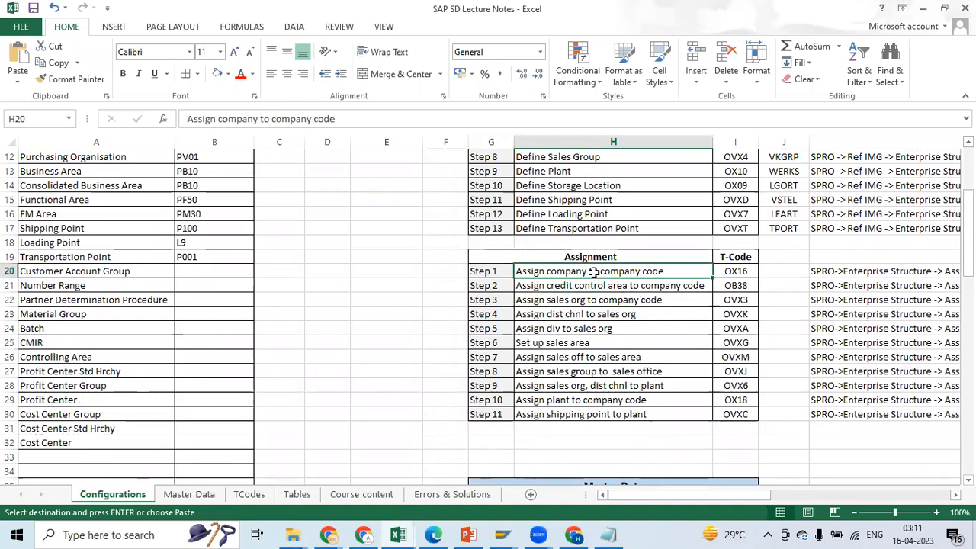
left_click(602, 290)
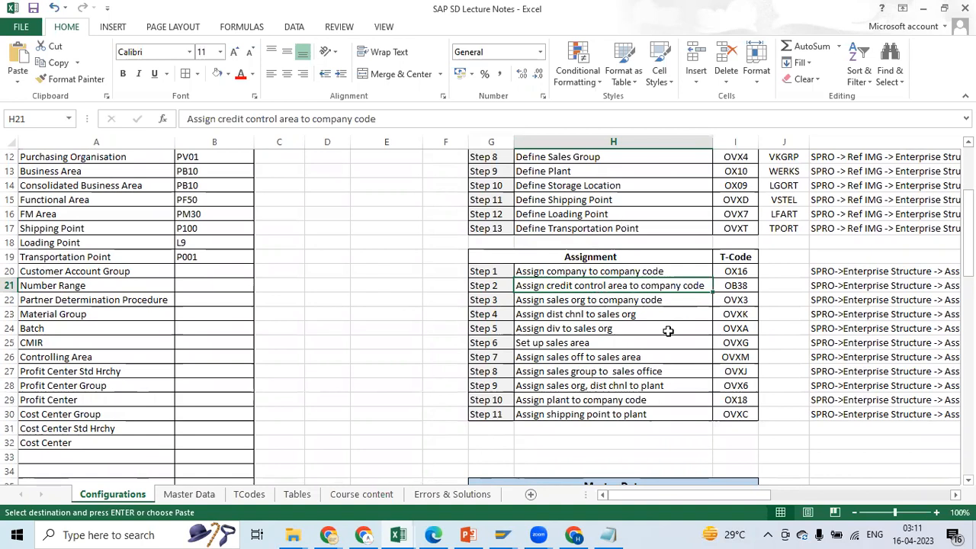
Switch back to SAP and open the activity Assign business area to consolidation business area
key("alt+Tab")
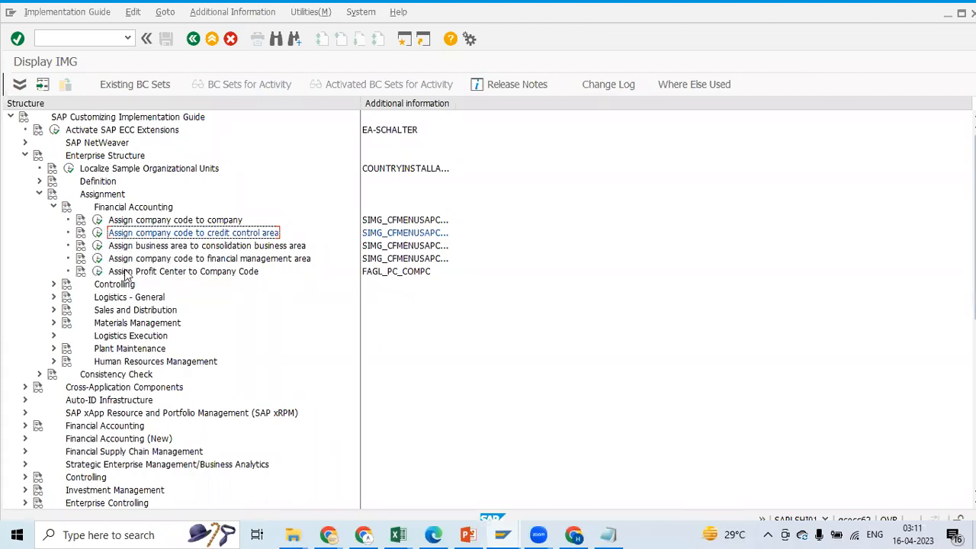
left_click(98, 246)
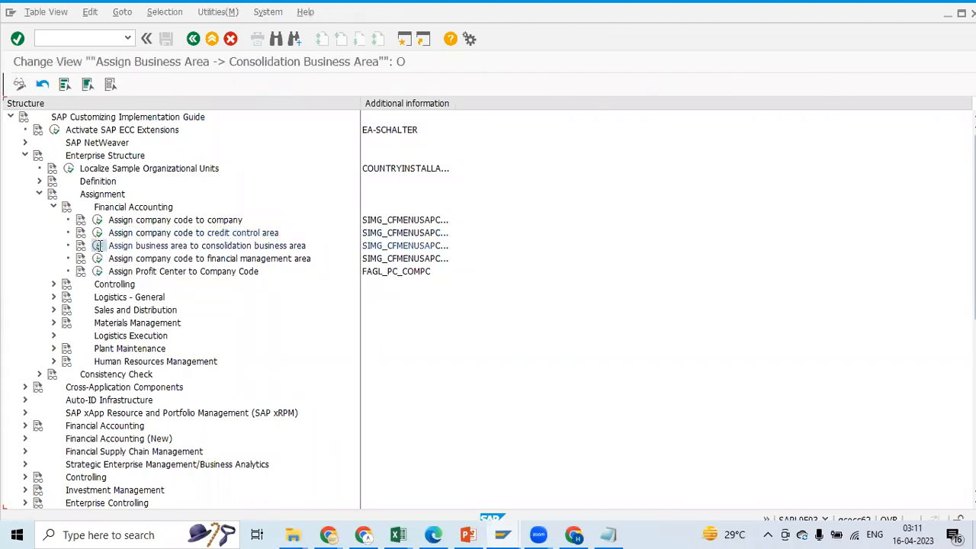
left_click(195, 39)
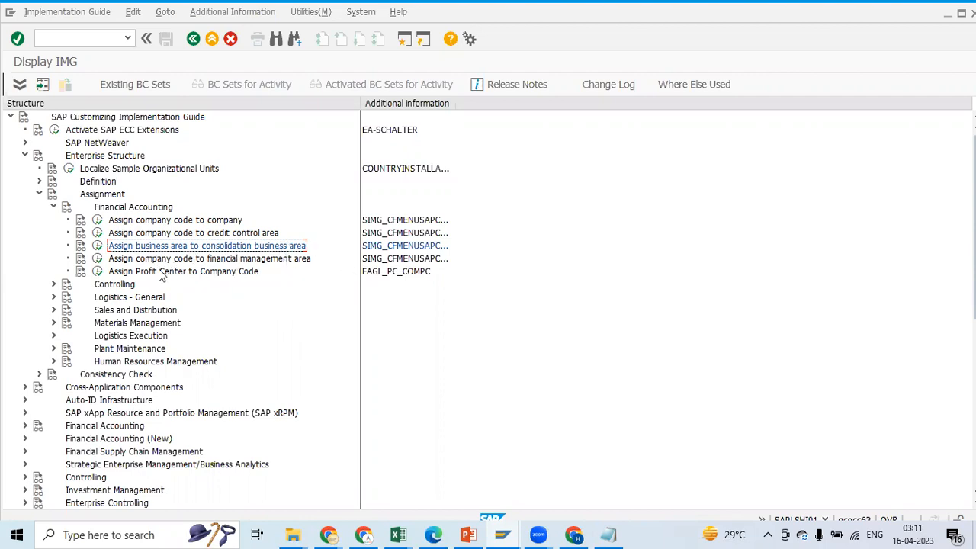
left_click(97, 246)
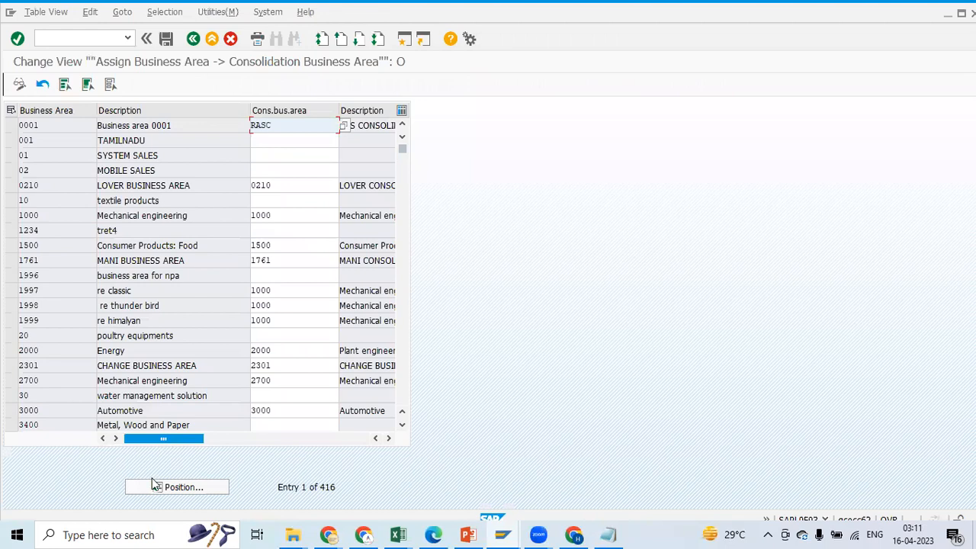
Copy business area PB10 from the Excel notes and position the SAP consolidation assignment table at that entry
left_click(180, 490)
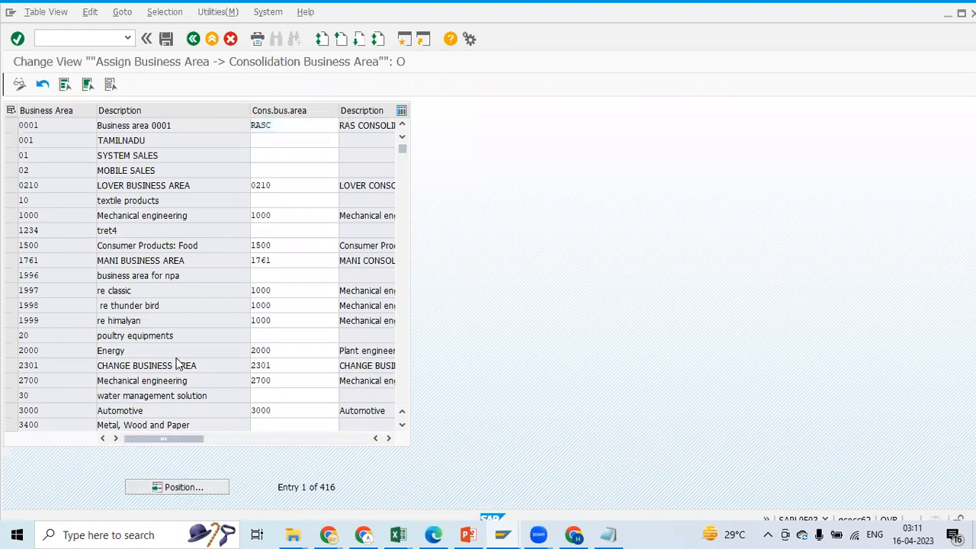
key("alt+Tab")
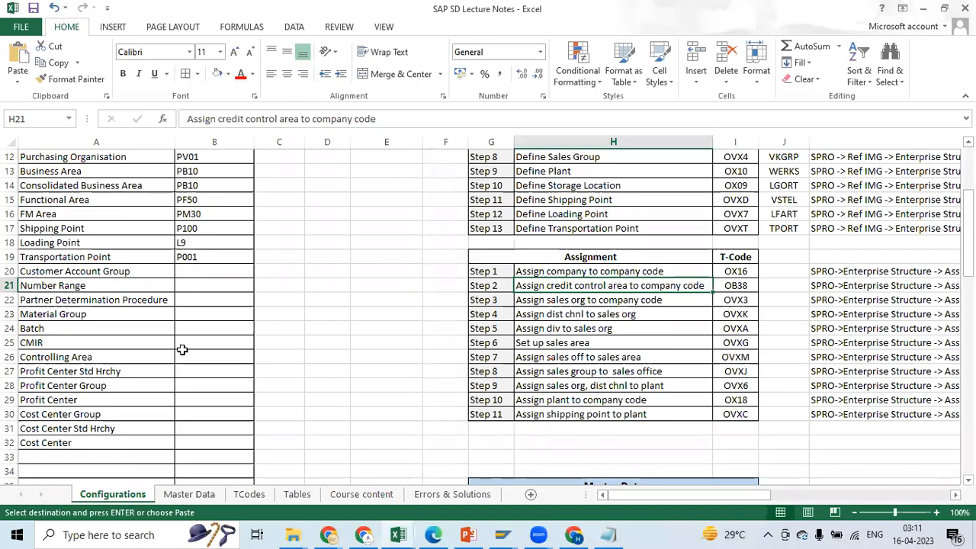
left_click(200, 171)
key("ctrl+c")
key("alt+Tab")
key("ctrl+v")
left_click(177, 238)
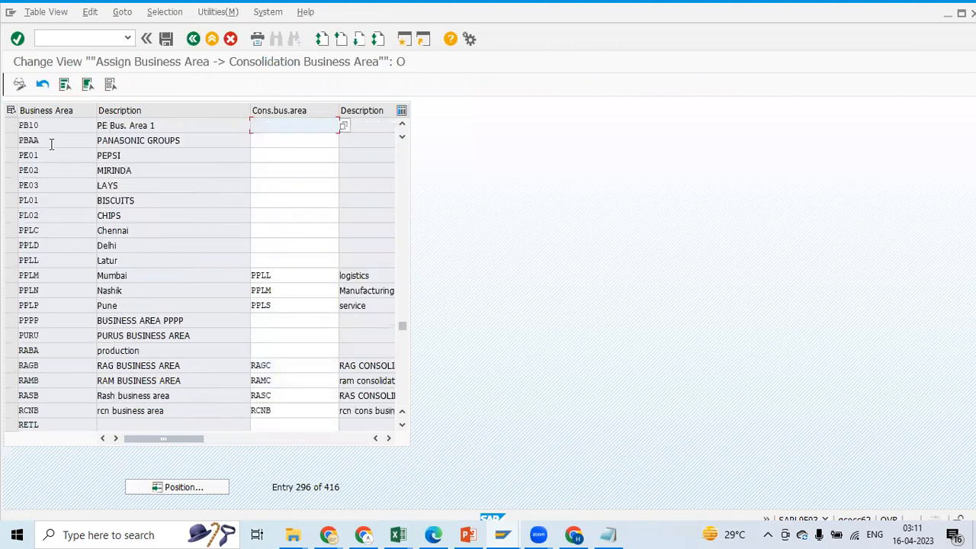
Enter consolidation business area PB10 from the Excel notes for business area PB10 and save under the "PE Enterprise Structure (Assn)" request
left_click(303, 125)
key("alt+Tab")
left_click(193, 188)
key("ctrl+c")
key("alt+Tab")
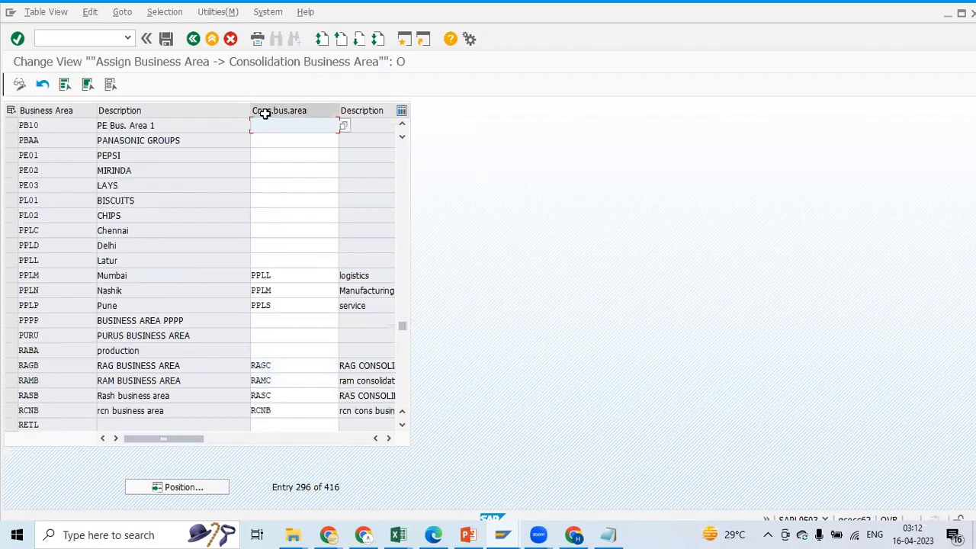
key("ctrl+v")
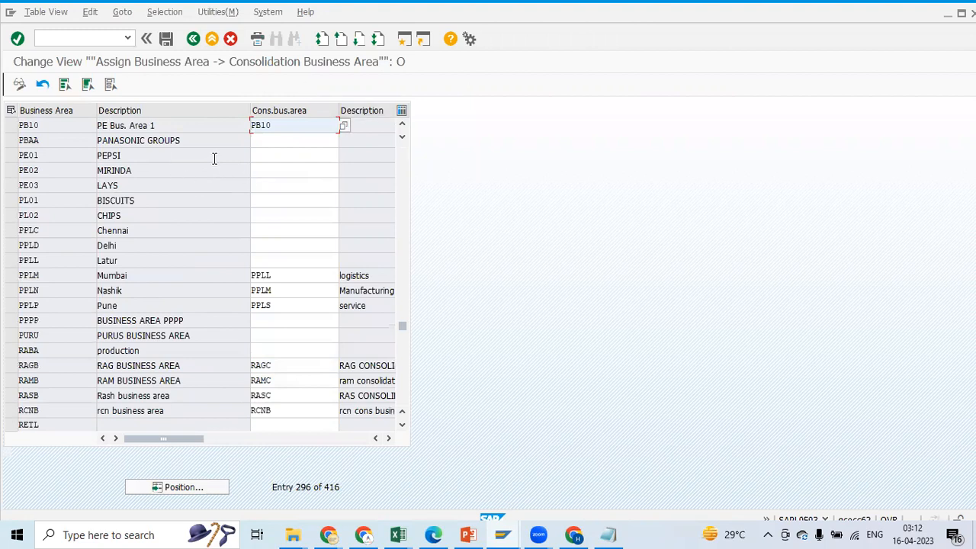
left_click(166, 40)
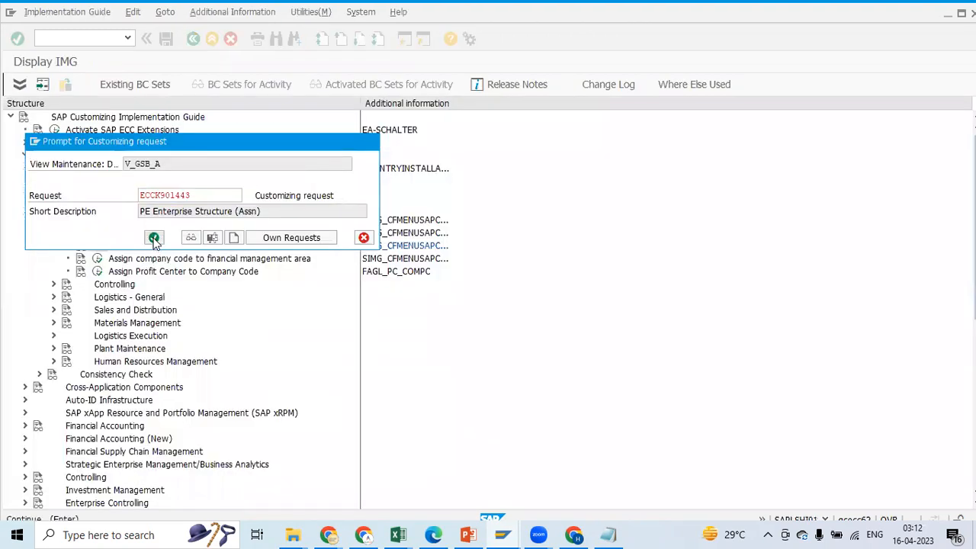
left_click(154, 238)
Copy the functional area code PF50 from the Excel notes
key("alt+Tab")
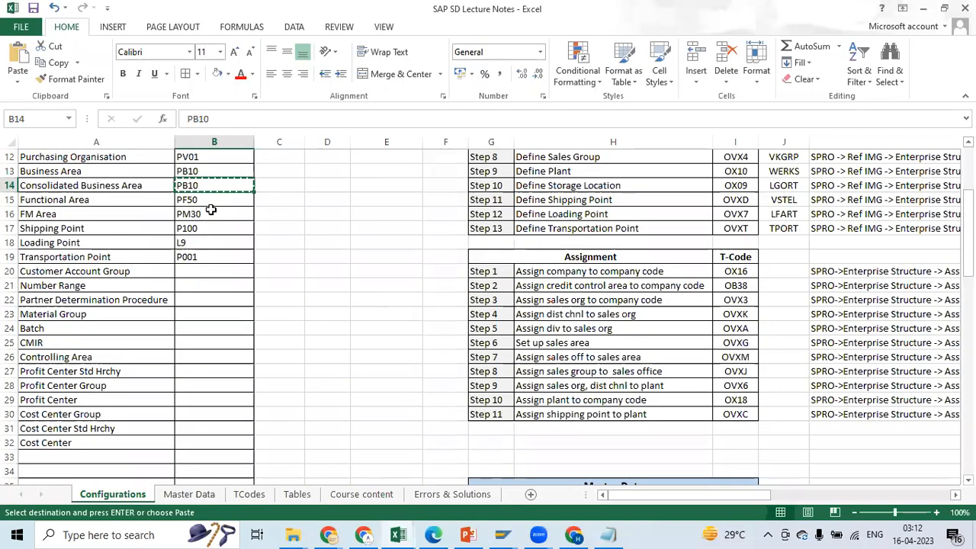
left_click(65, 201)
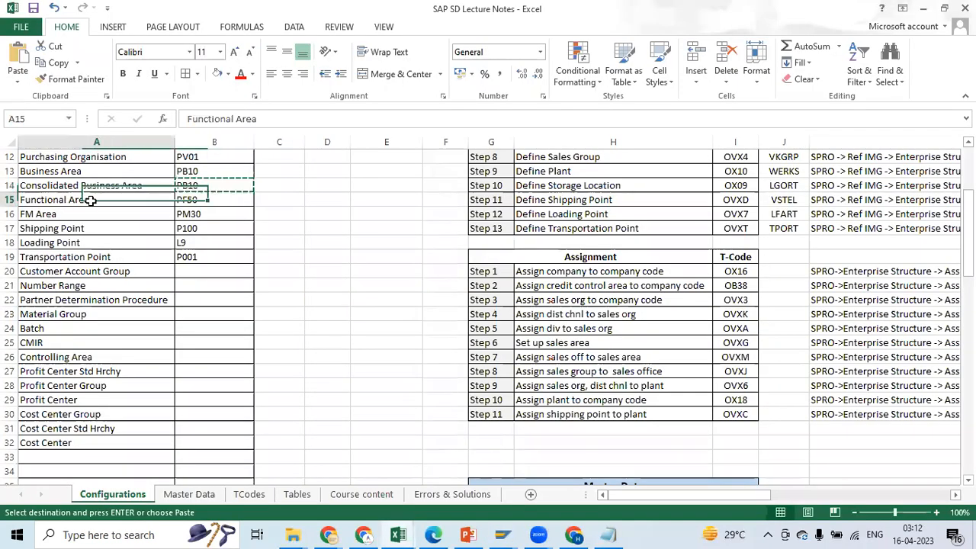
left_click(212, 199)
key("ctrl+c")
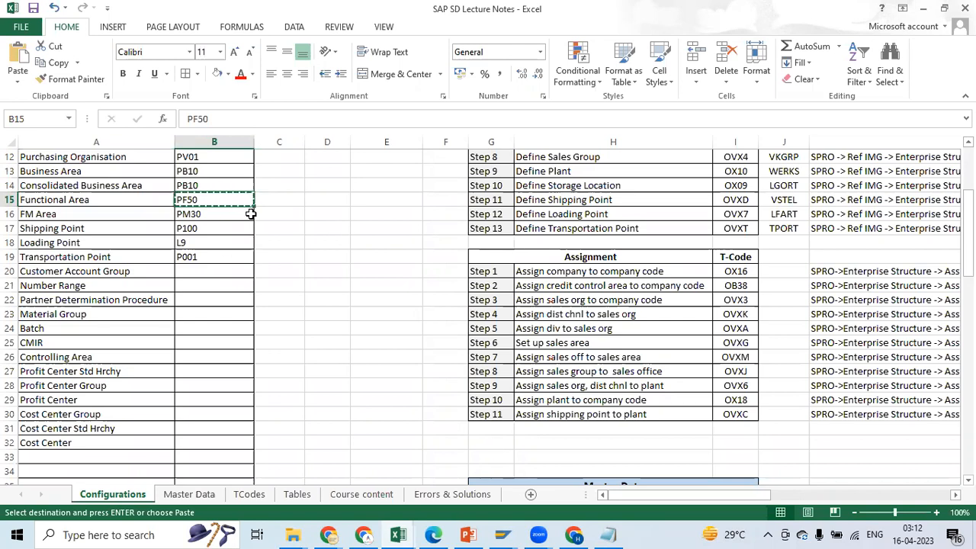
Switch back to SAP, return to the implementation guide and open Assign company code to financial management area
key("alt+Tab")
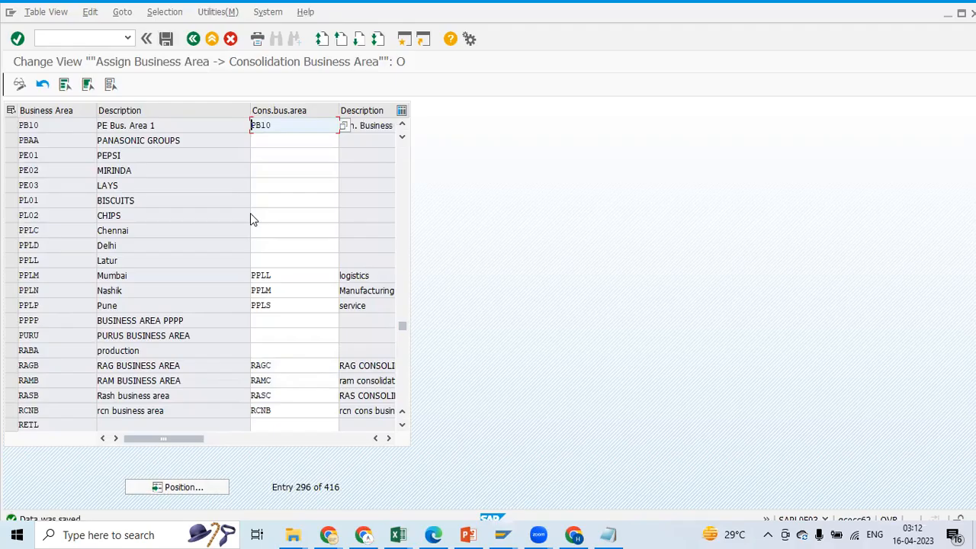
left_click(192, 38)
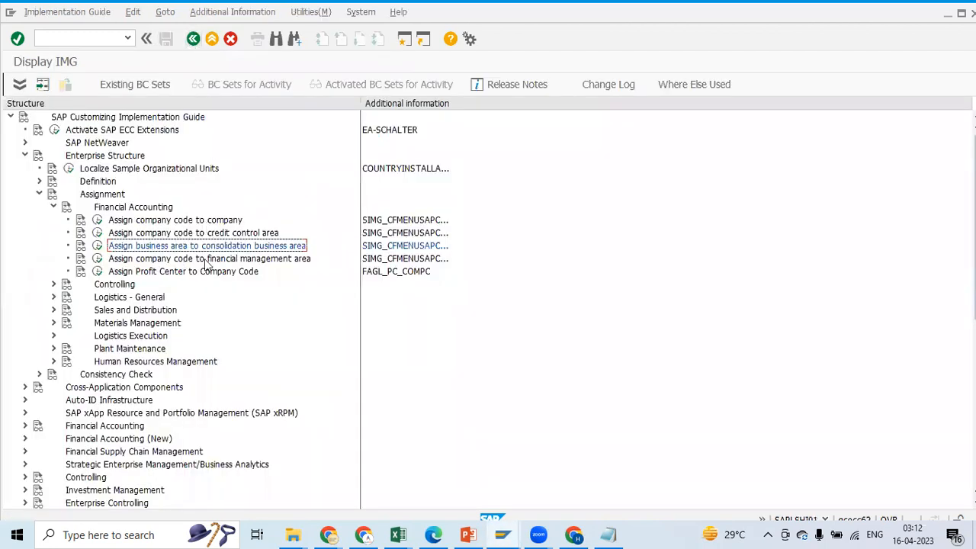
left_click(97, 258)
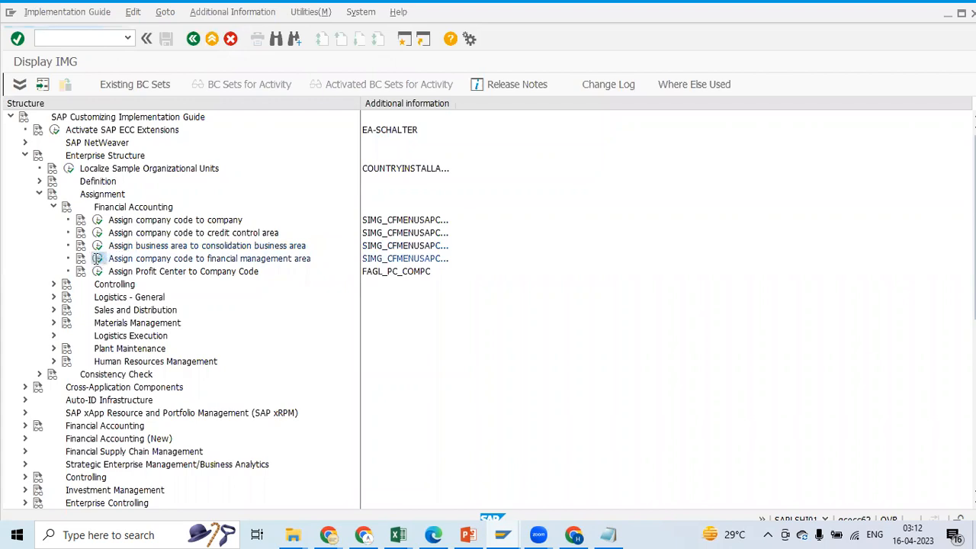
Position the FM area assignment table at company code PE01
left_click(175, 487)
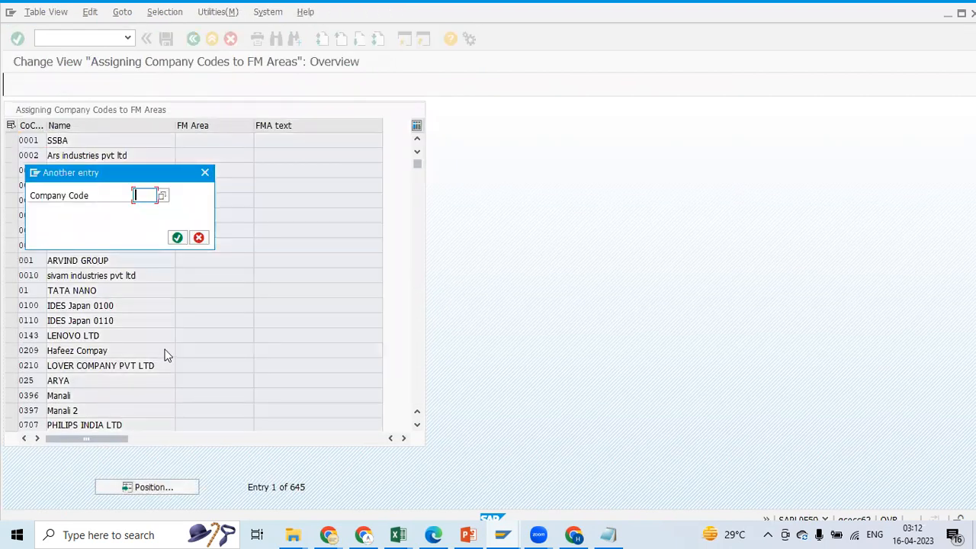
type("PE")
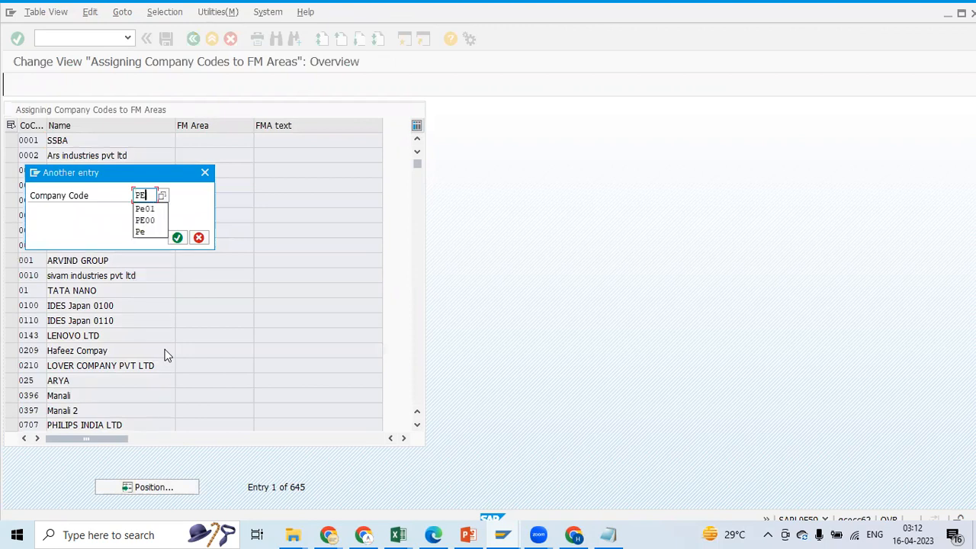
key("Down")
key("Return")
left_click(183, 244)
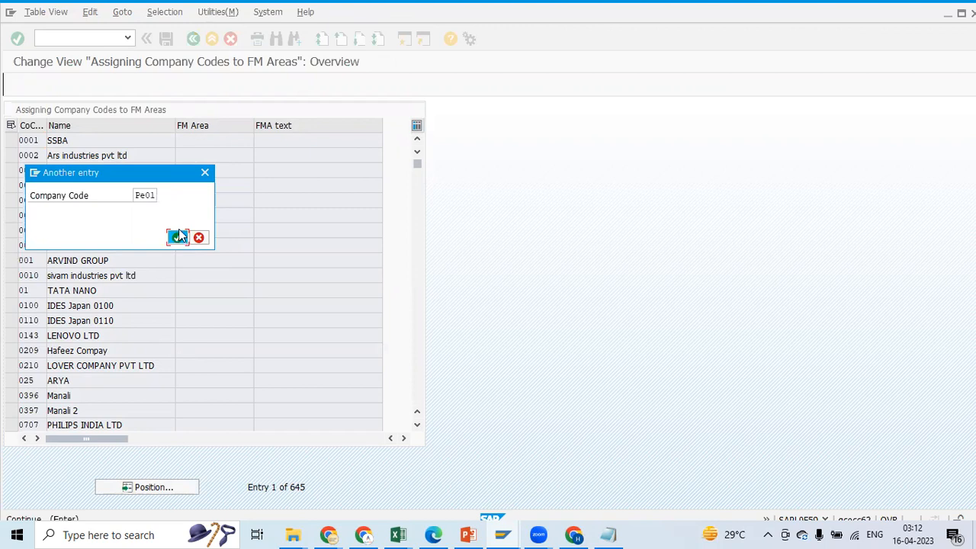
Copy FM area PM30 from the Excel notes and enter it for company code PE01 in SAP
left_click(205, 139)
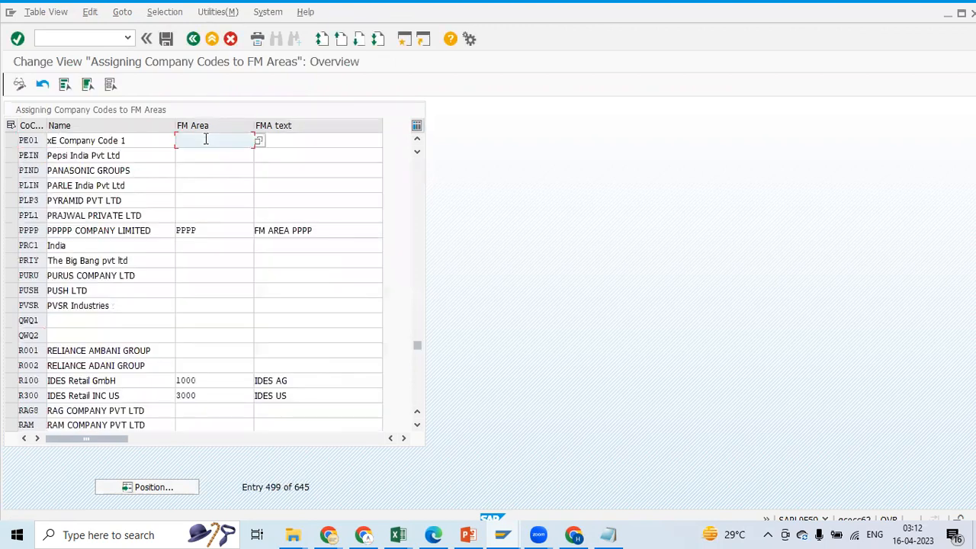
key("alt+Tab")
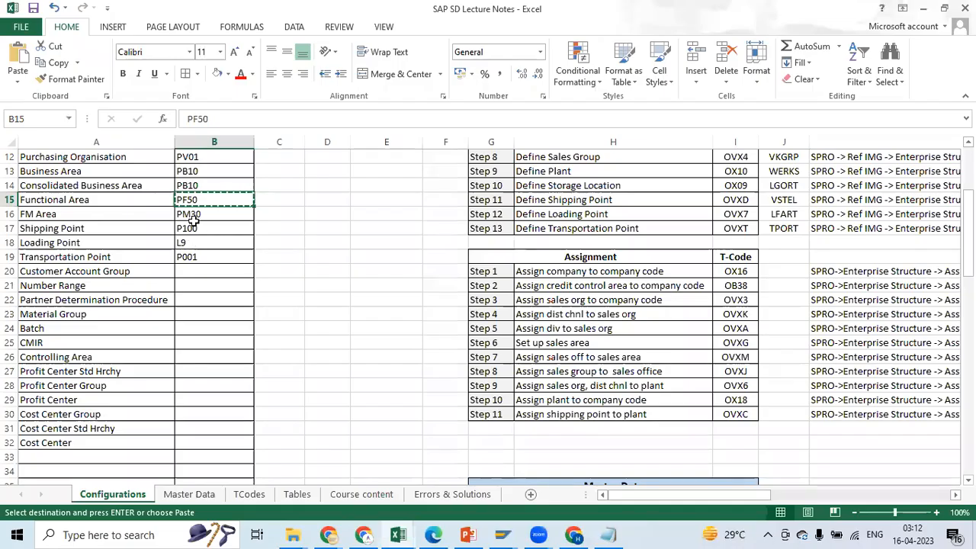
left_click(187, 214)
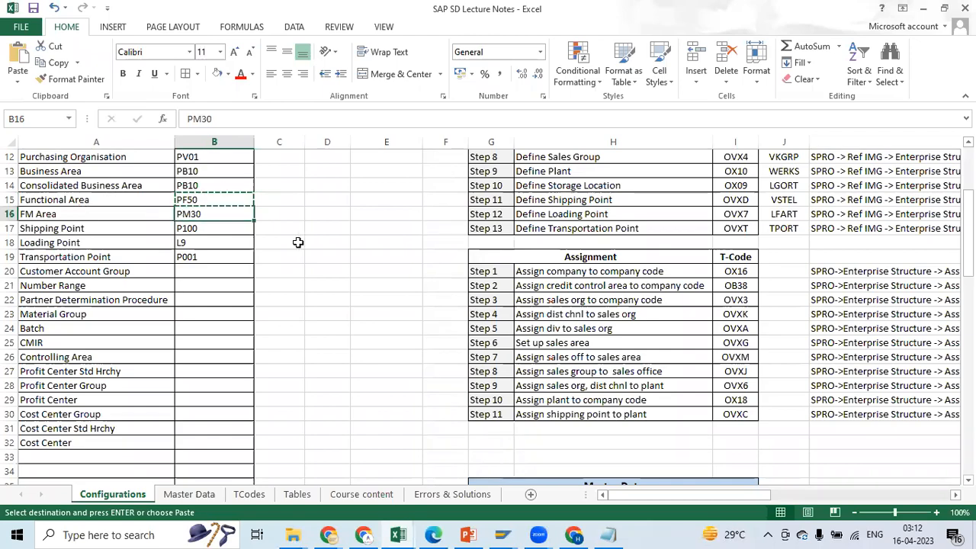
key("alt+Tab")
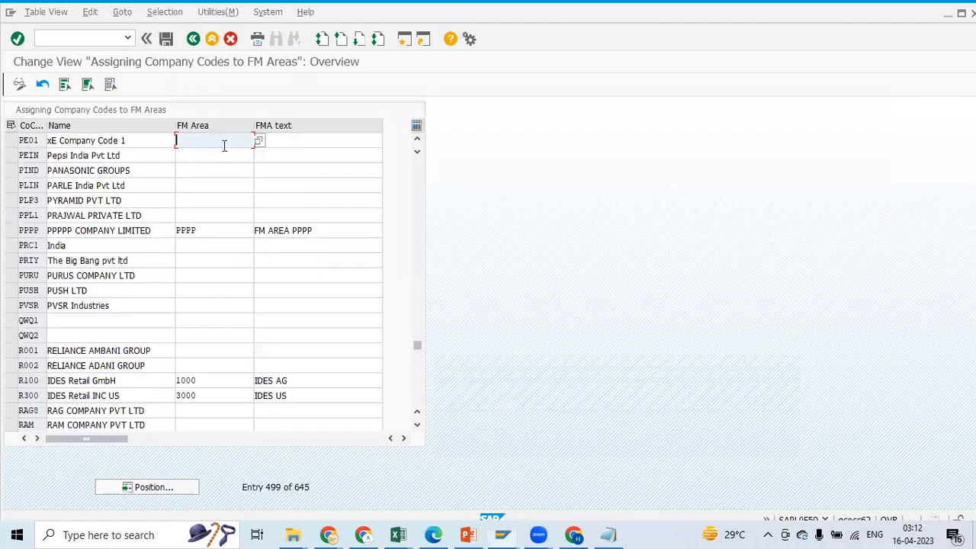
key("ctrl+v")
Enter the FMA text "PE FM Assn" for company code PE01 and save the FM area assignment
left_click(309, 137)
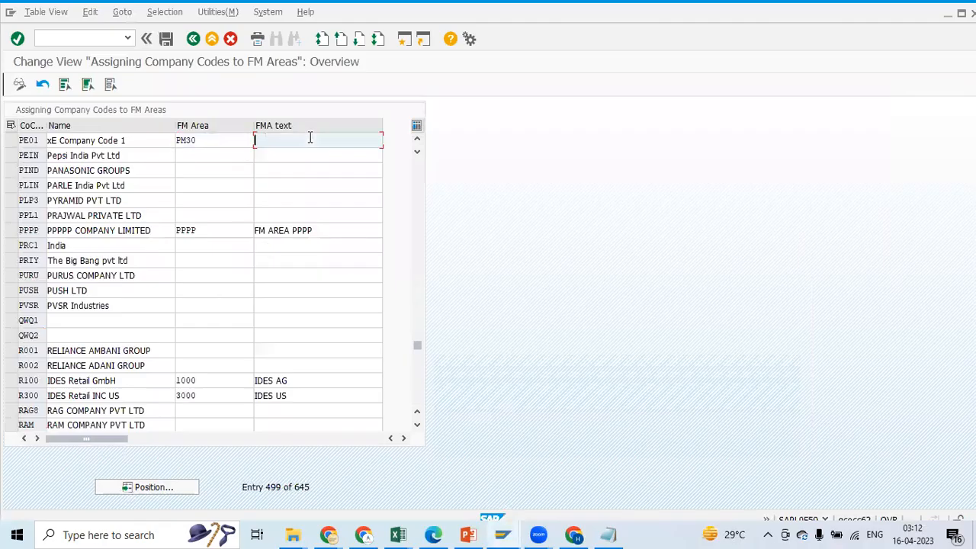
type("PE")
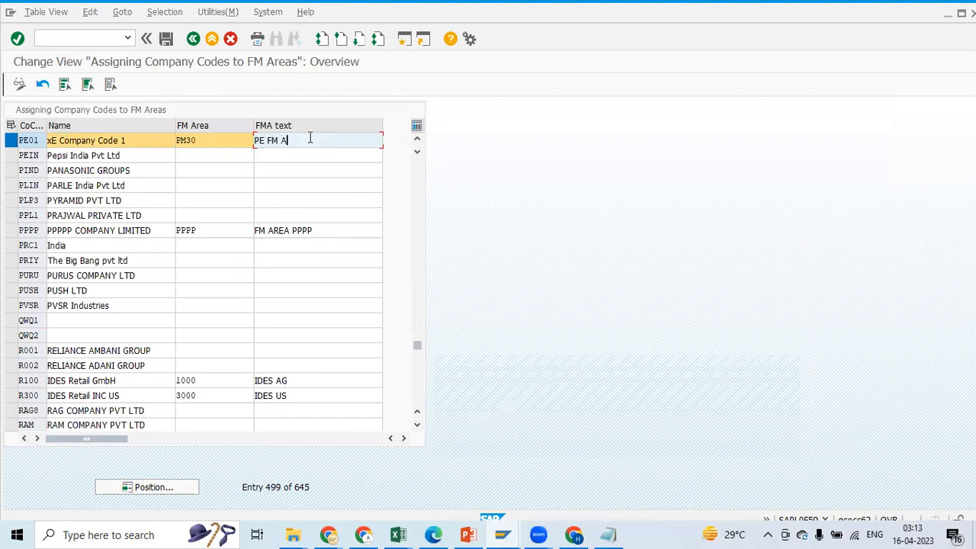
type("FM Assn")
left_click(165, 38)
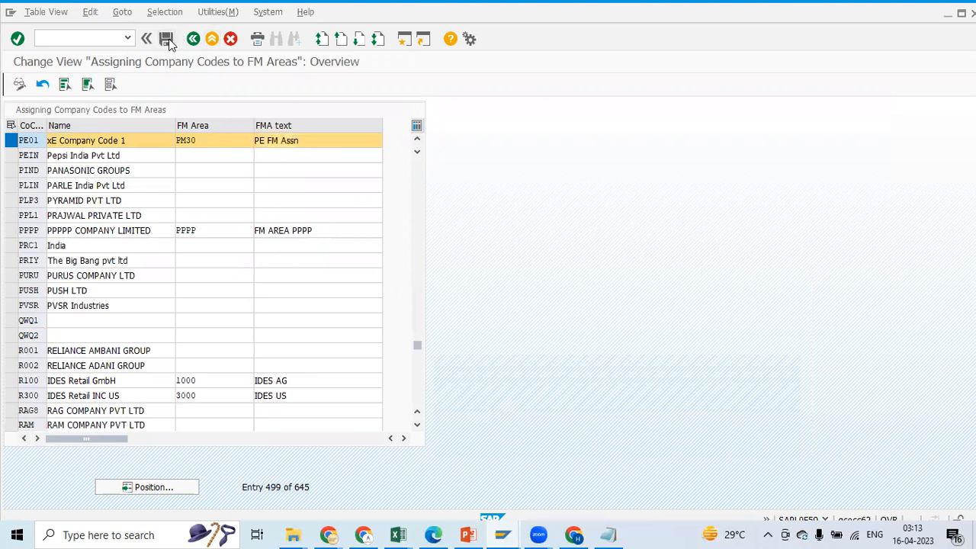
left_click(154, 238)
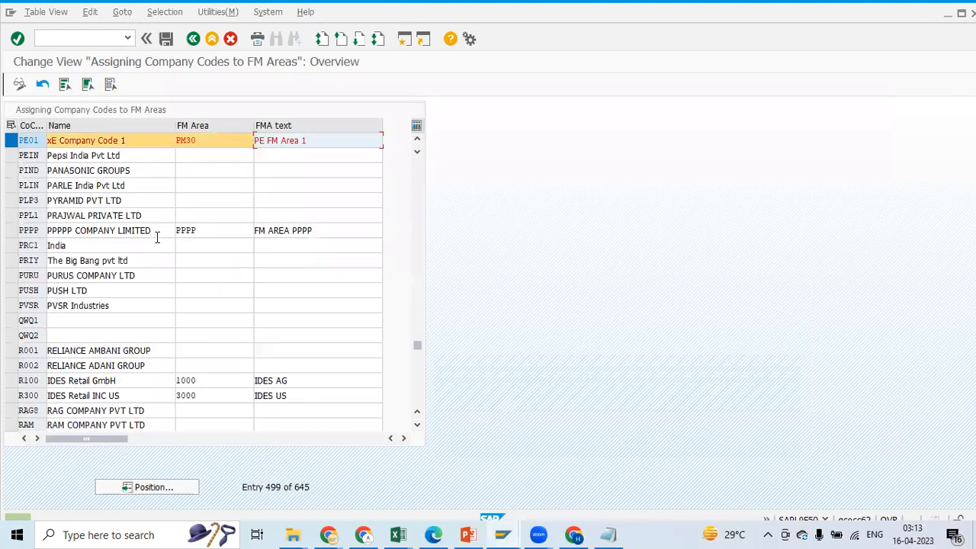
Return to the implementation guide, collapse Financial Accounting and expand Sales and Distribution under Assignment
left_click(193, 38)
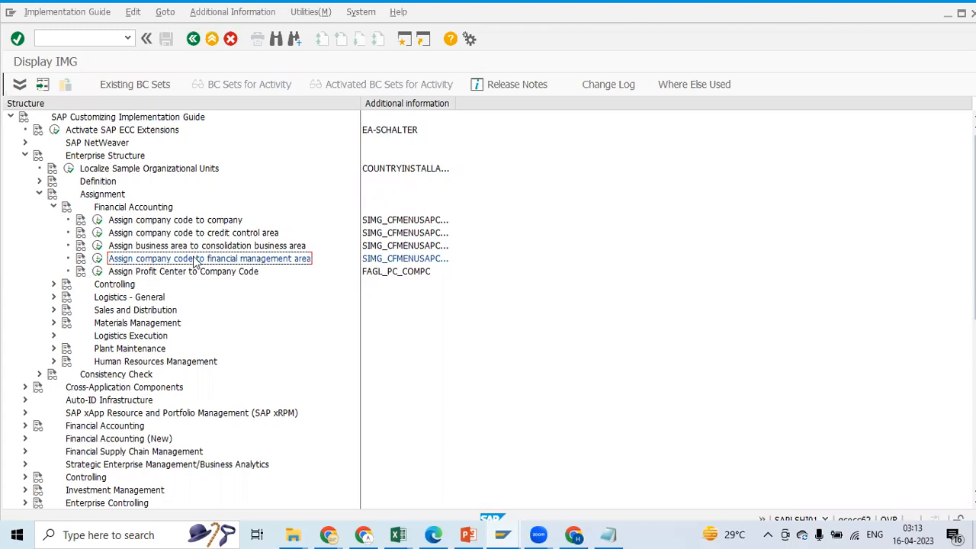
left_click(54, 208)
left_click(55, 245)
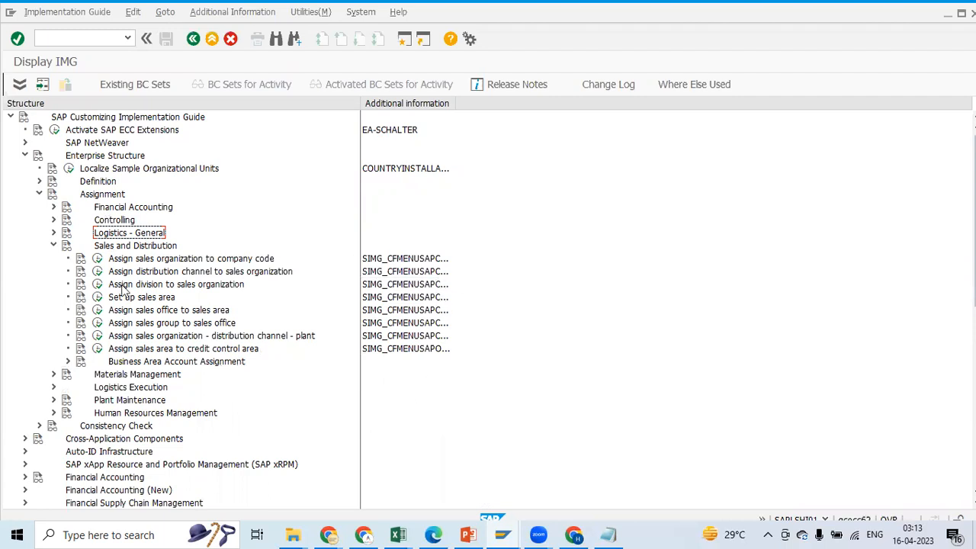
Review assignment Step 3, Assign sales org to company code, with its T-code and SPRO path in the Excel notes
key("alt+Tab")
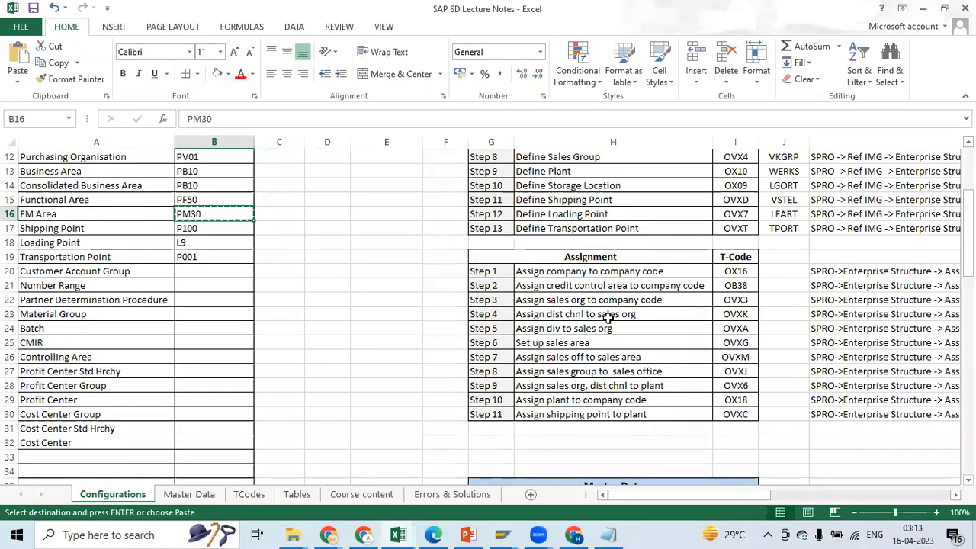
left_click(496, 302)
left_click(526, 302)
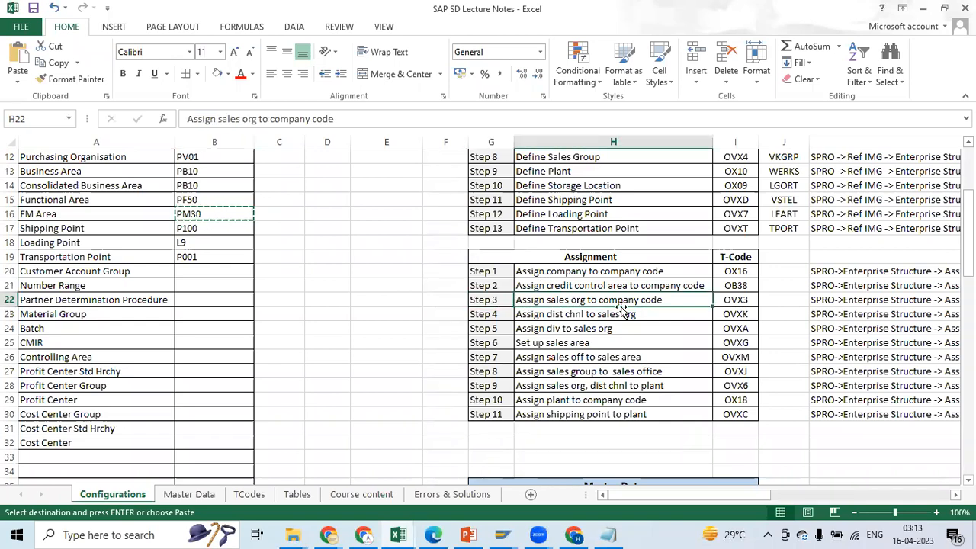
left_click(730, 302)
left_click(505, 302)
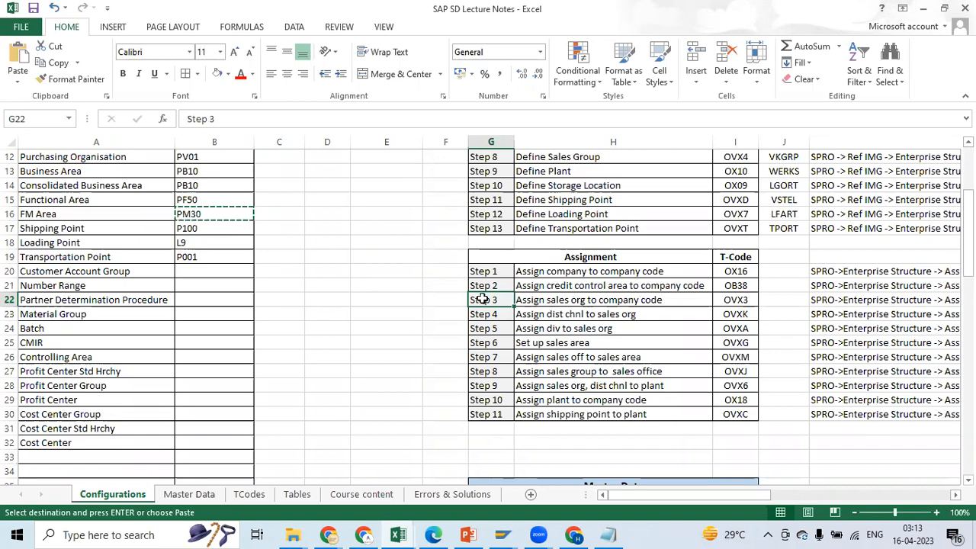
left_click(739, 300)
left_click_drag(713, 496, 744, 502)
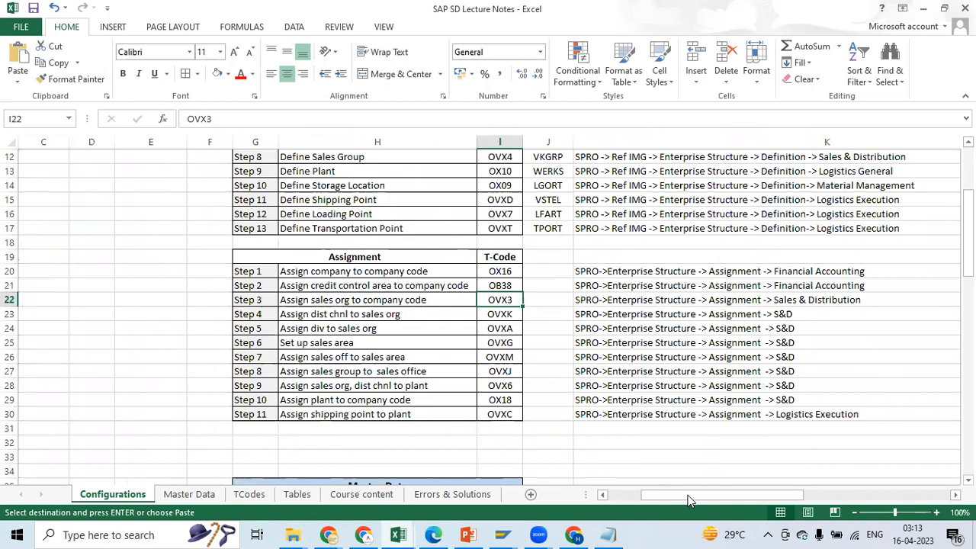
left_click_drag(688, 497, 645, 493)
Open Assign sales organization to company code in SAP and position the table at sales organization P100 copied from the Excel notes
key("alt+Tab")
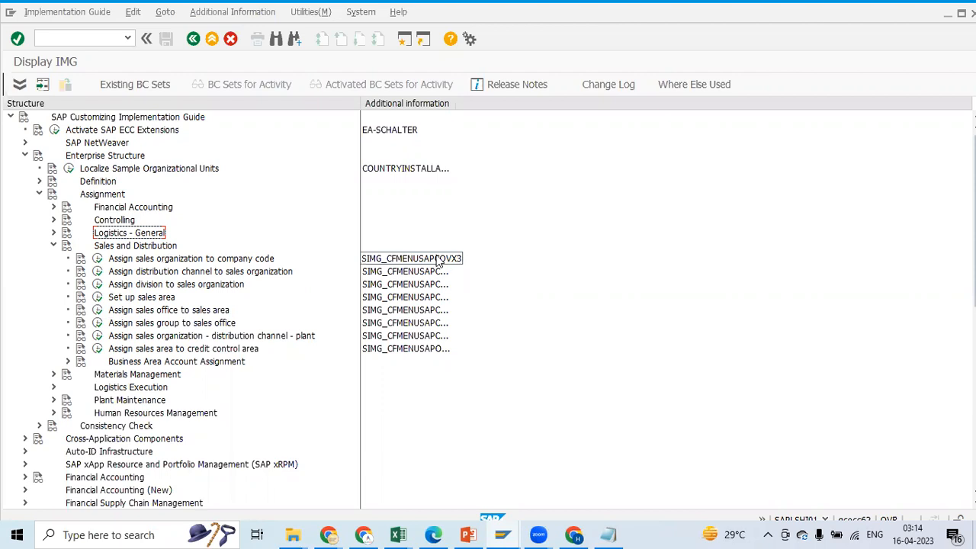
left_click(97, 259)
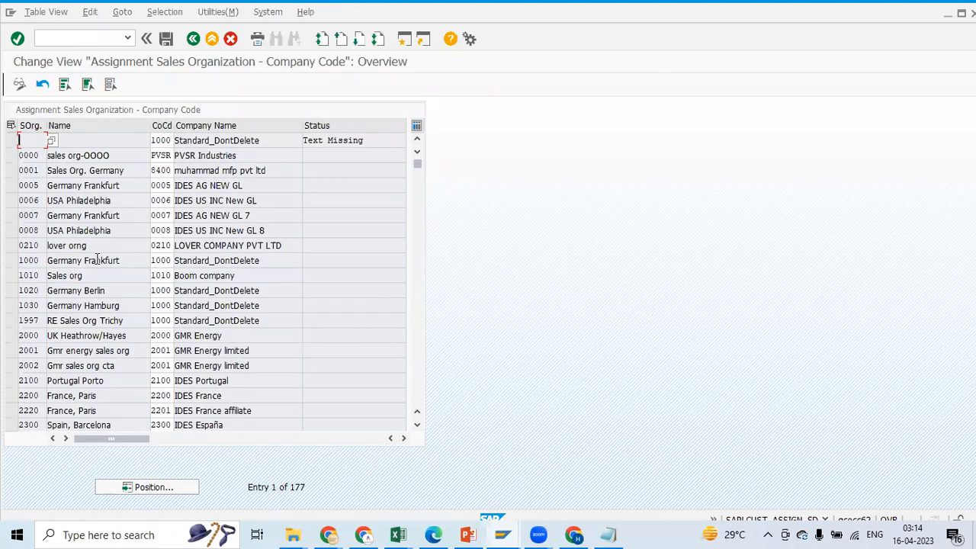
left_click(145, 491)
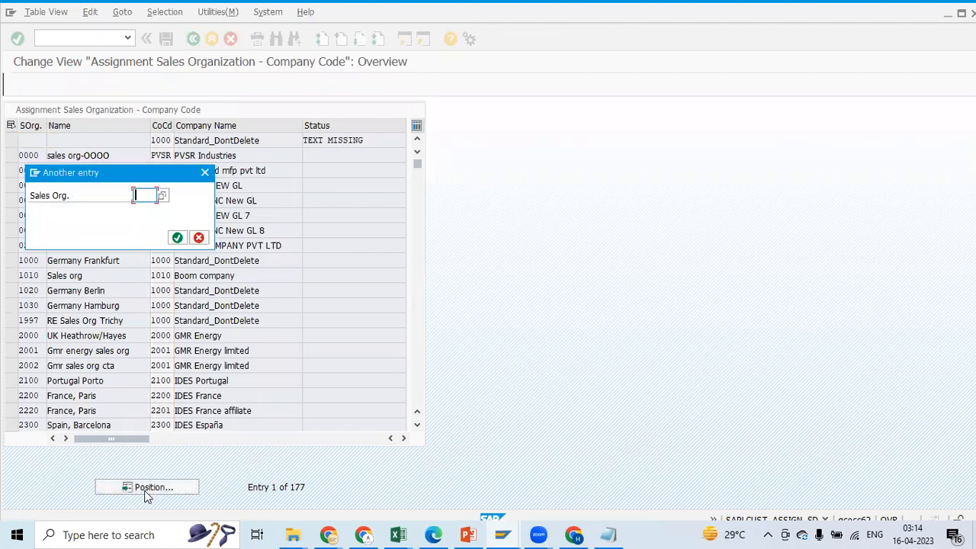
key("alt+Tab")
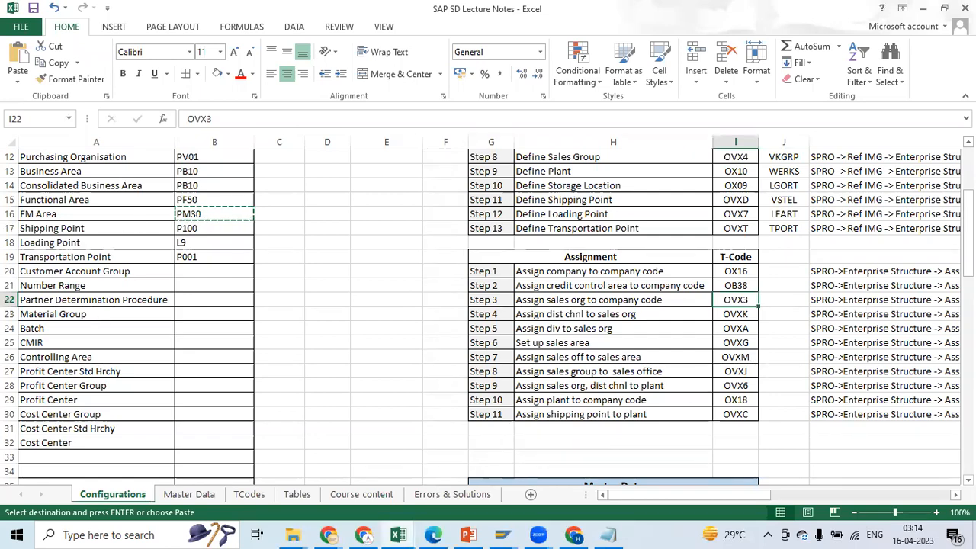
scroll(206, 247, "up", 4)
left_click(206, 247)
key("ctrl+c")
key("alt+Tab")
key("ctrl+v")
left_click(177, 237)
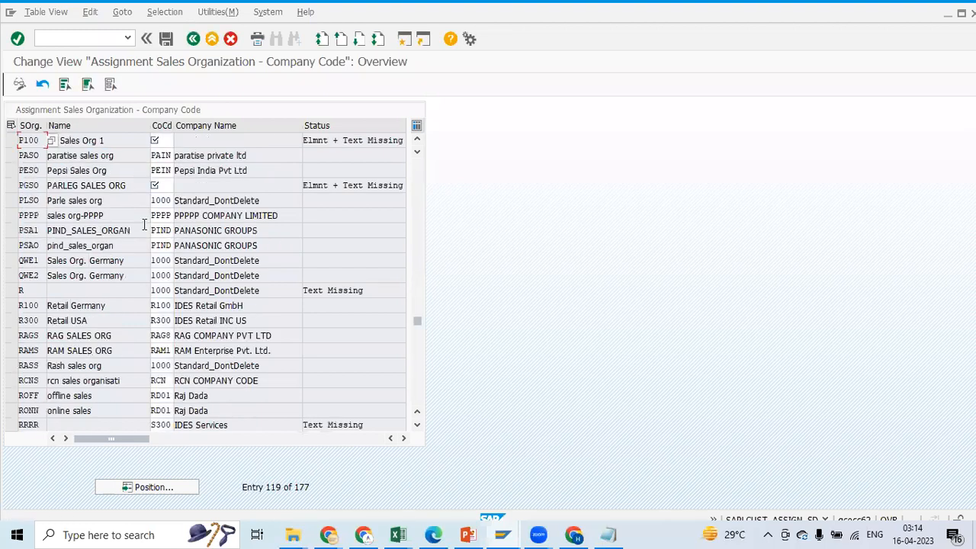
Assign company code PE01 to sales organizations P100 and PGSO, save under the PE Enterprise Structure (Assn) request, and return to the implementation guide
left_click(166, 140)
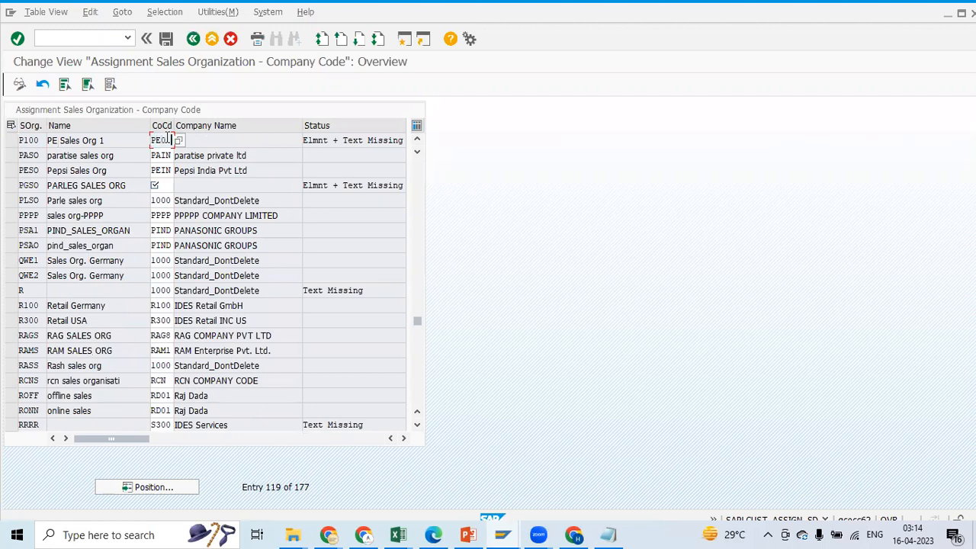
left_click(167, 40)
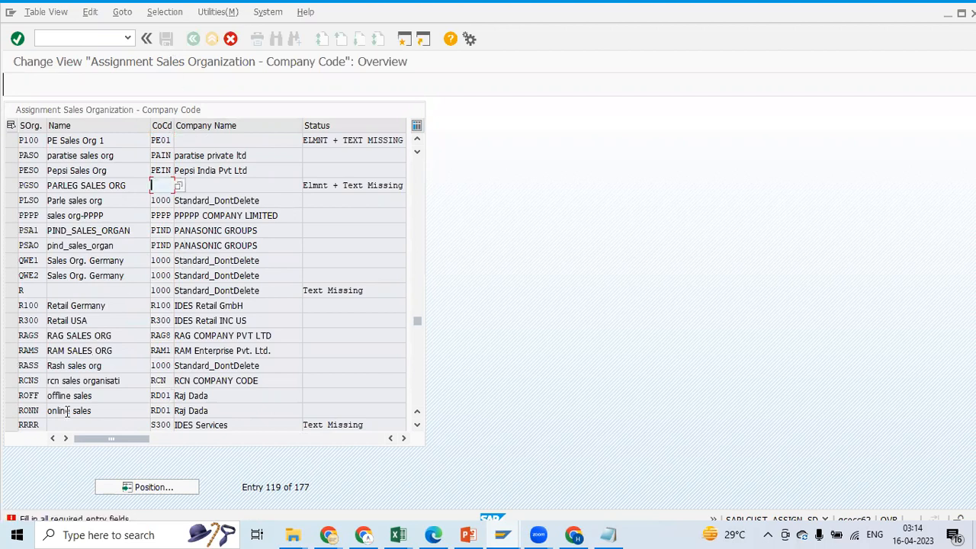
type("PE01")
key("Return")
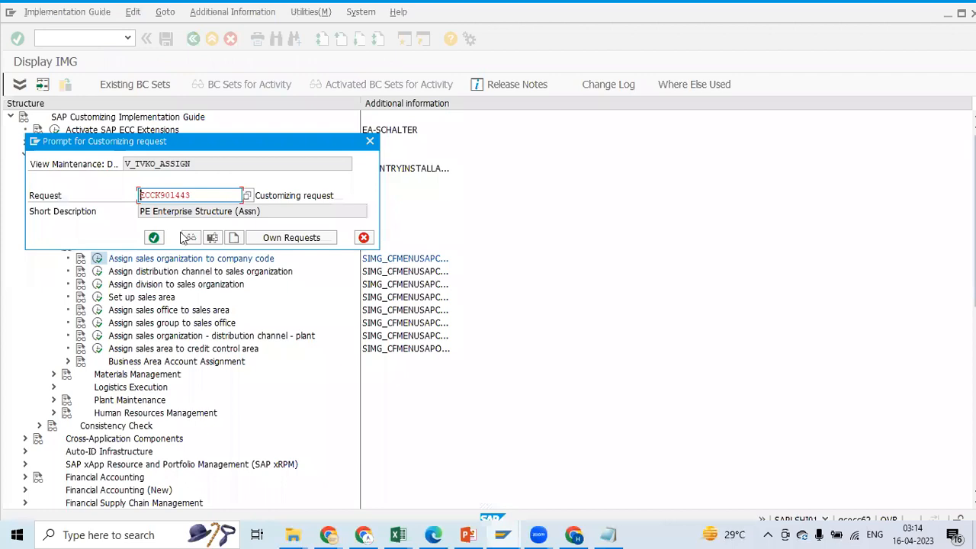
left_click(153, 237)
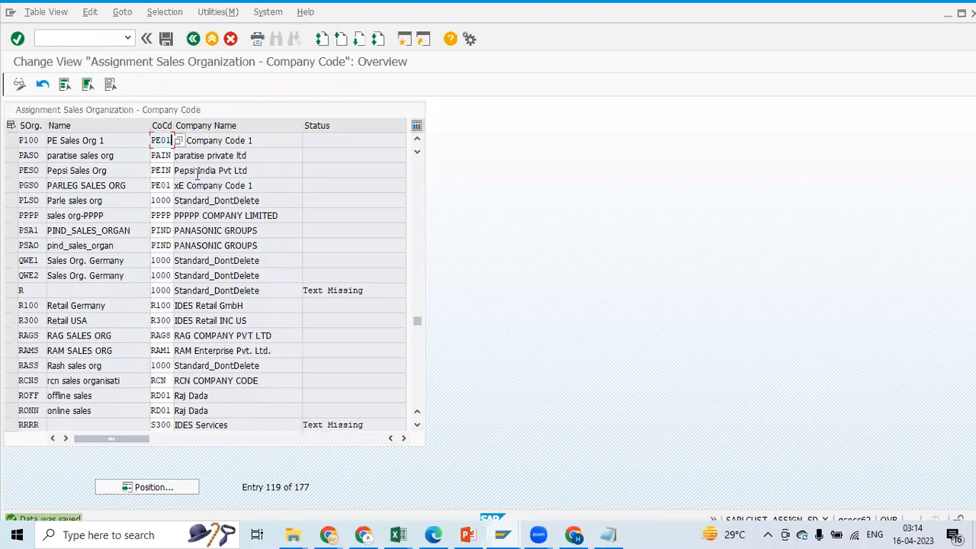
left_click(12, 186)
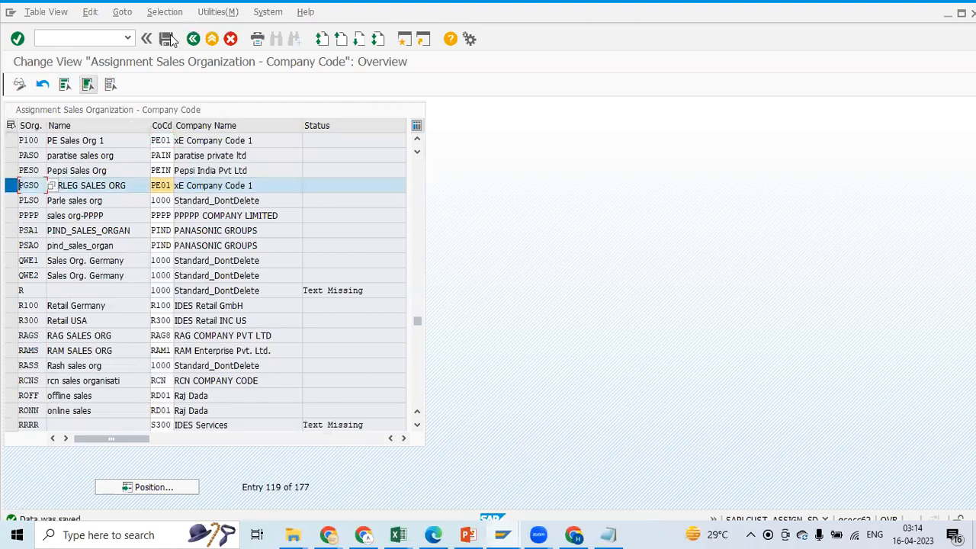
left_click(193, 38)
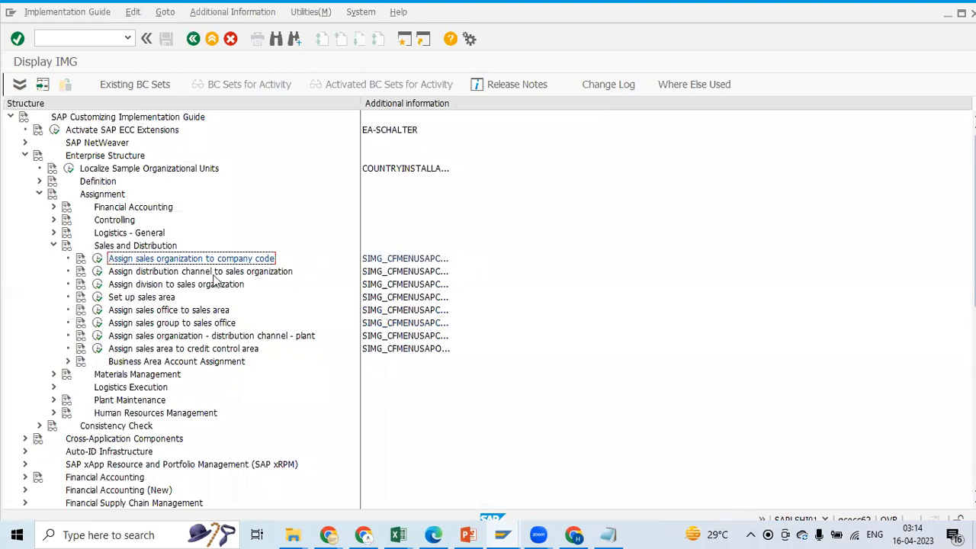
Switch to the Excel notes and review assignment Steps 3 and 4 with their T-codes
key("alt+Tab")
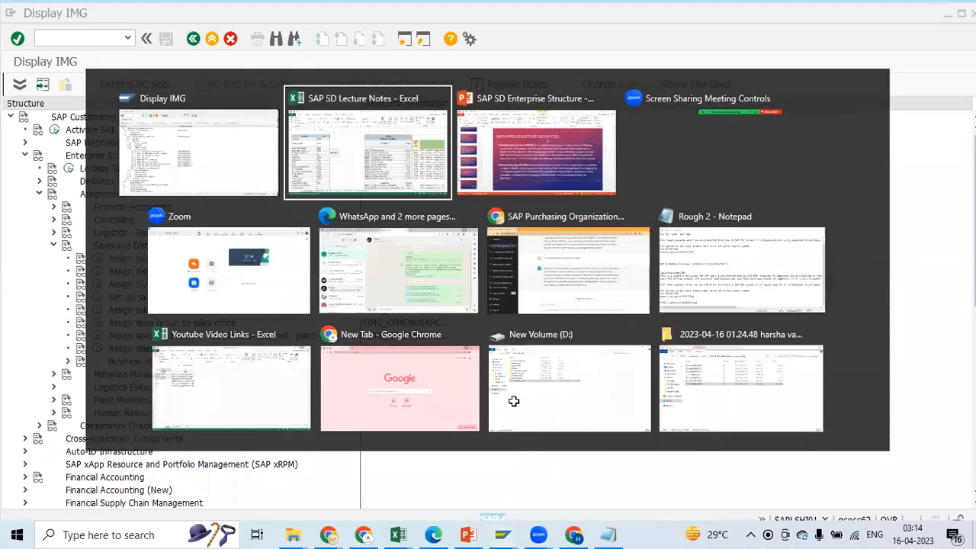
left_click_drag(969, 216, 968, 229)
left_click(488, 300)
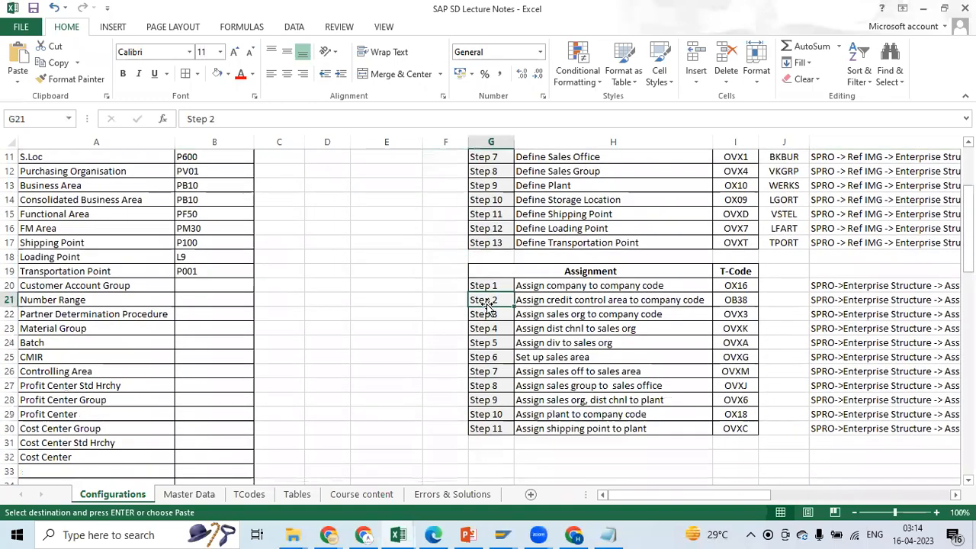
left_click(496, 313)
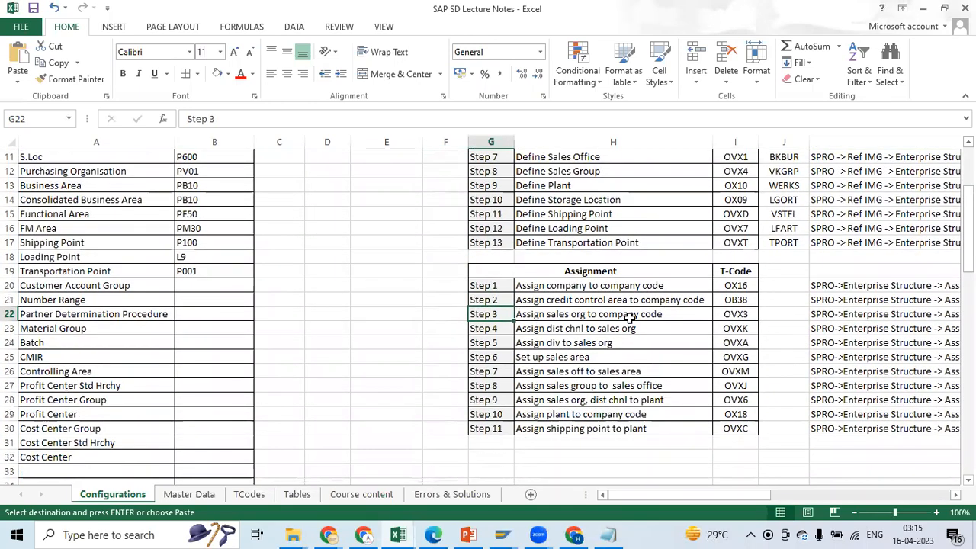
left_click(733, 314)
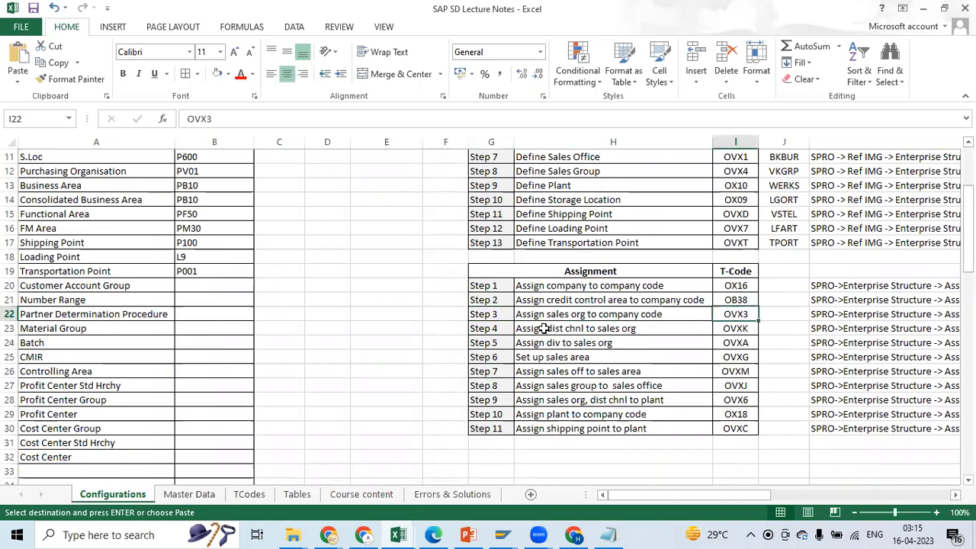
left_click(490, 328)
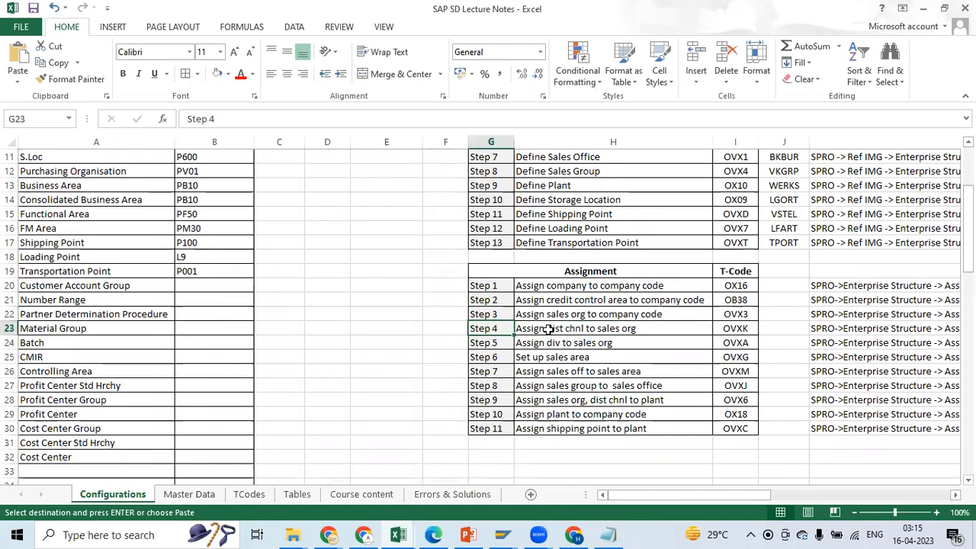
left_click(625, 331)
left_click(721, 333)
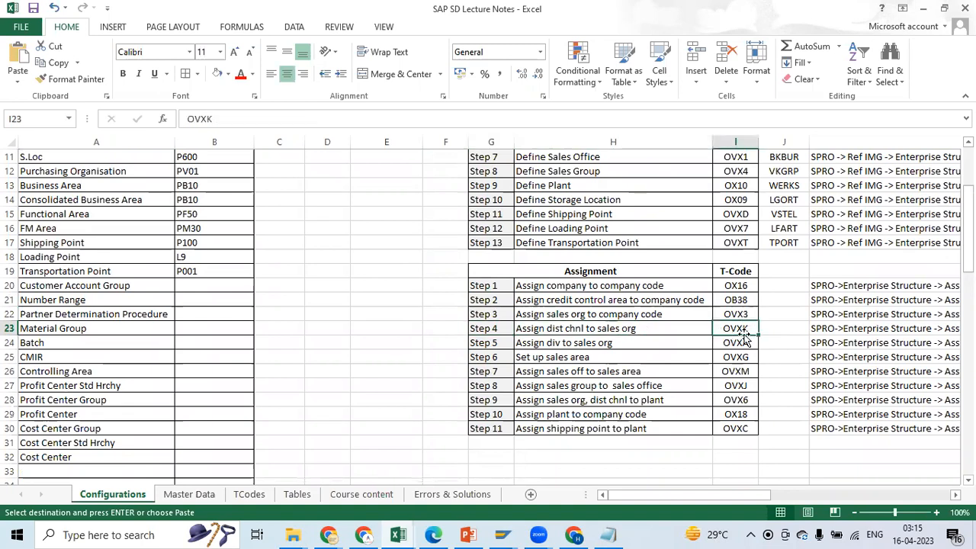
Check the Sales and Distribution assignment activities in SAP against Step 4, Assign dist chnl to sales org, in the Excel notes
key("alt+Tab")
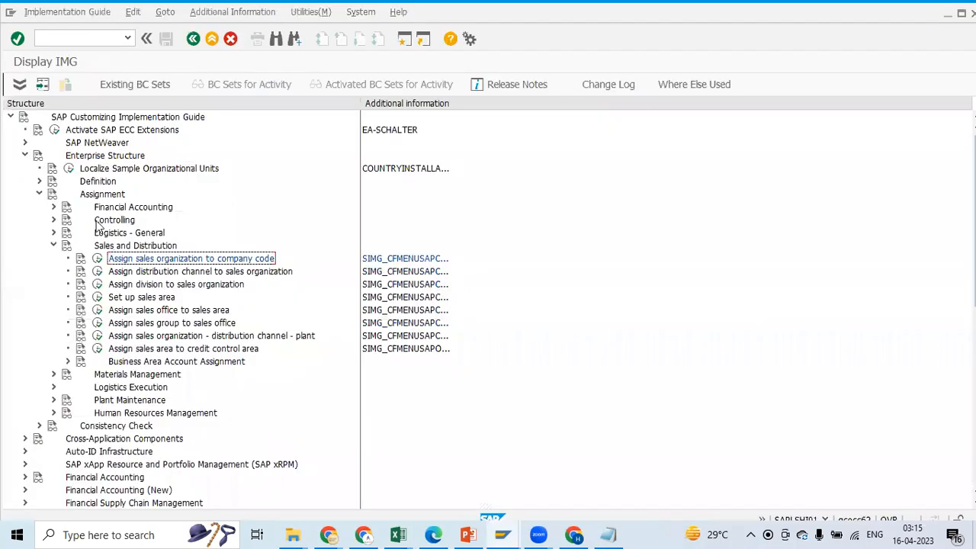
left_click(54, 246)
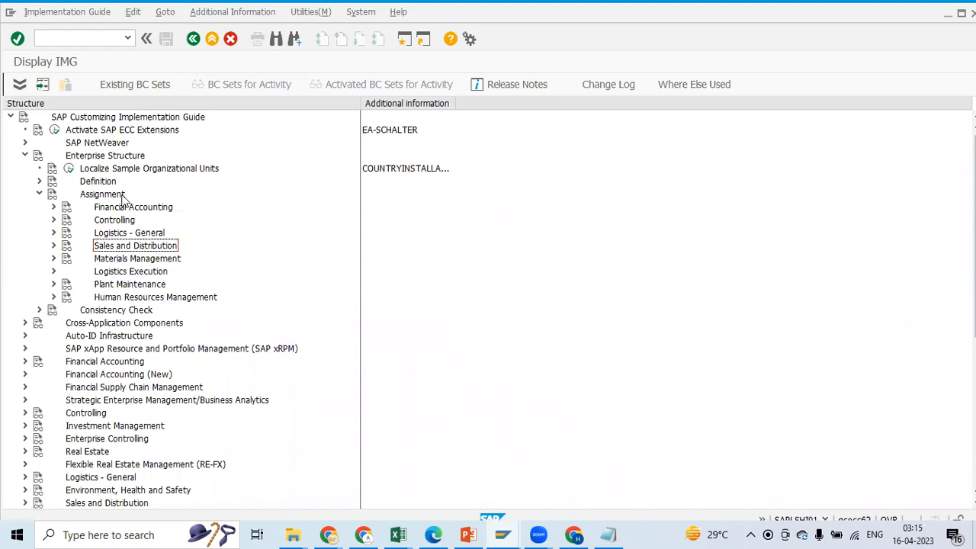
left_click(53, 245)
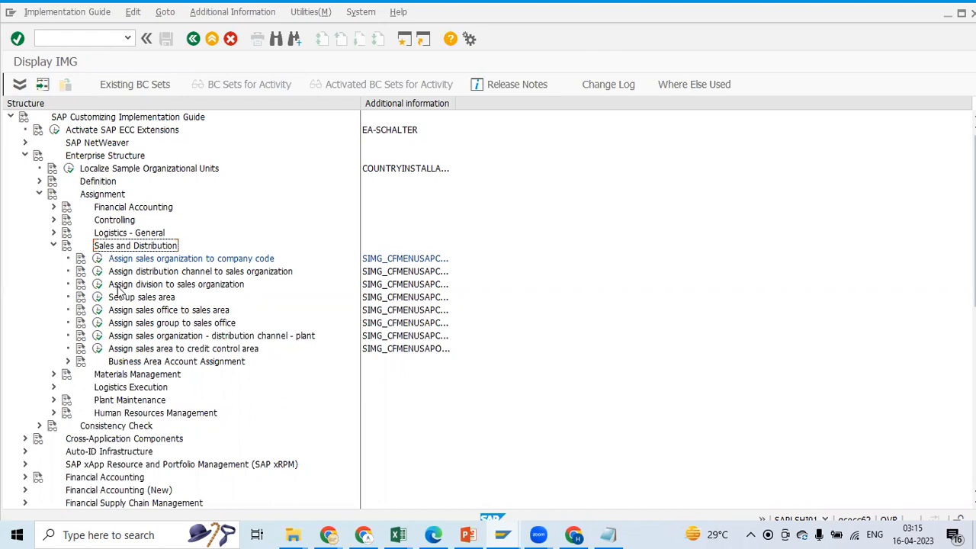
key("alt+Tab")
left_click(499, 329)
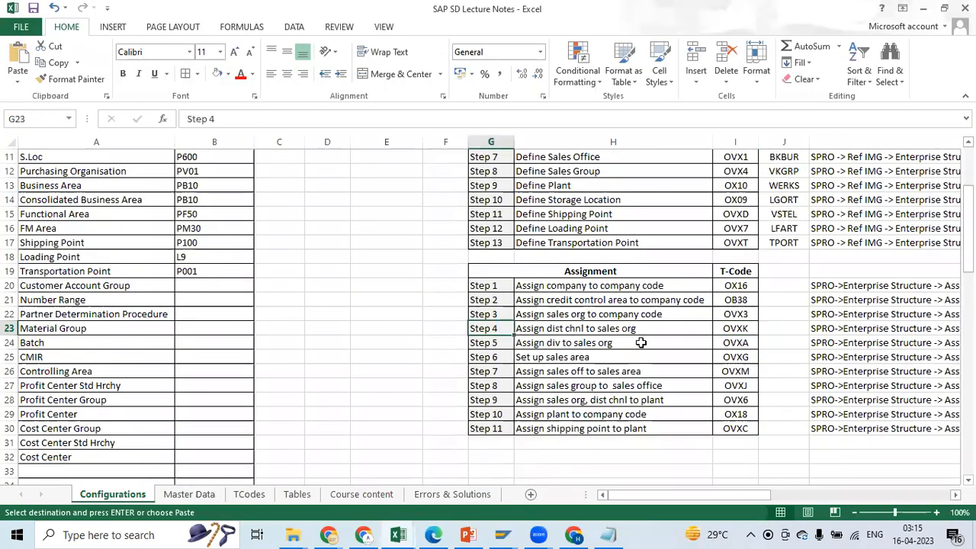
key("alt+Tab")
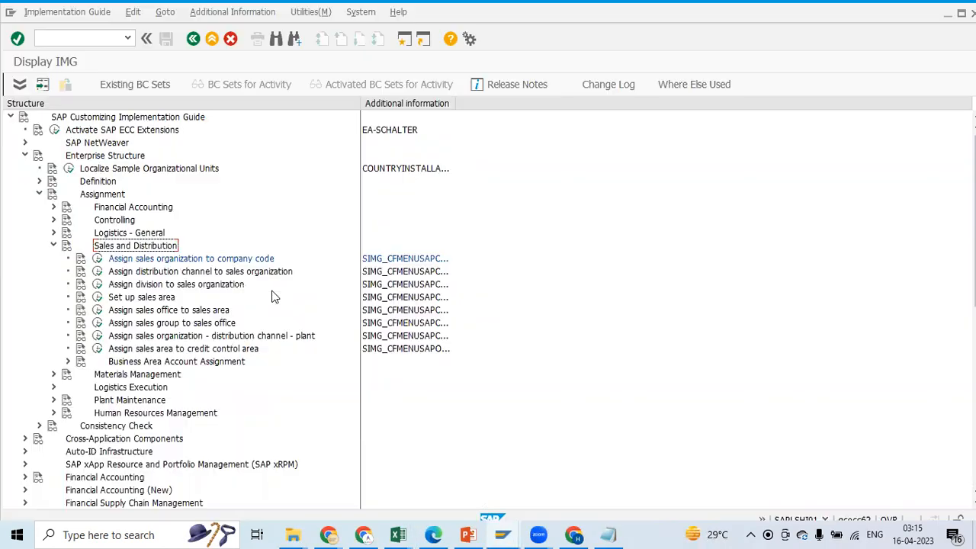
Open Assign distribution channel to sales organization and start a new entry for sales organization P100, copied from the Excel notes
left_click(98, 271)
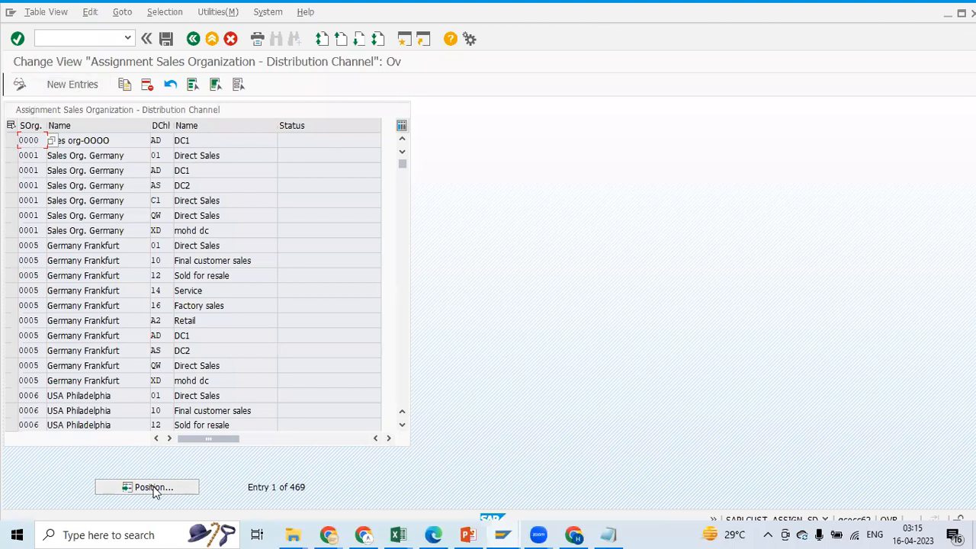
left_click(82, 84)
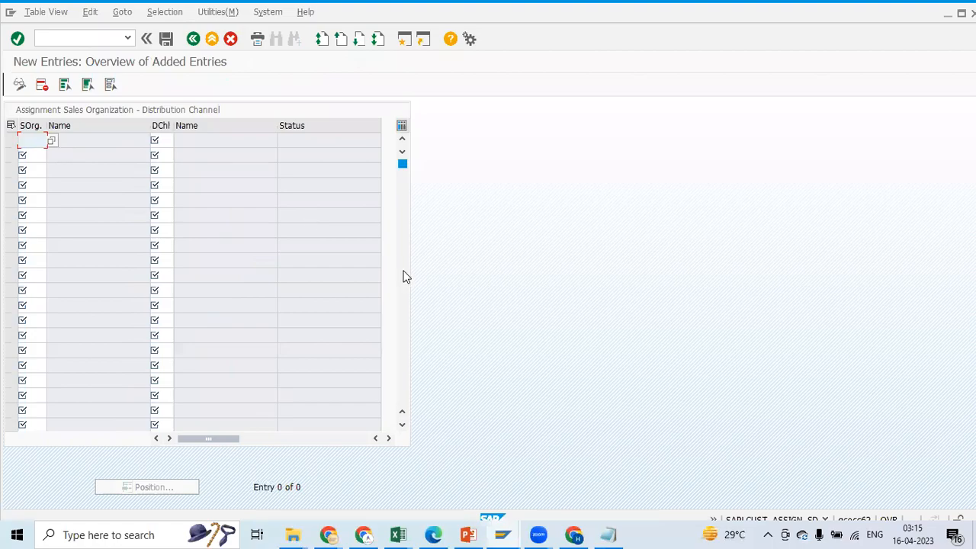
key("alt+Tab")
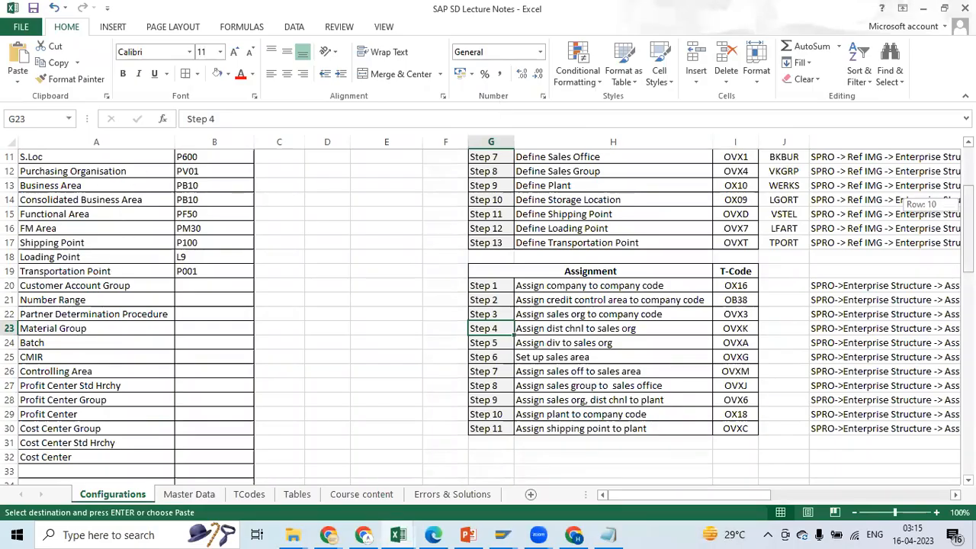
scroll(296, 258, "up", 4)
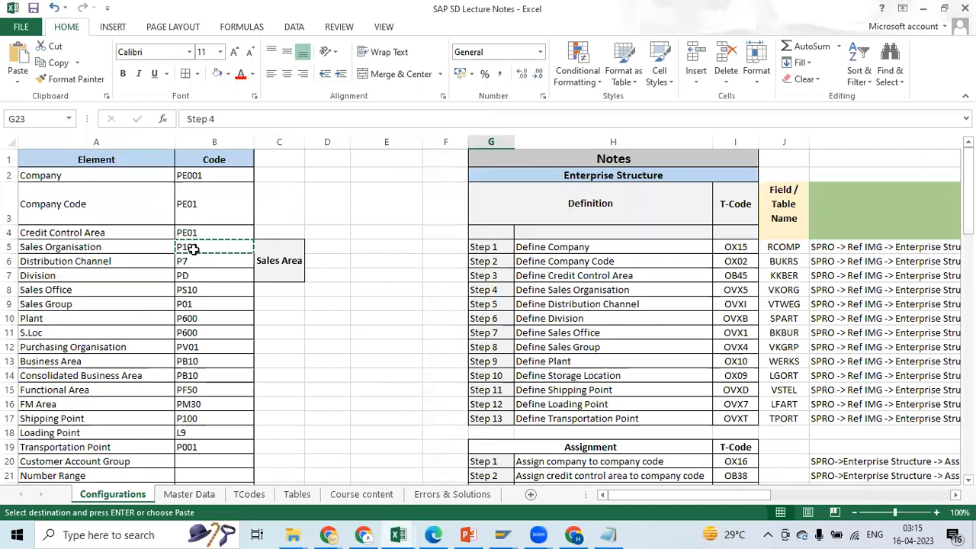
key("Escape")
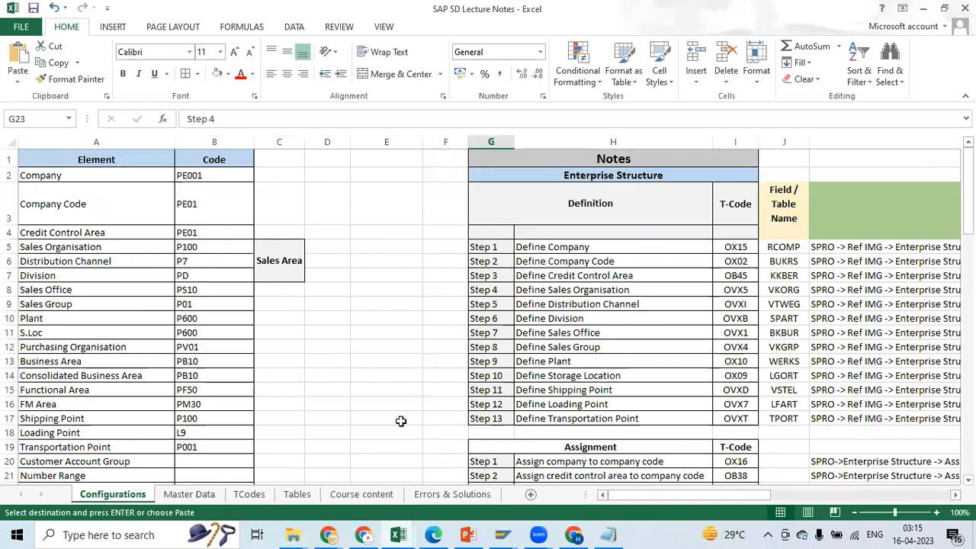
left_click(213, 244)
key("ctrl+c")
key("alt+Tab")
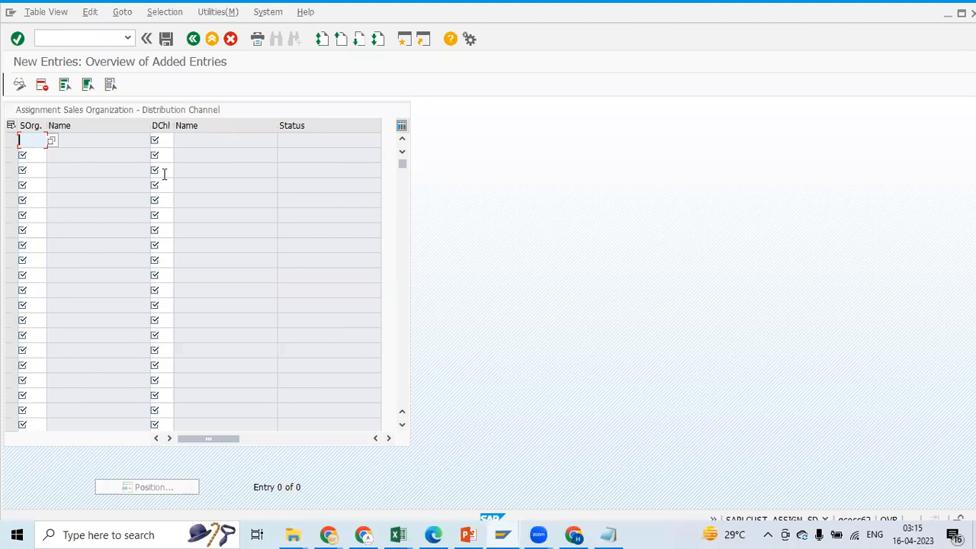
Enter distribution channel P7 from the Excel notes for P100, save under the proposed customizing request, and return to the implementation guide
left_click(167, 140)
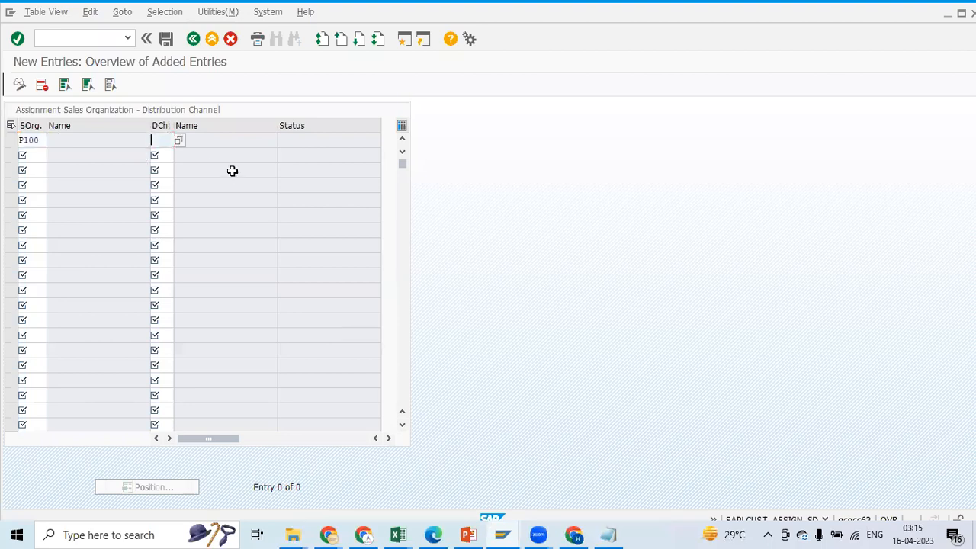
key("alt+Tab")
left_click(186, 267)
key("ctrl+c")
key("alt+Tab")
key("ctrl+v")
left_click(166, 39)
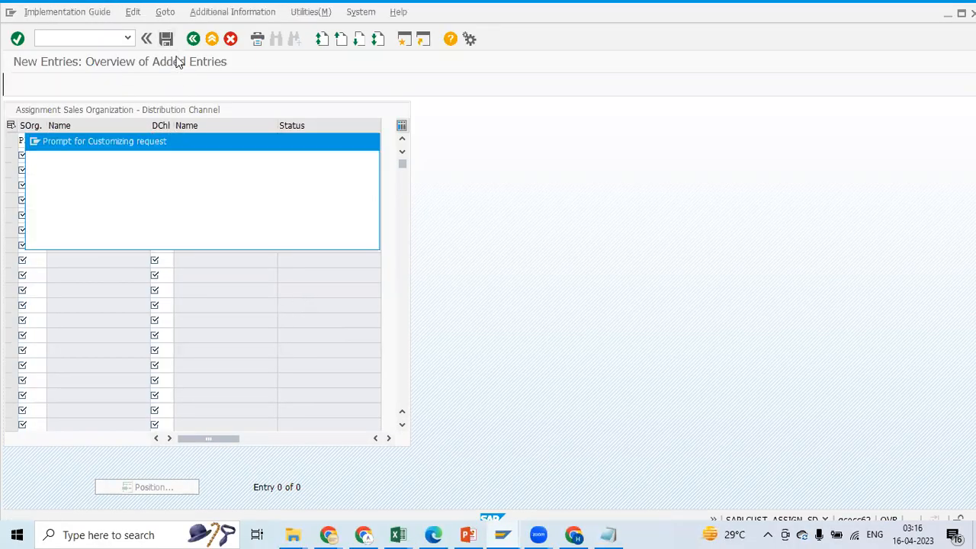
left_click(154, 238)
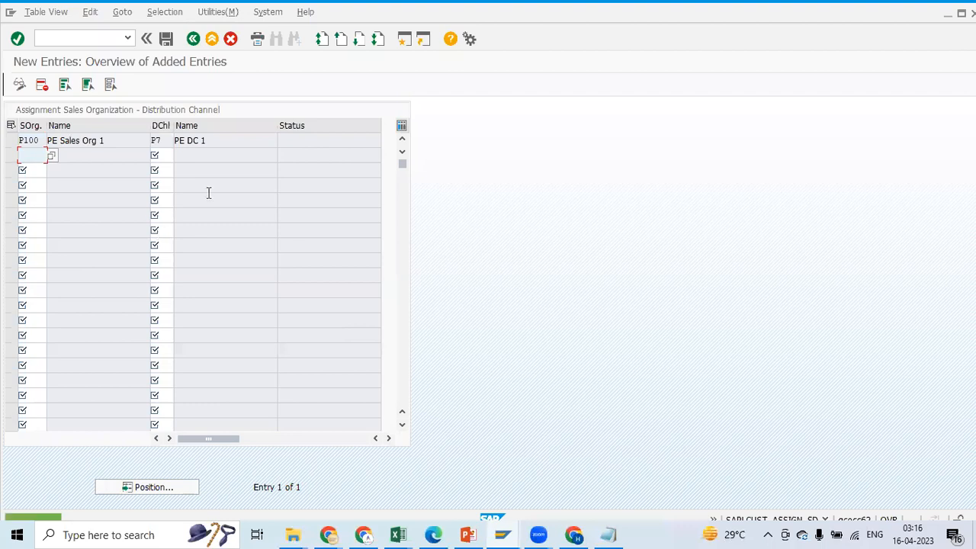
left_click(195, 41)
left_click(195, 41)
Review assignment Steps 3 to 5 in the Excel notes, including the T-code for Assign div to sales org, and return to SAP
key("alt+Tab")
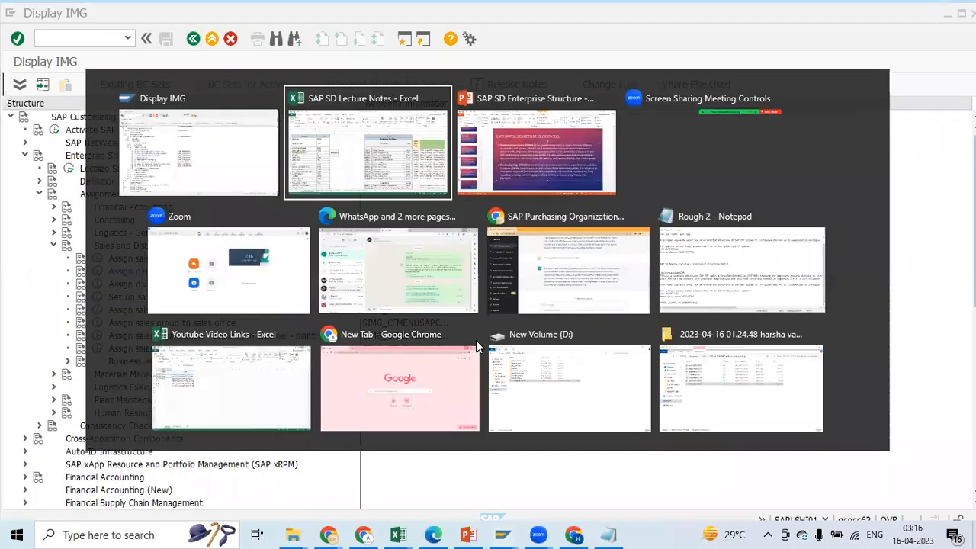
scroll(521, 272, "down", 4)
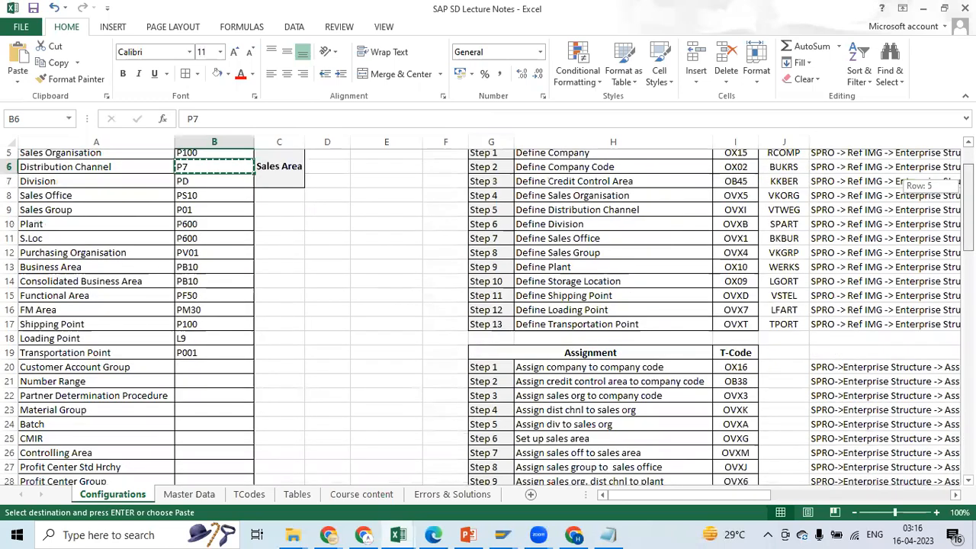
left_click(522, 271)
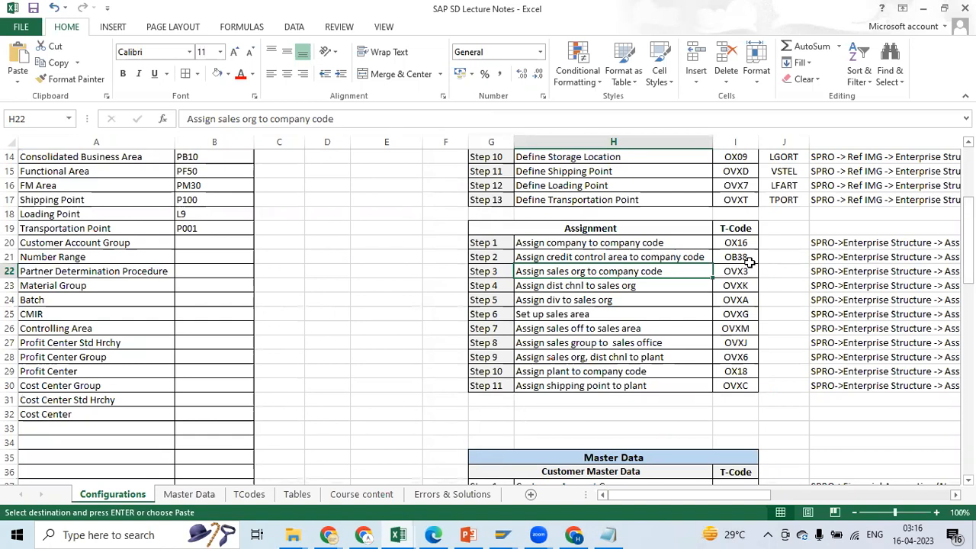
left_click(511, 286)
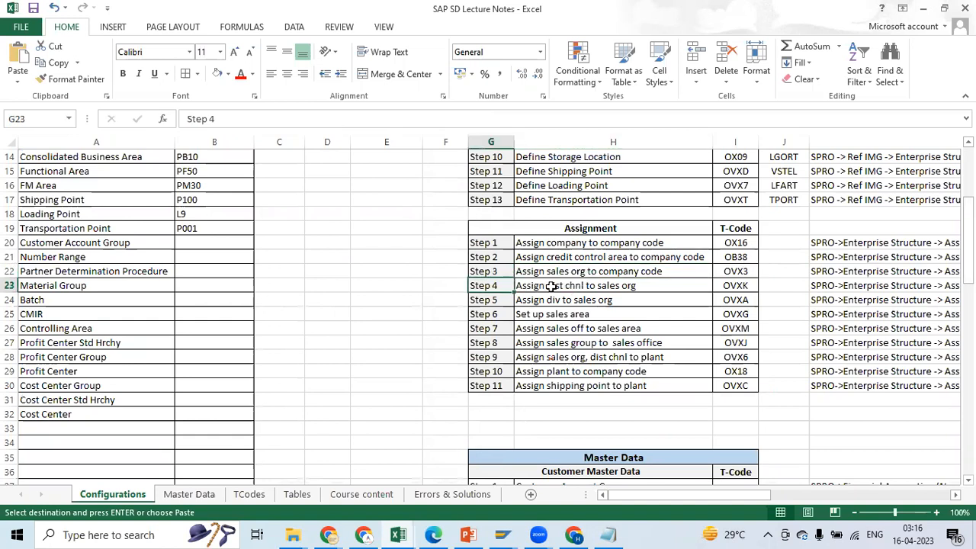
left_click(735, 287)
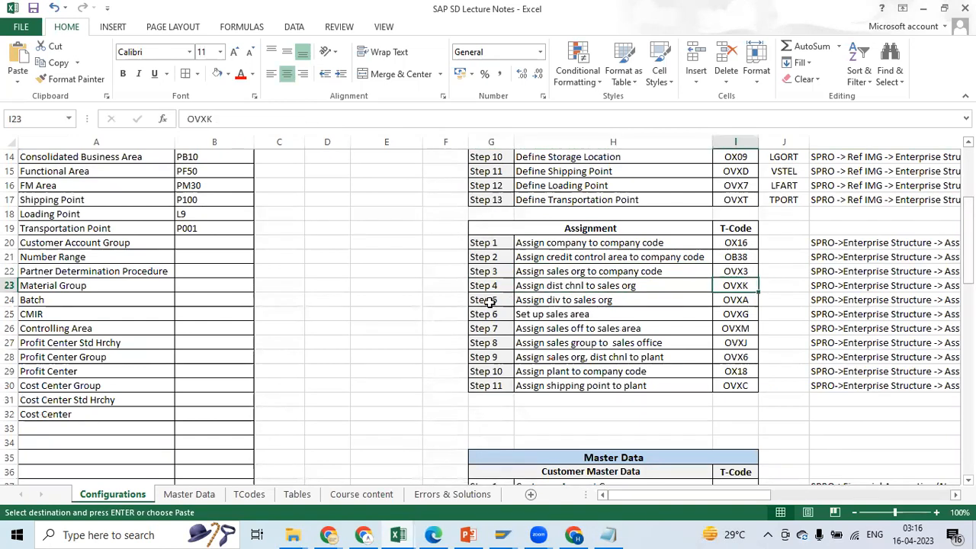
left_click(489, 290)
left_click(488, 303)
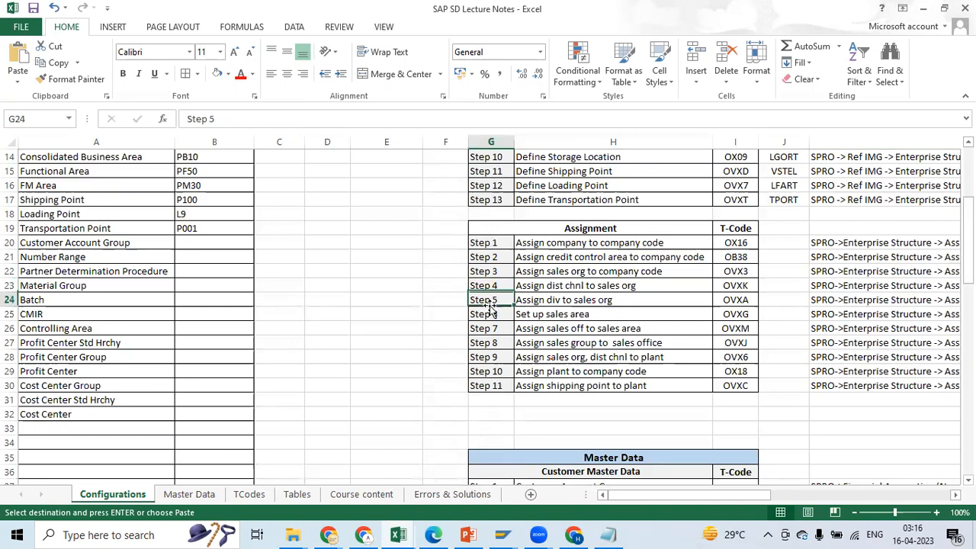
left_click(539, 300)
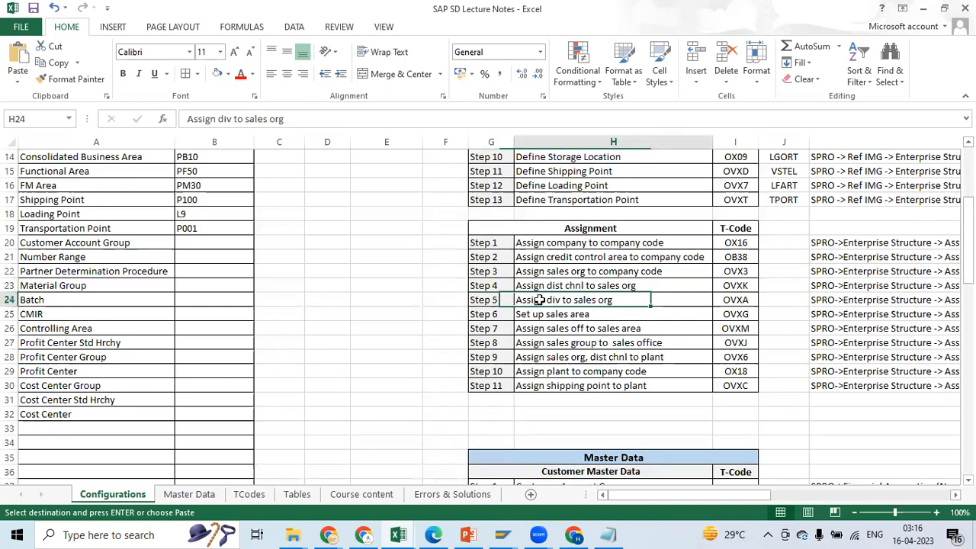
left_click(741, 303)
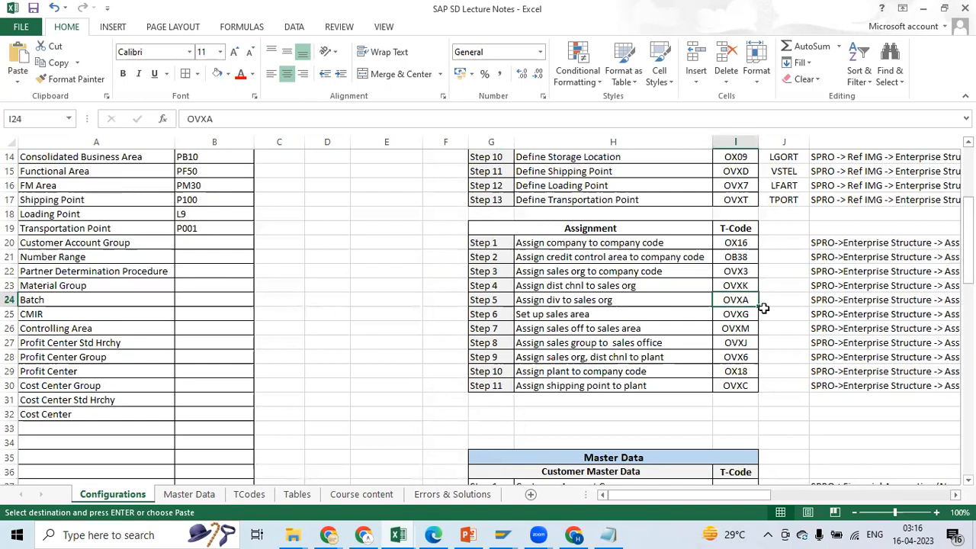
key("alt+Tab")
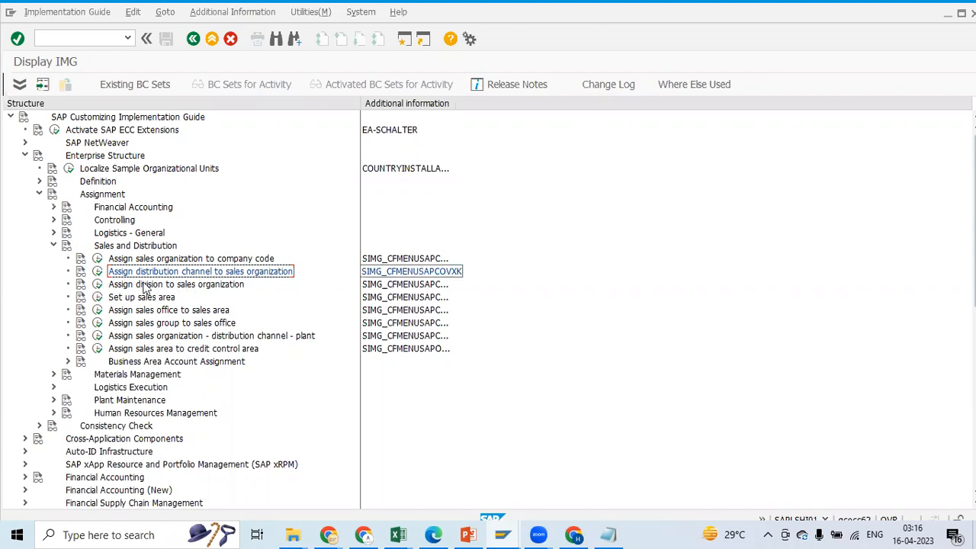
Open Assign division to sales organization and start a new entry for sales organization P100, copied from the Excel notes
left_click(97, 284)
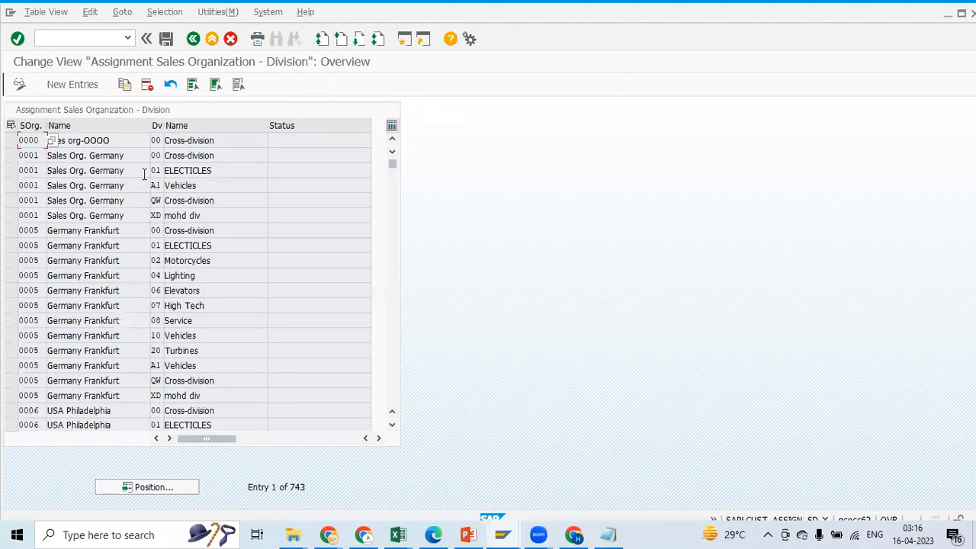
left_click(52, 87)
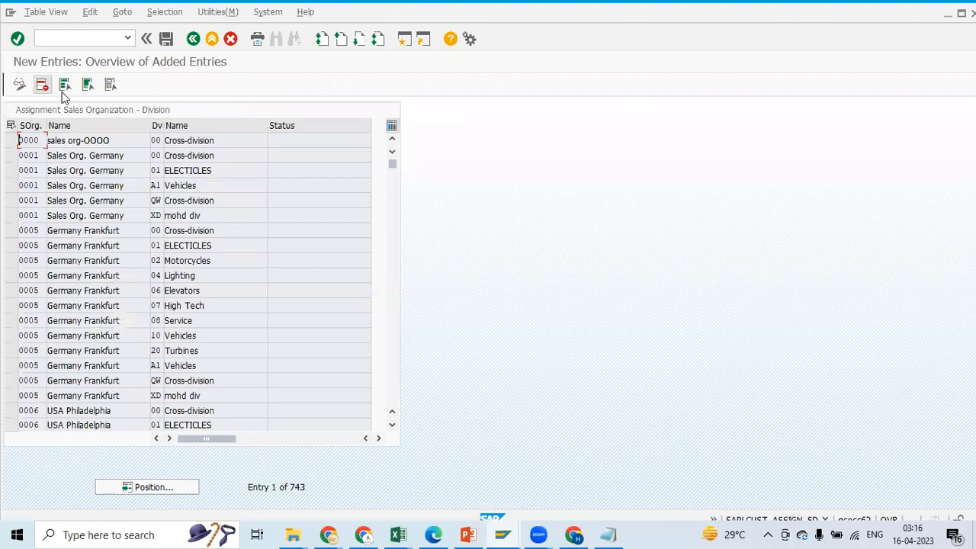
left_click(44, 143)
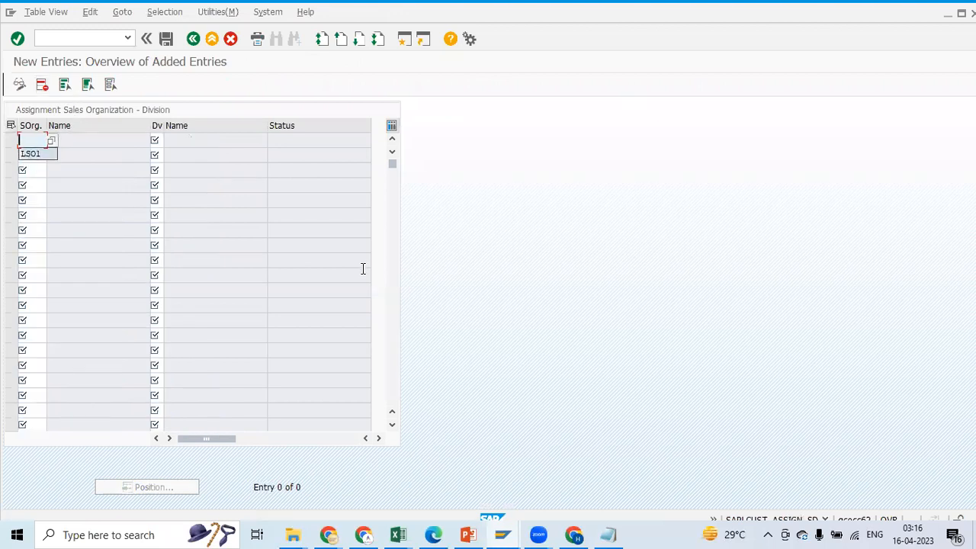
key("alt+Tab")
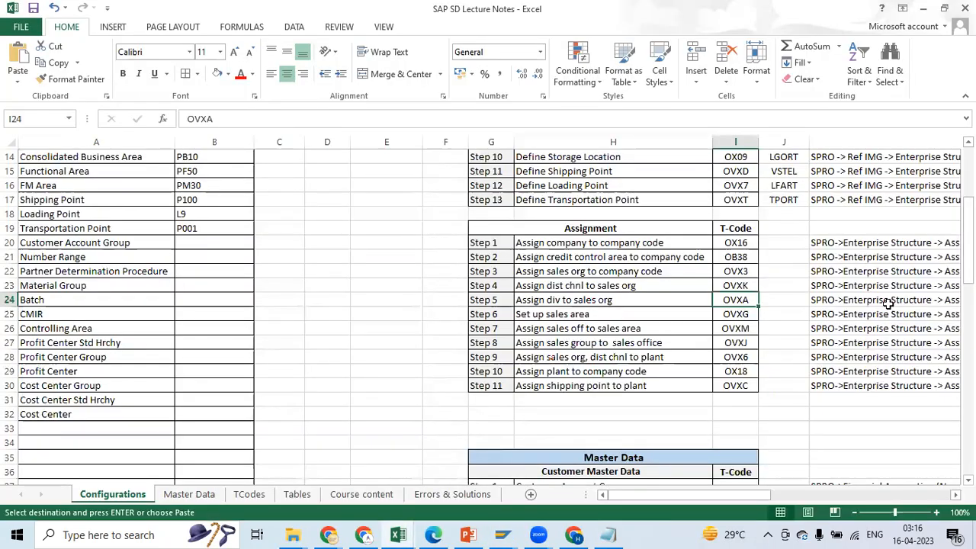
scroll(800, 189, "up", 5)
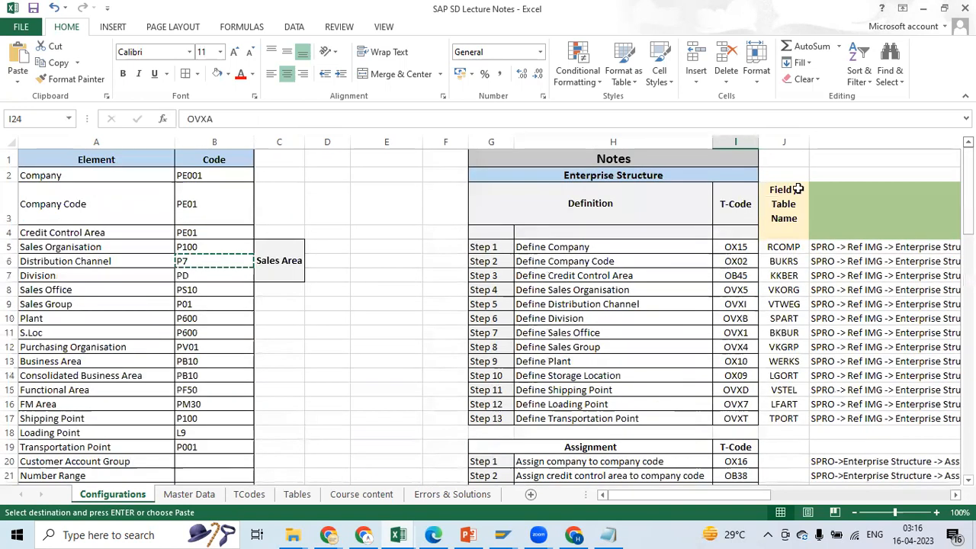
left_click(210, 246)
key("ctrl+c")
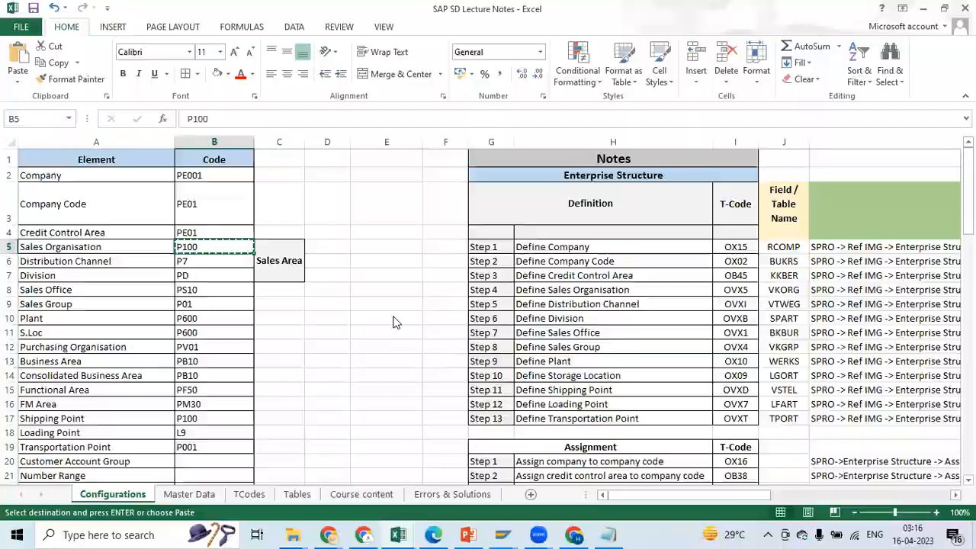
key("alt+Tab")
key("ctrl+v")
Enter division PD from the Excel notes for sales organization P100 and save under the proposed customizing request
left_click(161, 139)
key("alt+Tab")
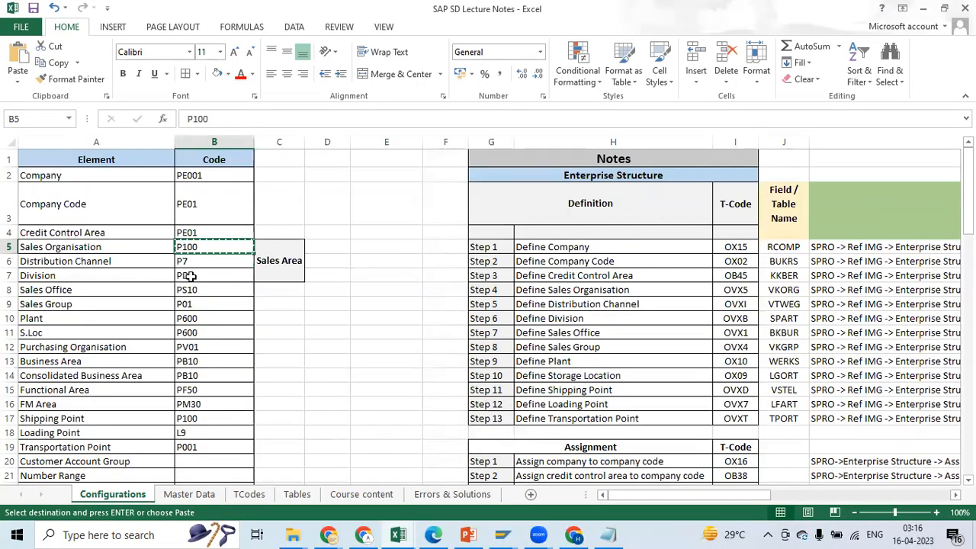
left_click(188, 276)
key("ctrl+c")
key("alt+Tab")
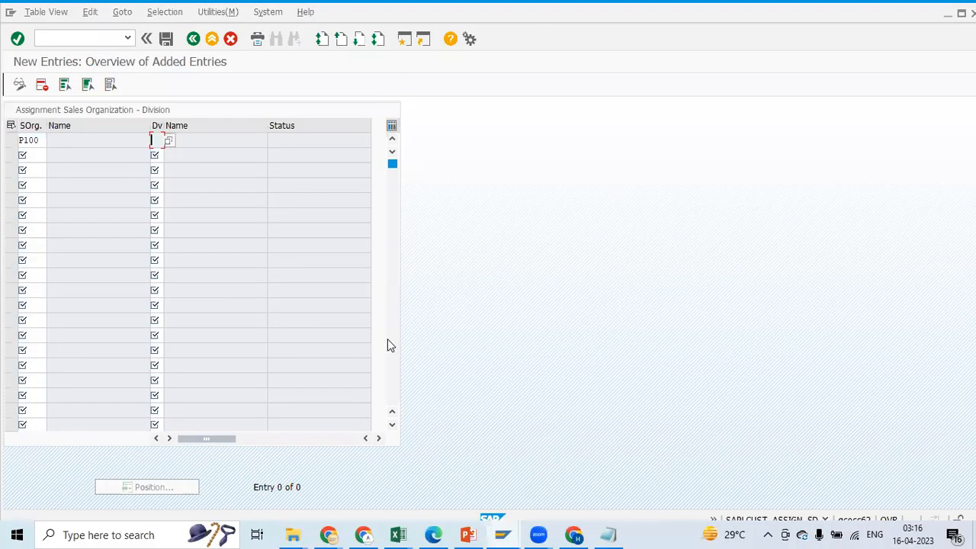
left_click(166, 38)
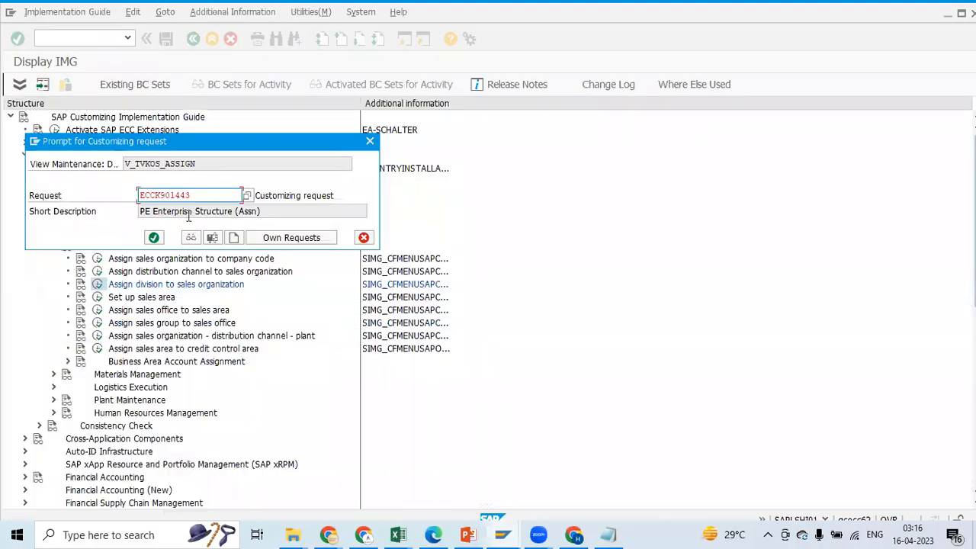
left_click(156, 239)
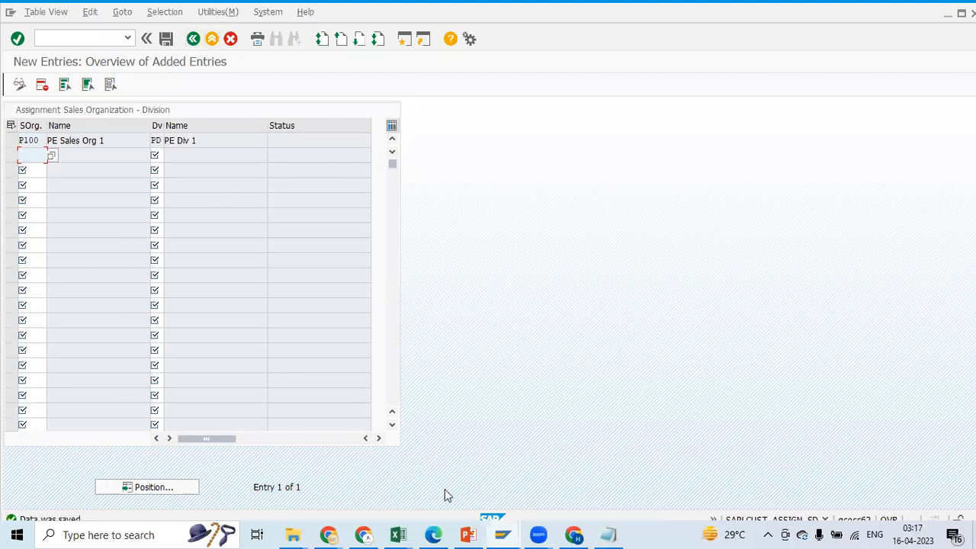
Review assignment Steps 3 to 6 in the SAP SD Lecture Notes workbook, from Assign sales org to company code through Set up sales area
left_click(410, 532)
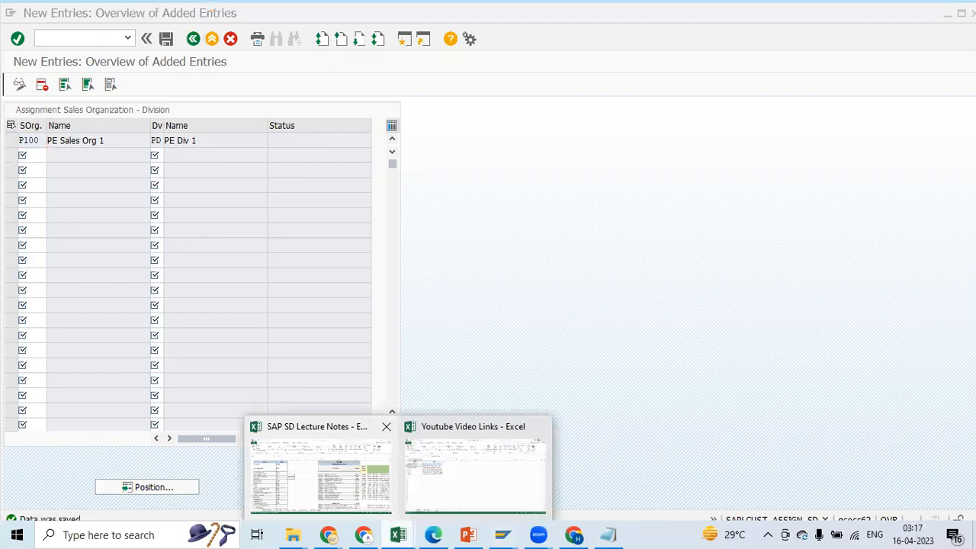
left_click(320, 473)
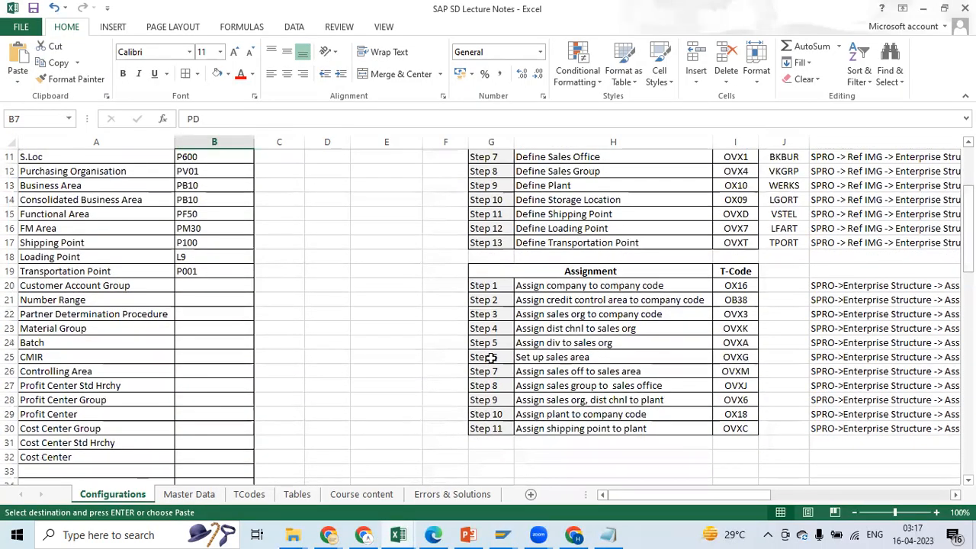
left_click(491, 357)
left_click(545, 315)
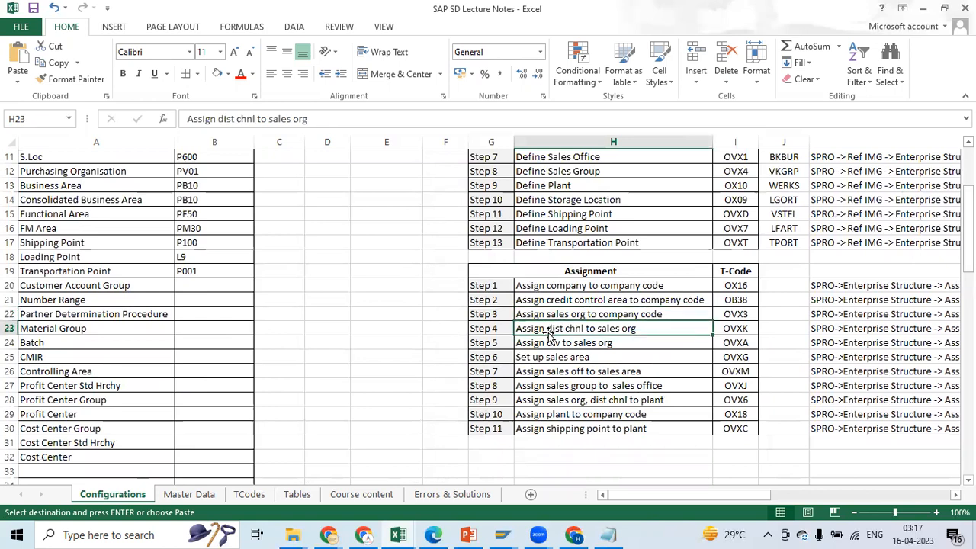
left_click(546, 343)
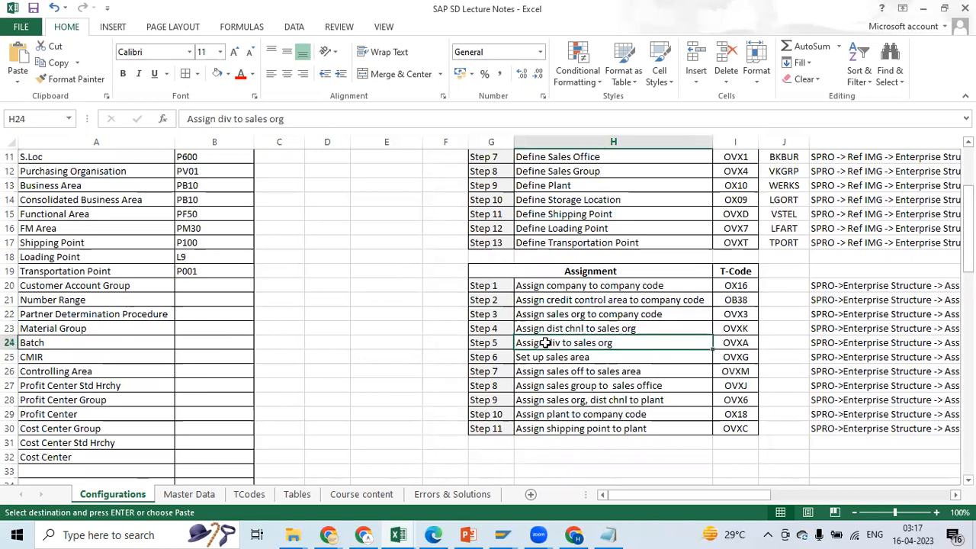
left_click(546, 357)
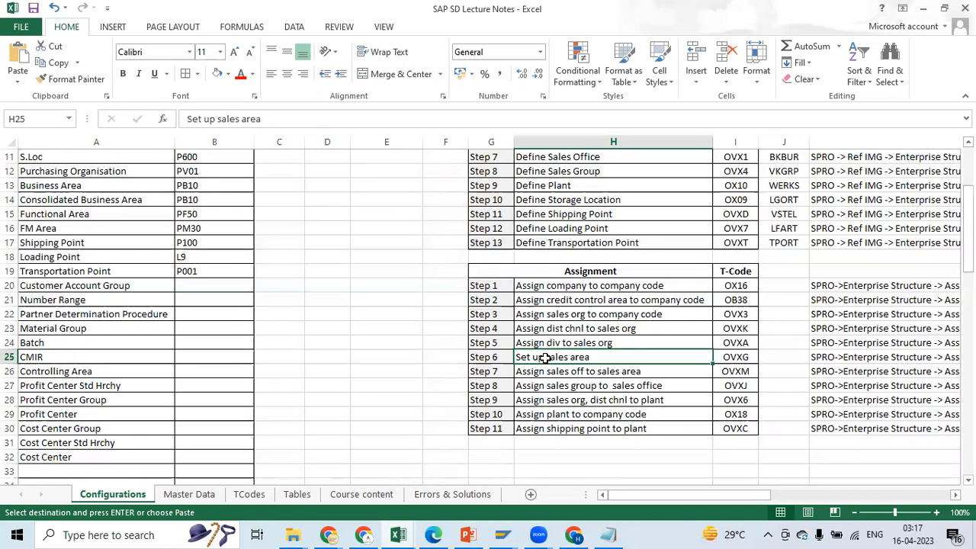
left_click_drag(735, 494, 725, 495)
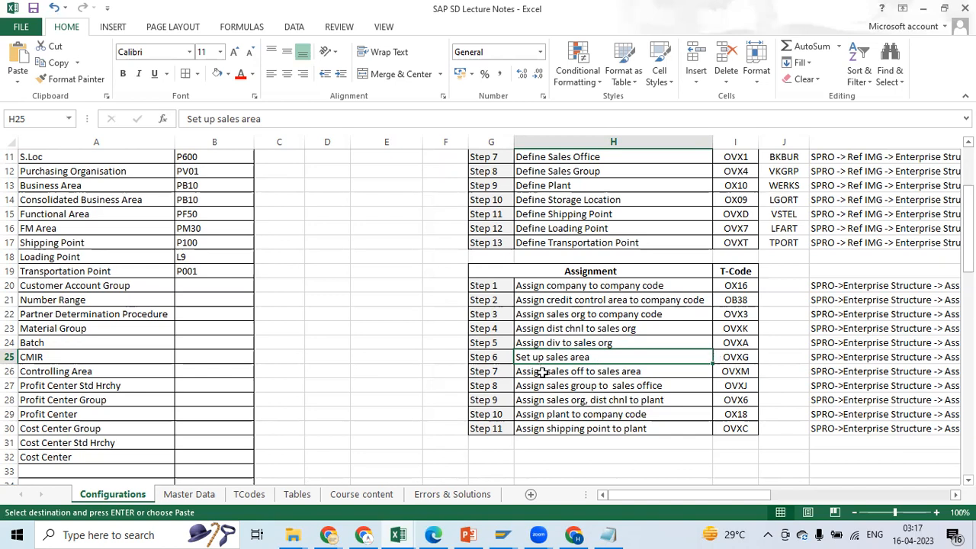
left_click(621, 317)
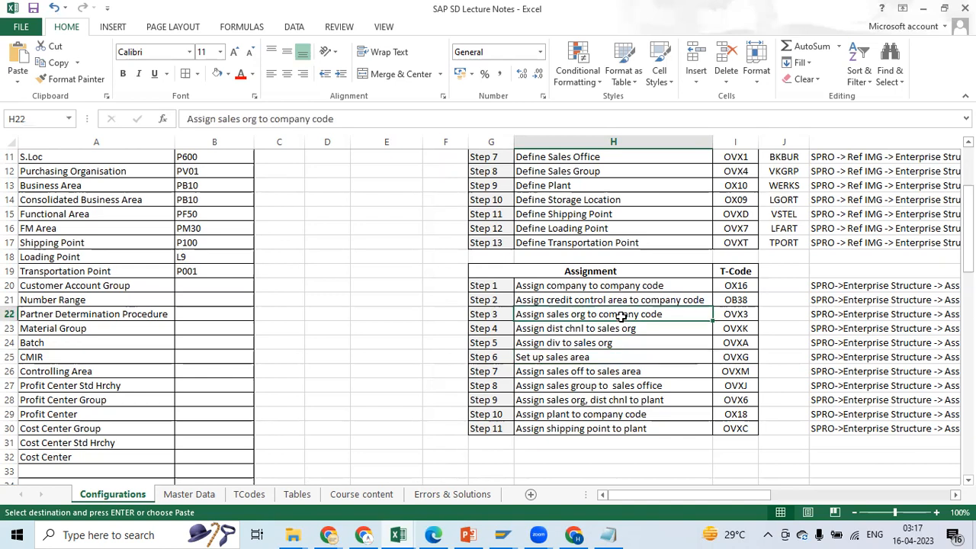
left_click(574, 327)
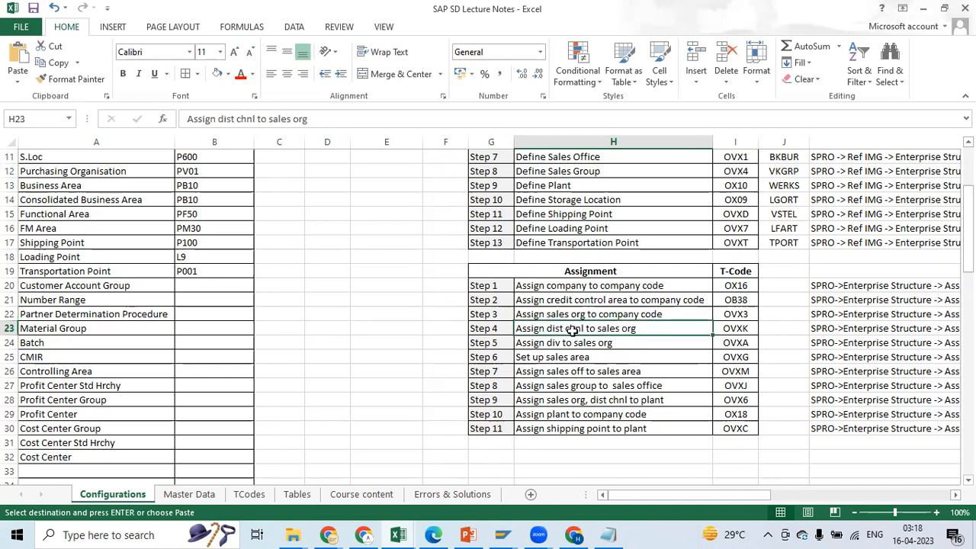
left_click(557, 342)
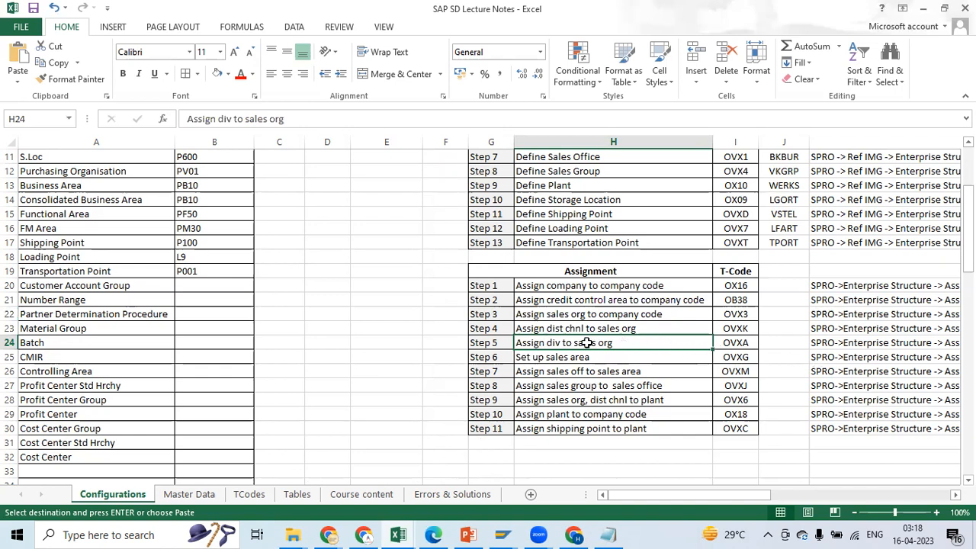
Switch to SAP and leave the division assignment, returning to the implementation guide
key("alt+Tab")
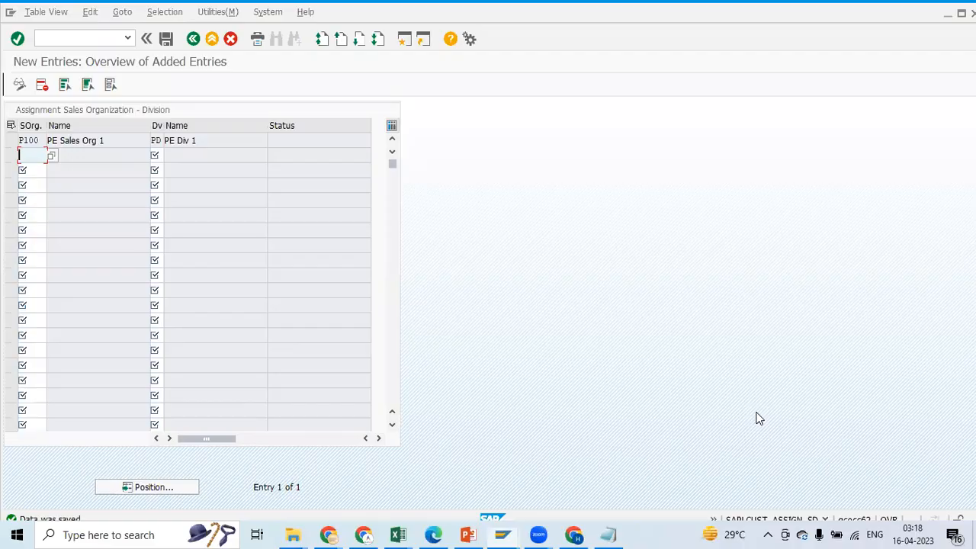
left_click(194, 39)
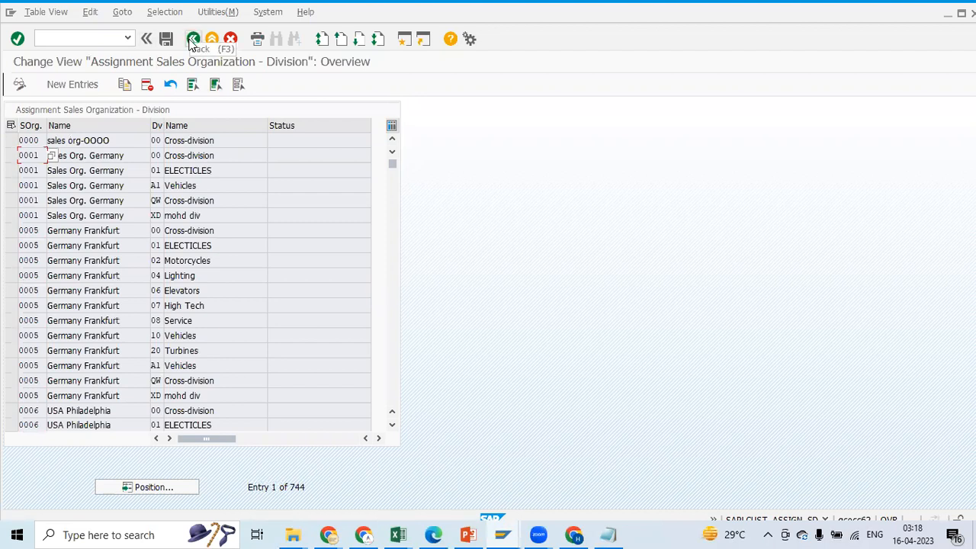
left_click(192, 40)
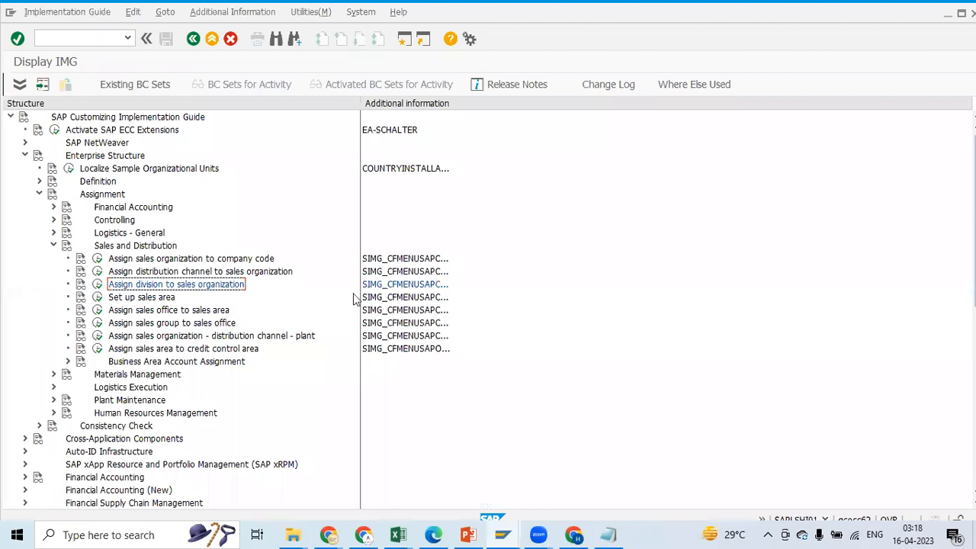
Check Step 6, Set up sales area, and its T-code in the Excel notes against the activity under Assignment in SAP
left_click(98, 297)
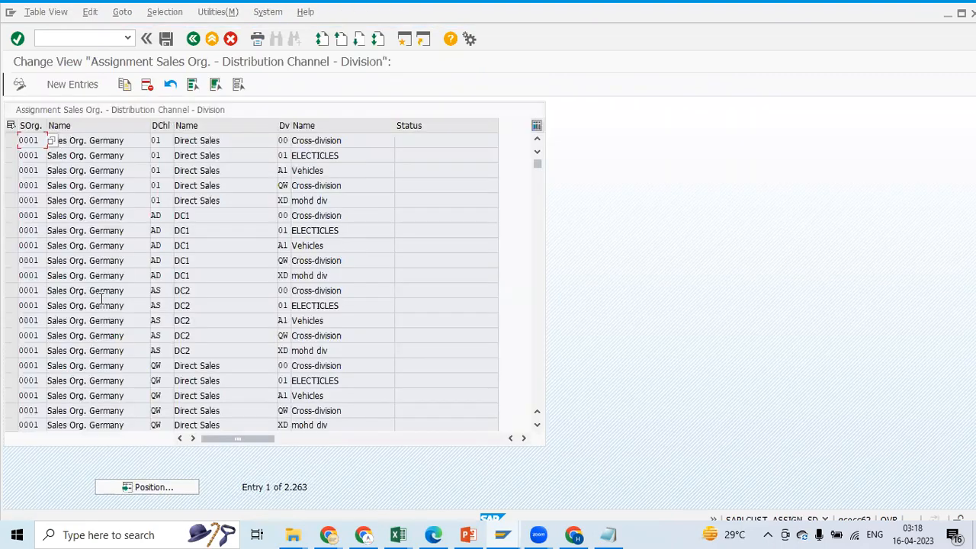
left_click(193, 38)
key("alt+Tab")
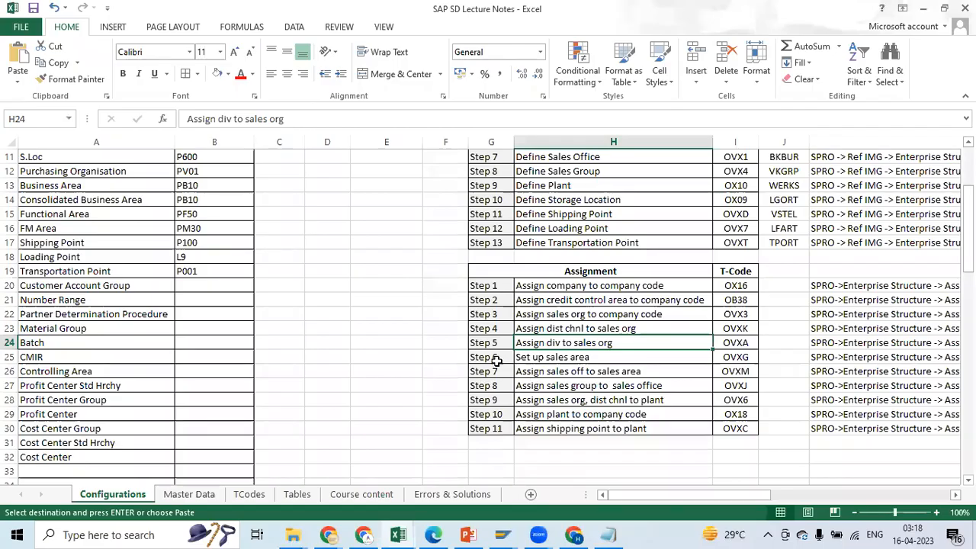
left_click(494, 359)
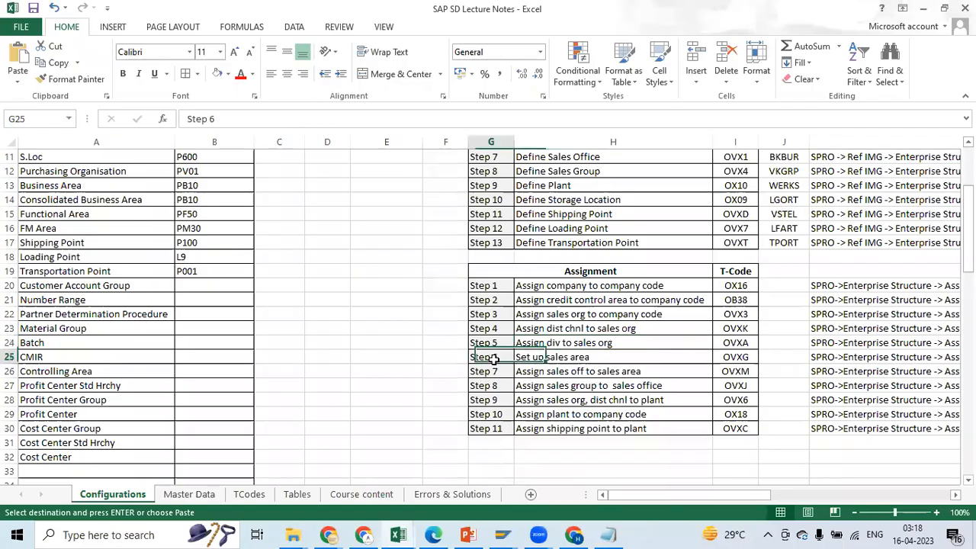
left_click(736, 358)
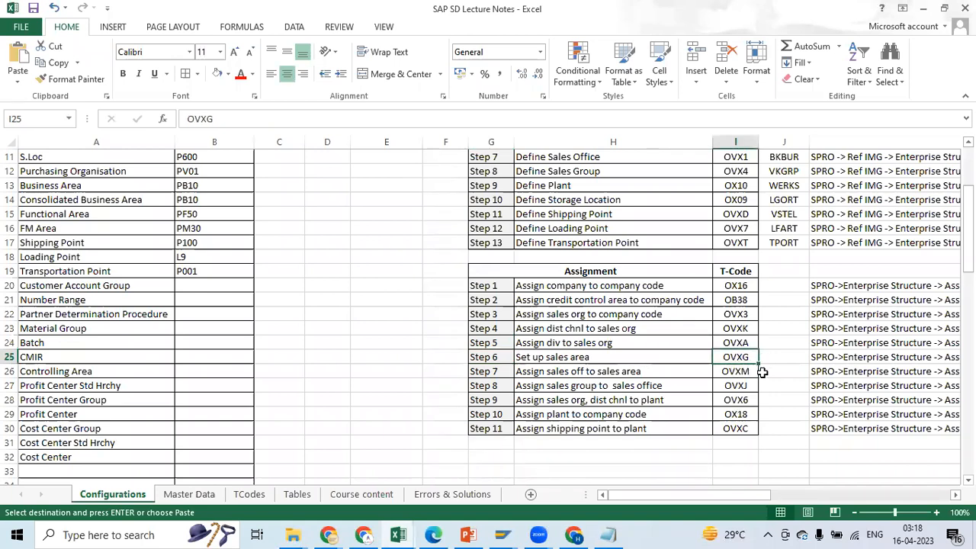
key("alt+Tab")
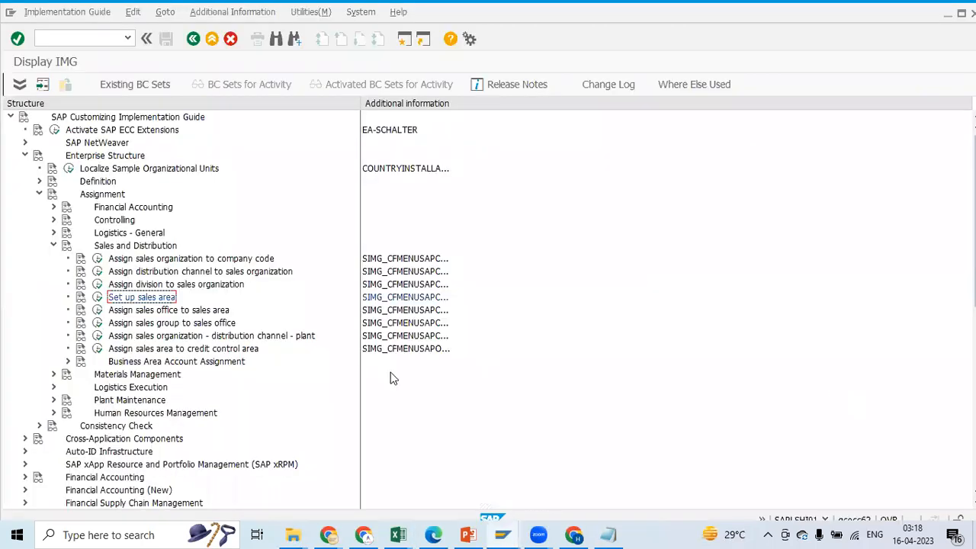
left_click(39, 194)
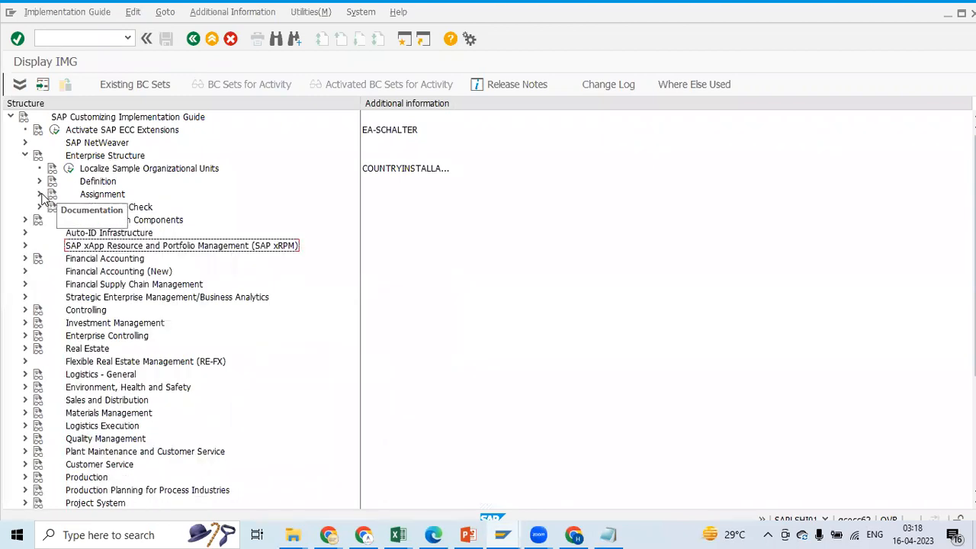
left_click(40, 194)
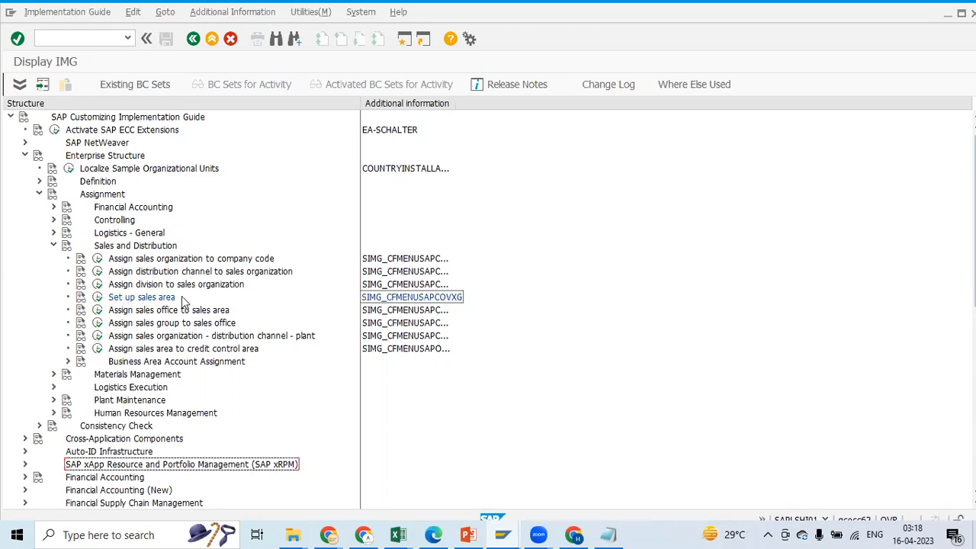
Open the Set up sales area activity and start a new entry with sales organization P100 copied from the Excel notes
left_click(96, 298)
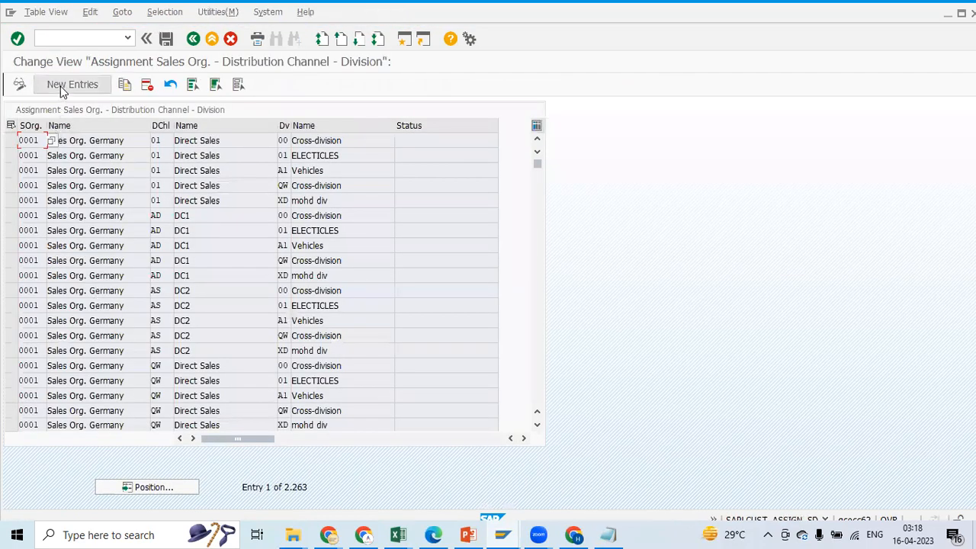
left_click(62, 90)
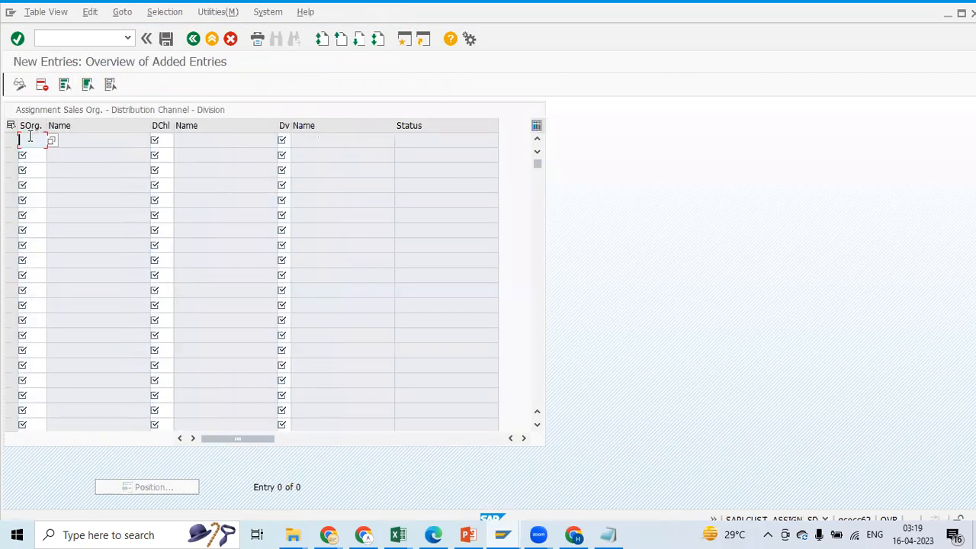
key("alt+Tab")
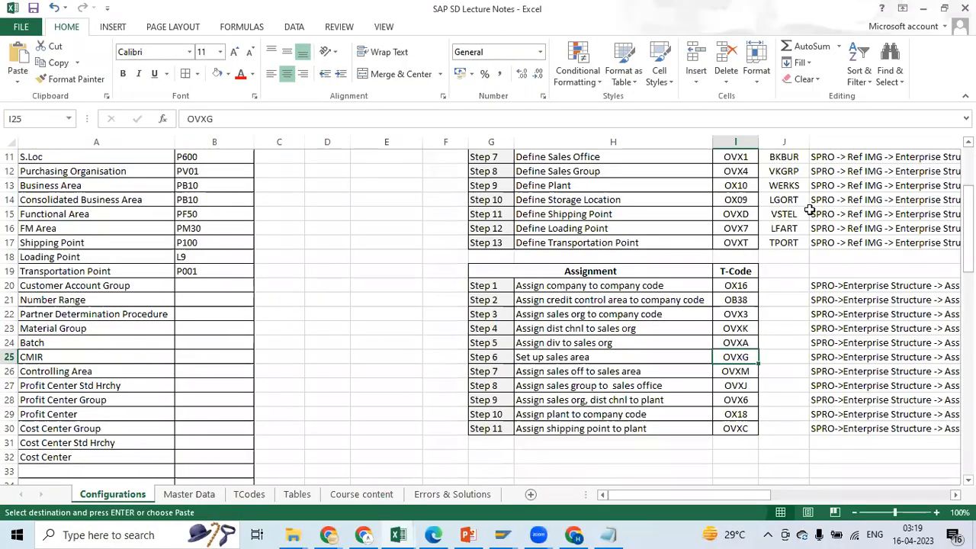
left_click_drag(967, 232, 968, 186)
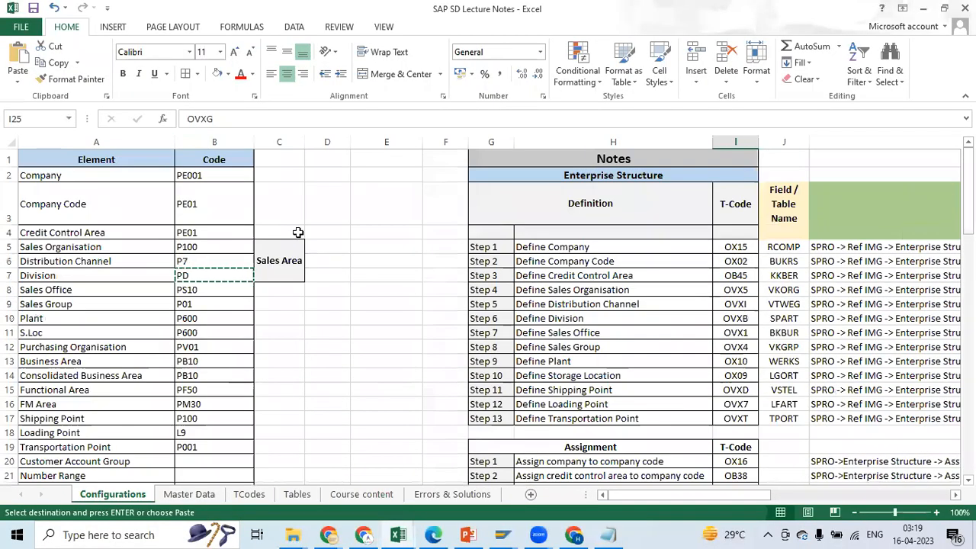
left_click(266, 260)
left_click(212, 249)
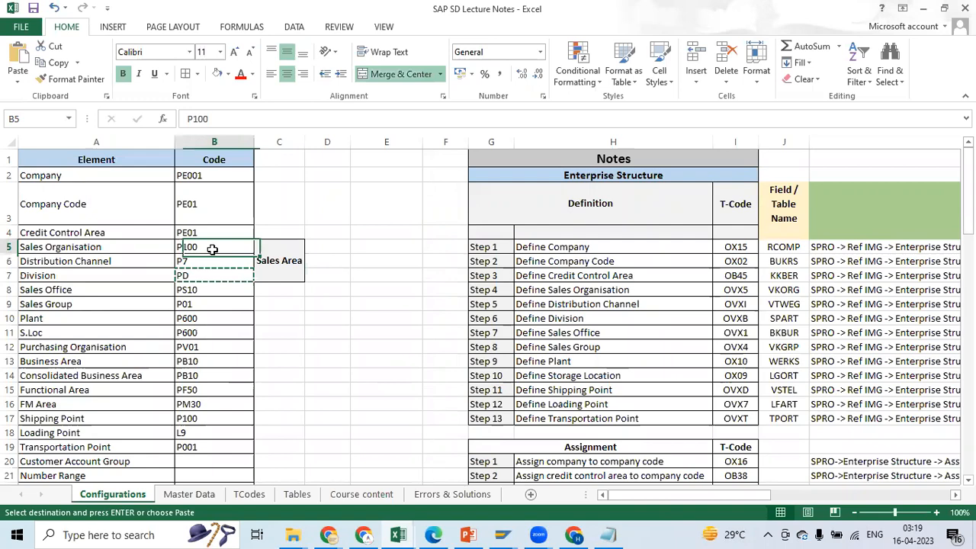
key("ctrl+c")
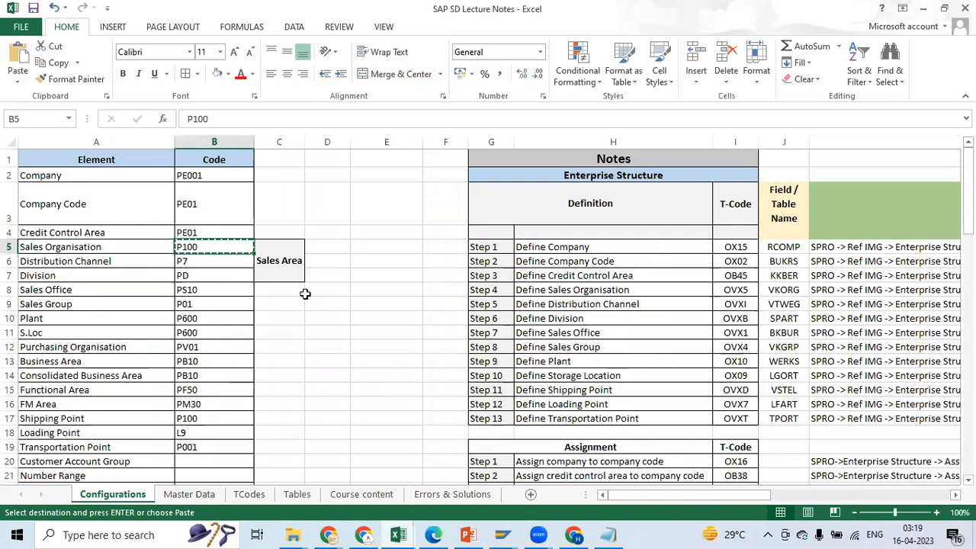
key("alt+Tab")
key("ctrl+v")
Fill in distribution channel P7 from the Excel notes for the new P100 sales area entry
left_click(174, 140)
key("alt+Tab")
left_click(207, 261)
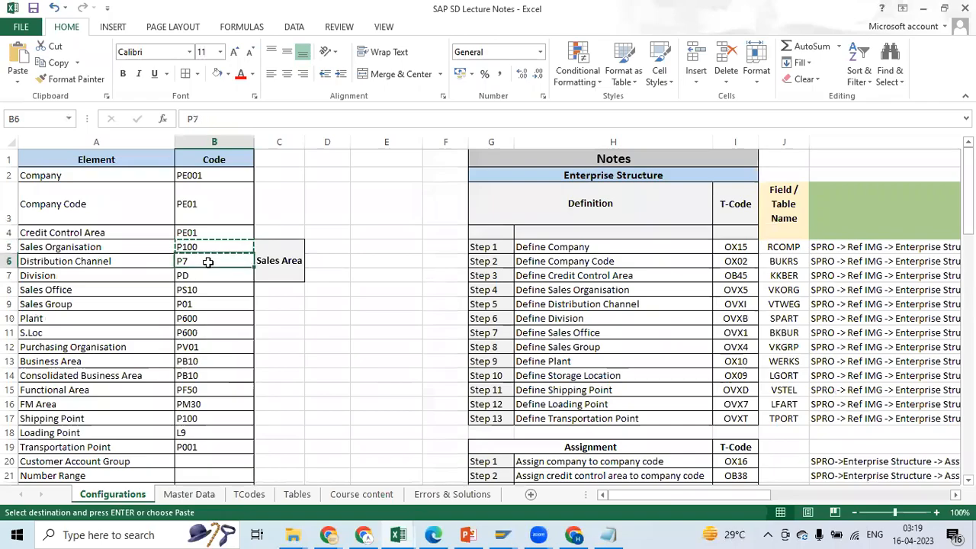
key("ctrl+c")
key("alt+Tab")
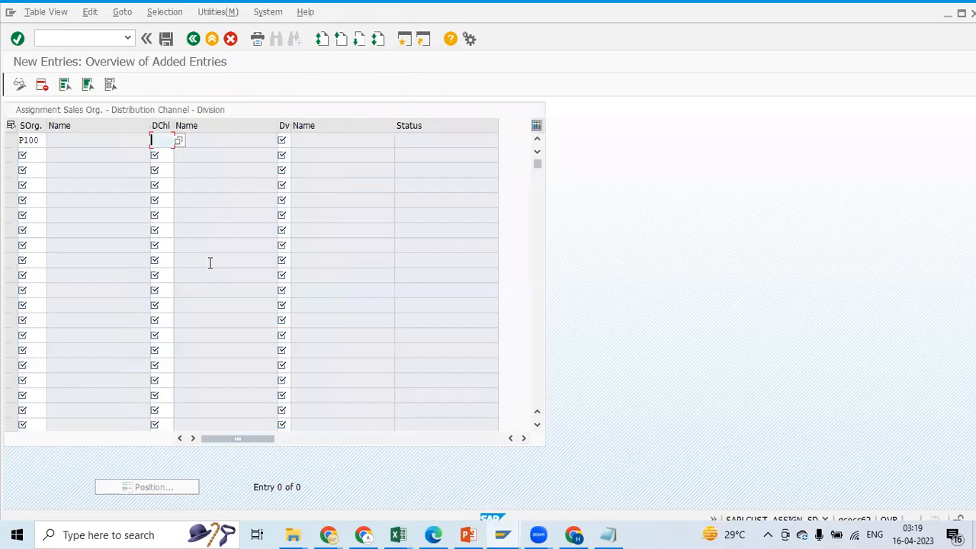
Complete the P100 / P7 sales area entry with division PD copied from the Excel notes
left_click(283, 141)
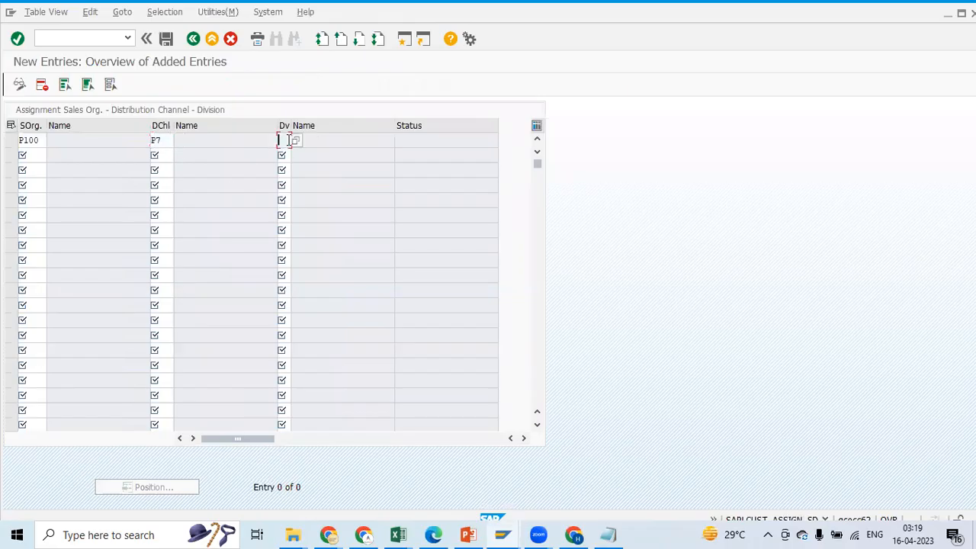
key("alt+Tab")
left_click(207, 281)
key("ctrl+c")
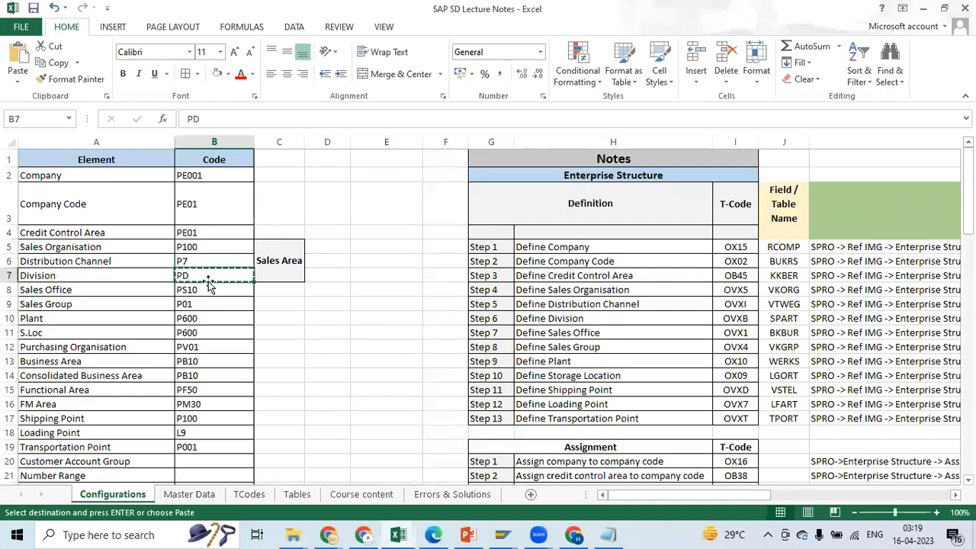
key("alt+Tab")
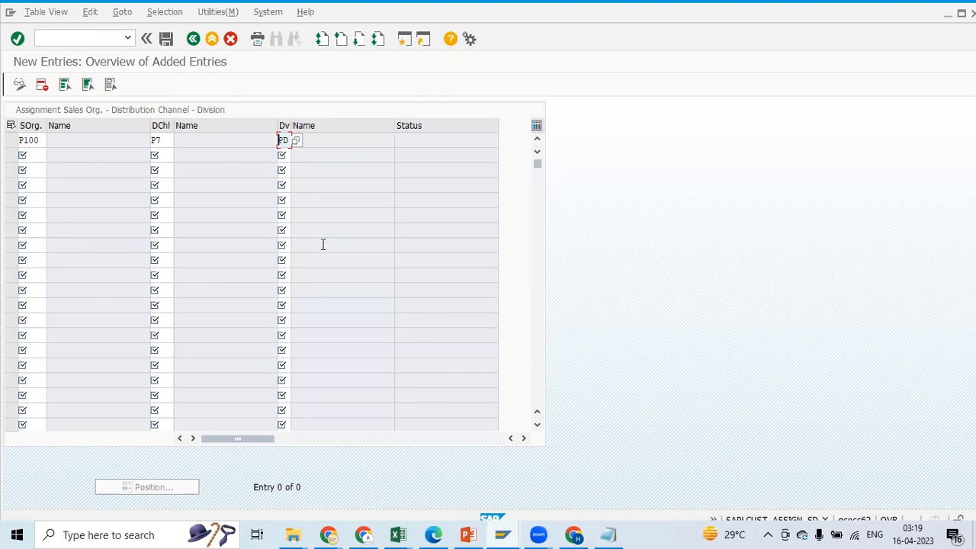
key("alt+Tab")
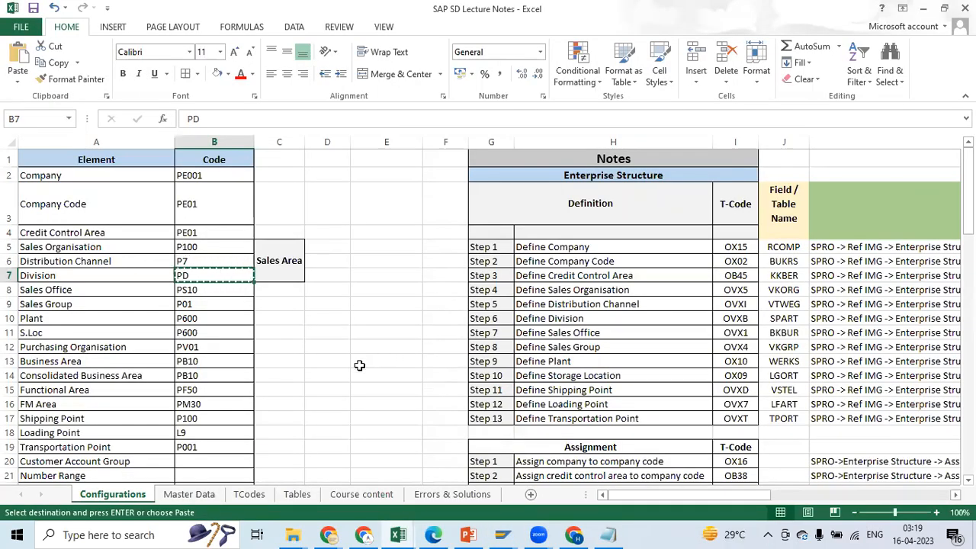
key("alt+Tab")
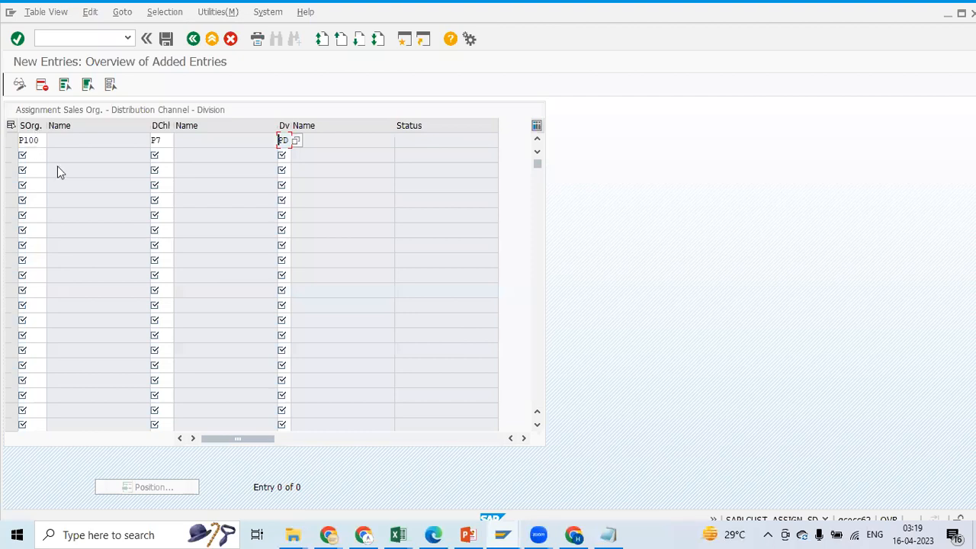
left_click(157, 155)
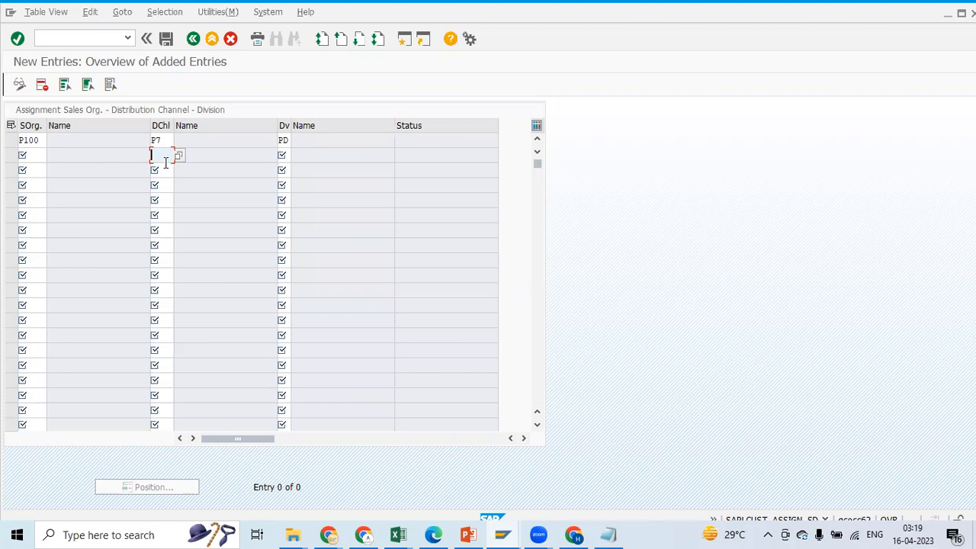
left_click(289, 152)
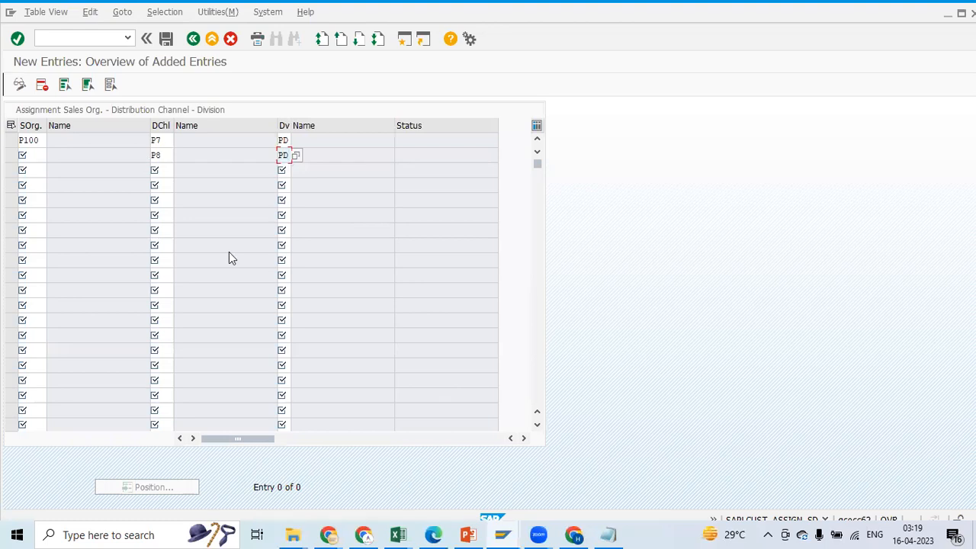
key("BackSpace")
key("BackSpace")
left_click(167, 152)
key("BackSpace")
key("BackSpace")
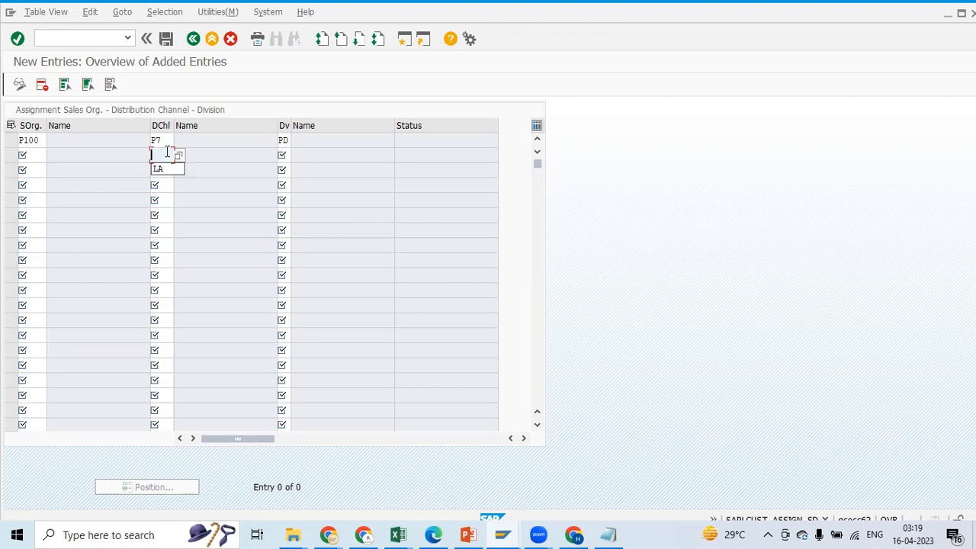
Discard the incomplete second row, save the sales area entry under the proposed customizing request, and return to the assignment overview
left_click(168, 40)
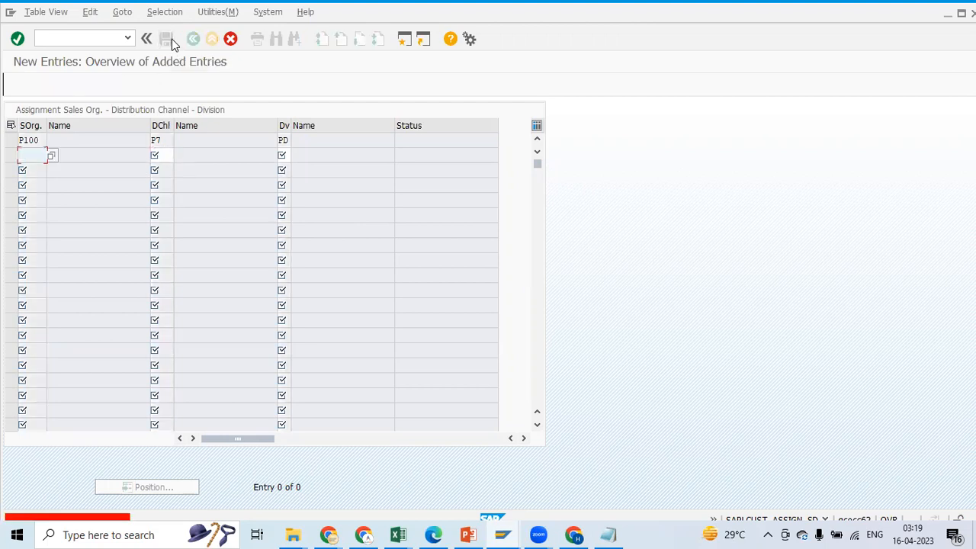
left_click(230, 38)
left_click(188, 259)
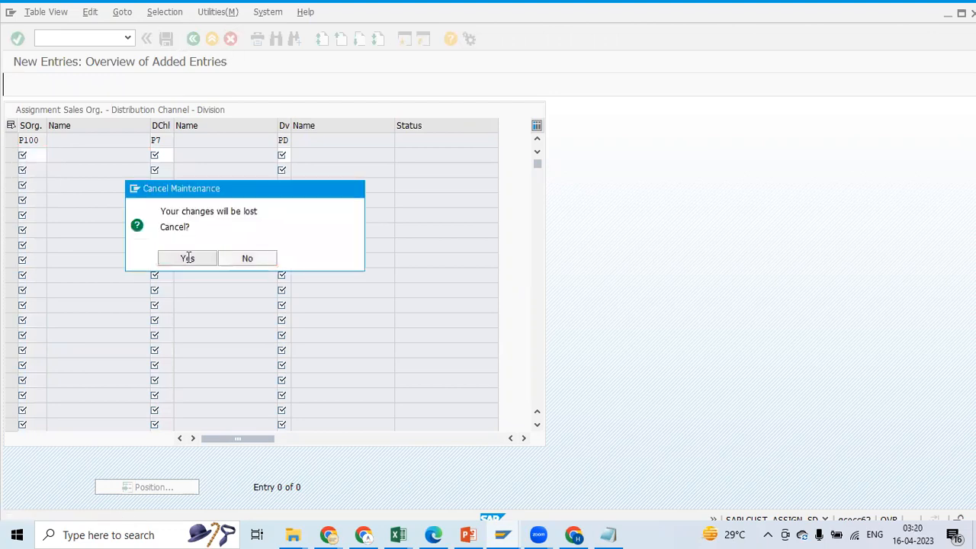
left_click(166, 40)
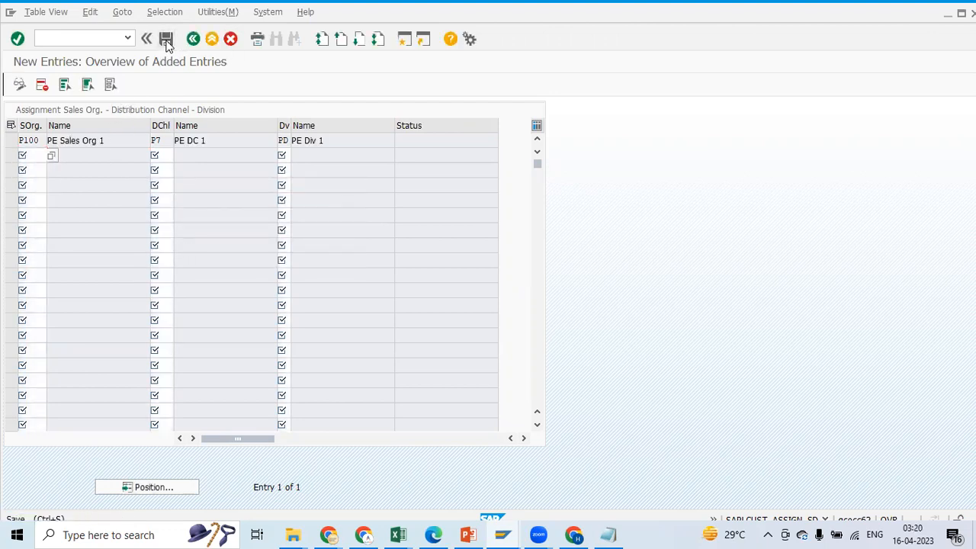
left_click(154, 239)
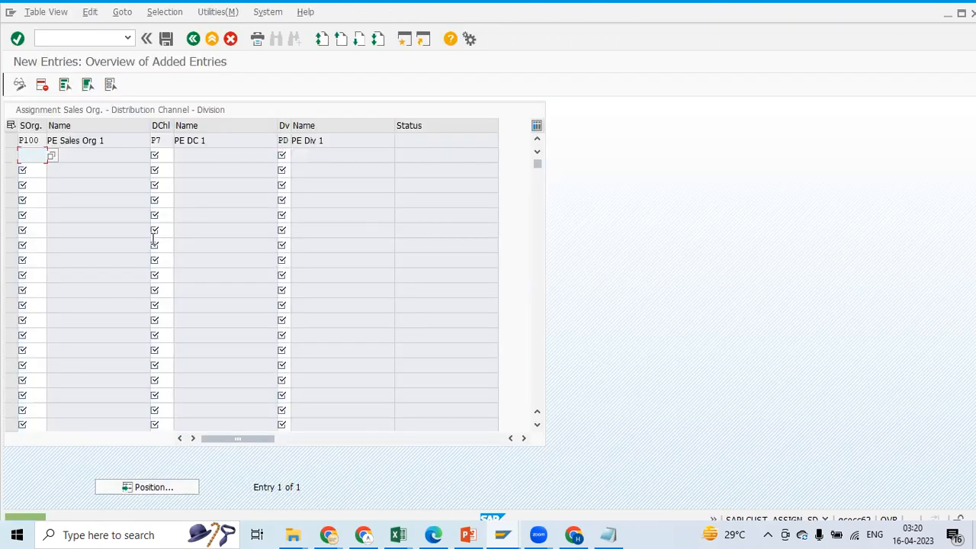
left_click(194, 39)
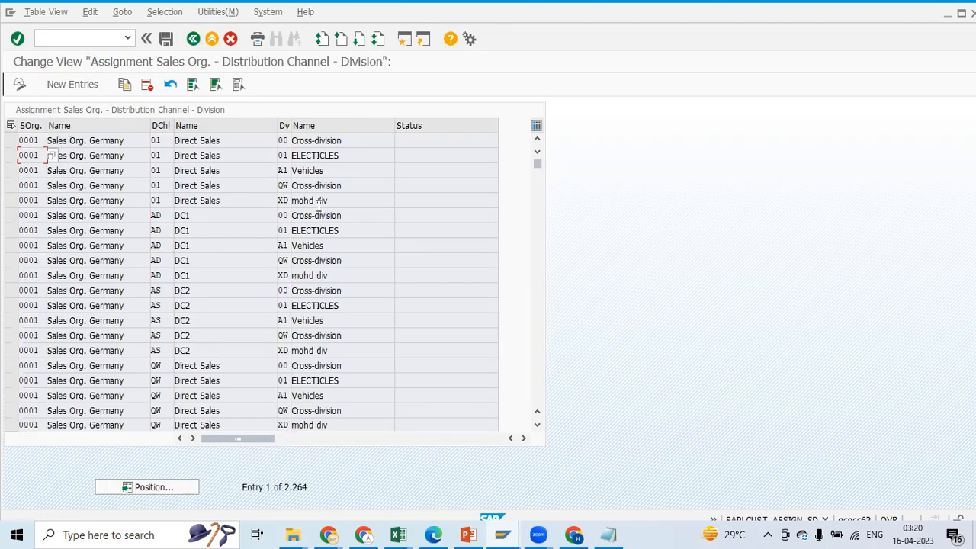
Check Step 7, Assign sales off to sales area, and its T-code in the Excel notes, then switch back to SAP
left_click(404, 533)
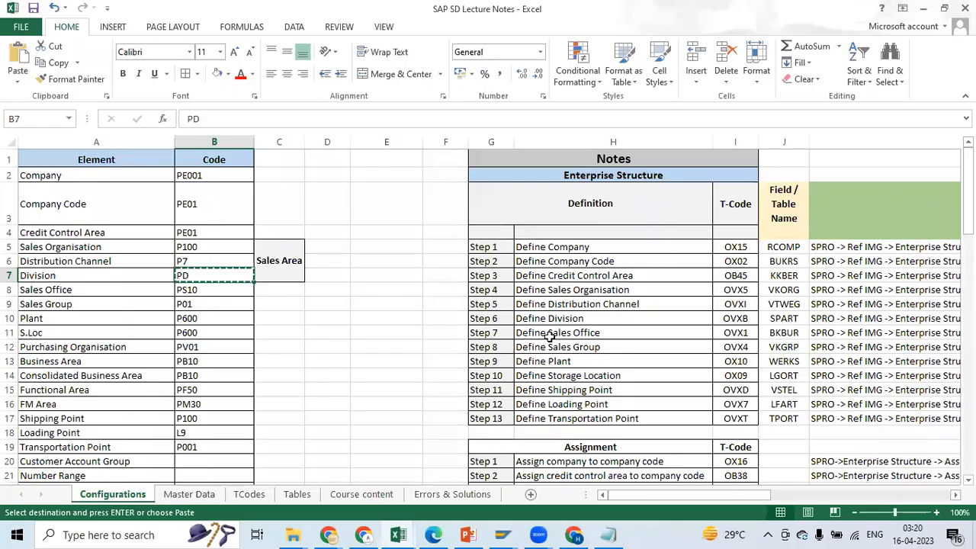
left_click_drag(969, 185, 966, 238)
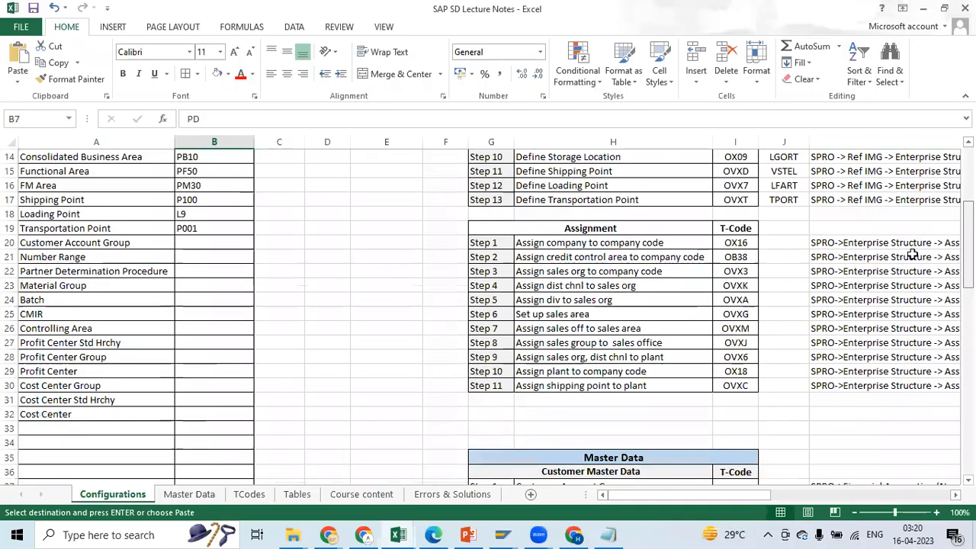
left_click(512, 311)
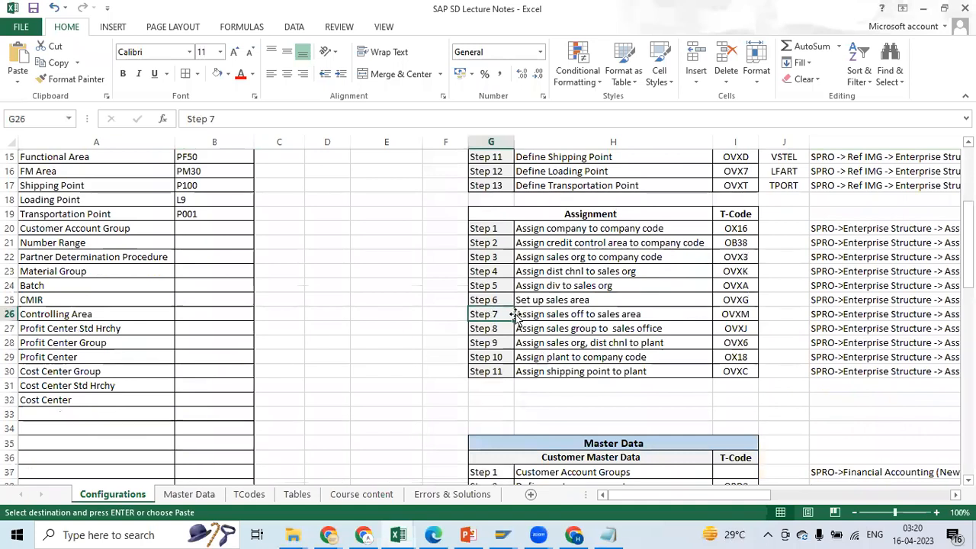
left_click(581, 315)
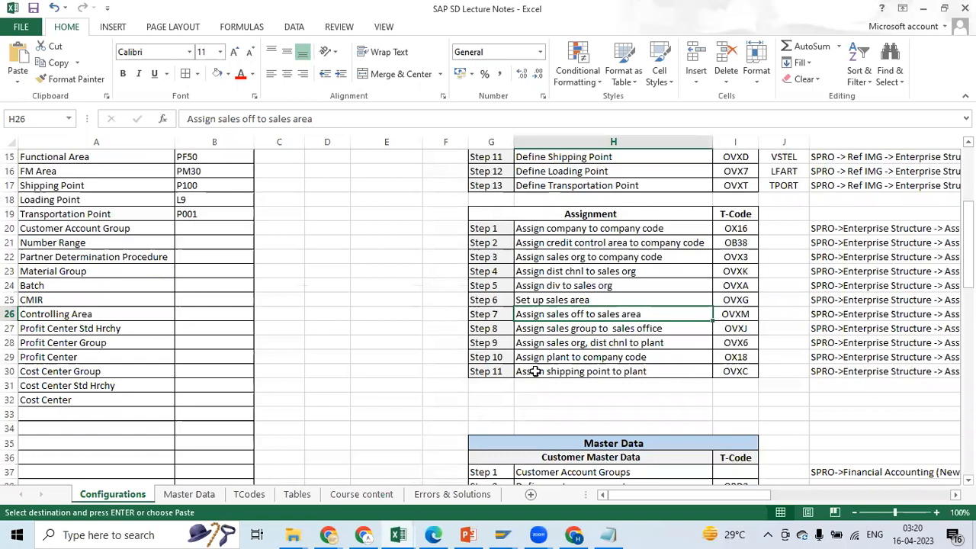
left_click(726, 313)
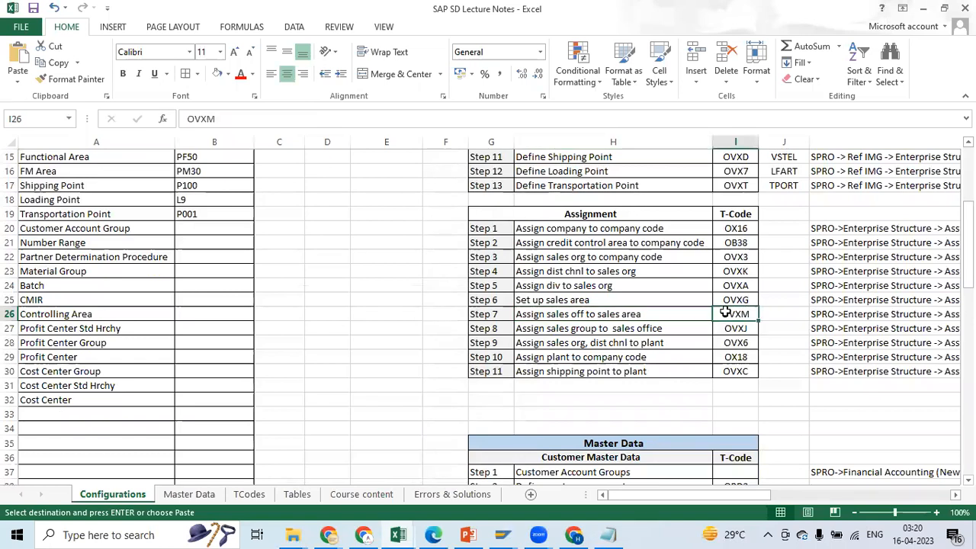
left_click(503, 534)
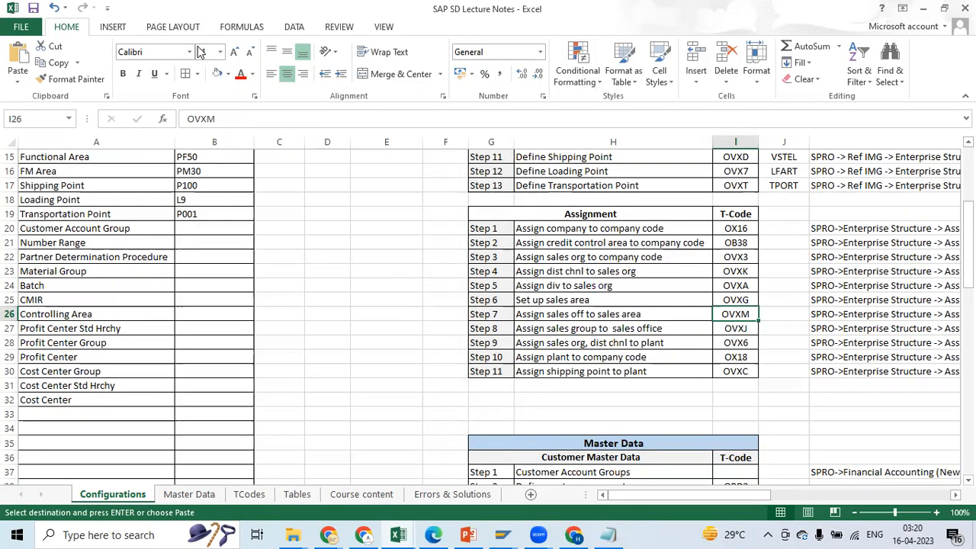
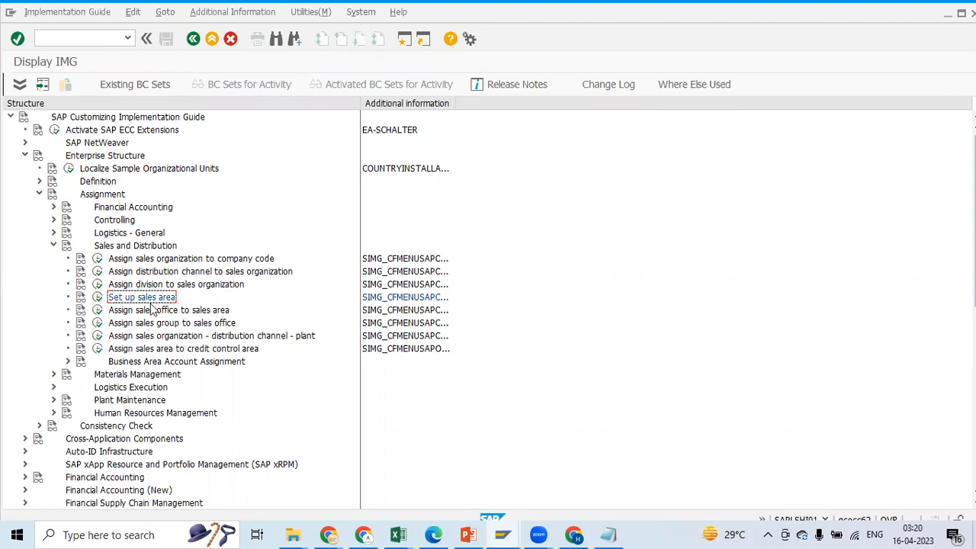
Open the Assign sales office to sales area activity and start new entries
left_click(99, 311)
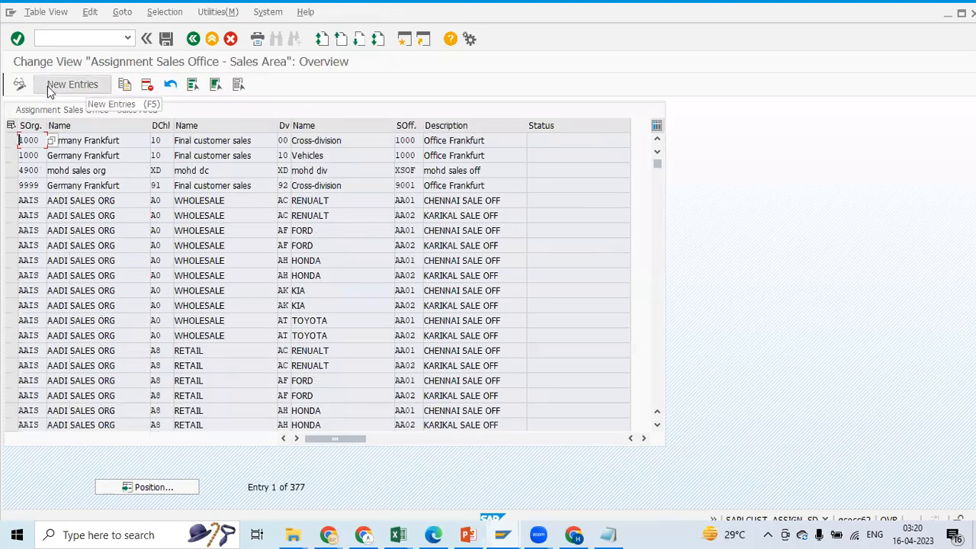
left_click(50, 89)
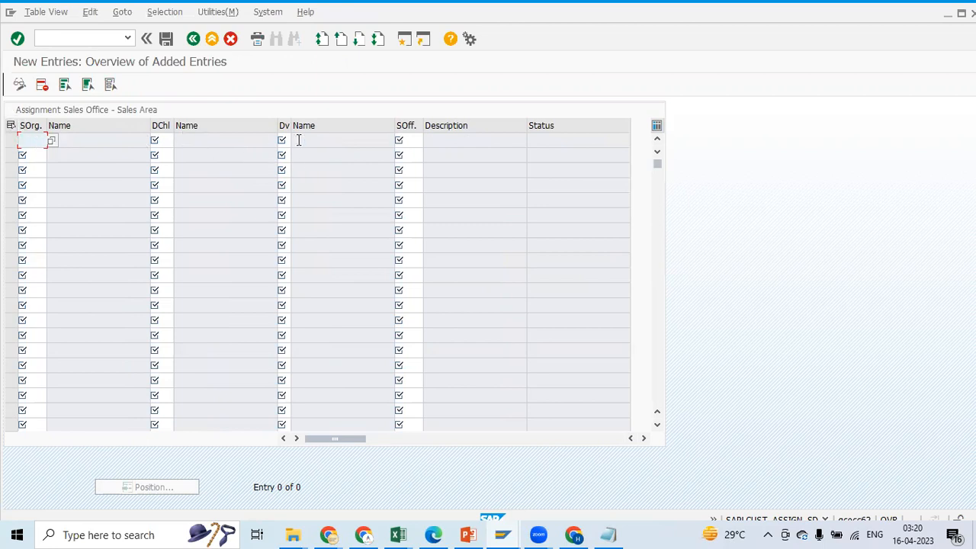
key("BackSpace")
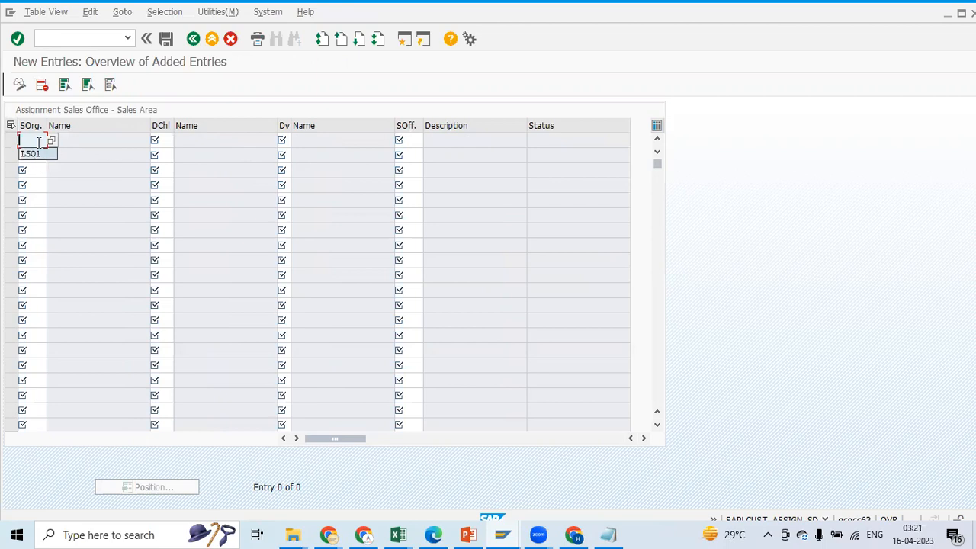
Fill in sales organization P100 for the new sales office assignment, copied from the Excel notes
left_click(39, 142)
key("alt+Tab")
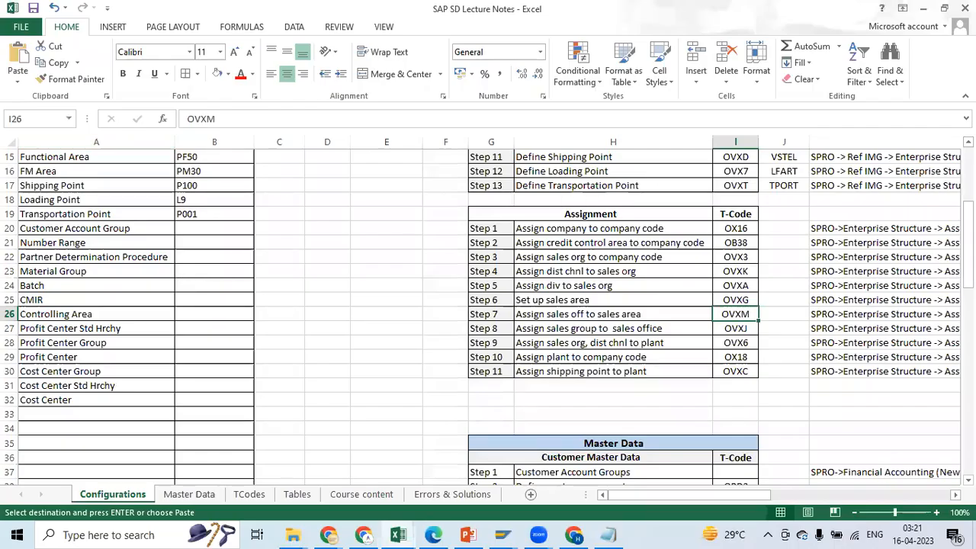
scroll(305, 273, "up", 5)
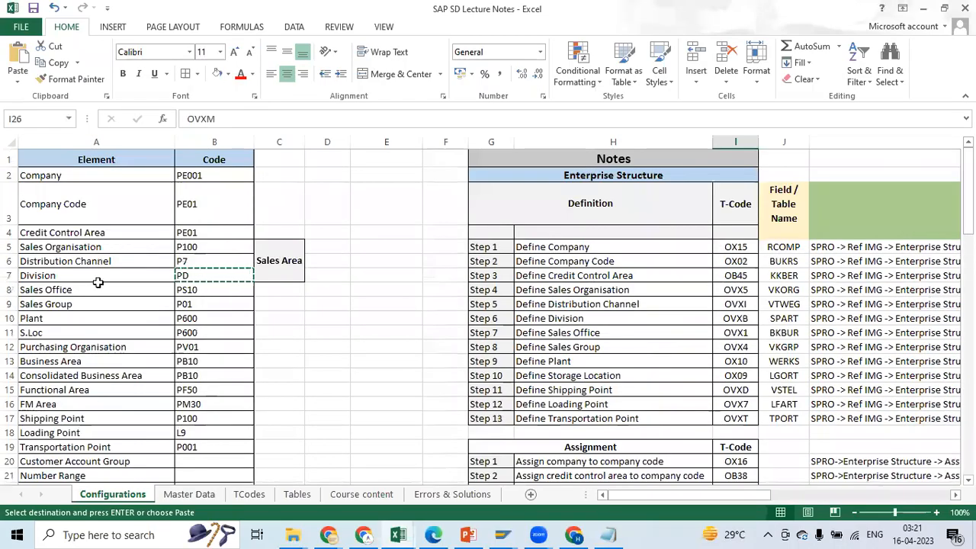
left_click(192, 232)
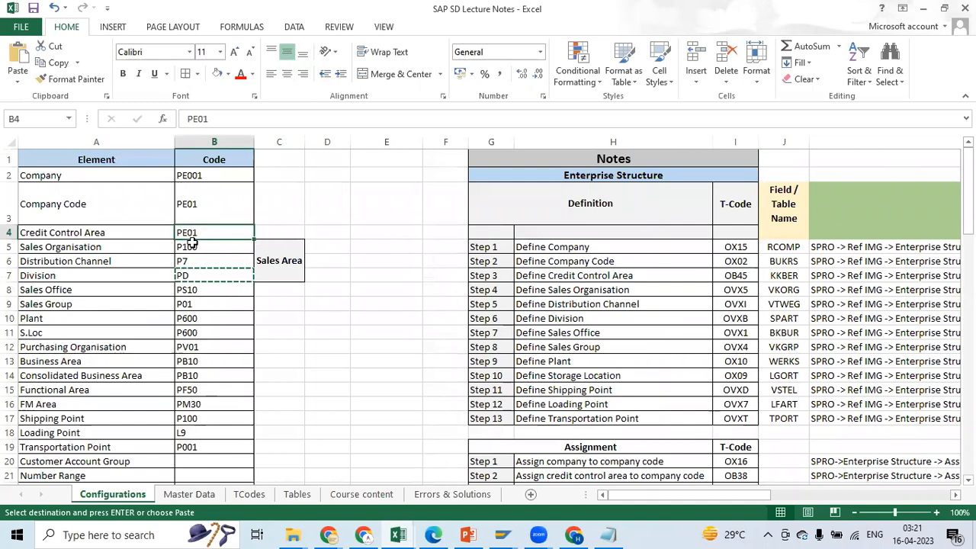
left_click(192, 247)
key("ctrl+c")
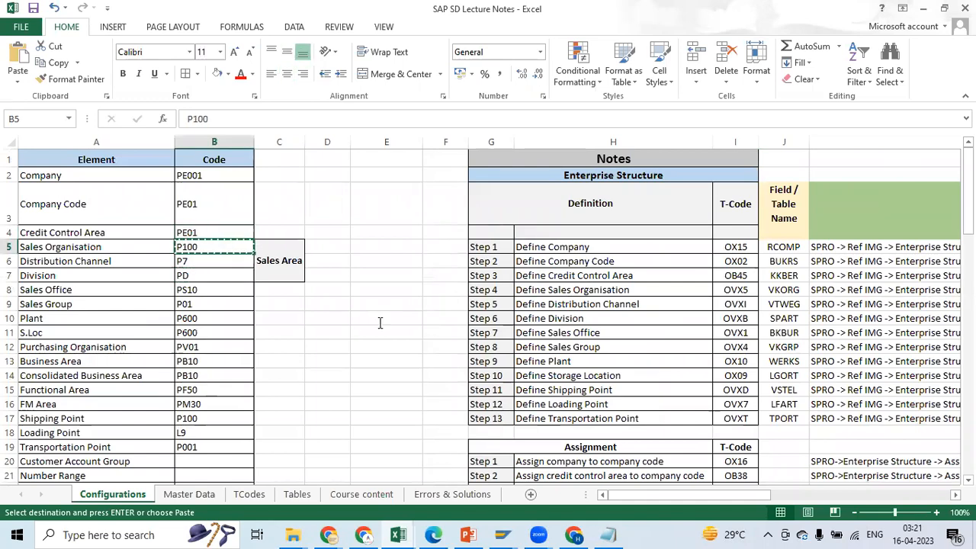
key("alt+Tab")
key("ctrl+v")
Fill in distribution channel P7 from the Excel notes in the sales office assignment row
left_click(165, 140)
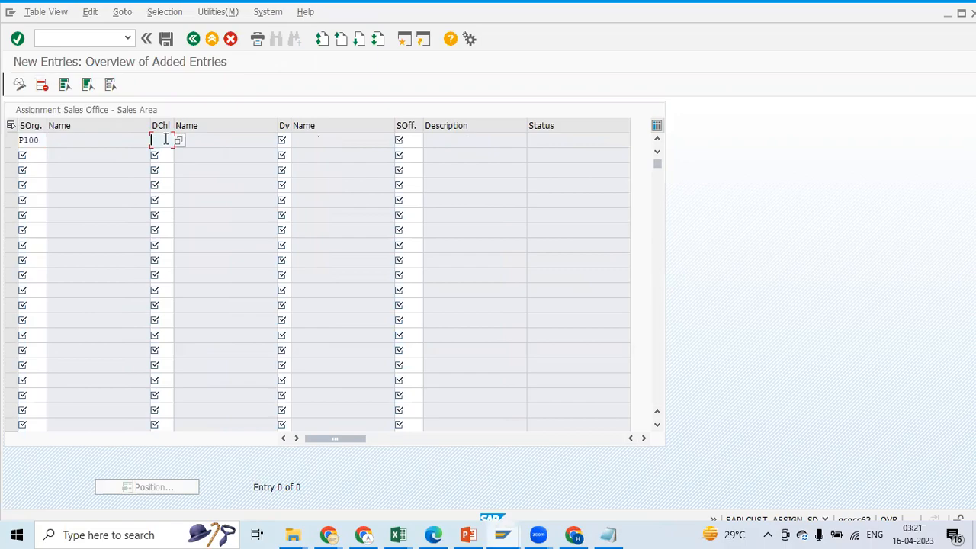
key("alt+Tab")
left_click(195, 259)
key("ctrl+c")
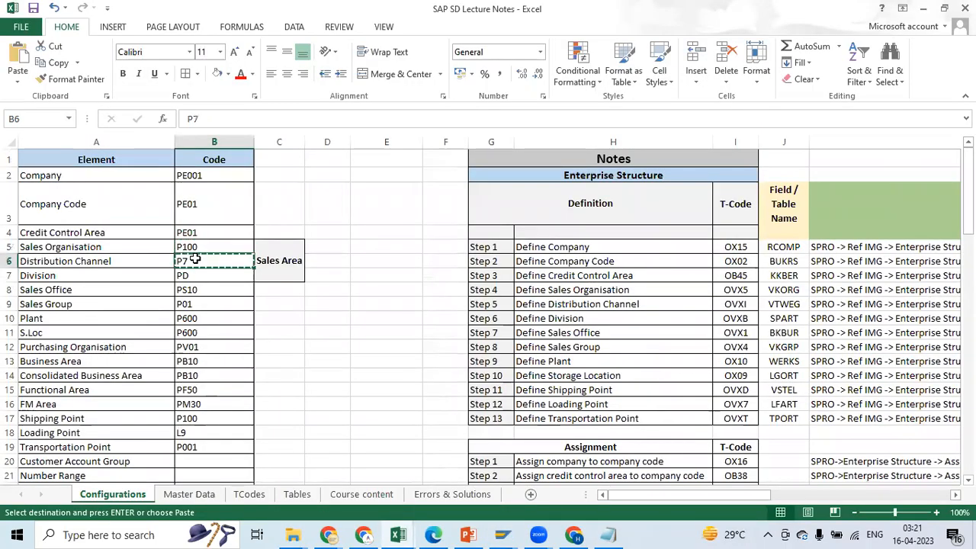
key("alt+Tab")
key("ctrl+v")
Fill in division PD from the Excel notes in the sales office assignment row
left_click(286, 142)
key("alt+Tab")
left_click(196, 288)
left_click(196, 276)
key("ctrl+c")
key("alt+Tab")
key("ctrl+v")
Complete the P100 / P7 / PD row with sales office PS10 copied from the Excel notes
left_click(408, 141)
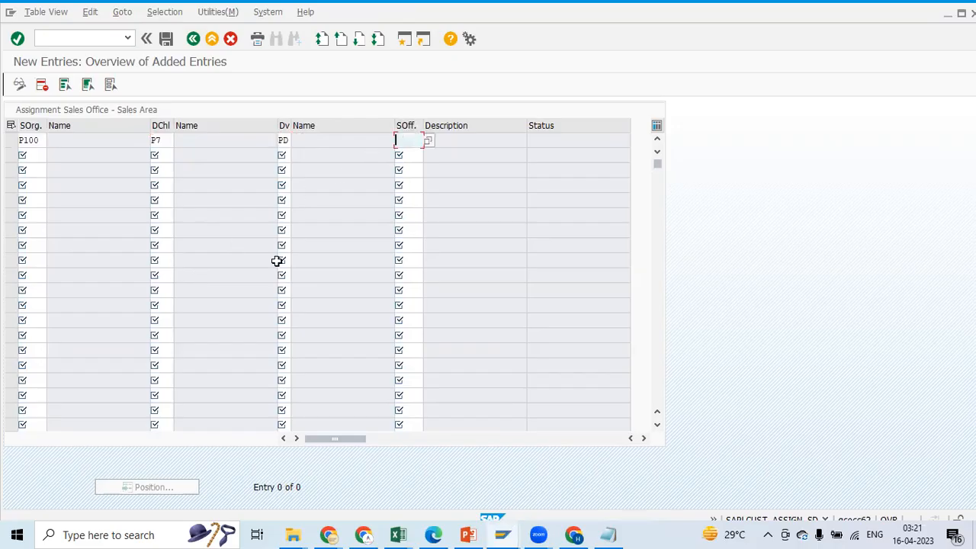
key("alt+Tab")
left_click(198, 287)
key("ctrl+c")
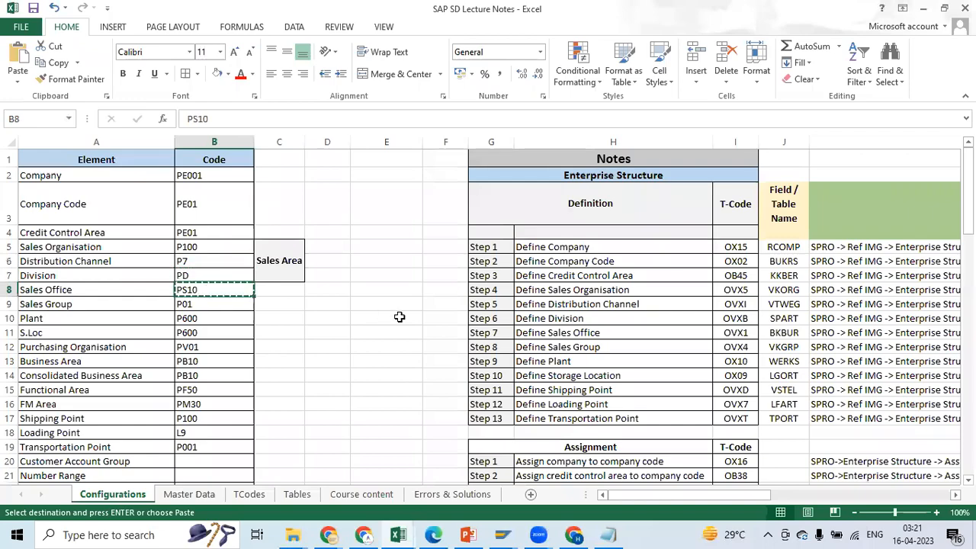
key("alt+Tab")
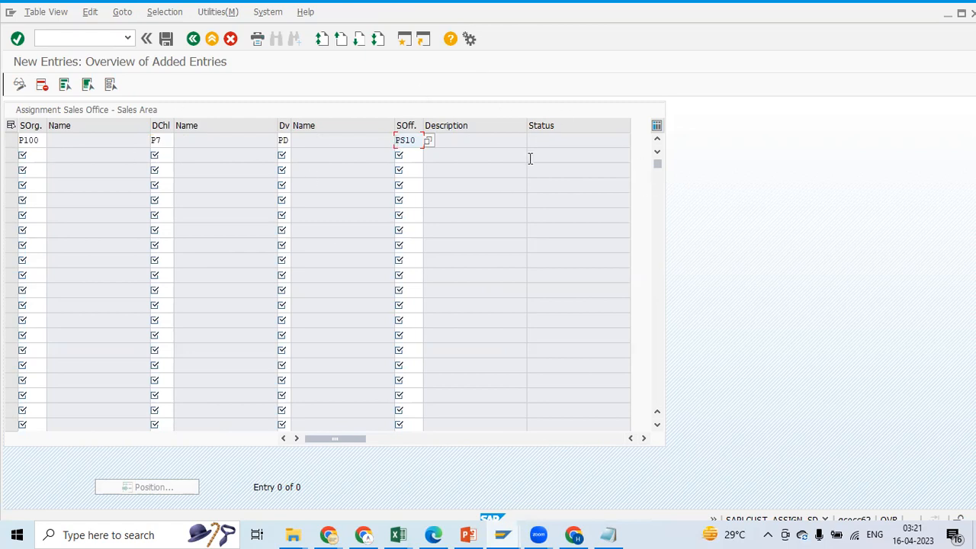
Save the sales office assignment under the PE Enterprise Structure (Assn) customizing request and return to the assignment overview
left_click(165, 38)
left_click(154, 237)
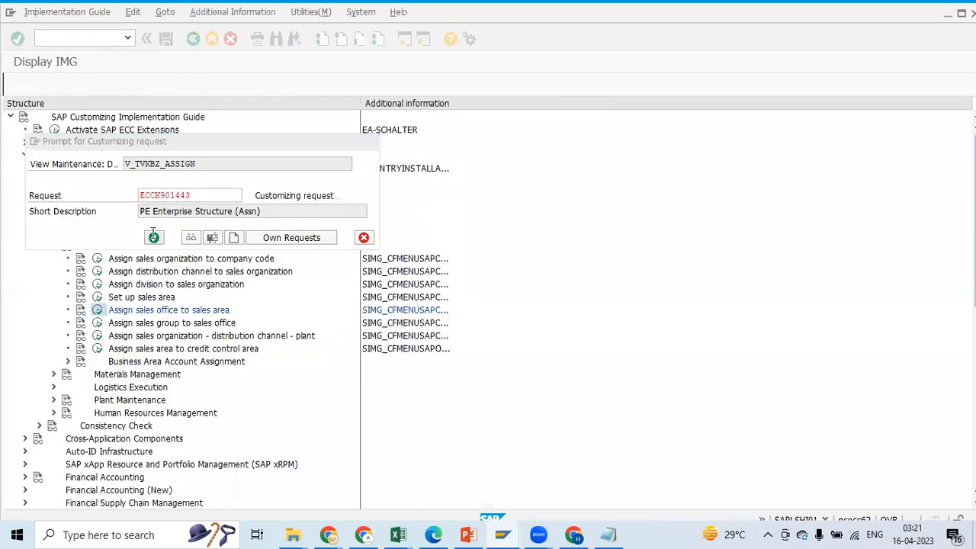
left_click(193, 38)
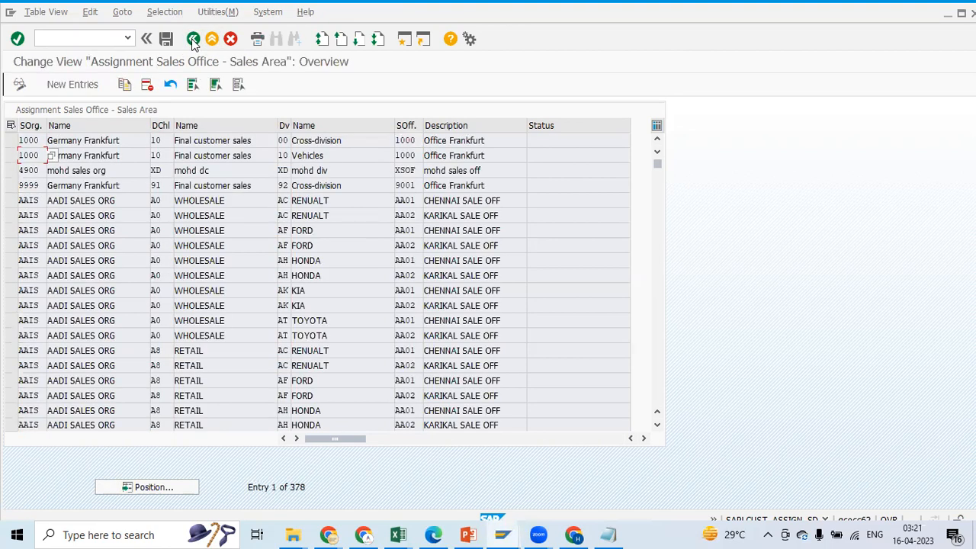
Check Step 8, Assign sales group to sales office, and its T-code in the Excel notes
left_click(412, 529)
left_click(330, 488)
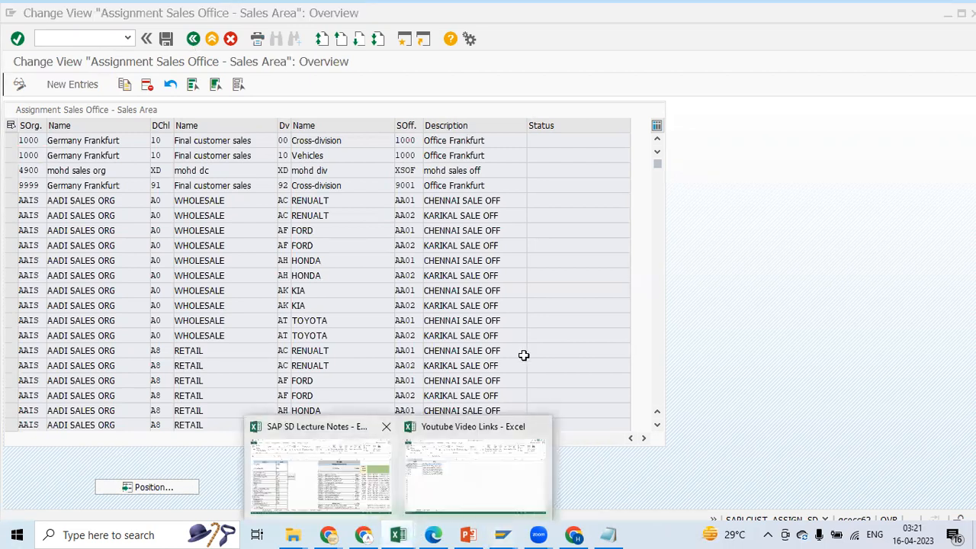
left_click_drag(967, 190, 967, 221)
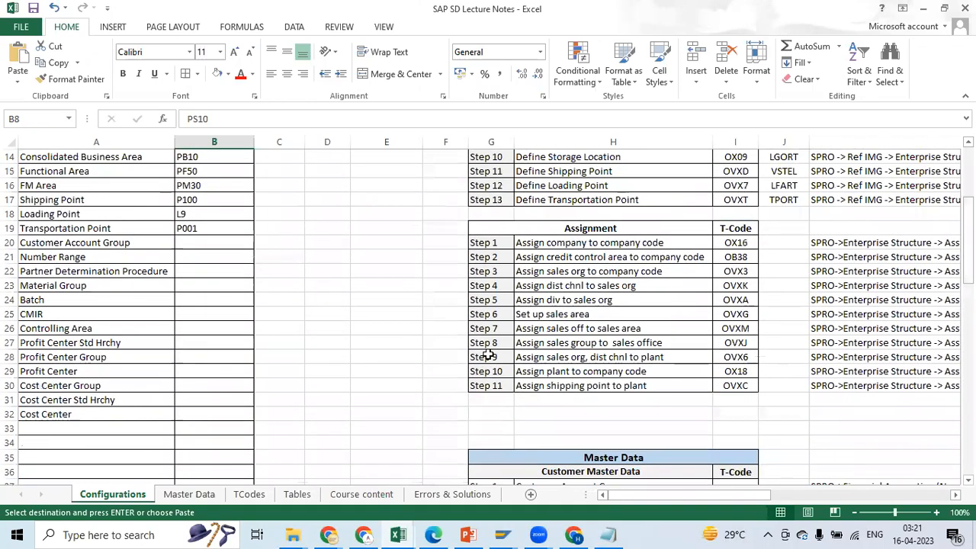
left_click(491, 356)
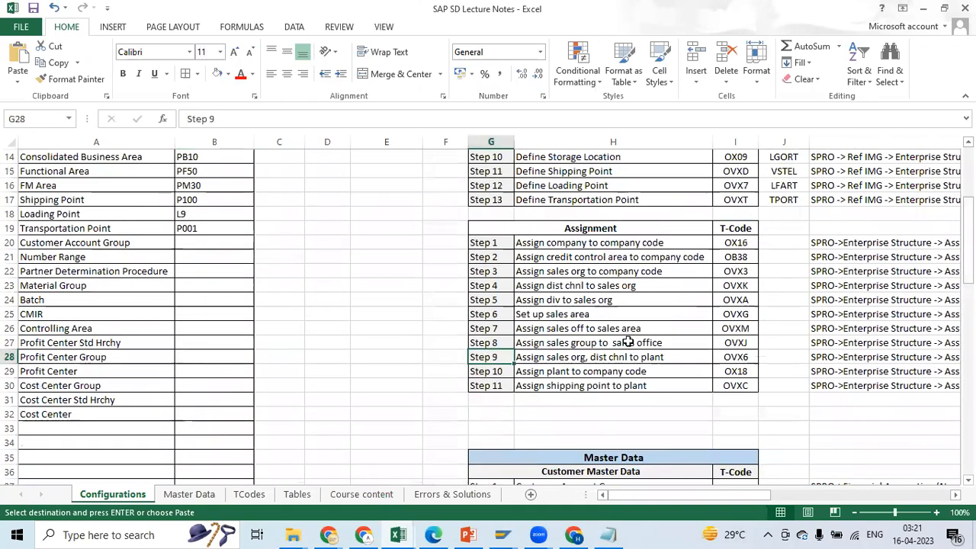
left_click(500, 342)
left_click(572, 328)
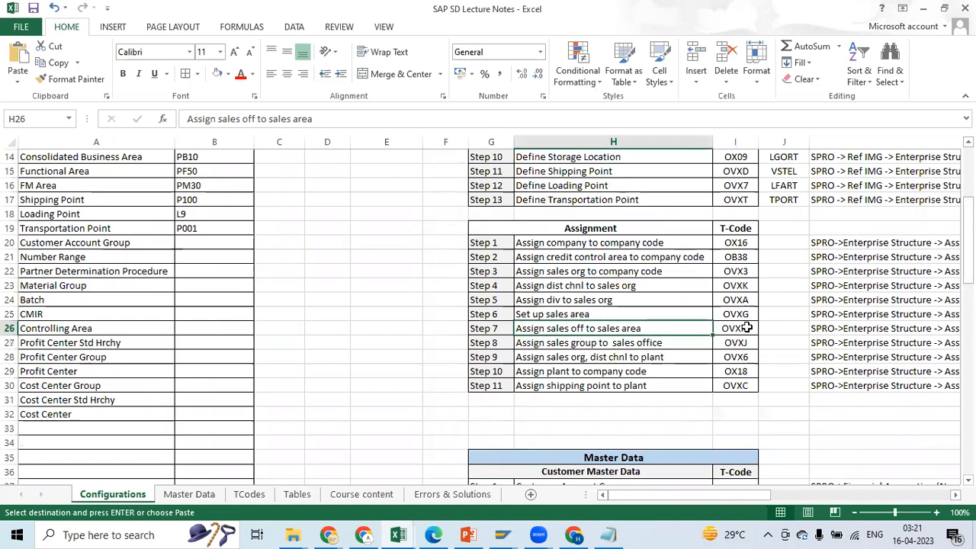
left_click(493, 343)
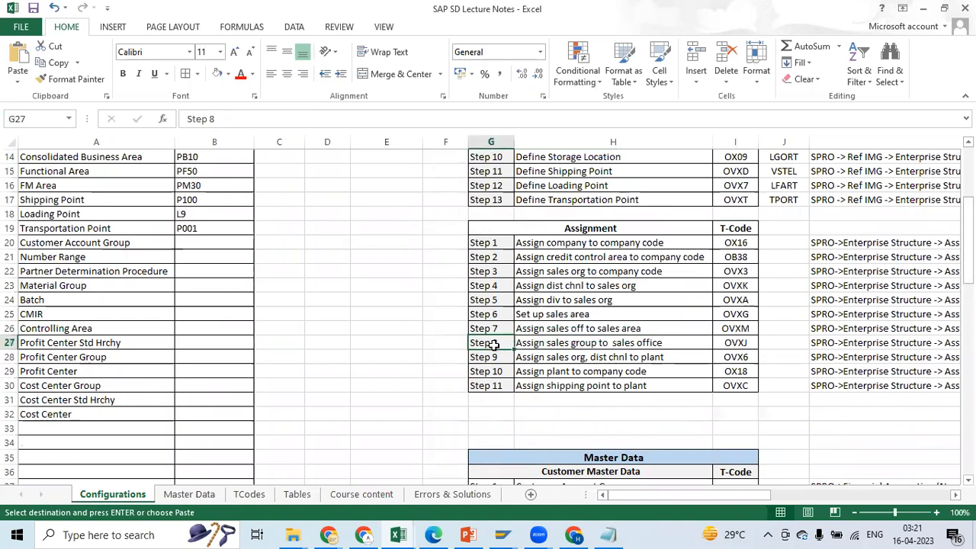
left_click(555, 344)
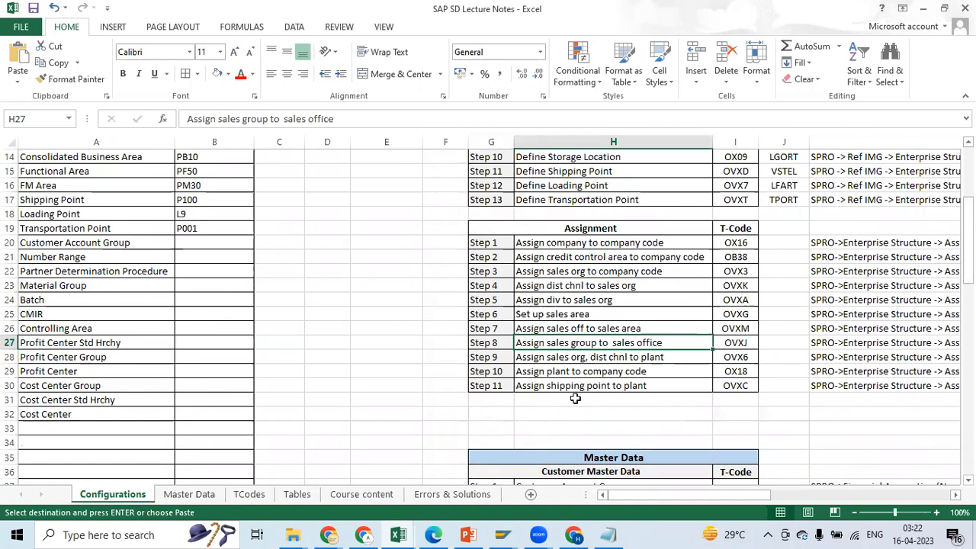
left_click(735, 353)
left_click(732, 342)
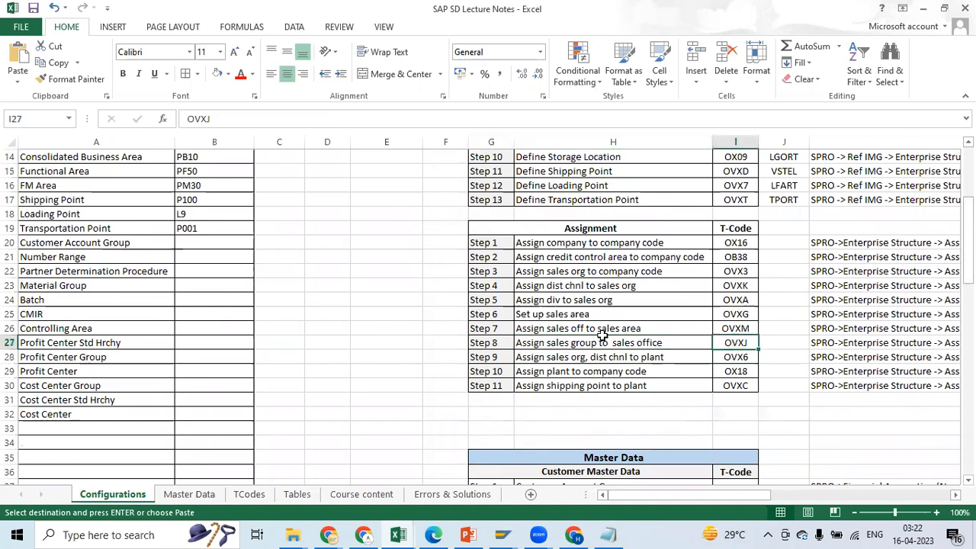
left_click(575, 341)
Switch back to SAP, leave the sales office assignment, and start new entries in Assign sales group to sales office
left_click(505, 535)
left_click(193, 39)
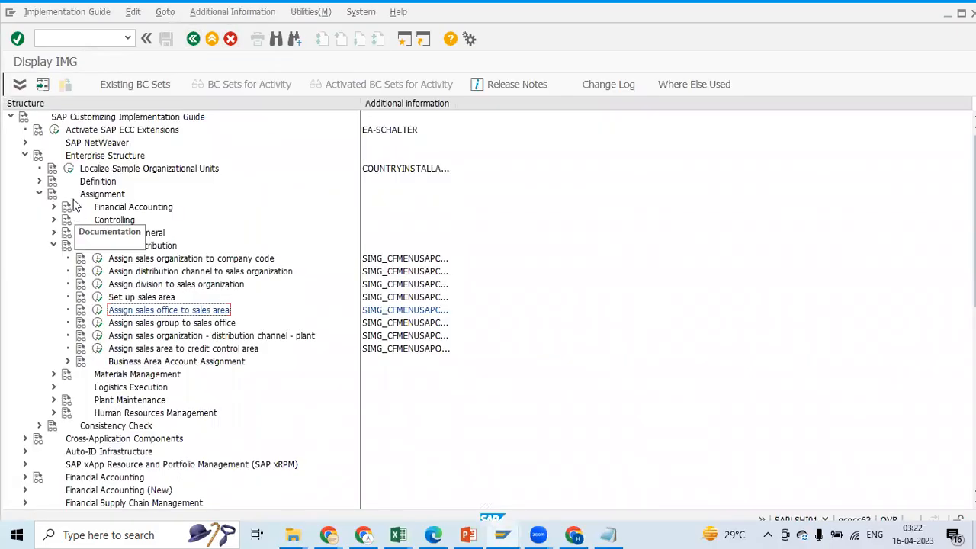
left_click(98, 323)
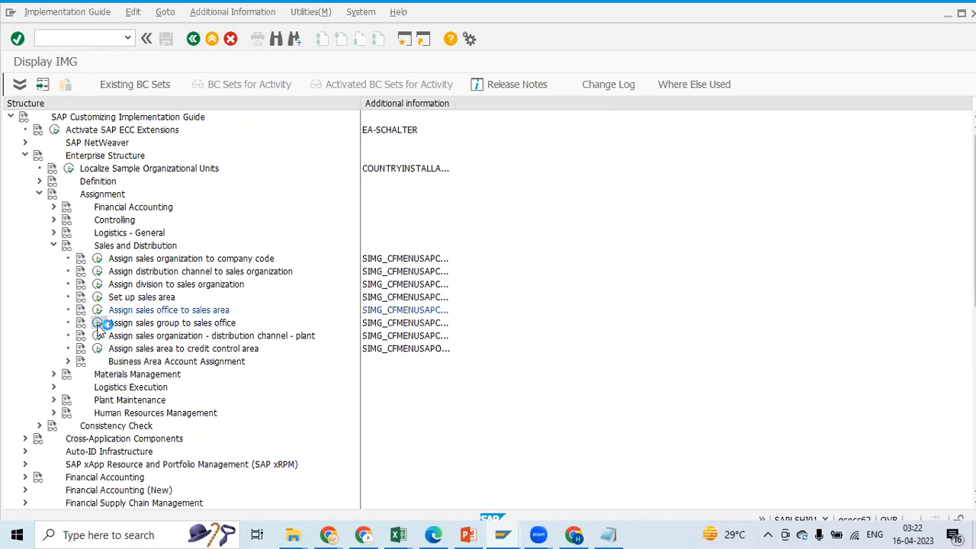
left_click(71, 85)
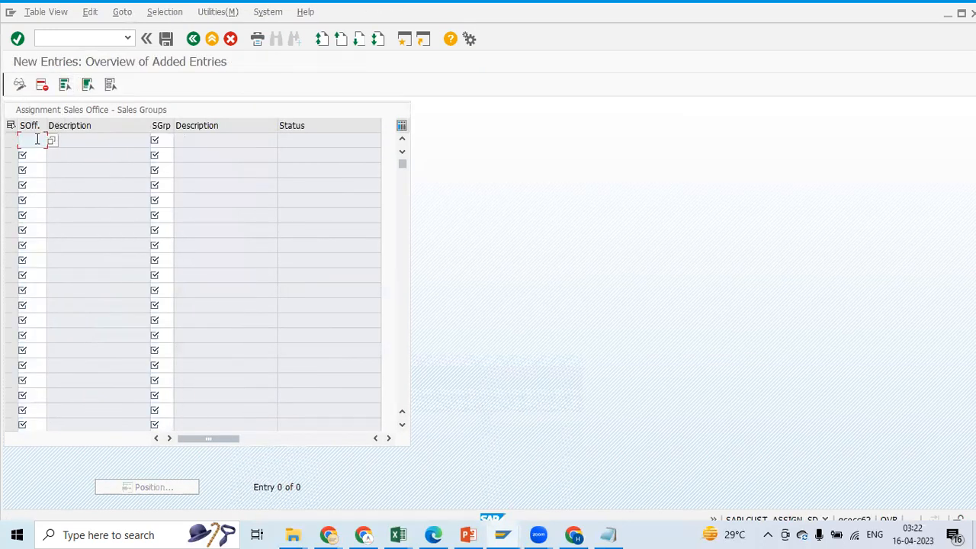
Fill in sales office PS10 from the Excel notes in the new sales group assignment row
key("alt+Tab")
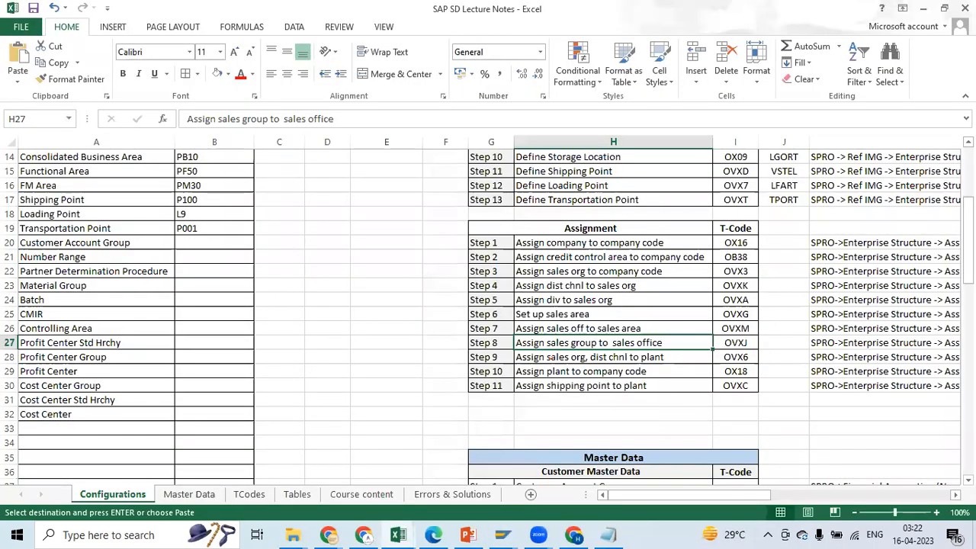
scroll(602, 284, "up", 5)
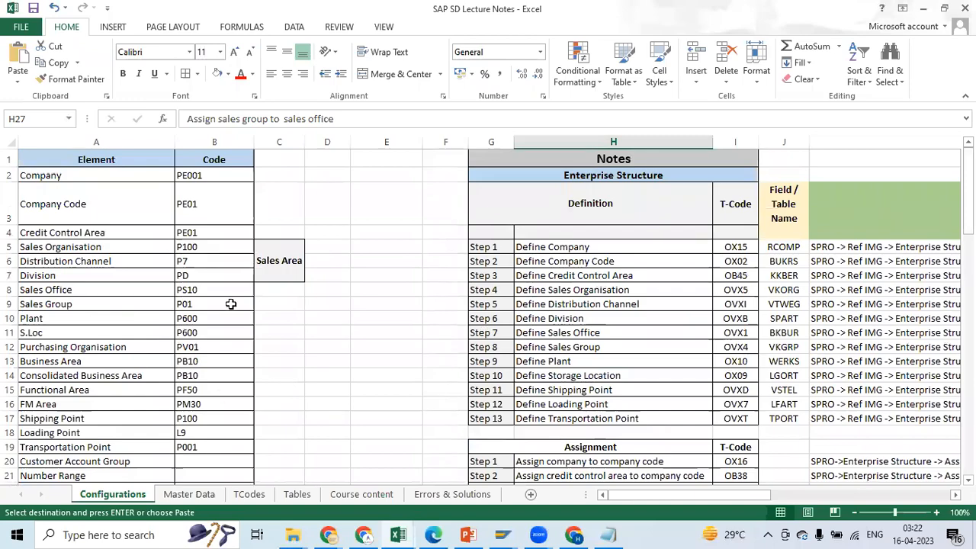
left_click(218, 284)
key("ctrl+c")
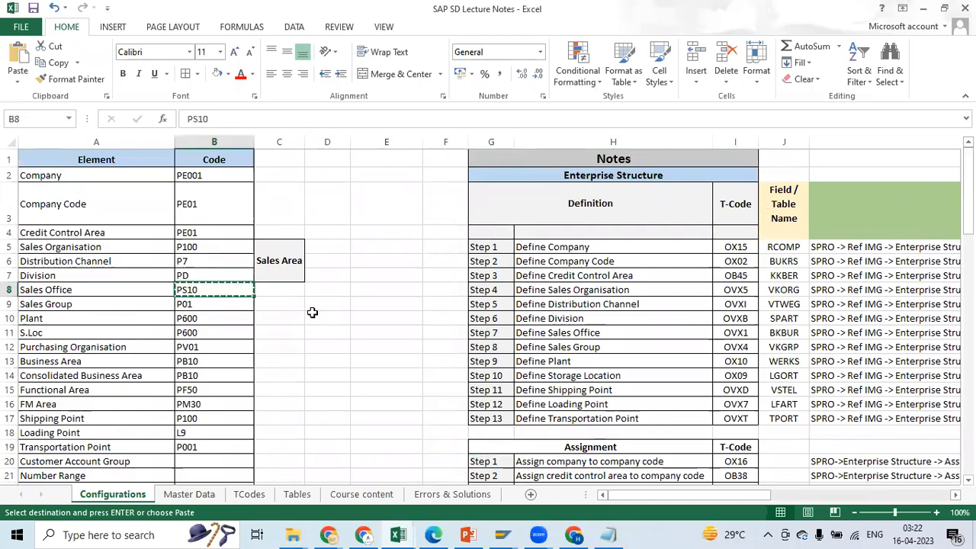
key("alt+Tab")
key("ctrl+v")
Add sales group P01 from the Excel notes to the PS10 row and save it under the PE Enterprise Structure (Assn) customizing request
left_click(171, 139)
key("alt+Tab")
left_click(193, 302)
key("ctrl+c")
key("alt+Tab")
key("ctrl+v")
left_click(170, 41)
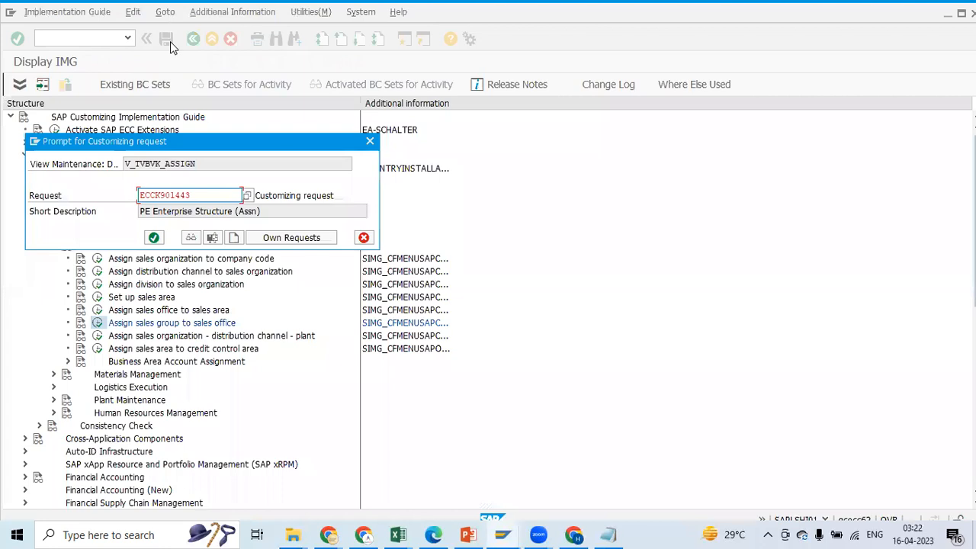
left_click(153, 237)
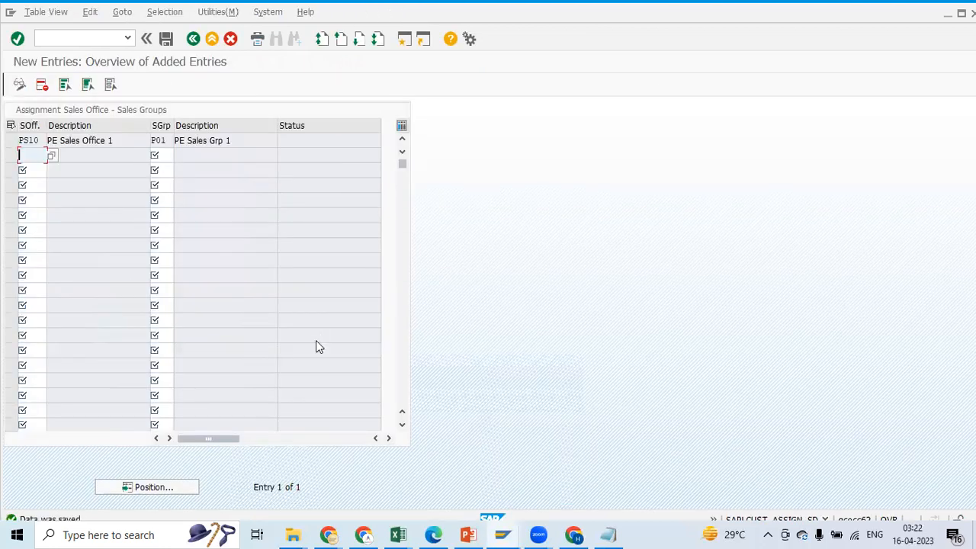
Check Step 9, Assign sales org, dist chnl to plant, and its T-code in the Excel notes
key("alt+Tab")
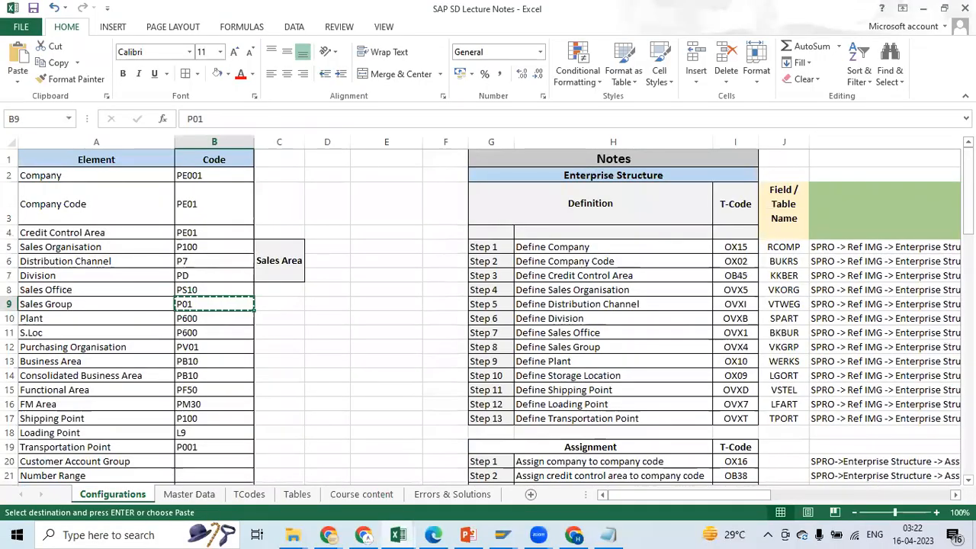
left_click_drag(968, 191, 969, 273)
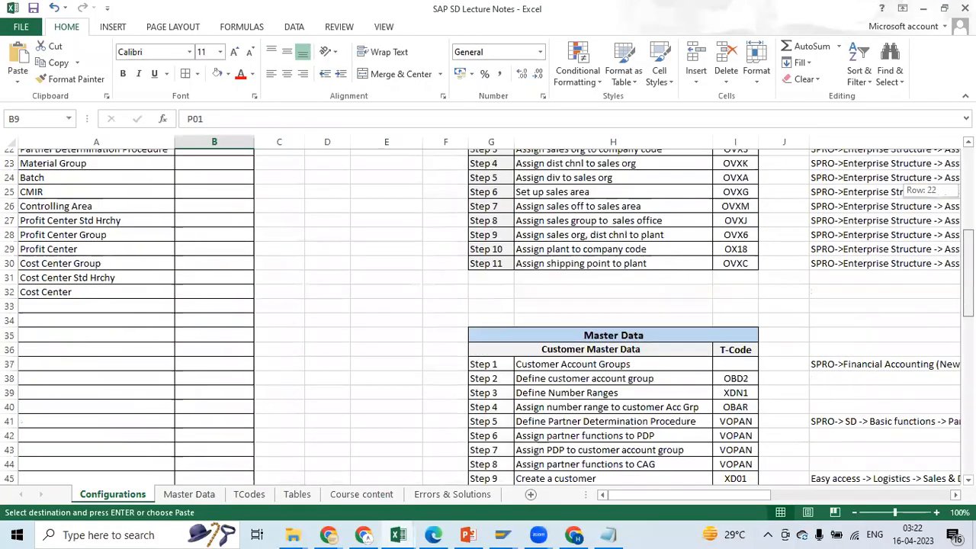
left_click_drag(968, 192, 968, 183)
left_click(529, 301)
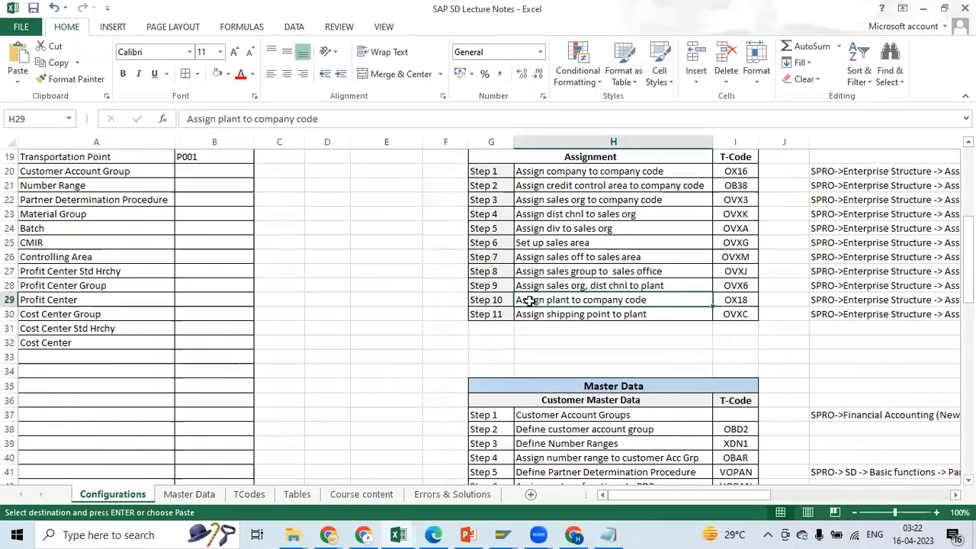
left_click(552, 285)
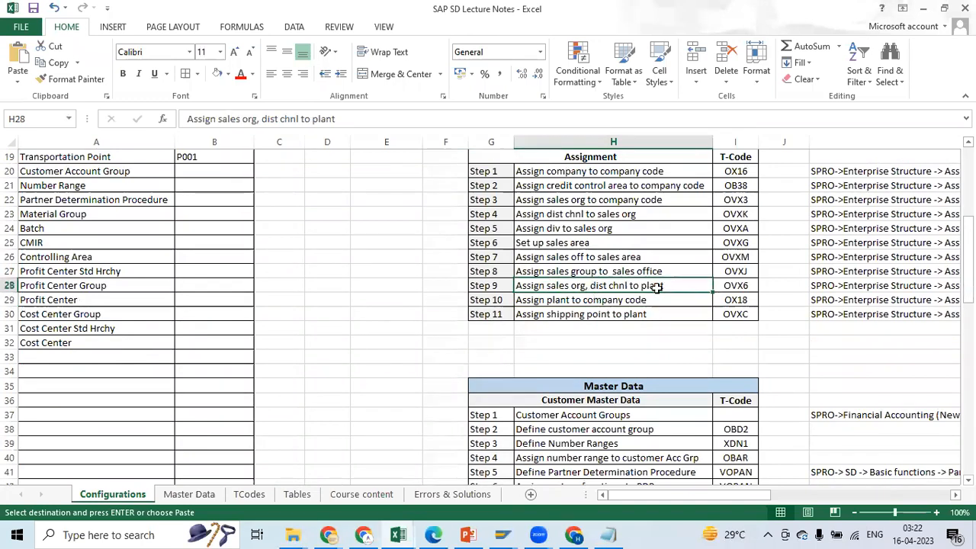
left_click(494, 287)
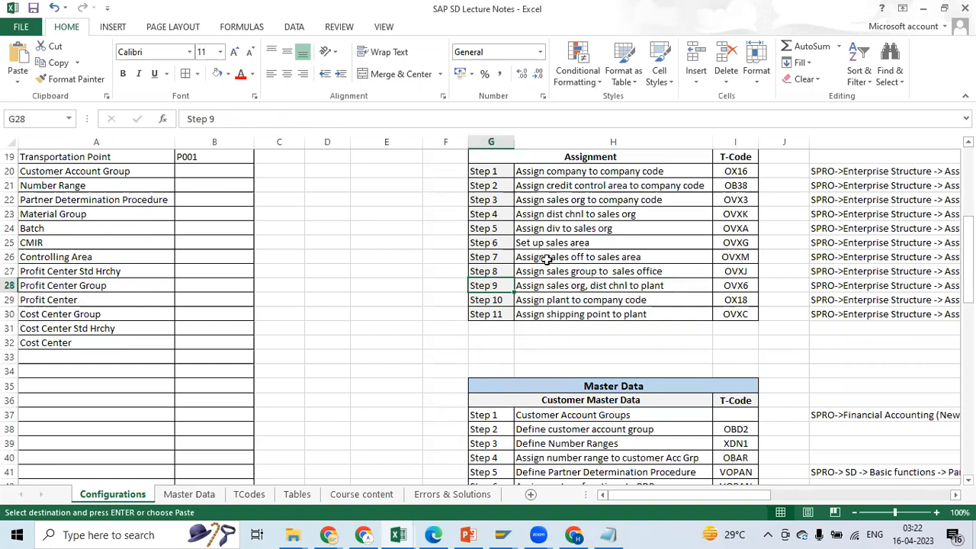
left_click(744, 271)
left_click(497, 284)
left_click(736, 285)
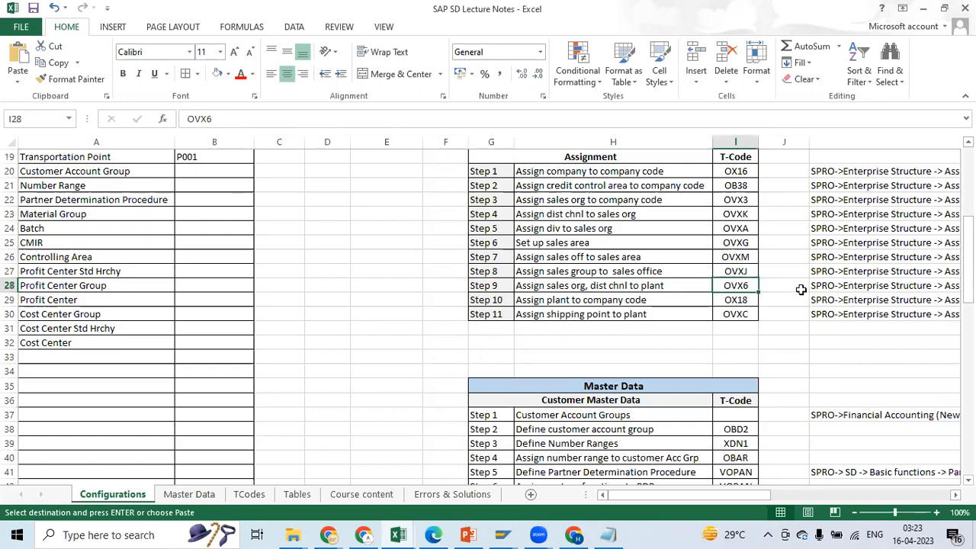
Switch back to SAP, leave the sales group assignment, and start new entries in Assign sales organization - distribution channel - plant
key("alt+Tab")
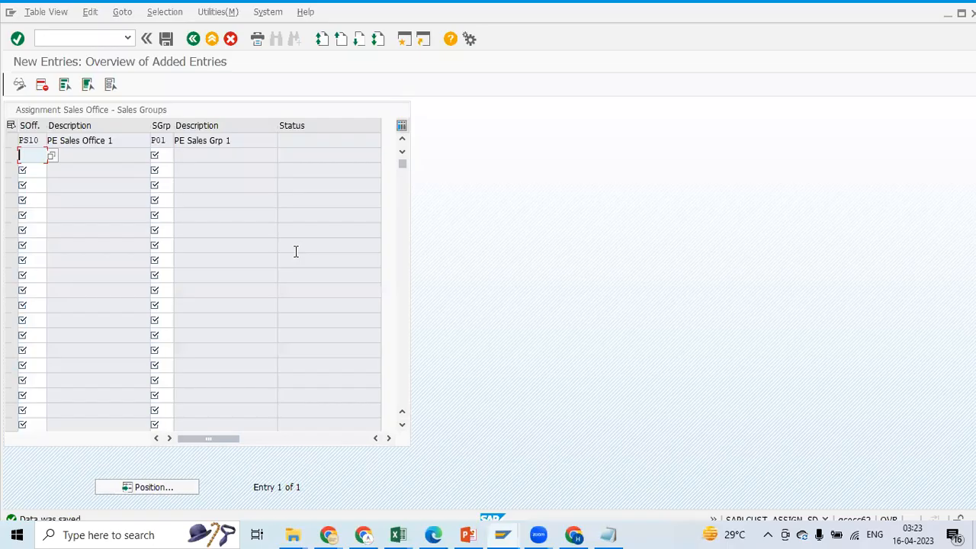
left_click(193, 42)
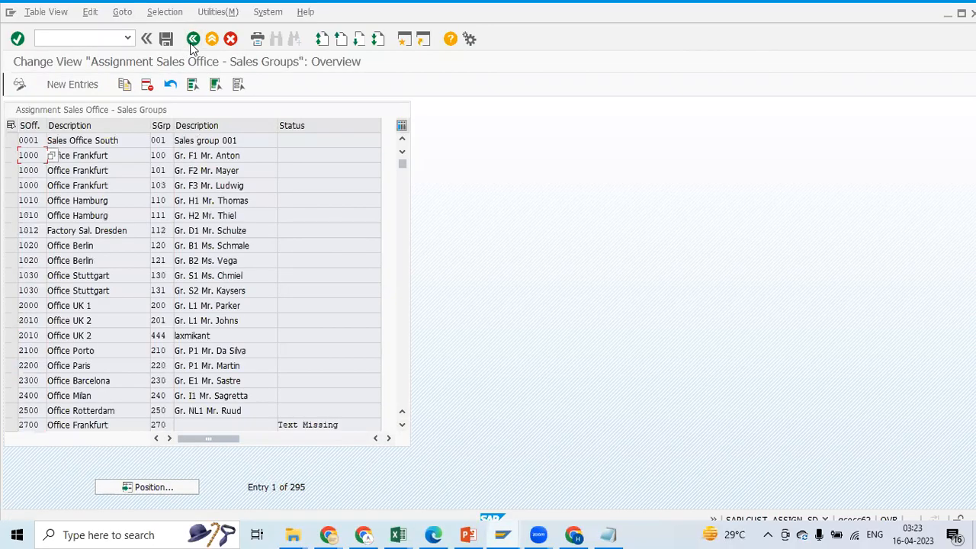
left_click(193, 39)
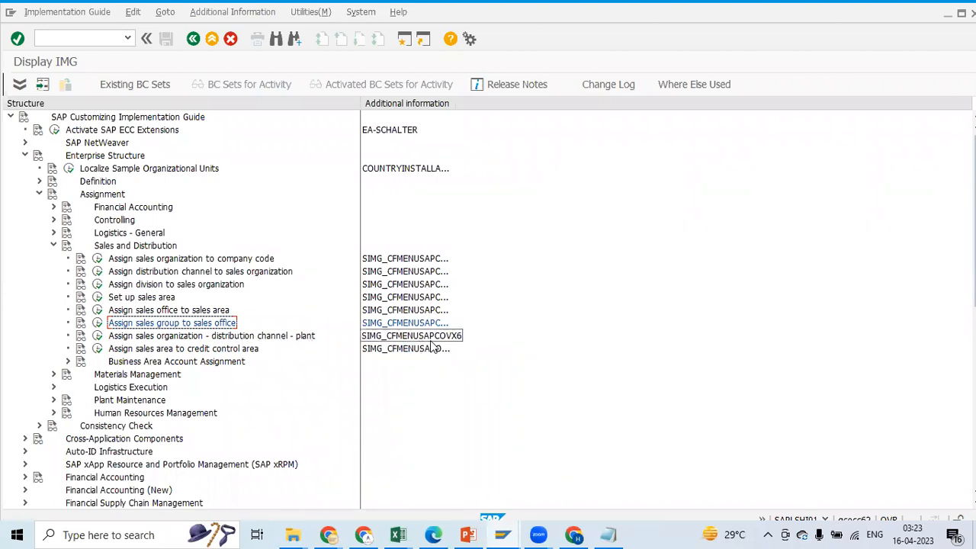
left_click(98, 337)
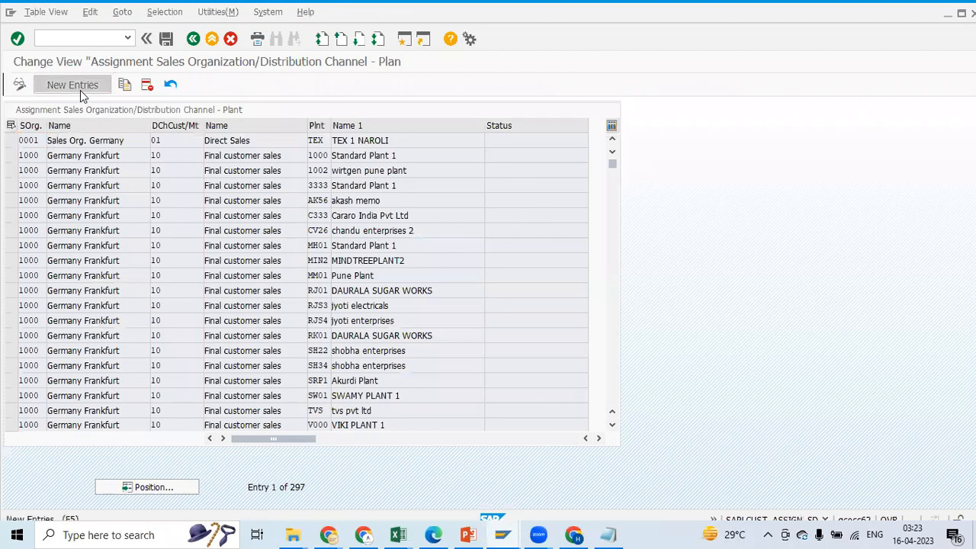
left_click(76, 85)
Fill in sales organization P100 from the Excel notes in the new plant assignment row
key("alt+Tab")
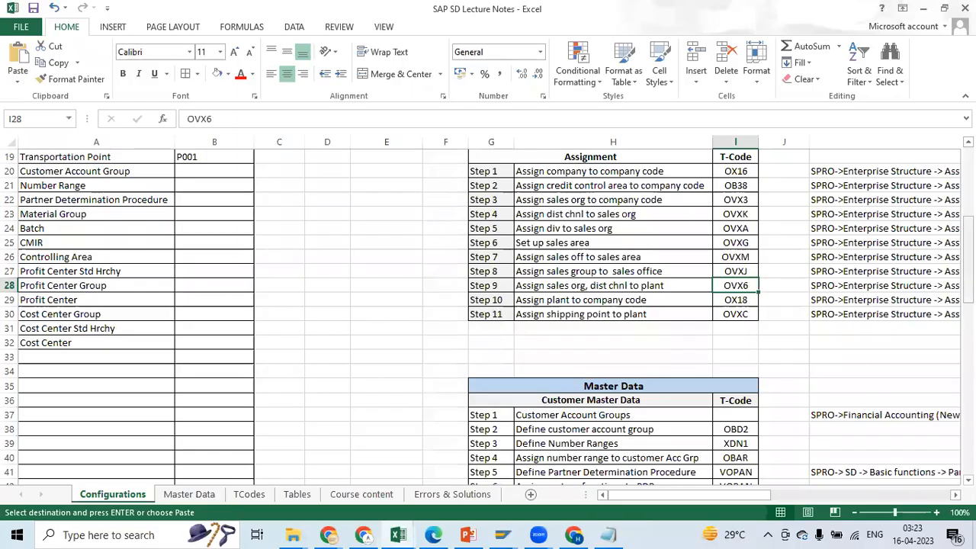
scroll(295, 284, "up", 6)
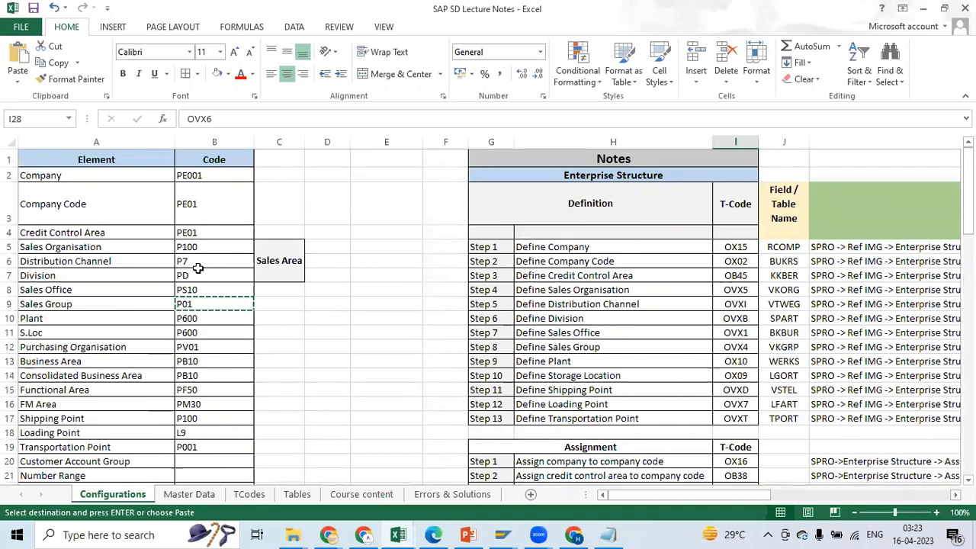
left_click(195, 233)
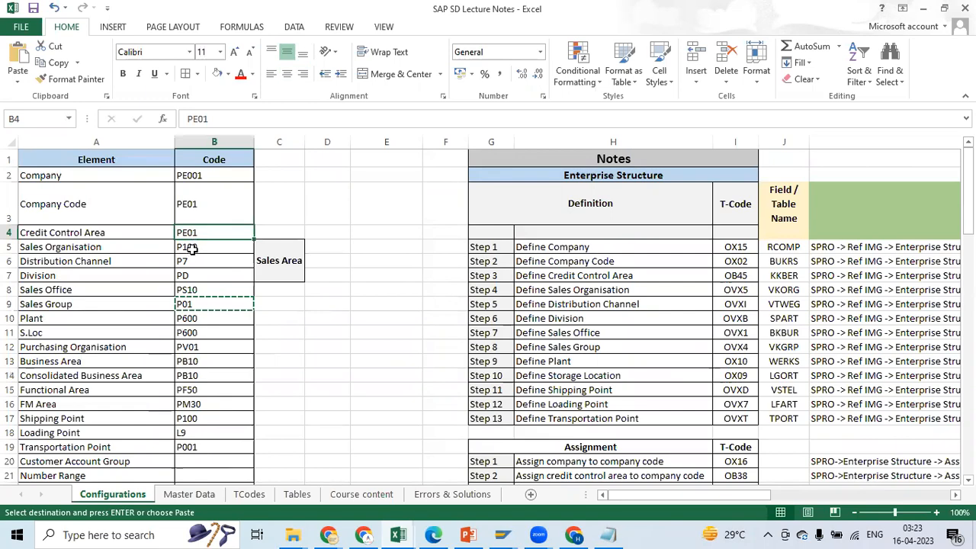
left_click(192, 249)
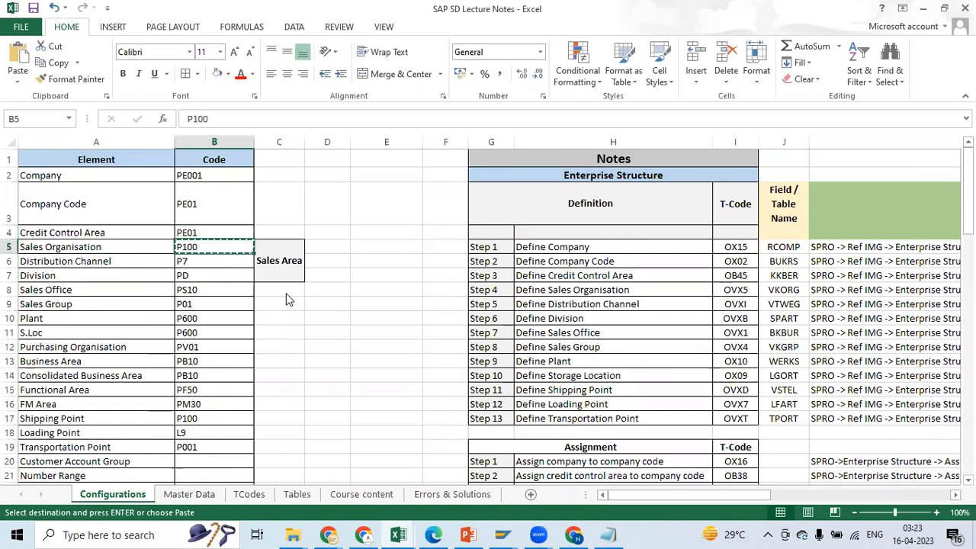
key("alt+Tab")
type("P100")
Fill in distribution channel P7 from the Excel notes in the P100 row
left_click(183, 140)
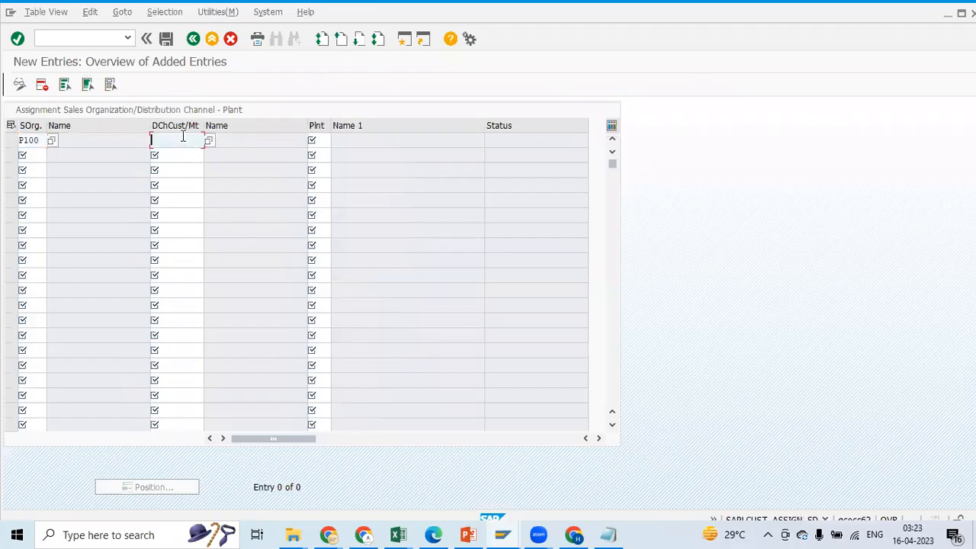
key("alt+Tab")
left_click(204, 261)
key("ctrl+c")
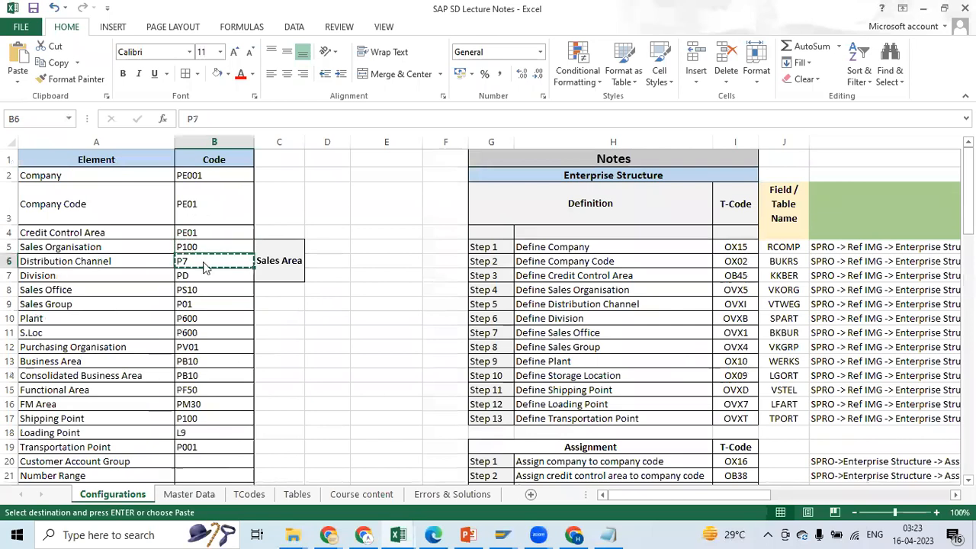
key("alt+Tab")
key("ctrl+v")
left_click(318, 140)
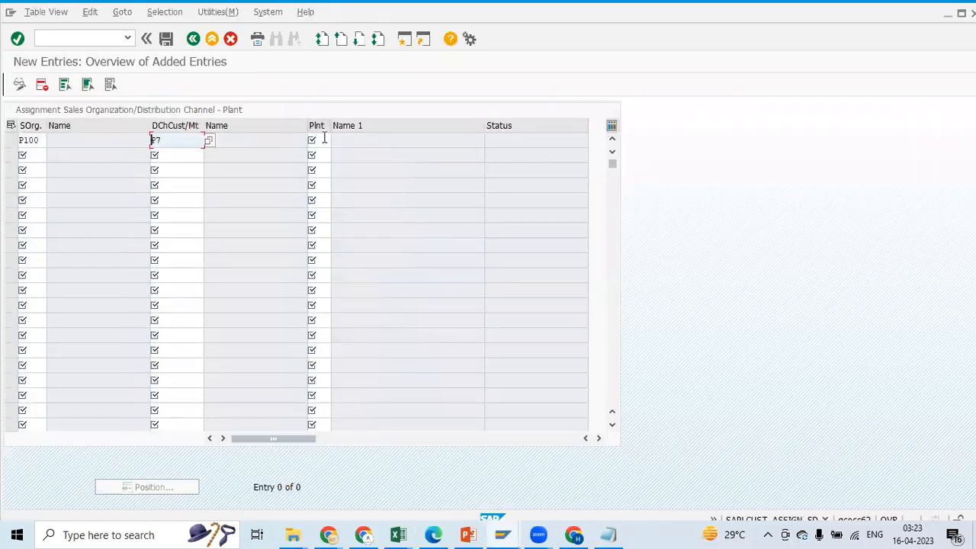
key("alt+Tab")
left_click(200, 273)
key("ctrl+c")
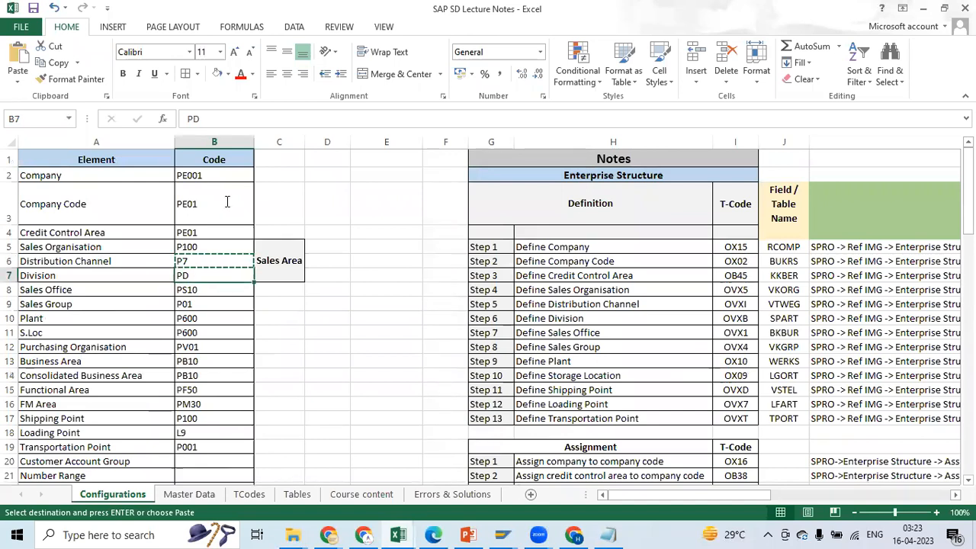
key("alt+Tab")
left_click(177, 142)
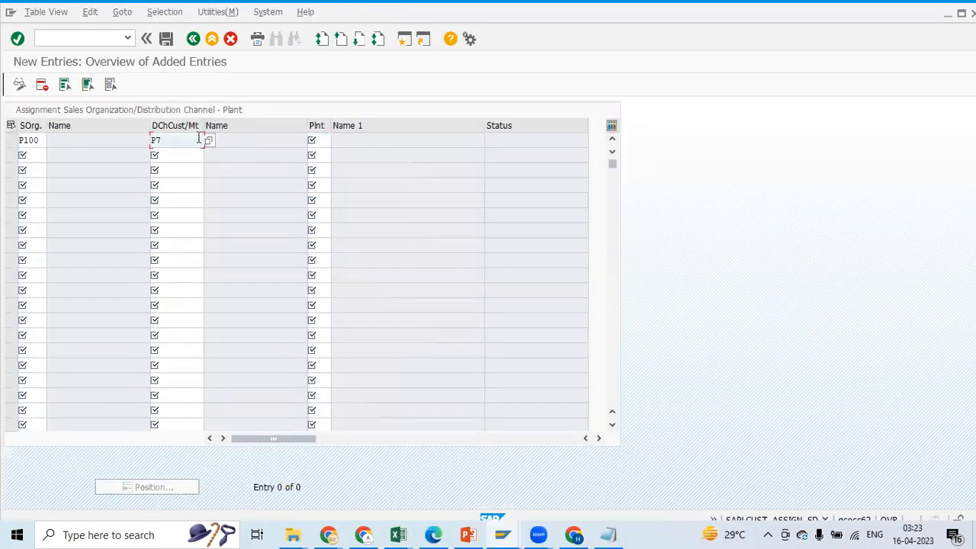
Add plant P600 from the Excel notes to the P100 / P7 row and save it under the PE Enterprise Structure (Assn) customizing request
key("alt+Tab")
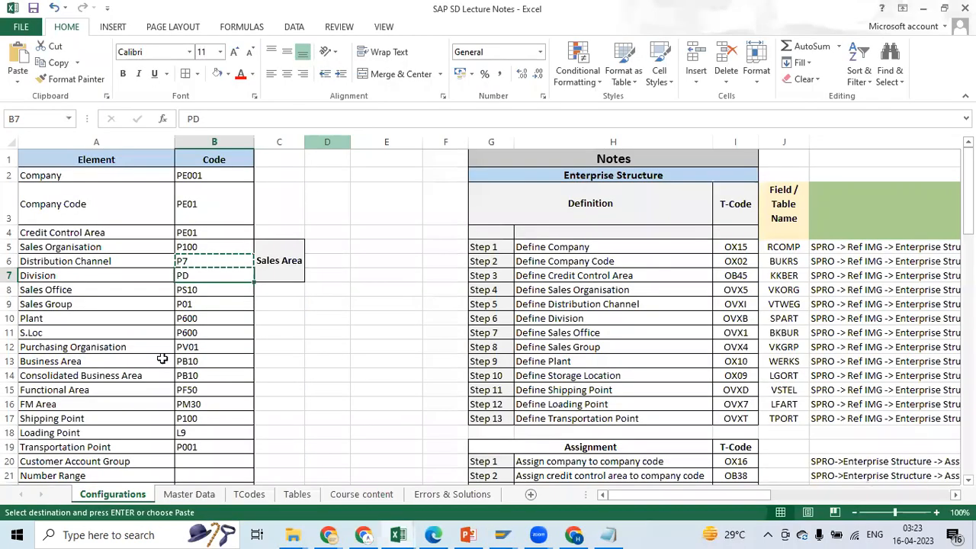
left_click_drag(195, 330, 196, 321)
left_click(195, 320)
key("ctrl+c")
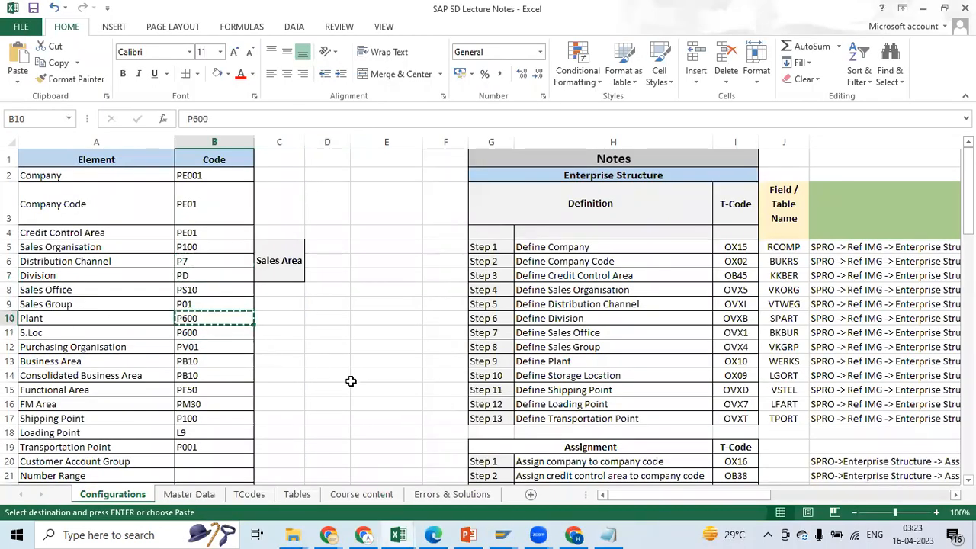
key("alt+Tab")
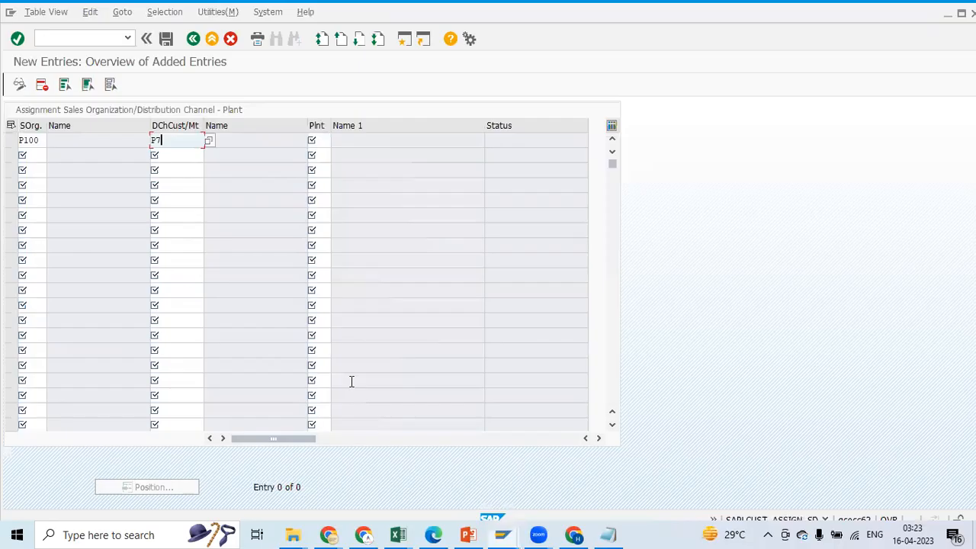
left_click(319, 143)
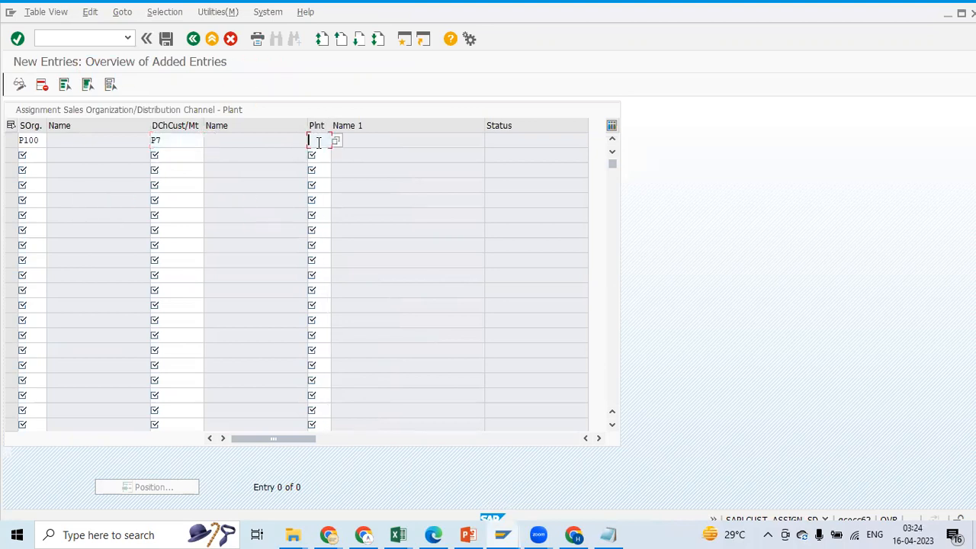
left_click(167, 39)
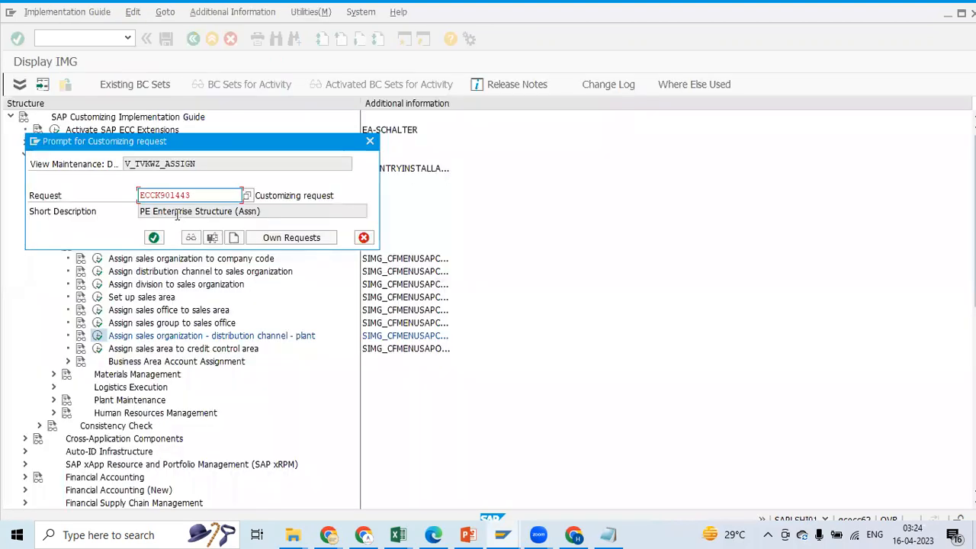
left_click(155, 238)
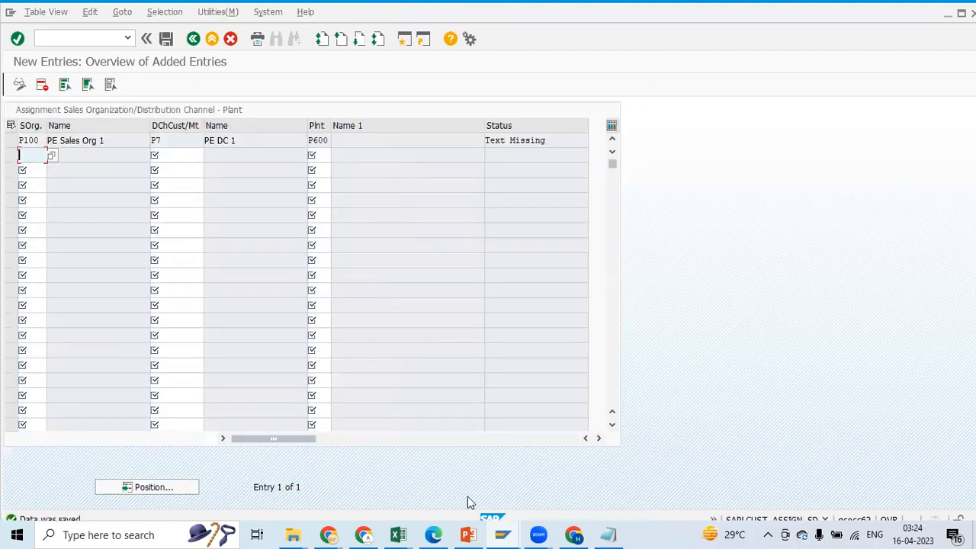
Switch to the SAP SD Lecture Notes workbook and check Step 10, Assign plant to company code, and its T-code
left_click(401, 535)
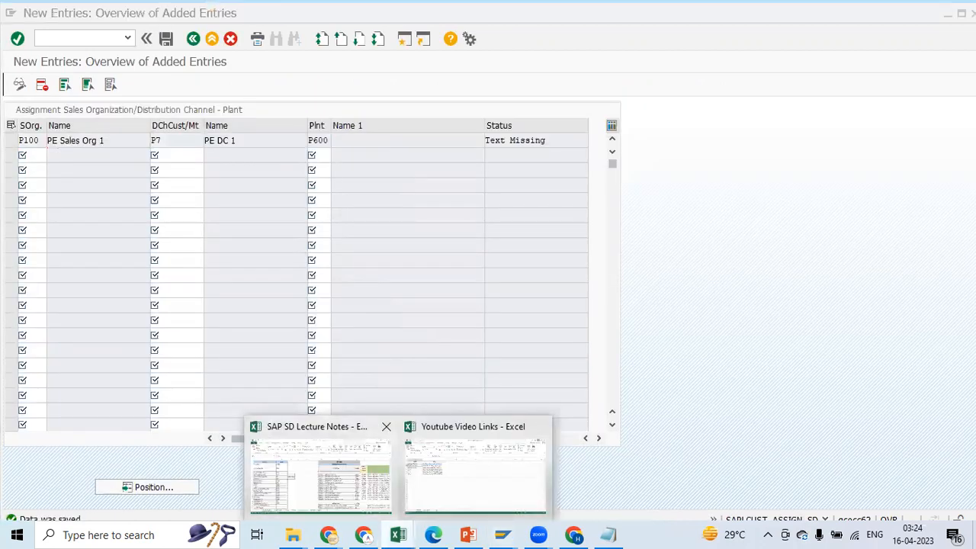
left_click(320, 469)
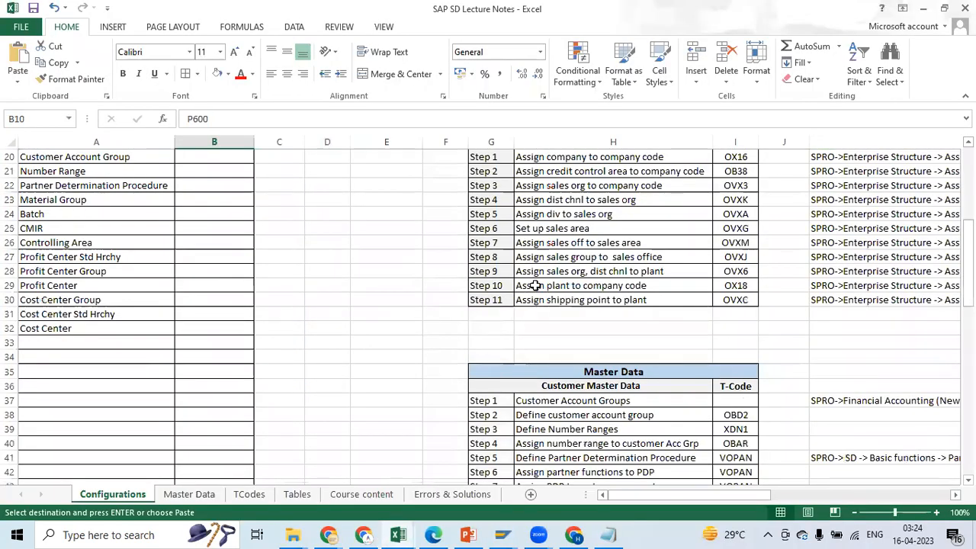
left_click(538, 285)
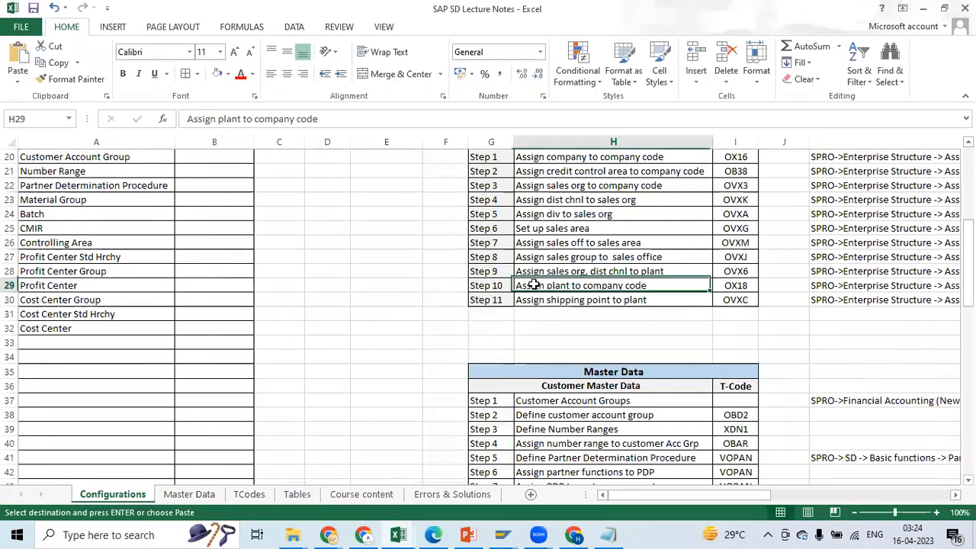
left_click(471, 285)
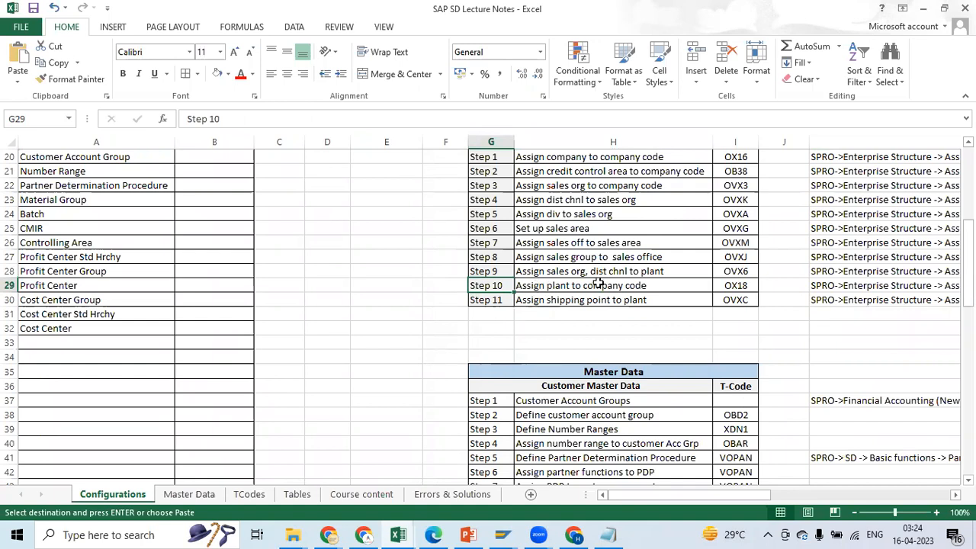
left_click(737, 287)
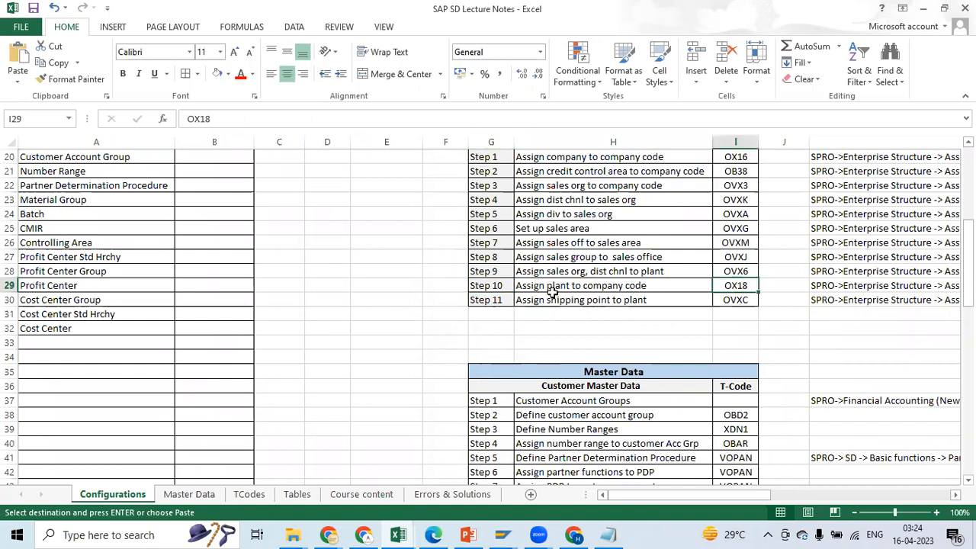
Move the Step 11 entry, Assign shipping point to plant with T-code OVXC, down one row to row 31
left_click(483, 314)
left_click_drag(485, 303, 719, 299)
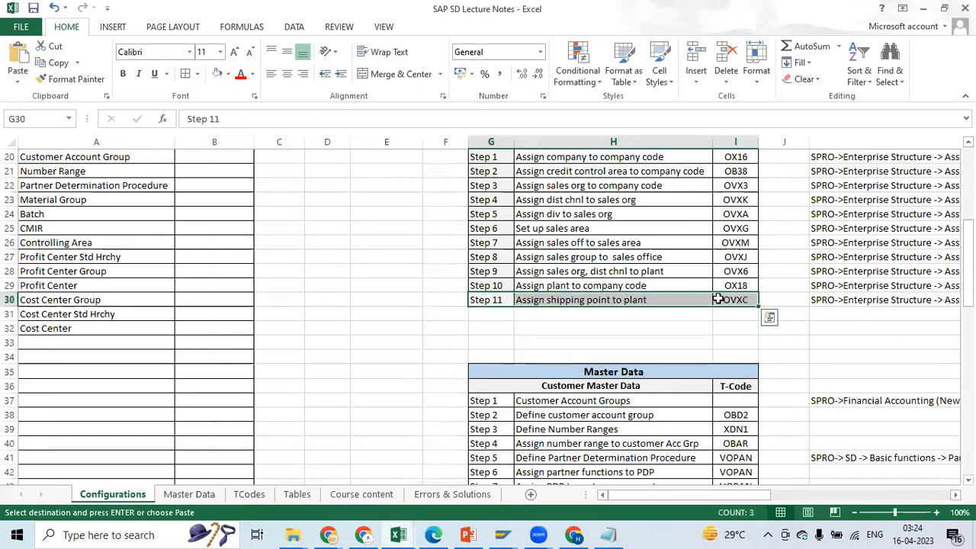
key("ctrl+c")
left_click(483, 315)
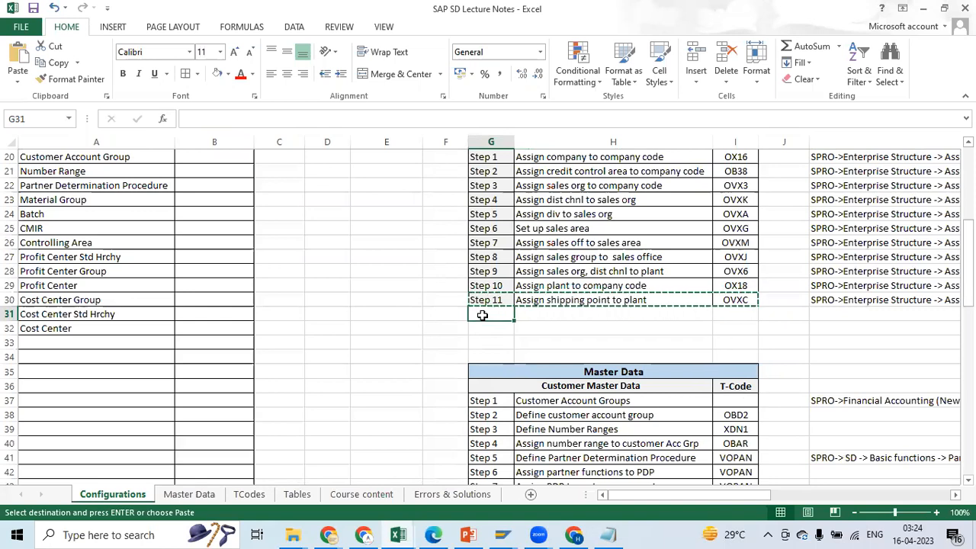
key("ctrl+v")
Copy the Step 11 label and its description from row 31 into the empty row 30
left_click(495, 303)
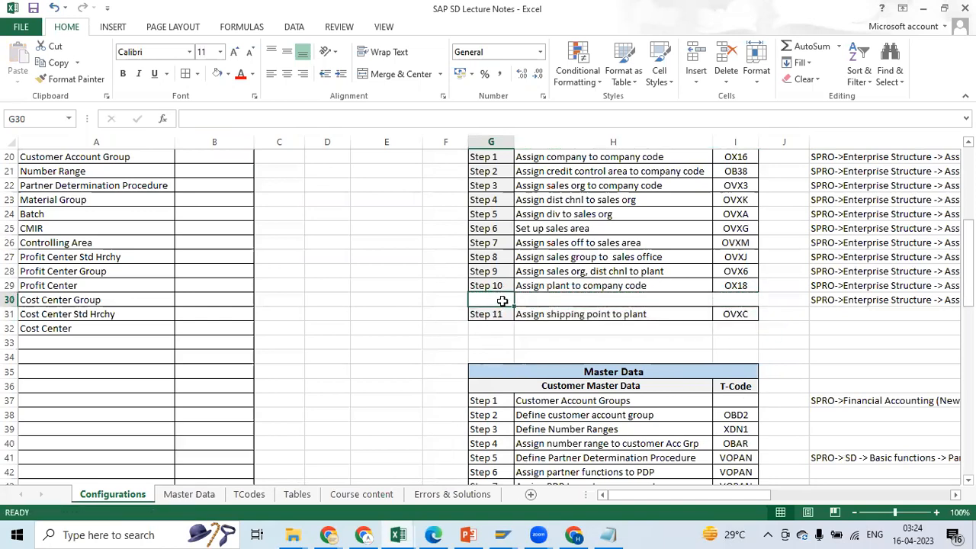
left_click_drag(491, 314, 709, 316)
key("ctrl+c")
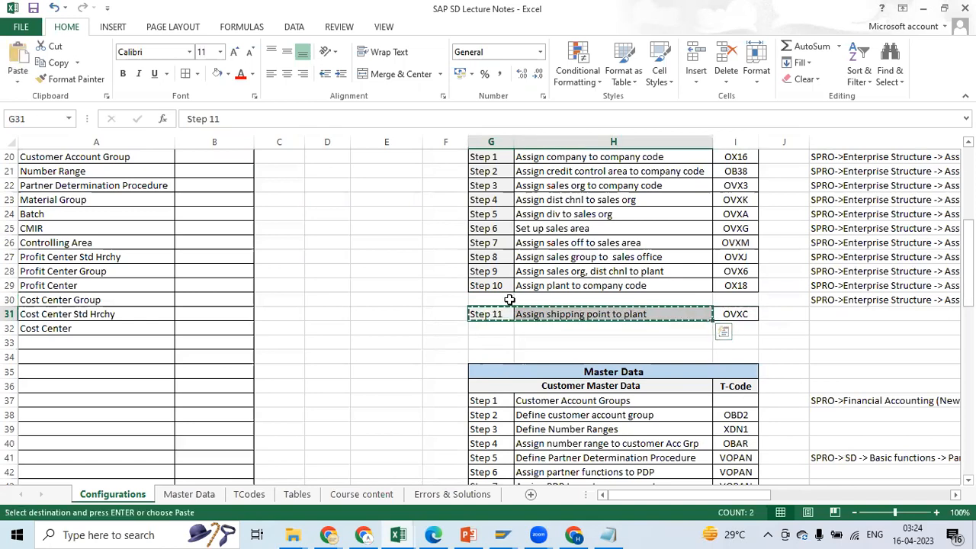
left_click(506, 300)
key("ctrl+v")
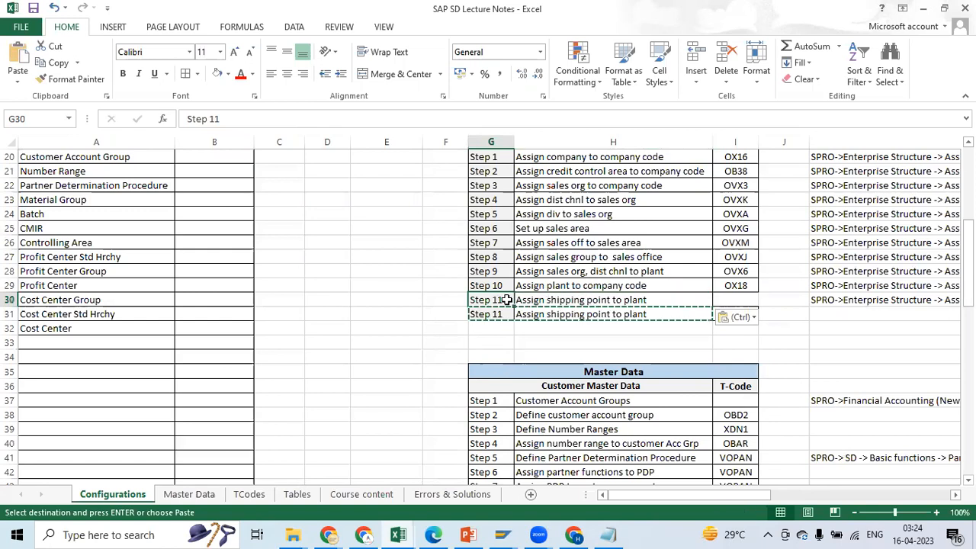
Renumber the Assign shipping point to plant entry in row 31 as Step 12
left_click(503, 337)
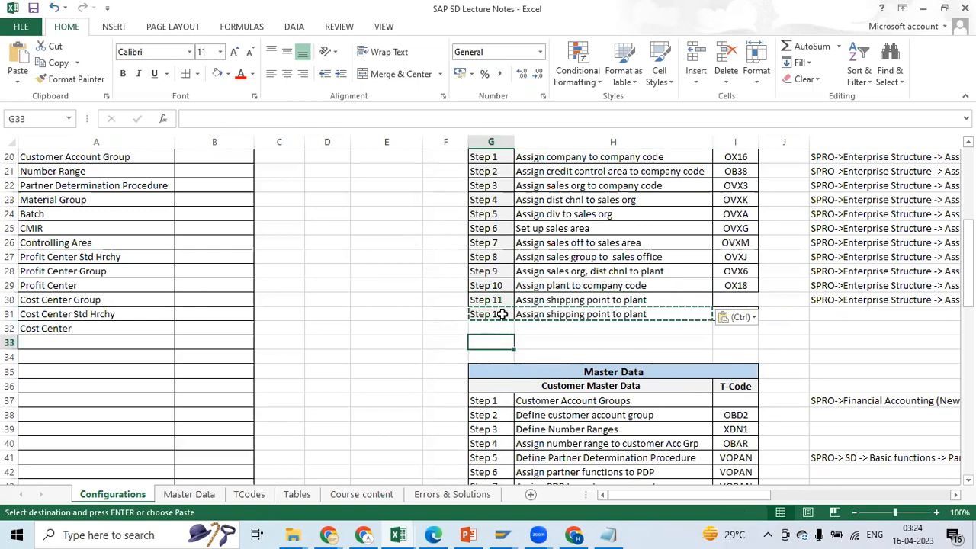
left_click(501, 314)
left_click(221, 118)
key("BackSpace")
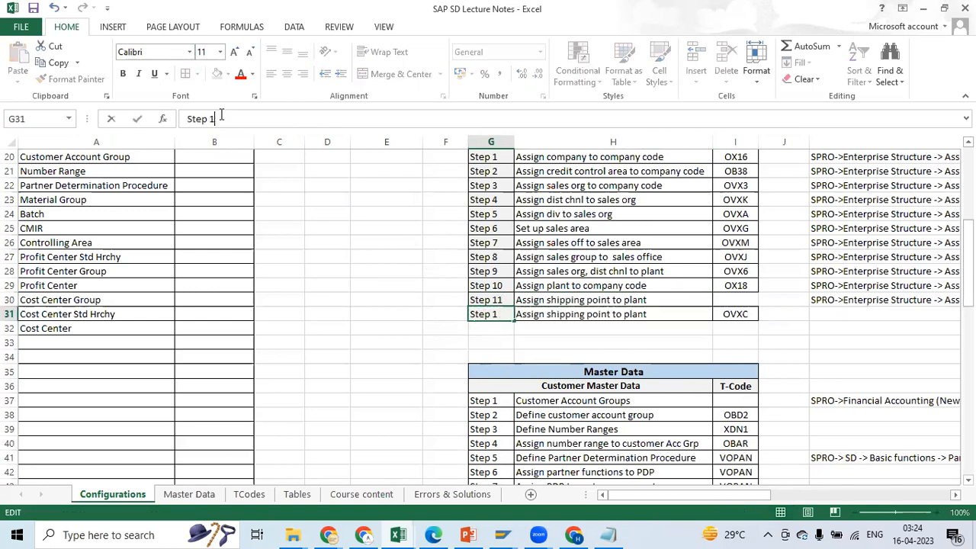
type("2")
key("Return")
Clear the description of the new Step 11 row in cell H30
left_click(503, 299)
left_click(541, 285)
left_click(543, 297)
key("BackSpace")
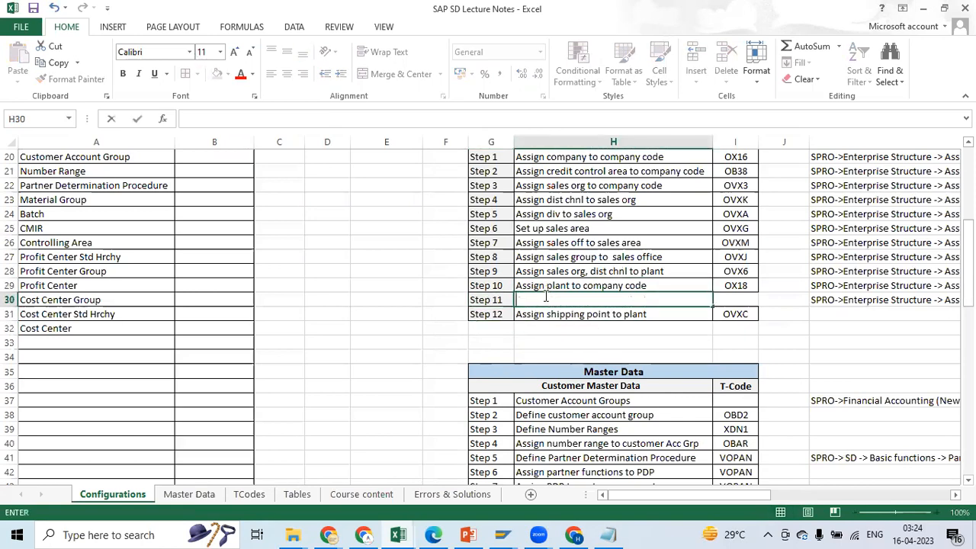
left_click(546, 358)
left_click(530, 284)
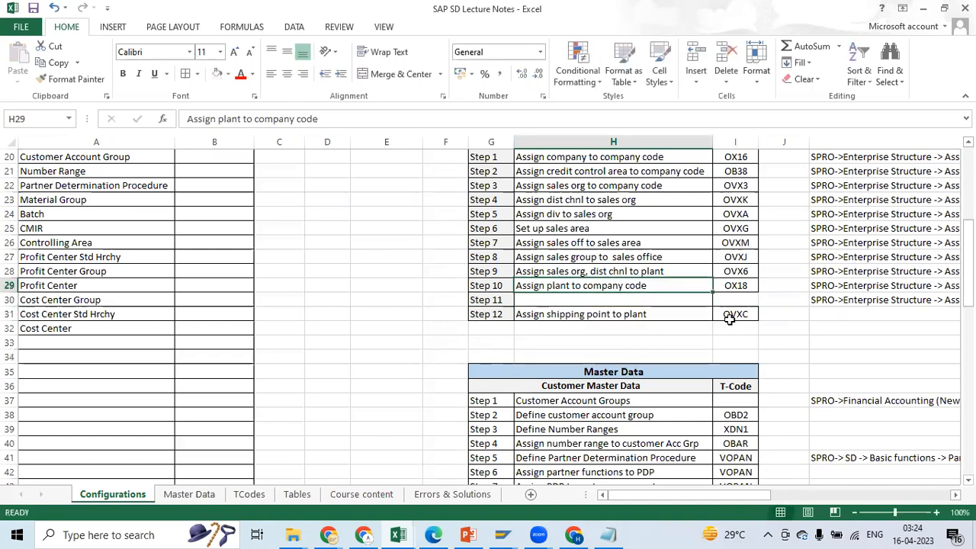
Switch back to SAP and leave the sales organization, distribution channel and plant assignment for the customizing structure
key("alt+Tab")
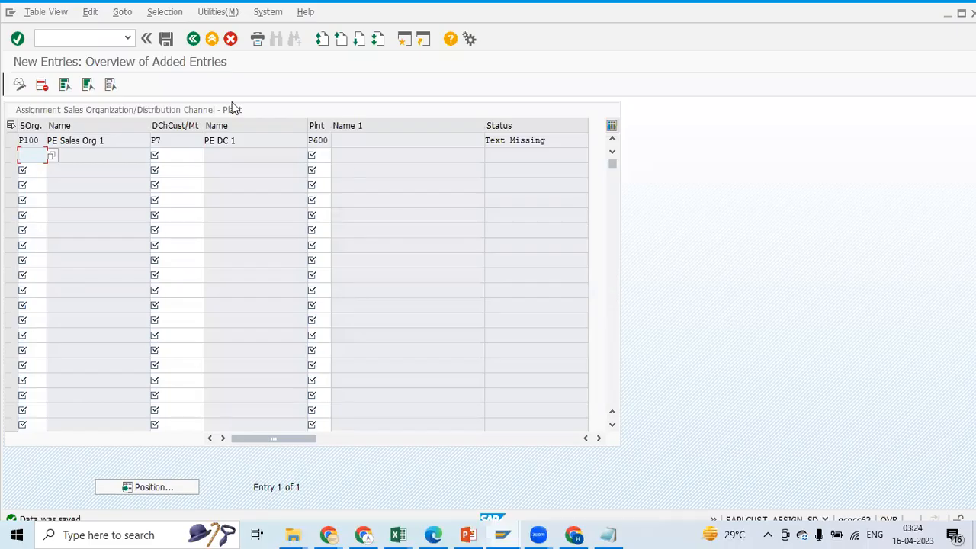
left_click(196, 40)
left_click(193, 39)
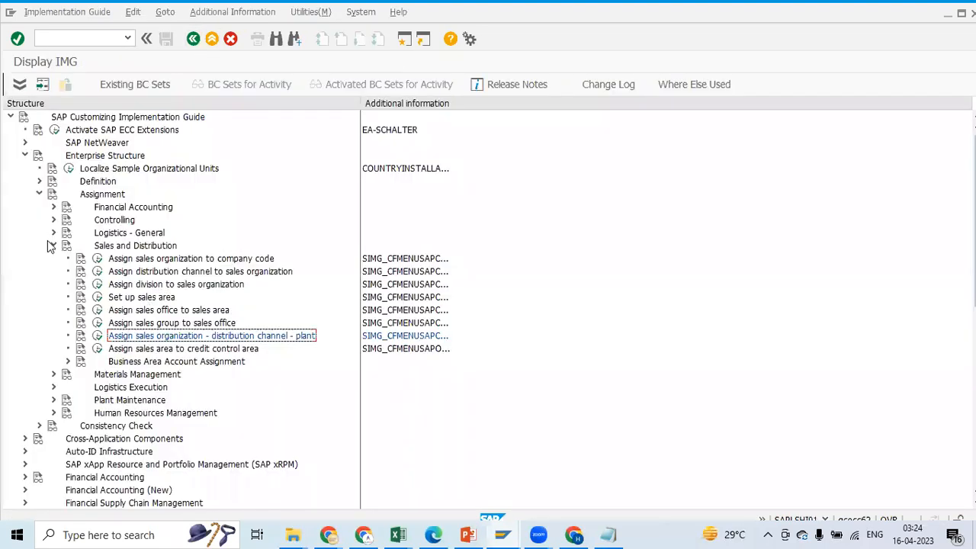
Collapse the Sales and Distribution assignments and check the Step 10 transaction code and customizing path in the Excel notes
left_click(53, 245)
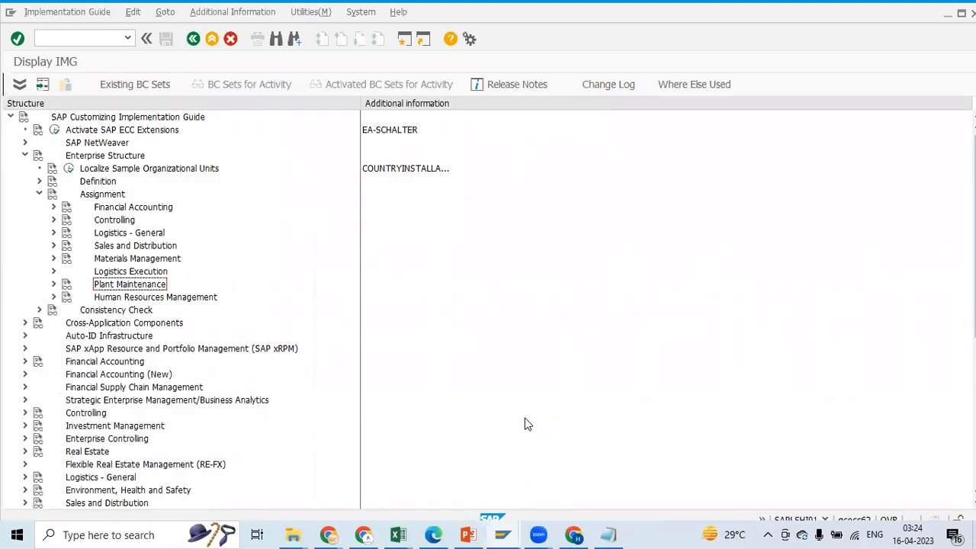
key("alt+Tab")
left_click(739, 285)
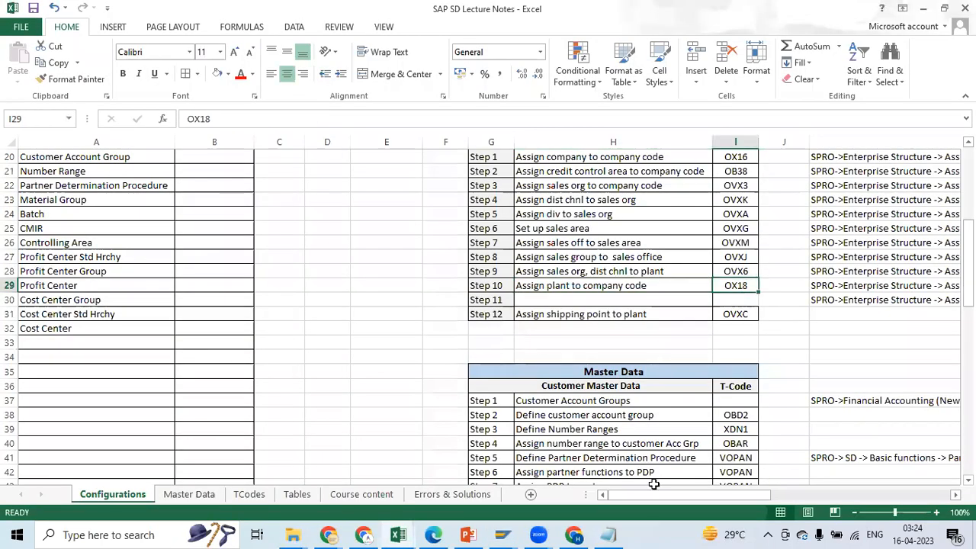
left_click_drag(654, 500, 686, 497)
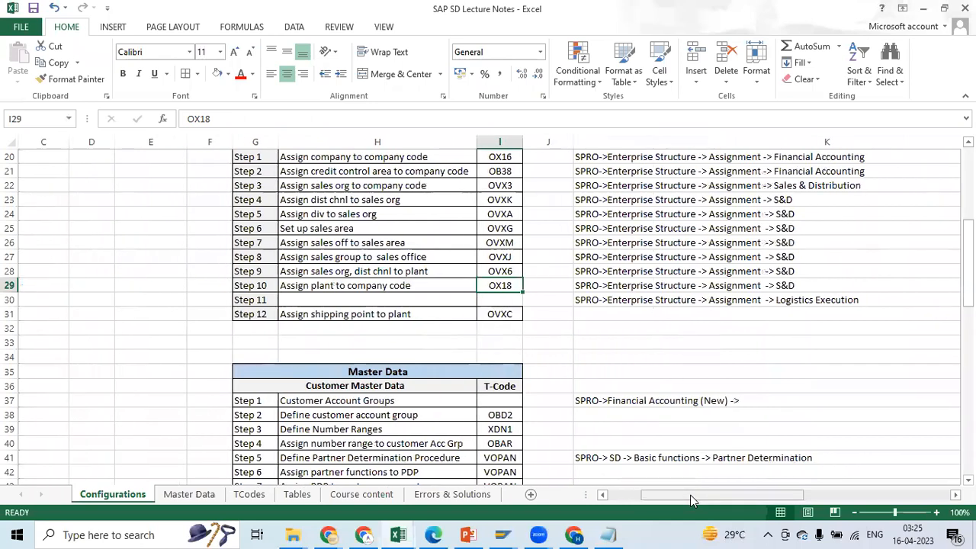
left_click(596, 286)
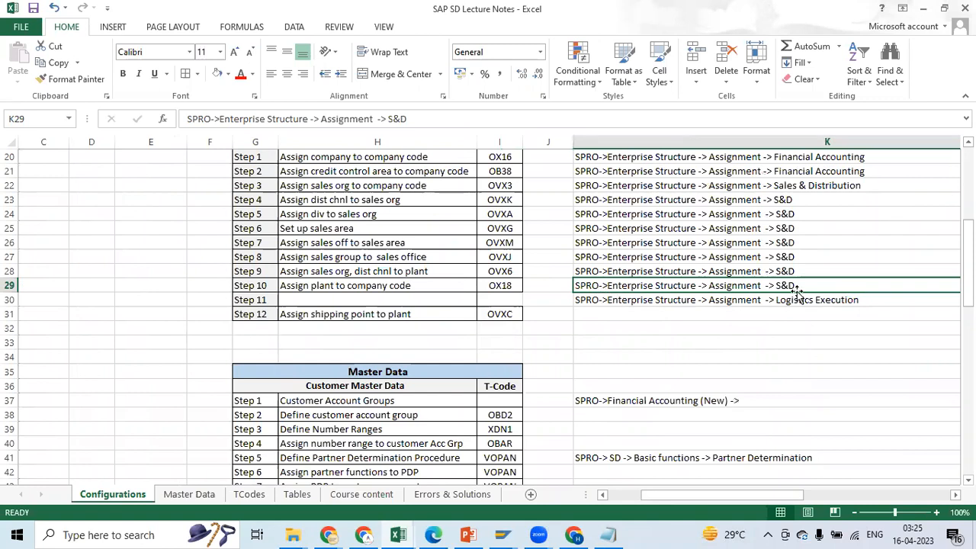
Switch back to SAP and expand Logistics - General under the Enterprise Structure assignments
key("alt+Tab")
key("alt+Tab")
key("alt+Tab")
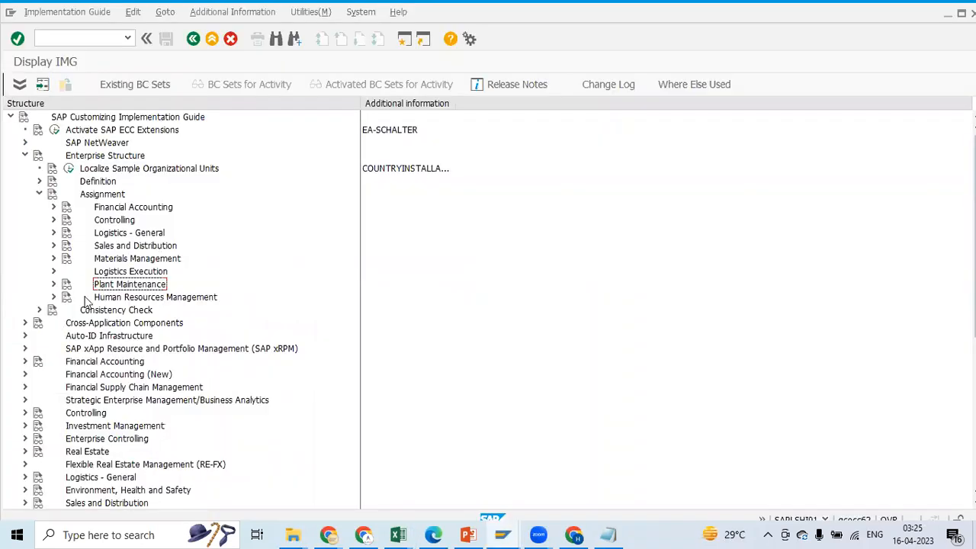
left_click(53, 233)
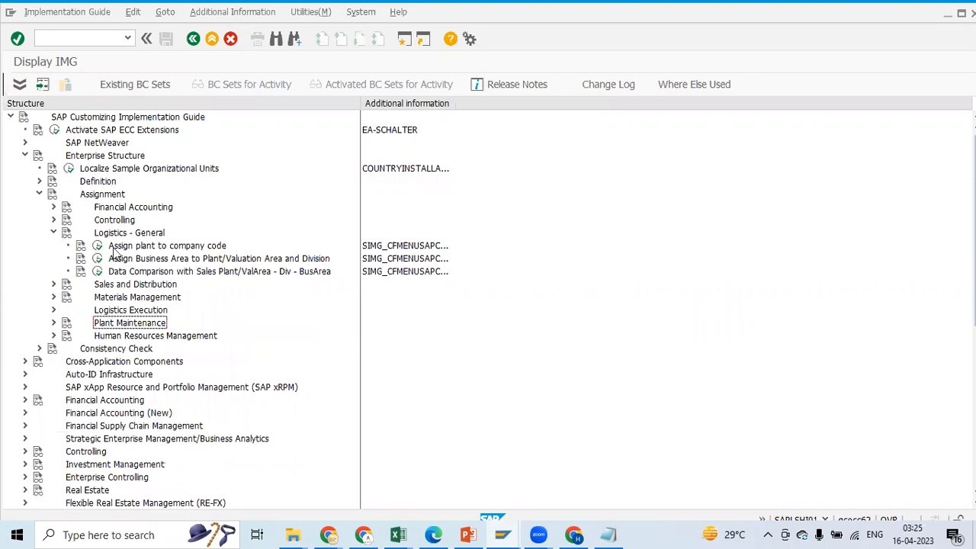
In the Excel notes, replace S&D with Logistics General in the Step 10 path in cell K29
key("alt+Tab")
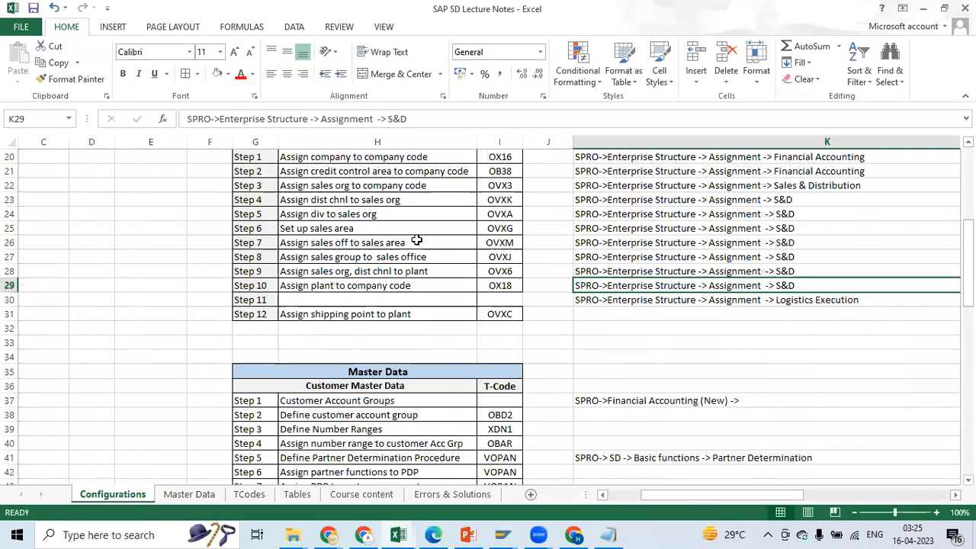
left_click(431, 124)
key("BackSpace")
key("BackSpace")
key("BackSpace")
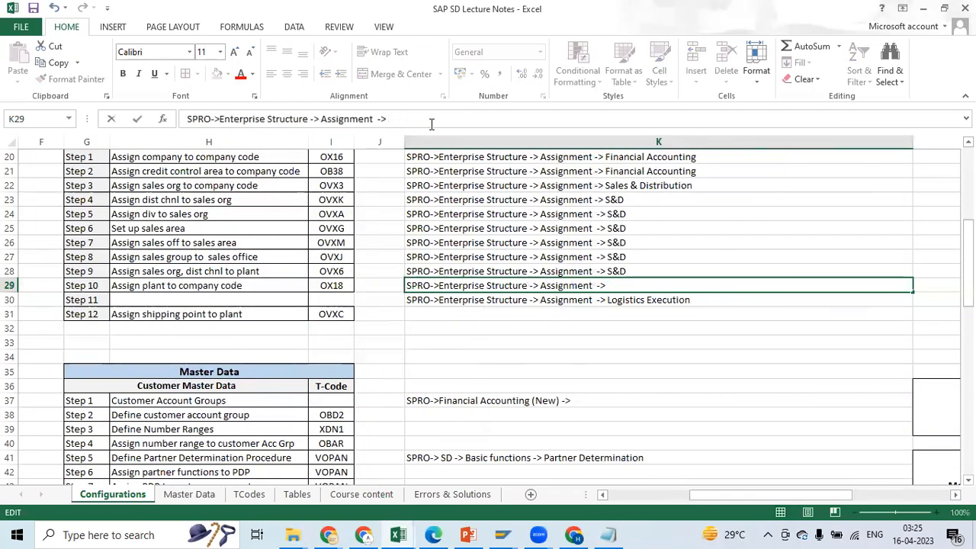
type("Logistics")
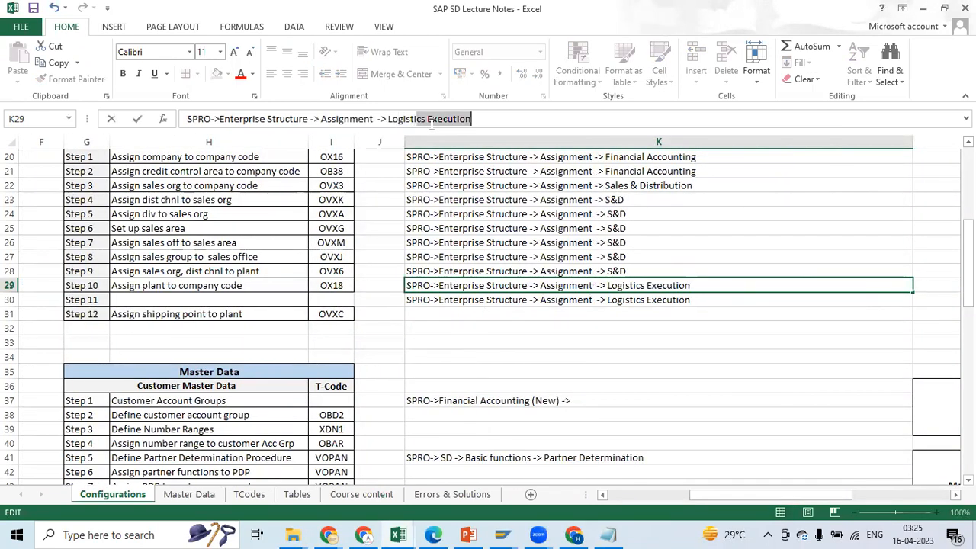
type(" Gee")
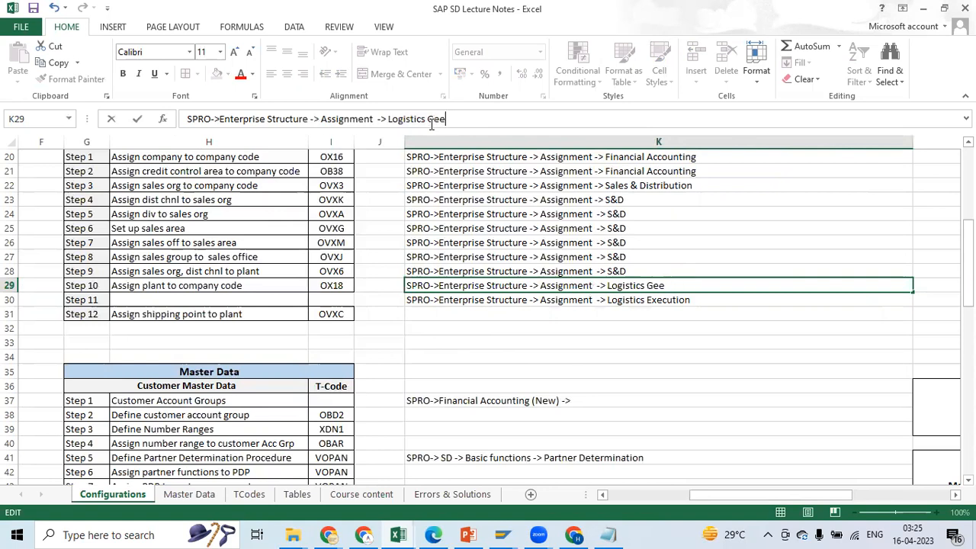
type("nneral")
key("Tab")
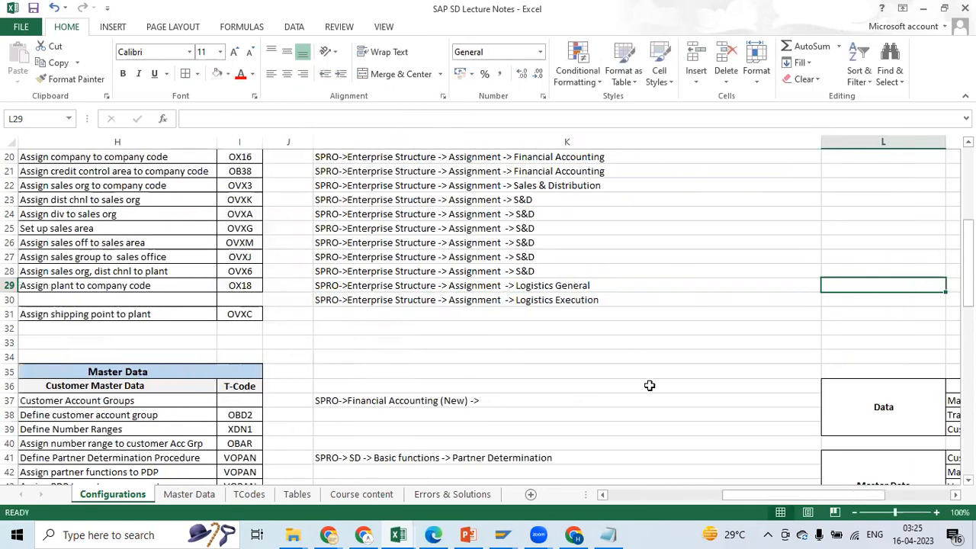
Switch to SAP and start a new entry in the Assign plant to company code activity
left_click_drag(744, 498, 687, 495)
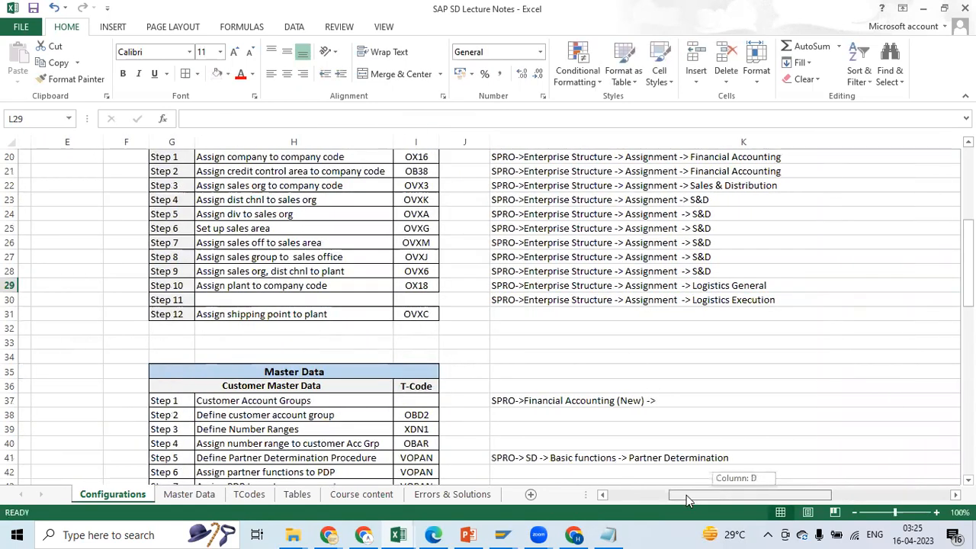
left_click(279, 286)
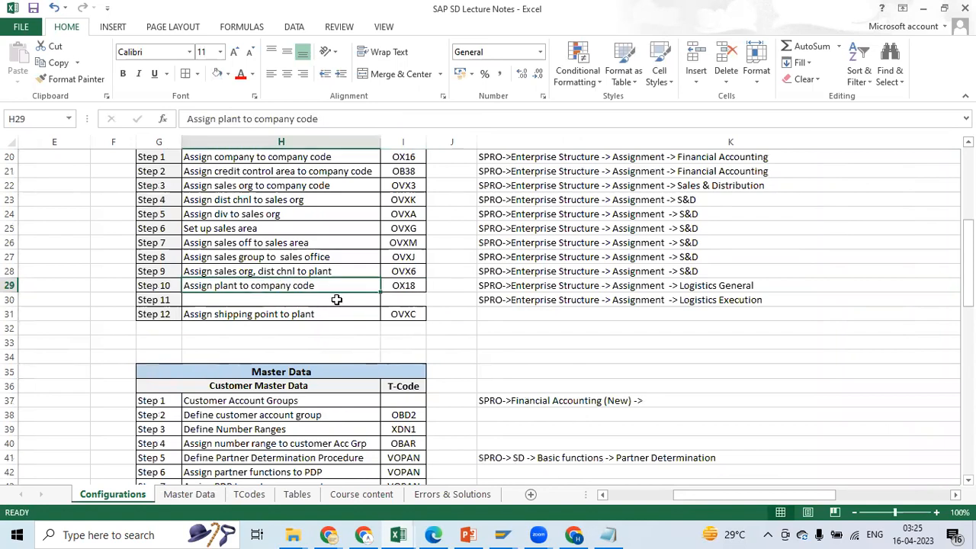
key("alt+Tab")
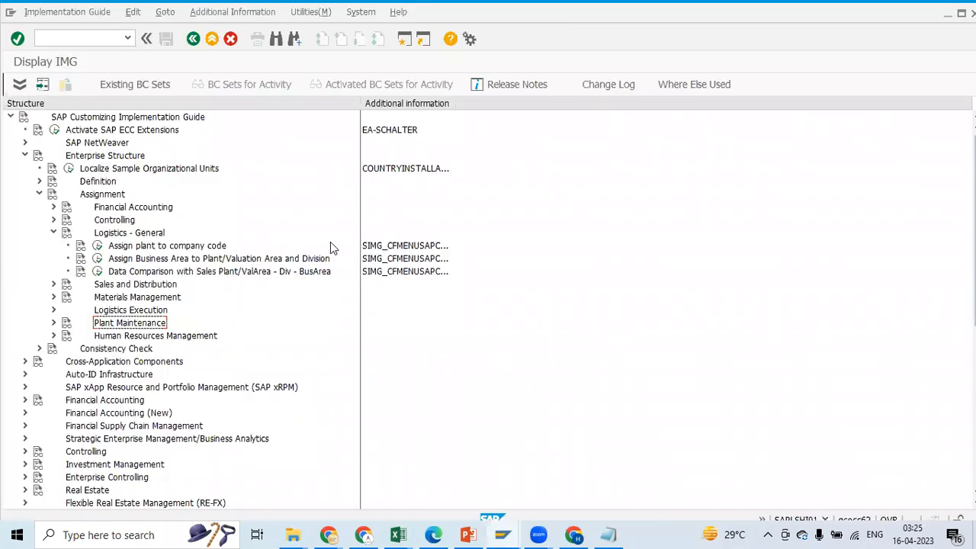
left_click(99, 247)
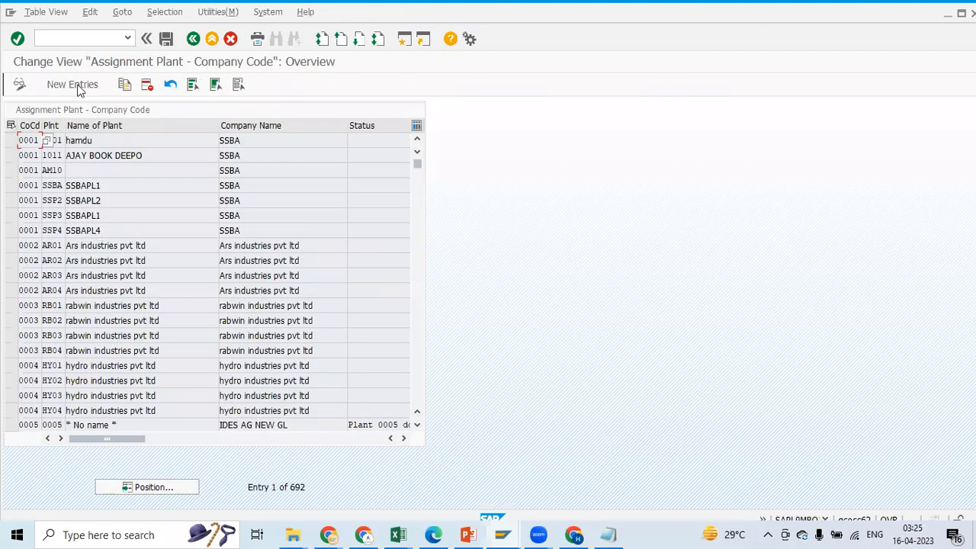
left_click(77, 82)
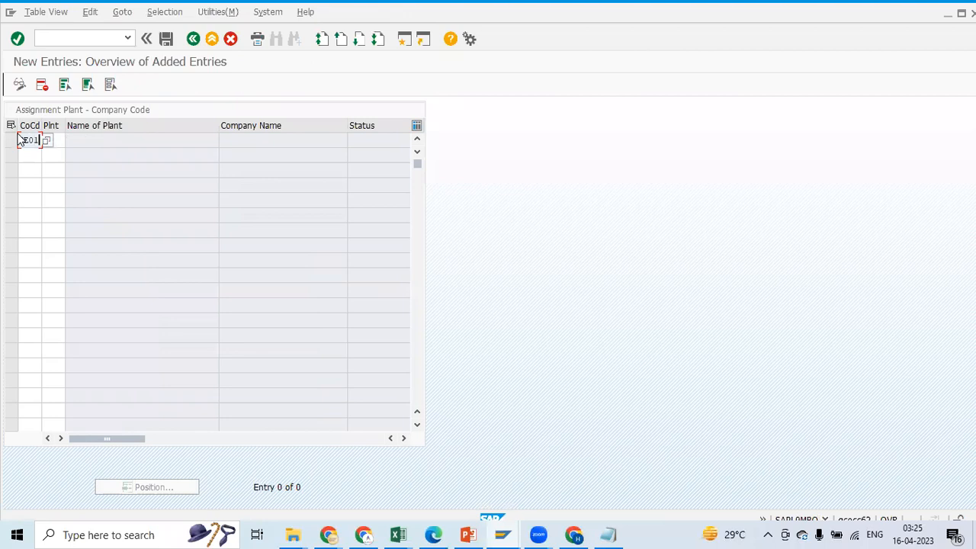
Assign plant P600 from the notes to company code PE01 and save it in the PE Enterprise Structure (Assn) request
key("alt+Tab")
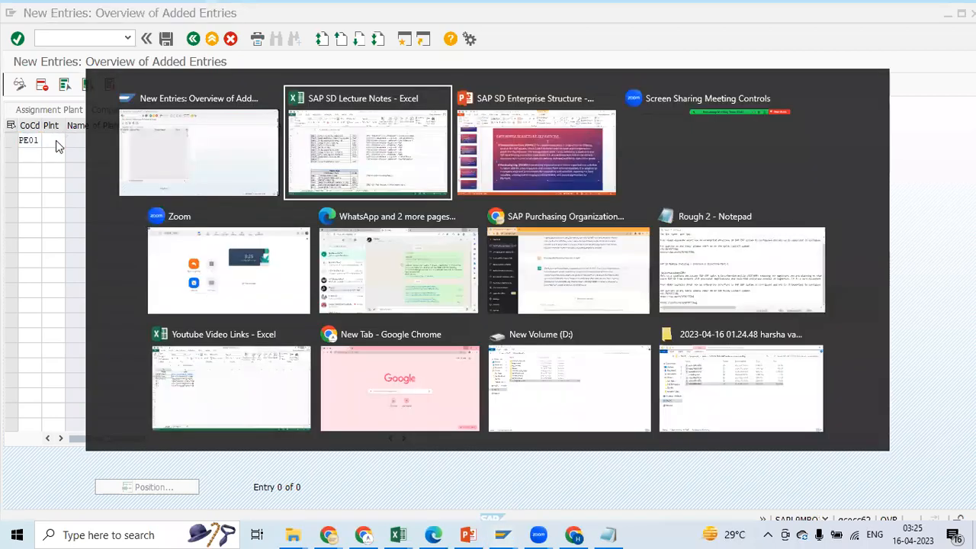
left_click_drag(720, 495, 543, 472)
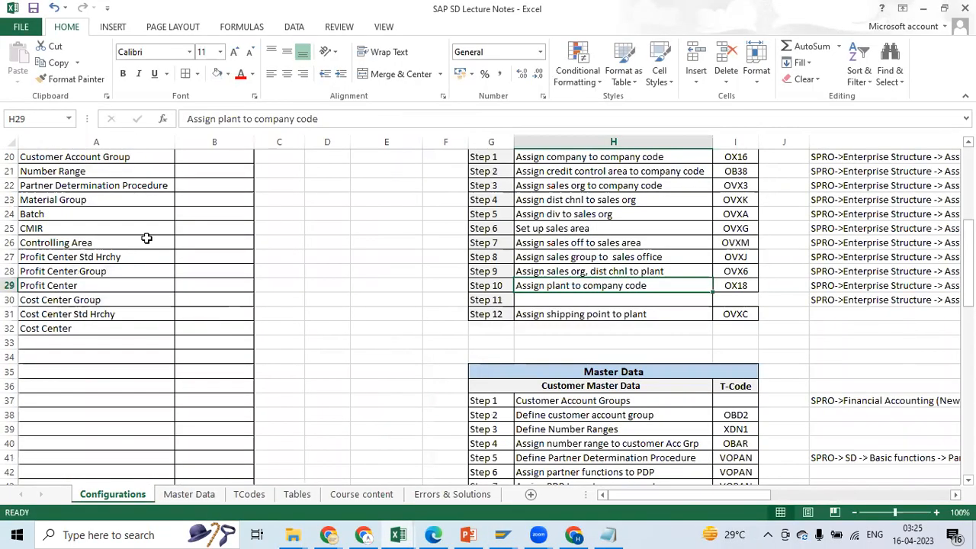
left_click_drag(967, 274, 967, 222)
key("alt+Tab")
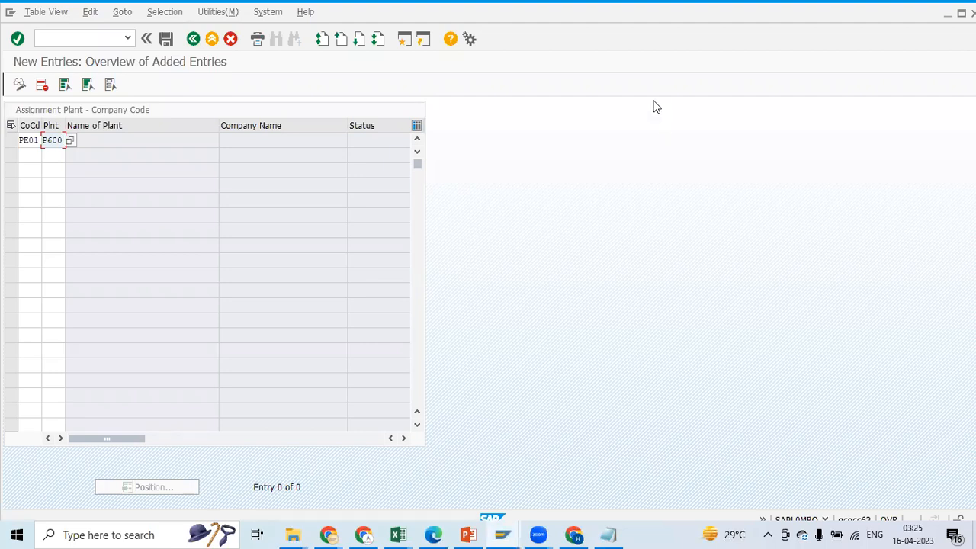
left_click(167, 42)
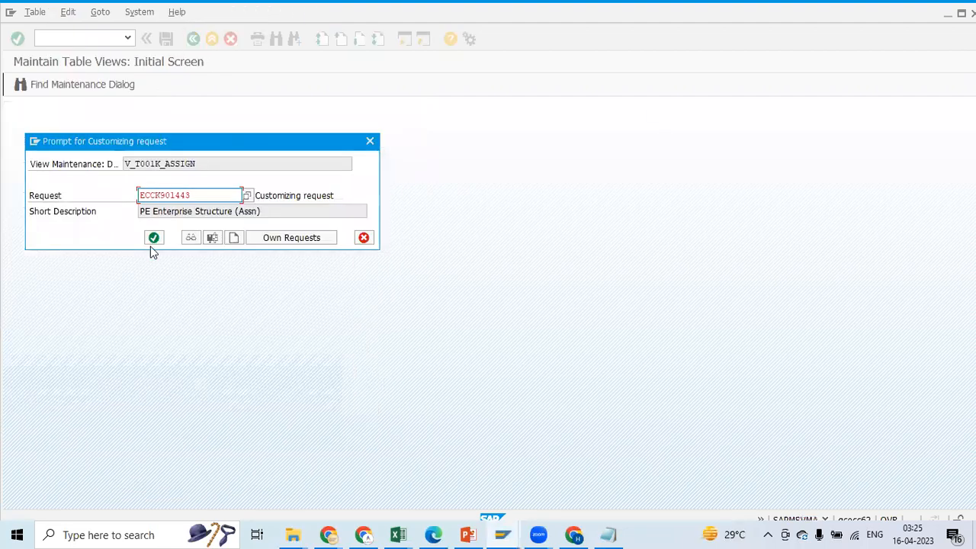
left_click(153, 239)
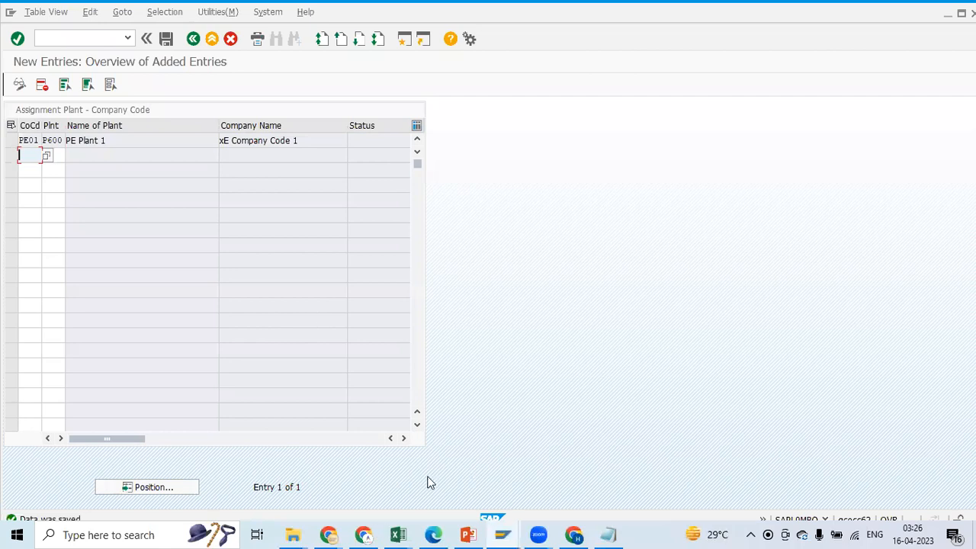
Switch to the Excel notes and look up the Assign shipping point to plant step and its transaction code
mouse_move(398, 534)
left_click(293, 462)
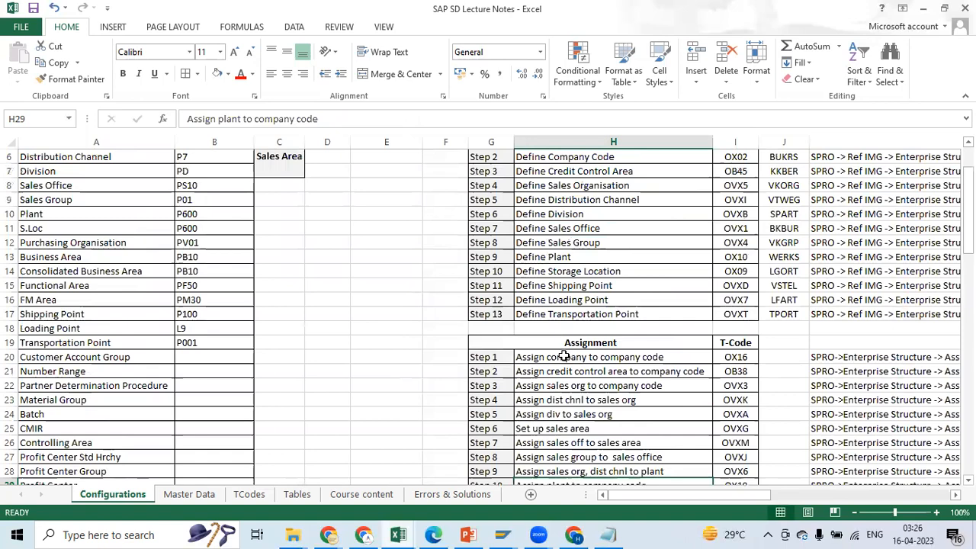
left_click_drag(967, 246, 949, 307)
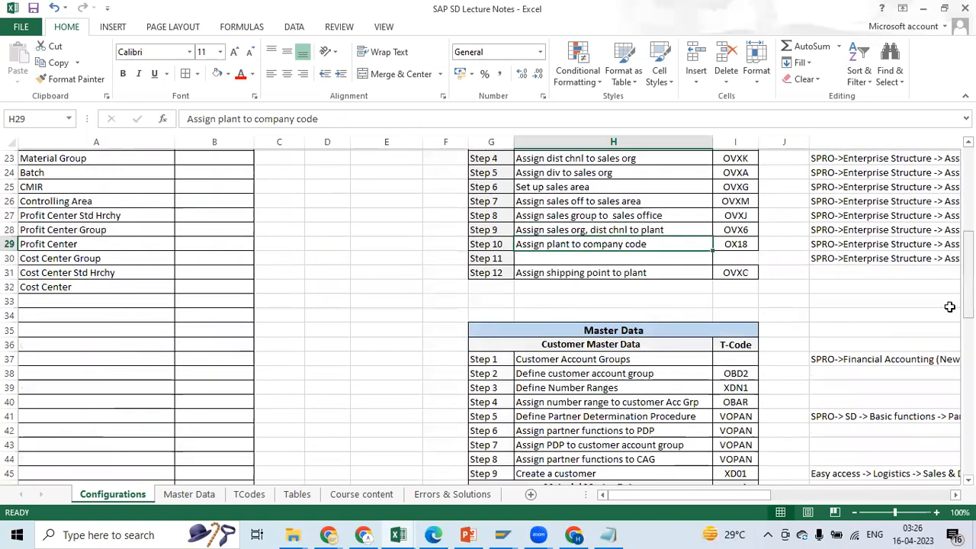
left_click(480, 286)
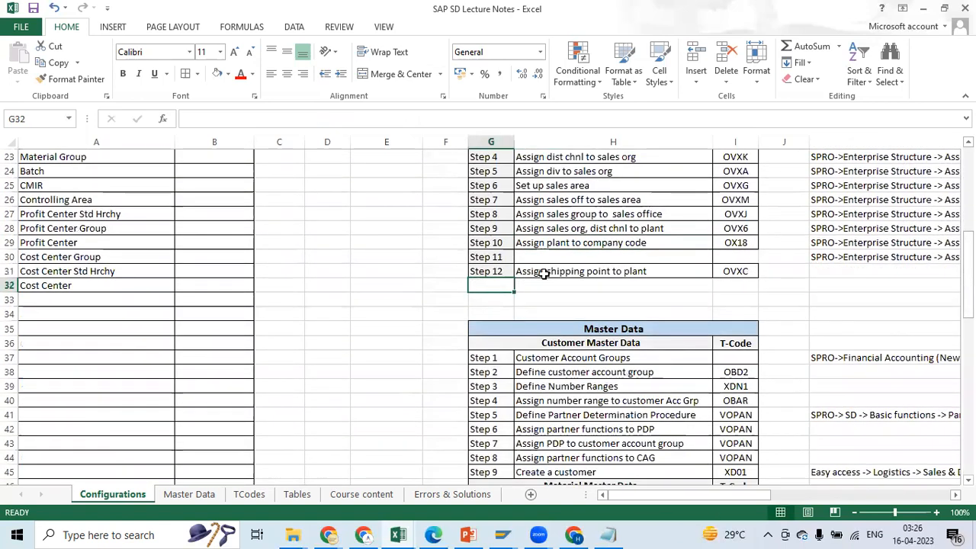
left_click(544, 273)
left_click(744, 271)
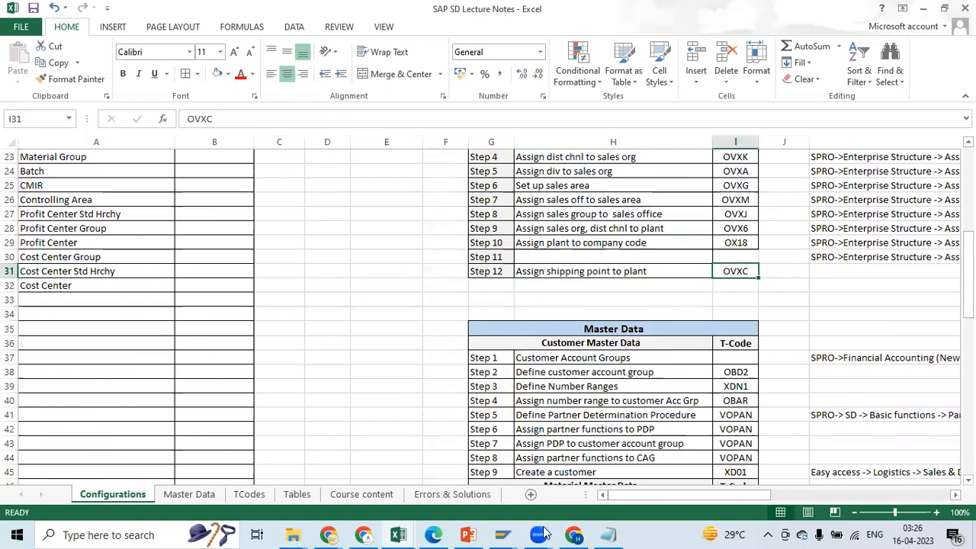
Return to SAP, leave the plant assignment for the customizing structure, and expand Materials Management in place of Logistics - General
mouse_move(501, 534)
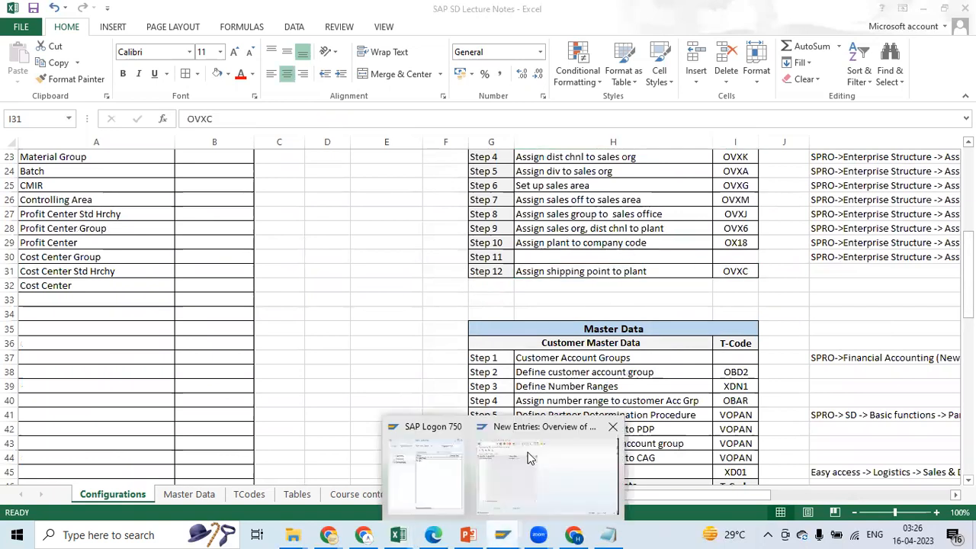
left_click(531, 458)
left_click(193, 38)
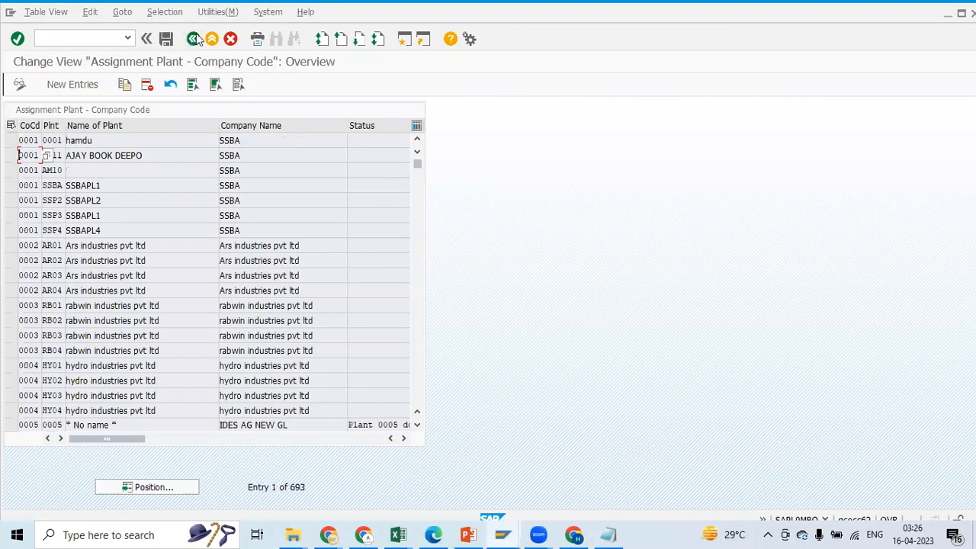
left_click(196, 39)
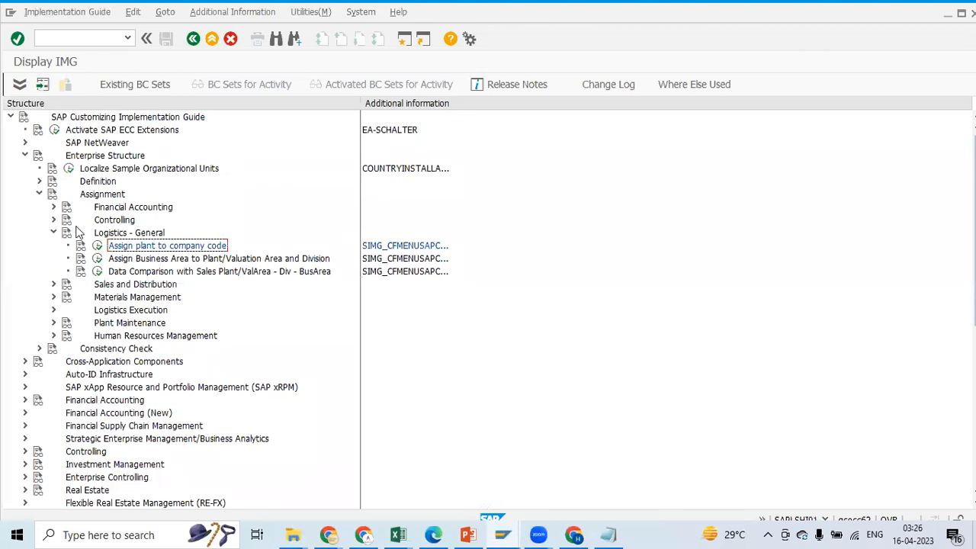
left_click(54, 233)
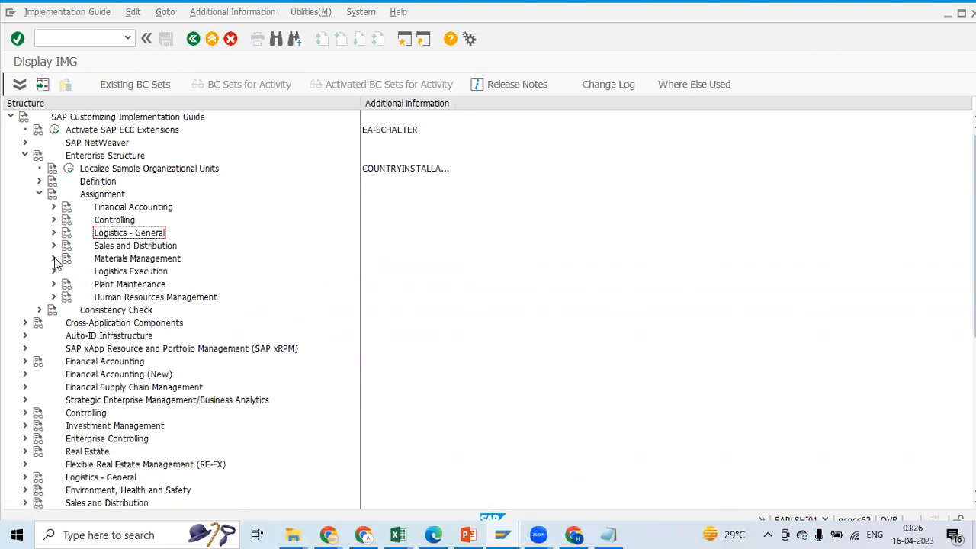
left_click(54, 259)
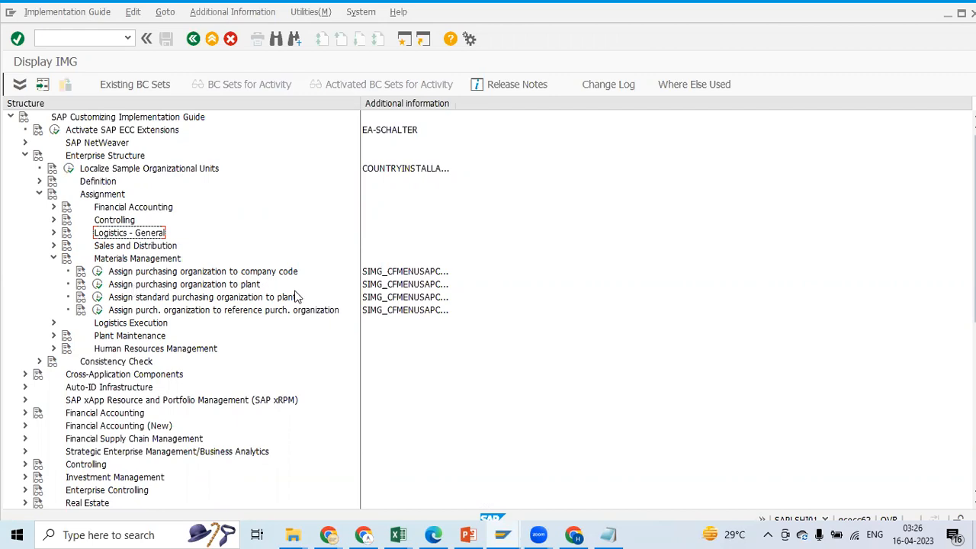
Glance at the notes, view the purchasing organization to company code assignment in SAP, and return to the customizing structure
key("alt+Tab")
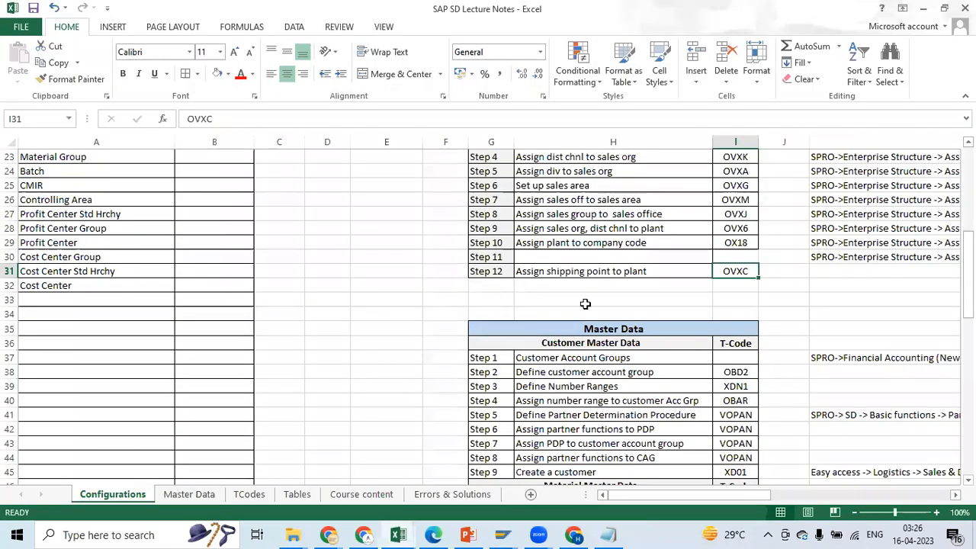
key("alt+Tab")
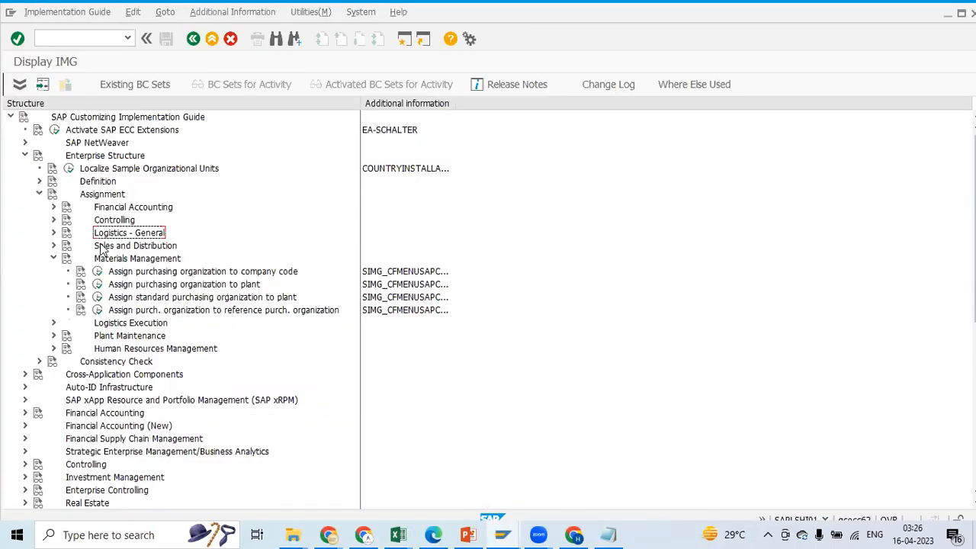
left_click(100, 271)
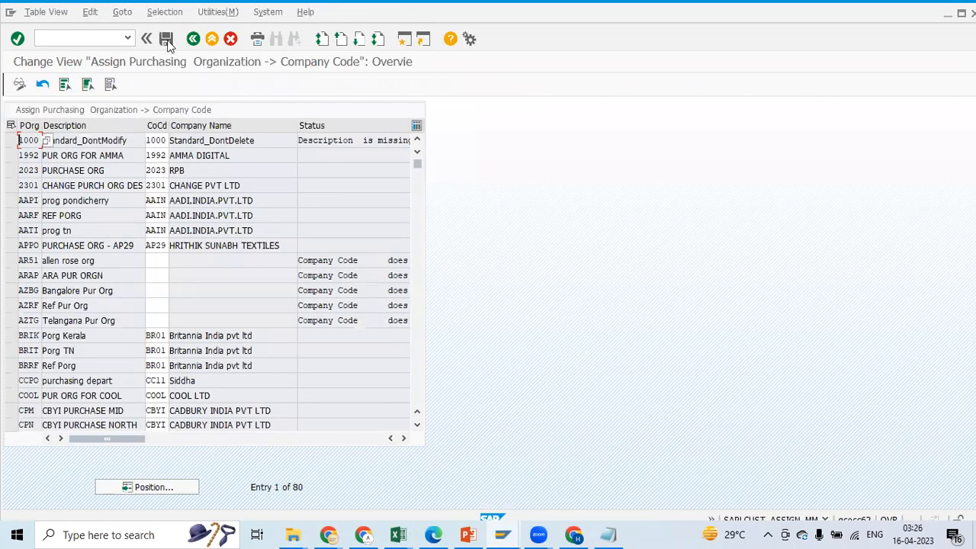
left_click(212, 38)
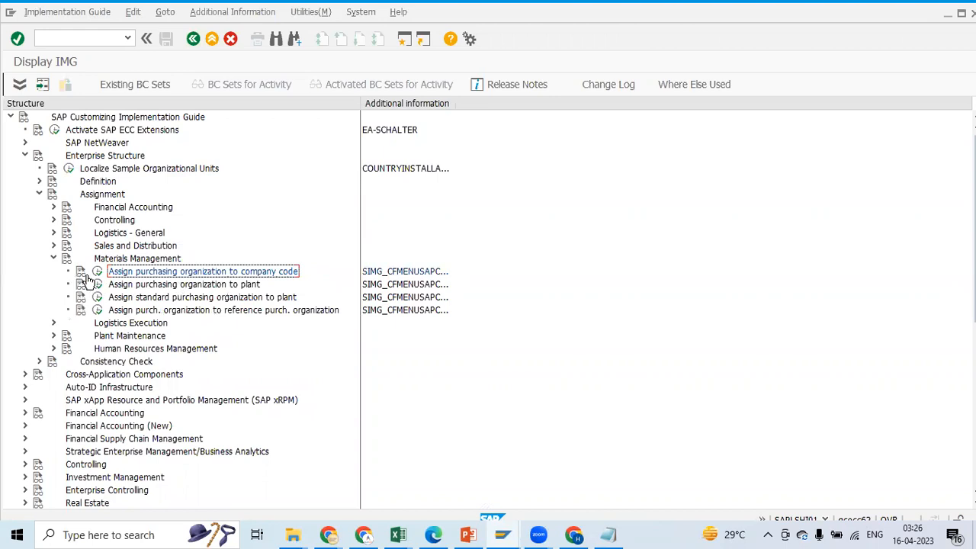
left_click(53, 260)
left_click(54, 259)
left_click(53, 260)
left_click(53, 259)
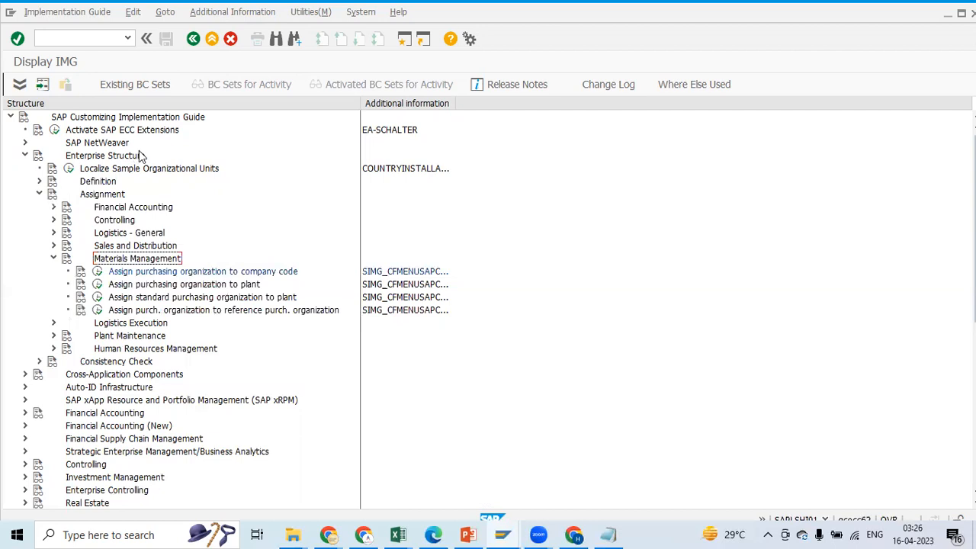
Open the purchasing organization to company code assignment and position the list on purchasing organization PV01, copied from the Excel notes
left_click(99, 273)
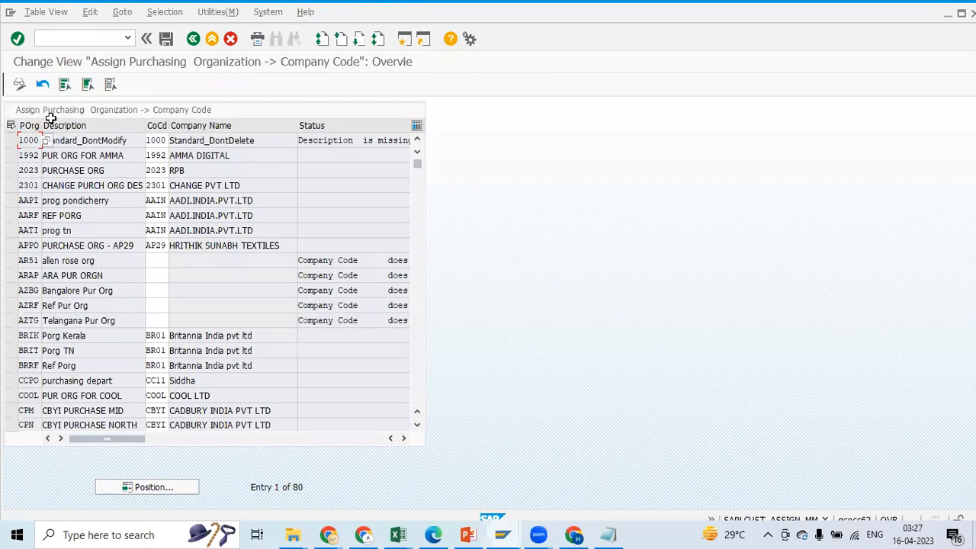
left_click(161, 488)
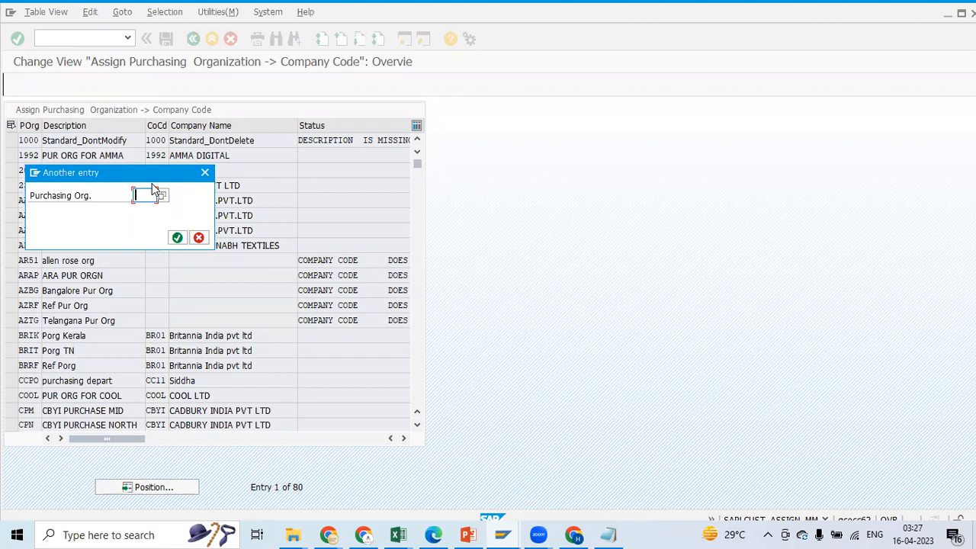
left_click(394, 534)
left_click(329, 498)
left_click_drag(967, 276, 967, 260)
key("alt+Tab")
key("alt+Tab")
left_click(207, 314)
key("ctrl+c")
key("alt+Tab")
key("ctrl+v")
left_click(176, 237)
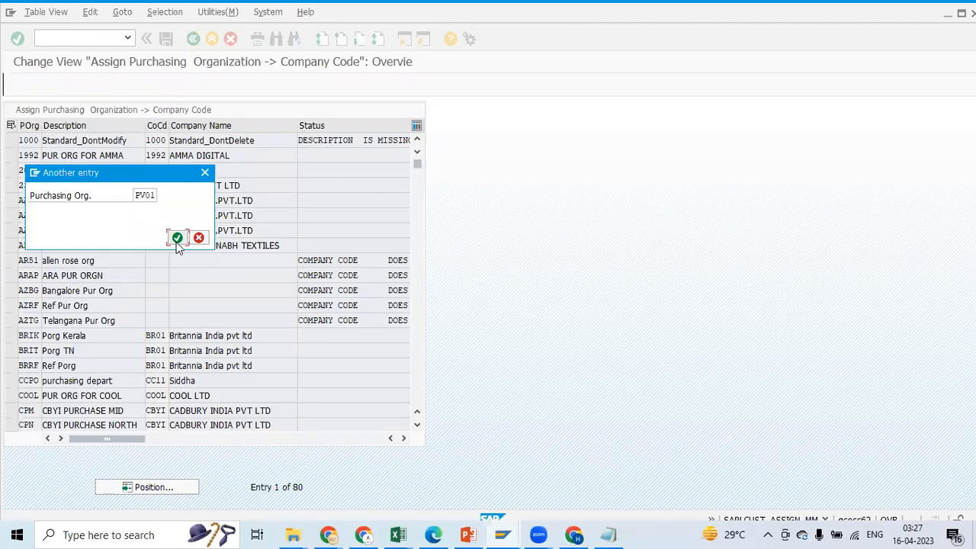
Assign purchasing organization PV01 to company code PE01, save it in the PE Enterprise Structure (Assn) request, and return to the customizing structure
left_click(158, 140)
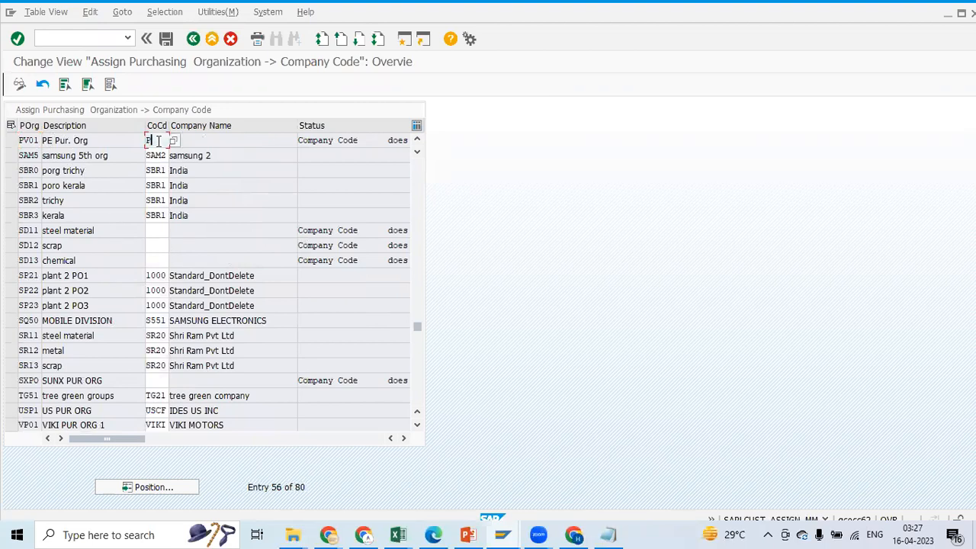
type("PE01")
left_click(166, 38)
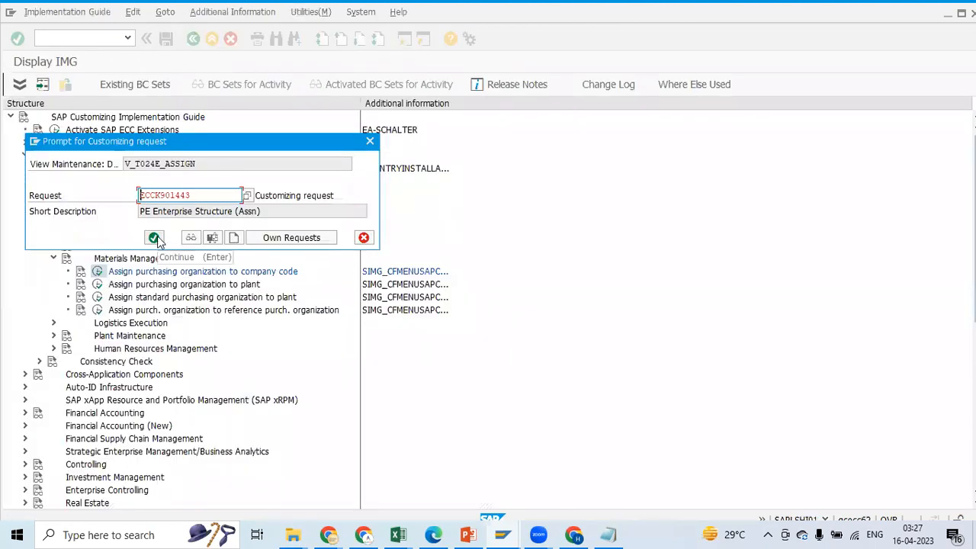
left_click(153, 238)
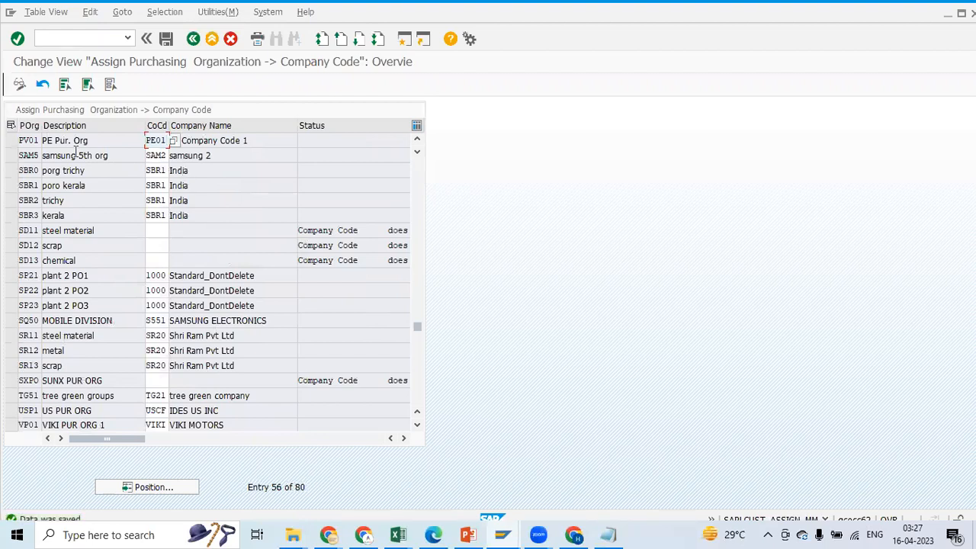
left_click(193, 39)
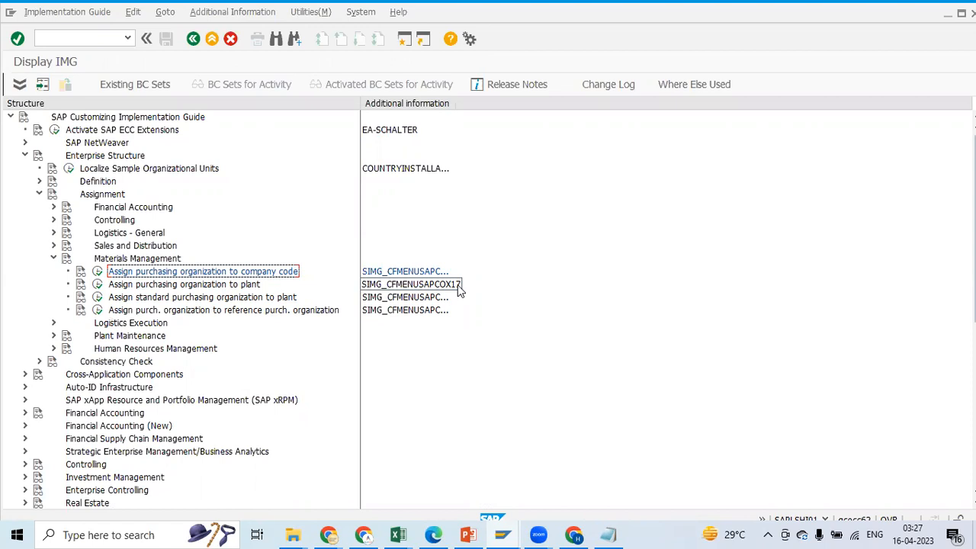
Add a purchasing organization to plant assignment of PV01 to P600, checking the notes, and save it in the PE Enterprise Structure (Assn) request
left_click(99, 287)
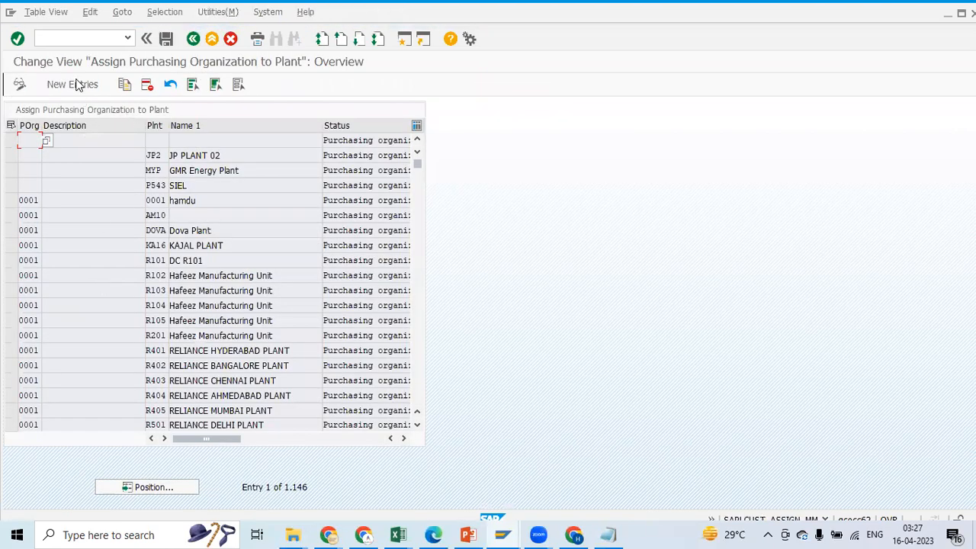
left_click(73, 84)
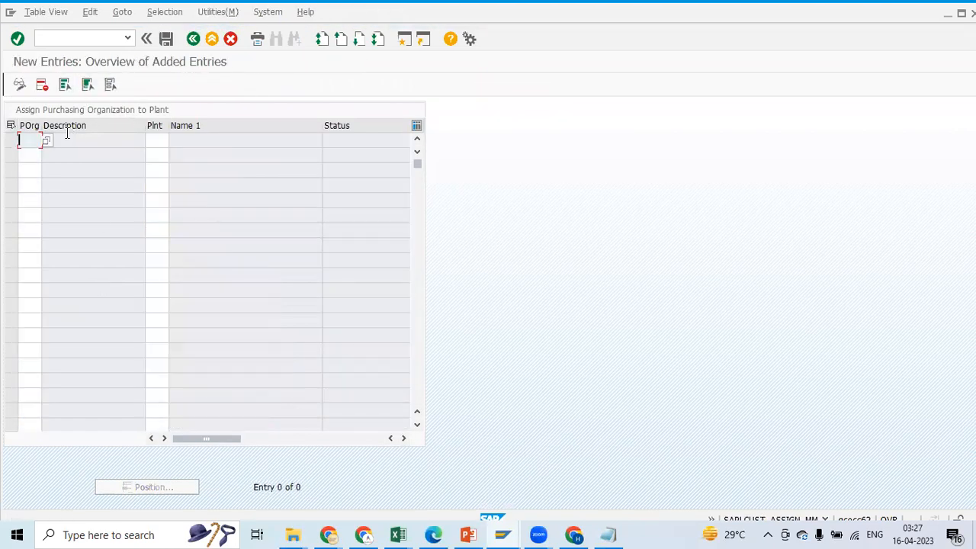
key("alt+Tab")
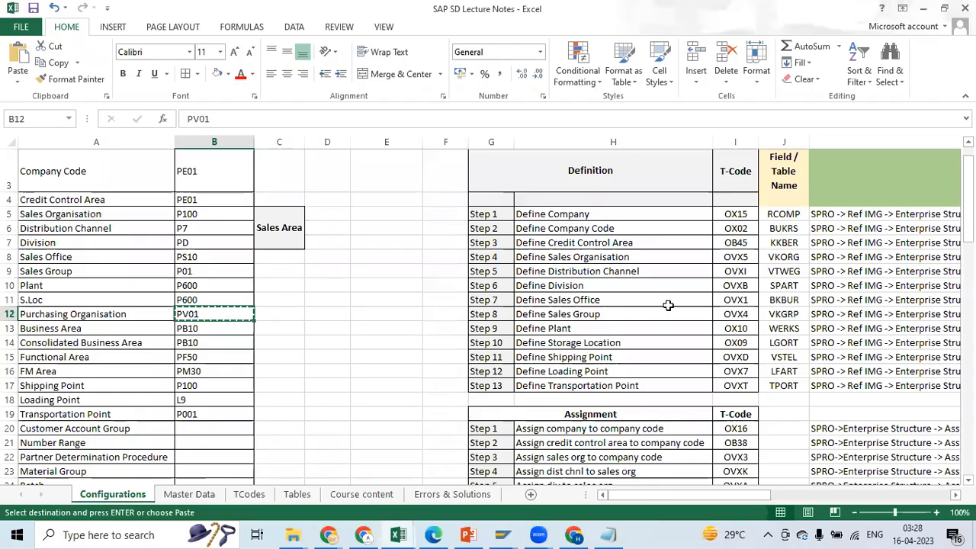
left_click_drag(967, 223, 967, 218)
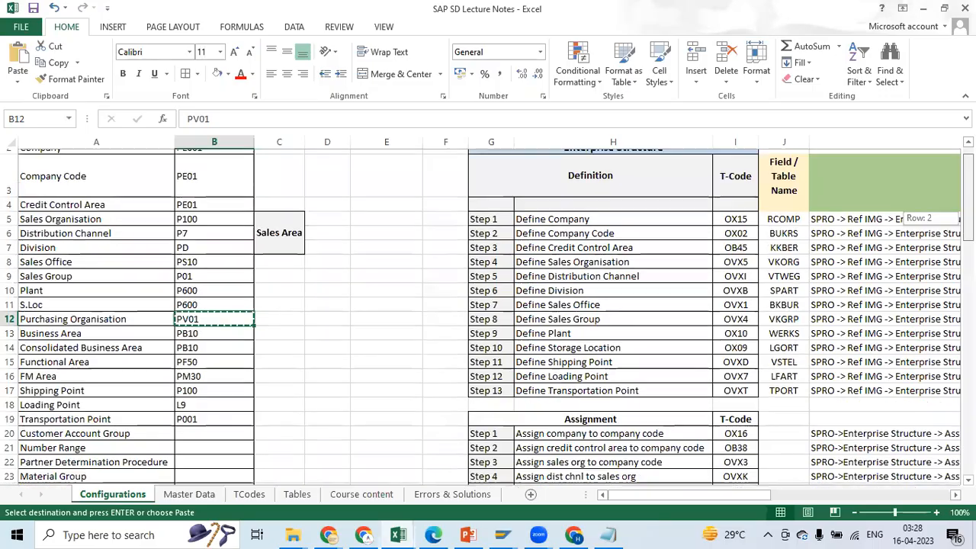
key("alt+Tab")
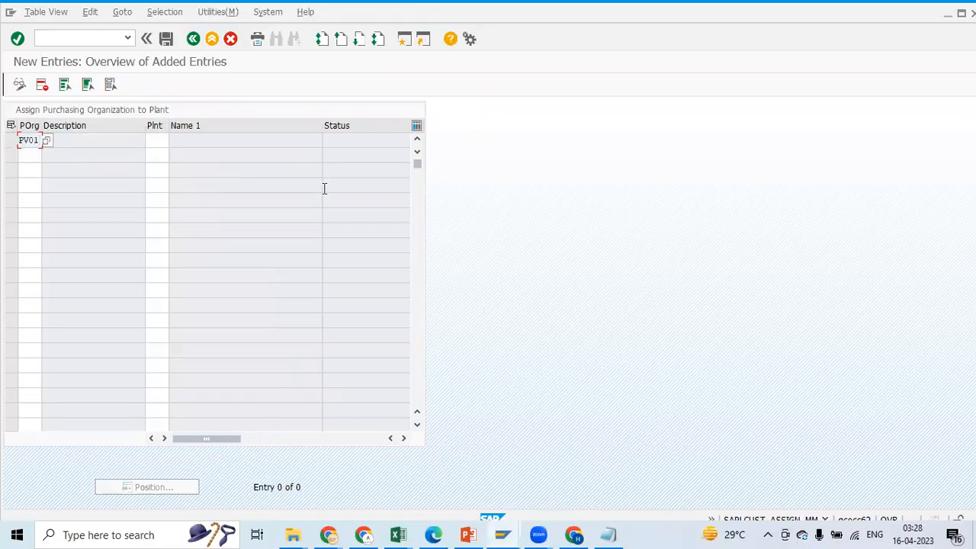
left_click(166, 138)
key("alt+Tab")
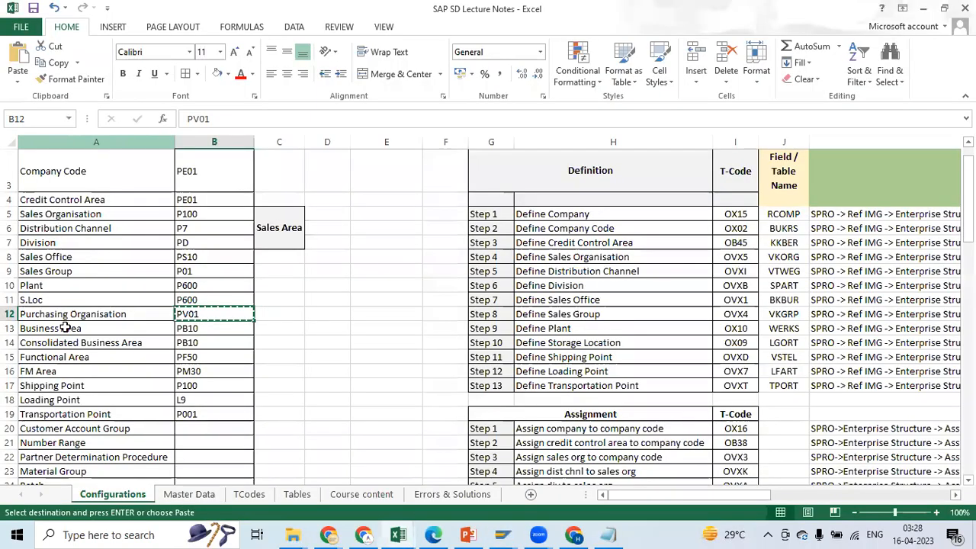
key("alt+Tab")
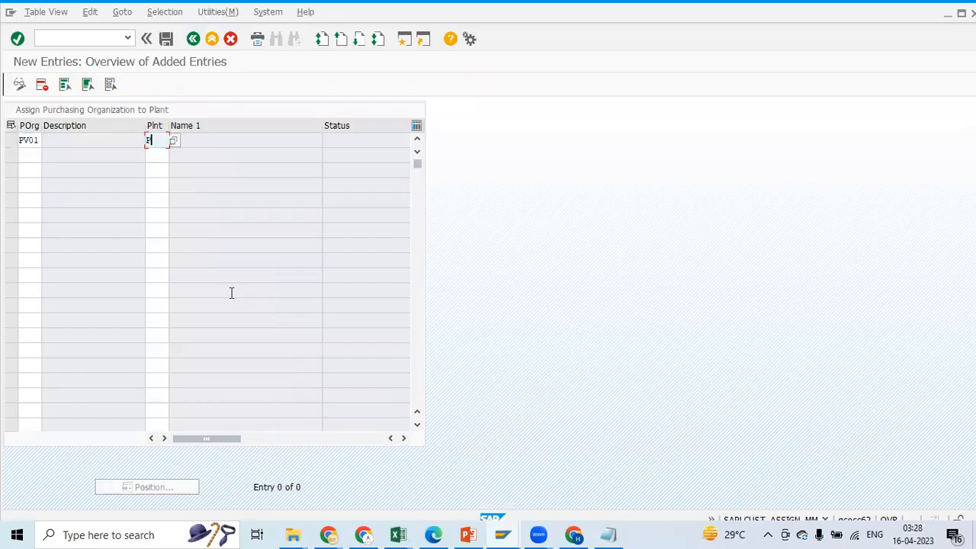
left_click(169, 40)
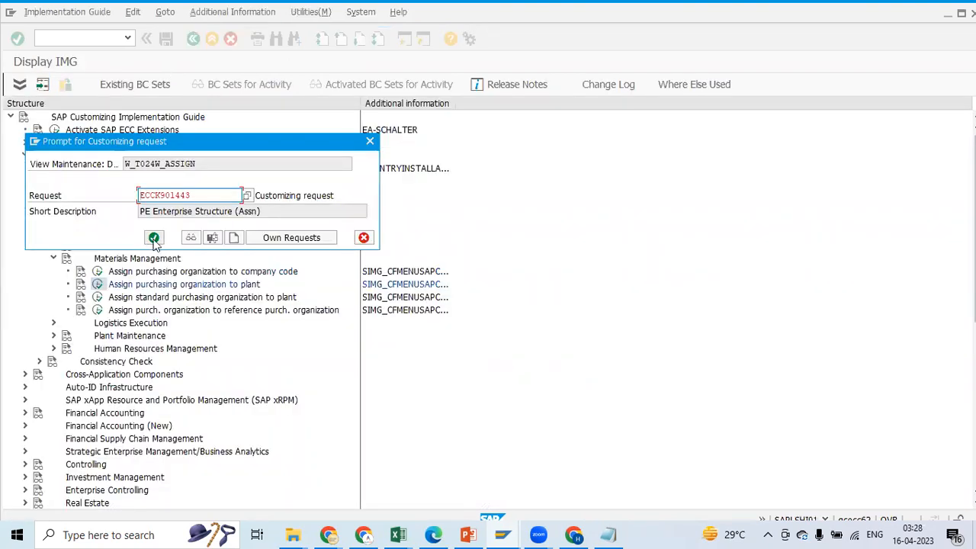
left_click(153, 238)
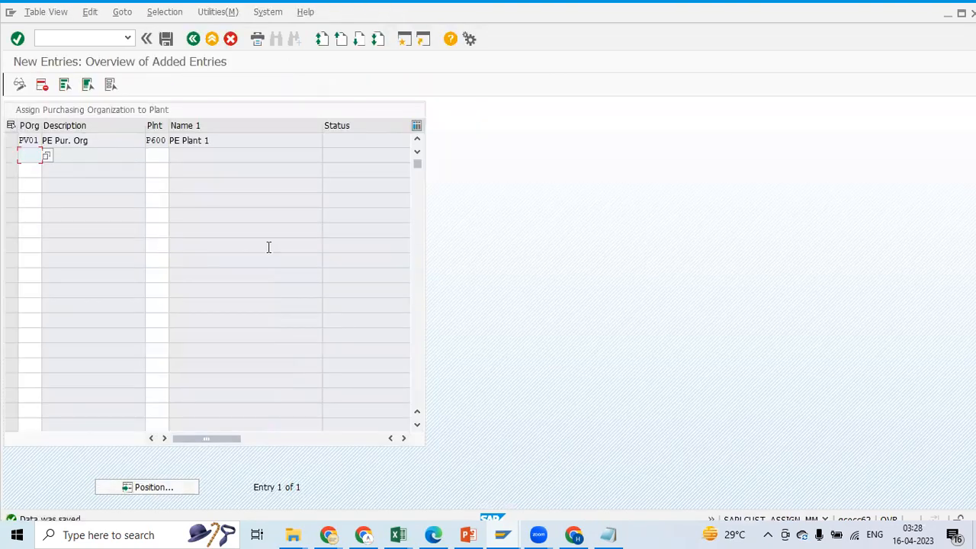
Switch to the SAP SD Lecture Notes workbook and renumber the Assign shipping point to plant step as Step 13
mouse_move(400, 534)
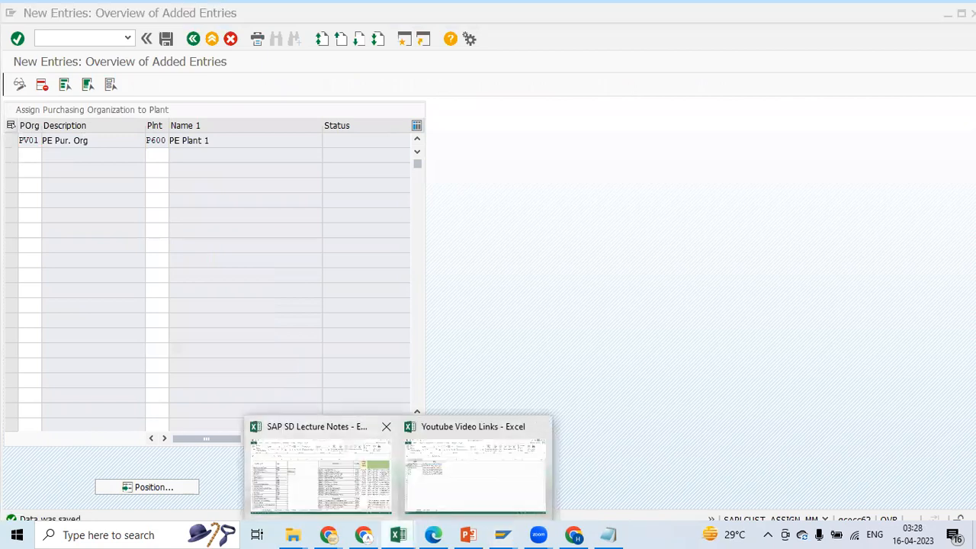
left_click(321, 473)
scroll(564, 351, "down", 3)
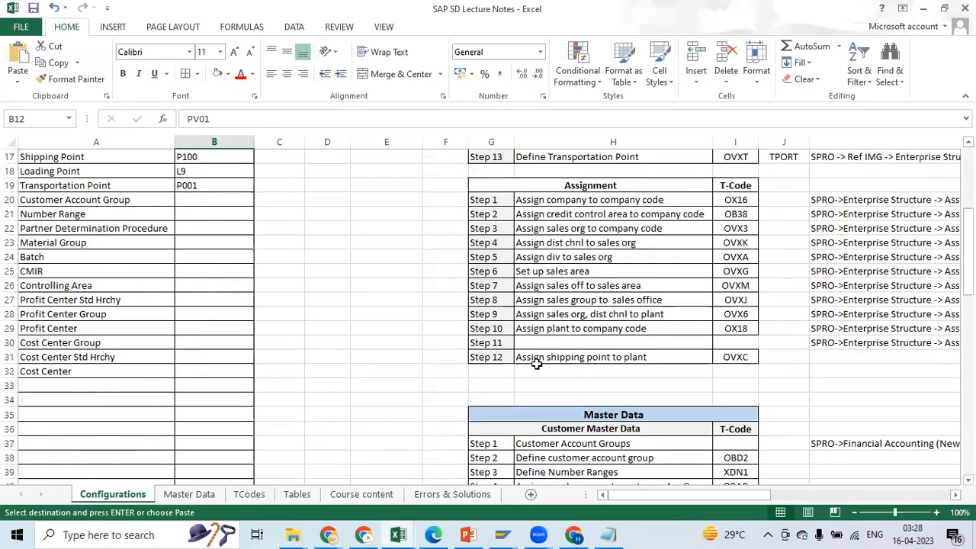
left_click(537, 363)
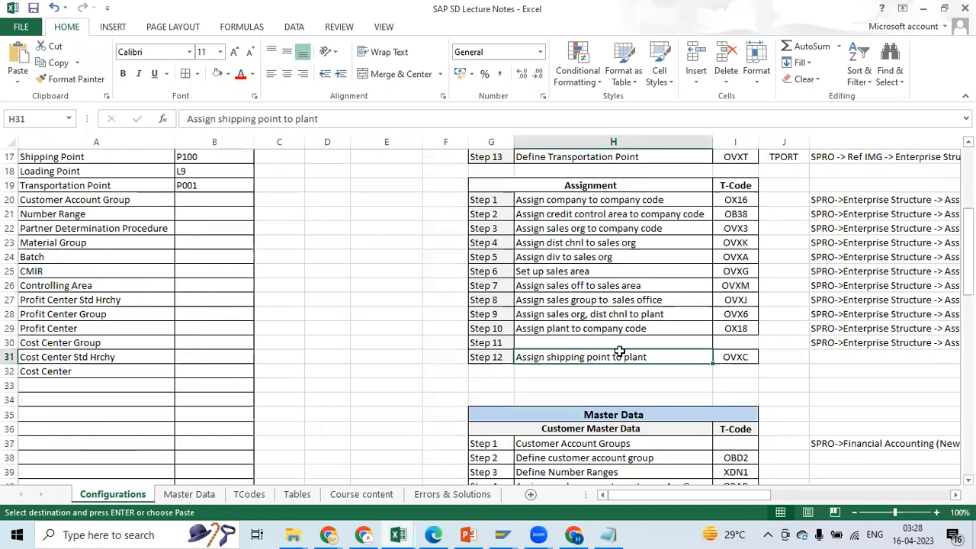
left_click(498, 344)
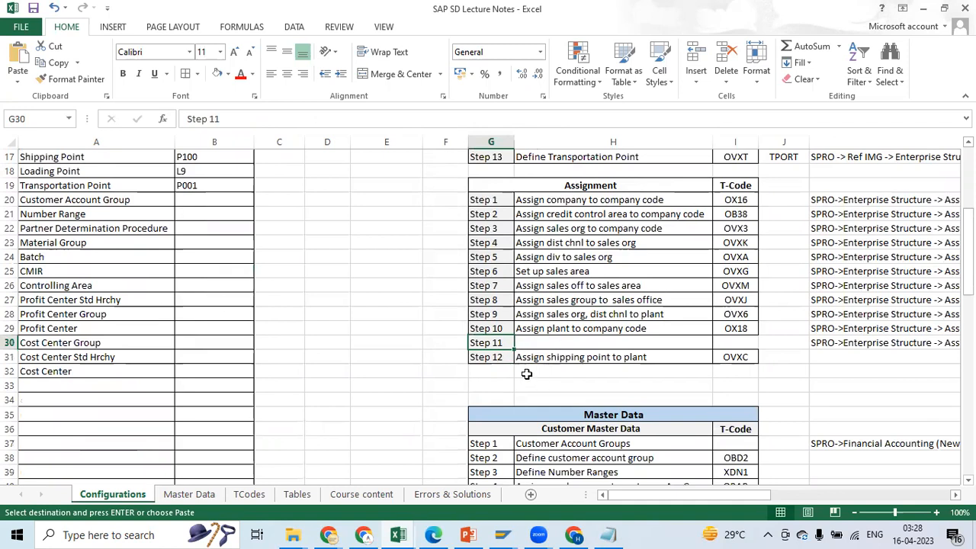
left_click(497, 359)
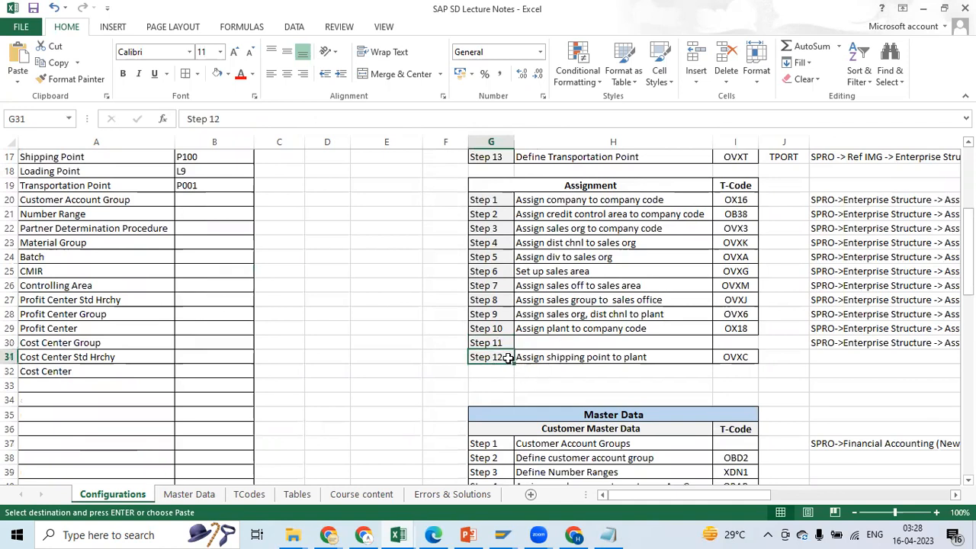
left_click(231, 120)
key("BackSpace")
type("3")
key("Tab")
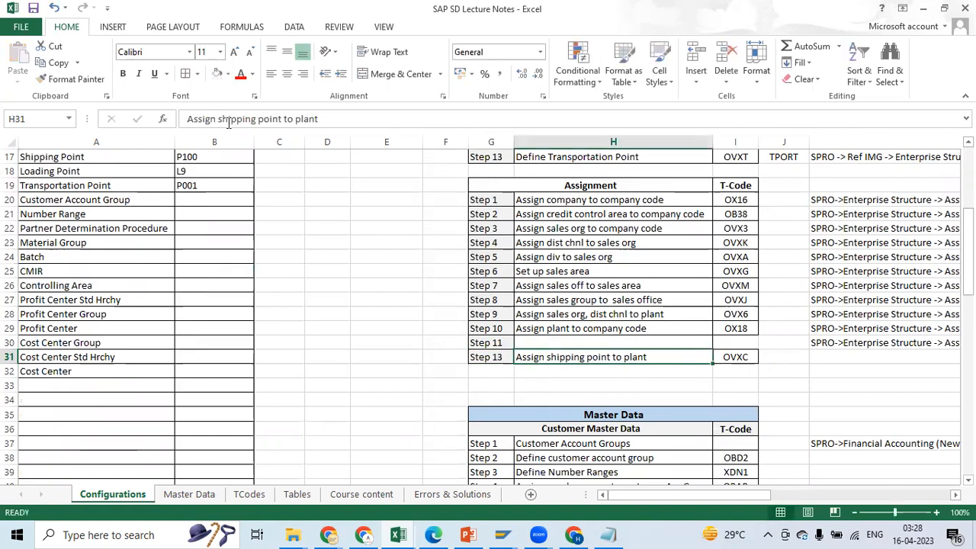
left_click(652, 377)
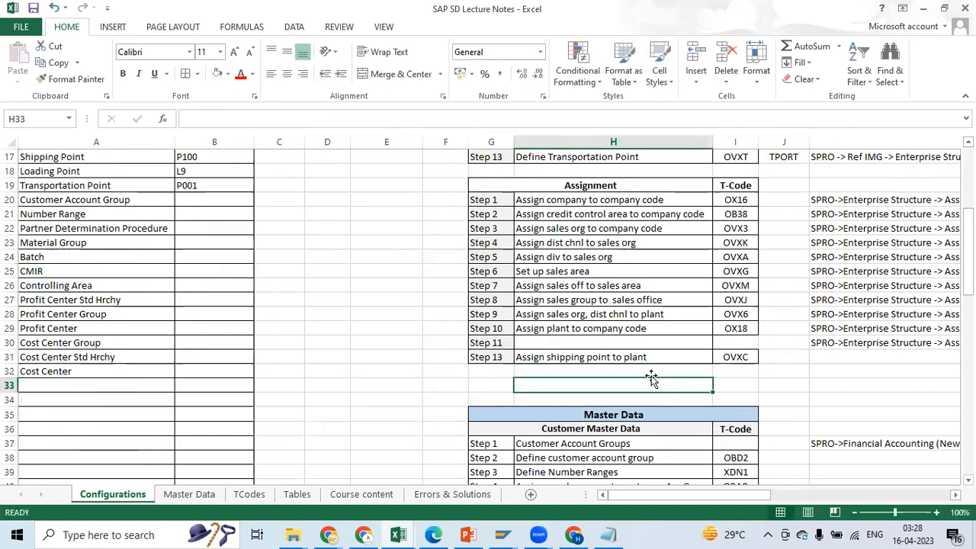
left_click(488, 356)
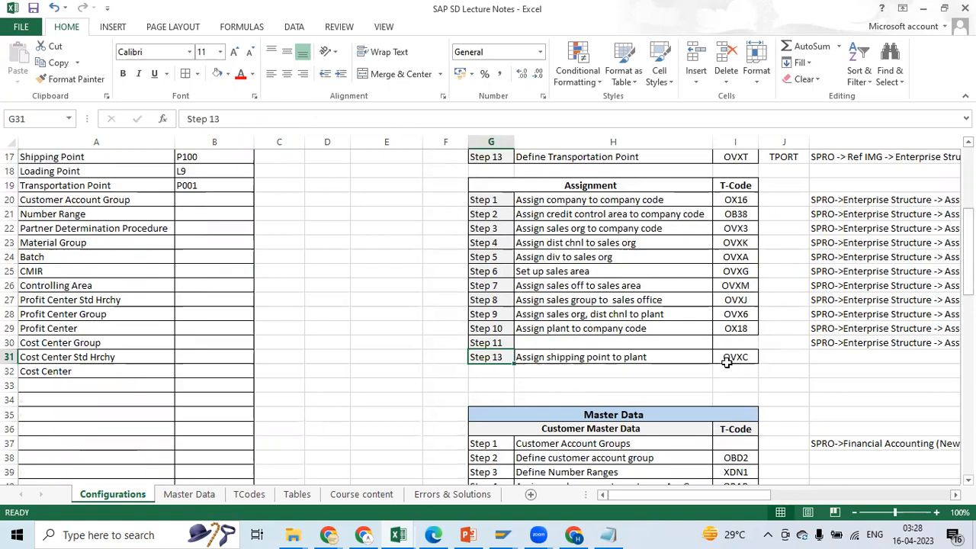
left_click(587, 357)
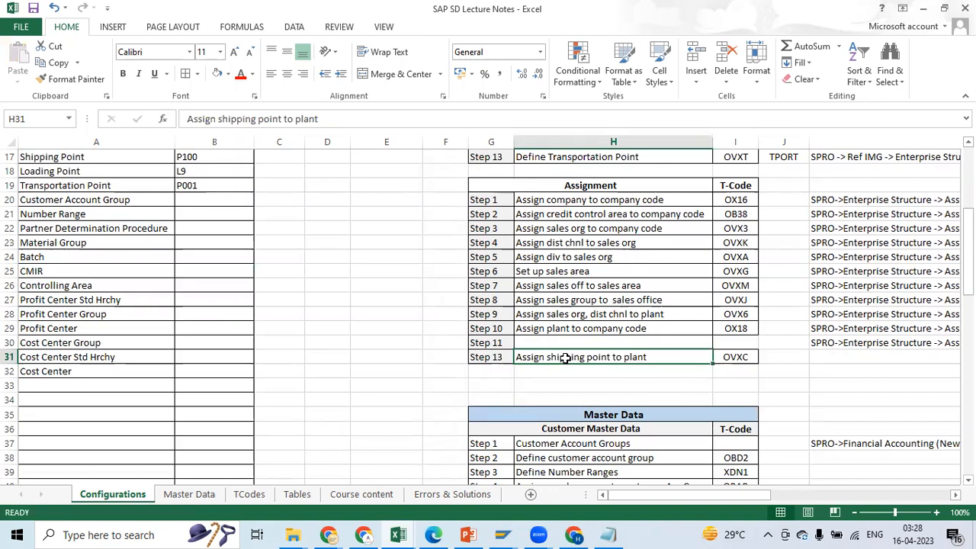
Return to SAP, leave the purchasing organization to plant assignment for the customizing structure, and collapse Materials Management
key("alt+Tab")
key("alt+Tab")
key("alt+Tab")
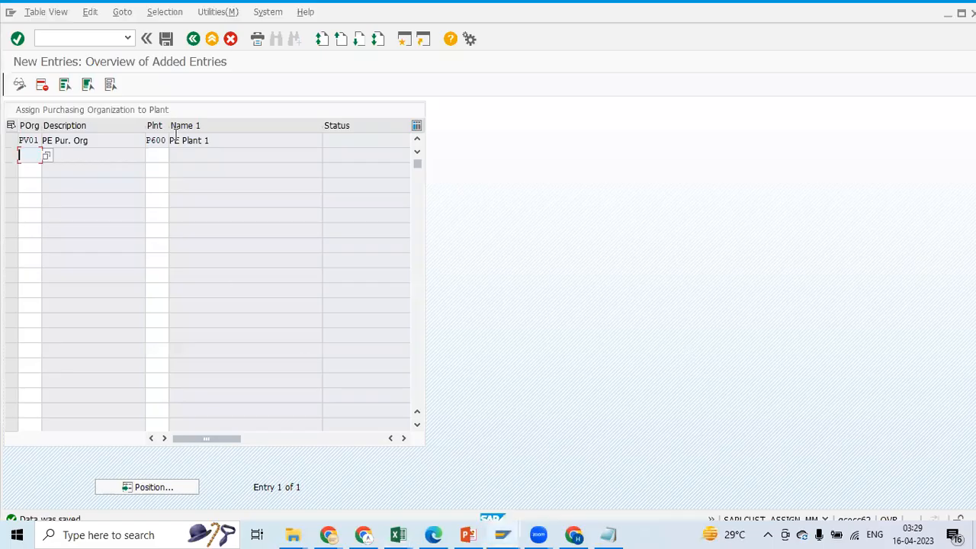
left_click(194, 40)
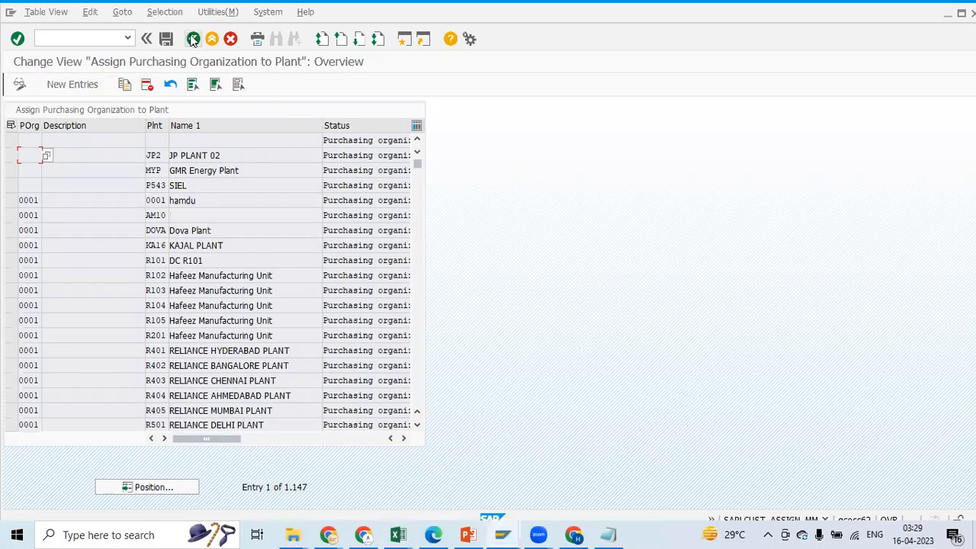
left_click(194, 39)
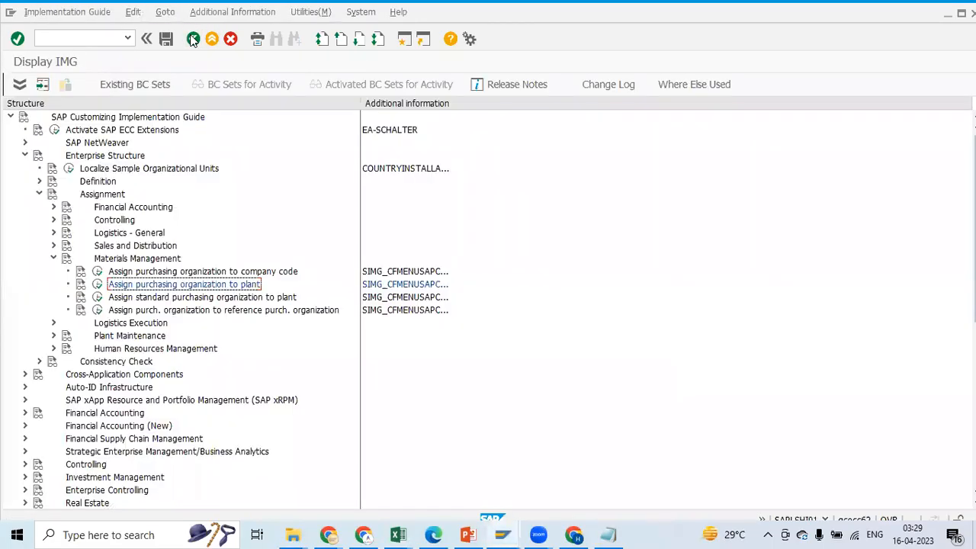
left_click(54, 259)
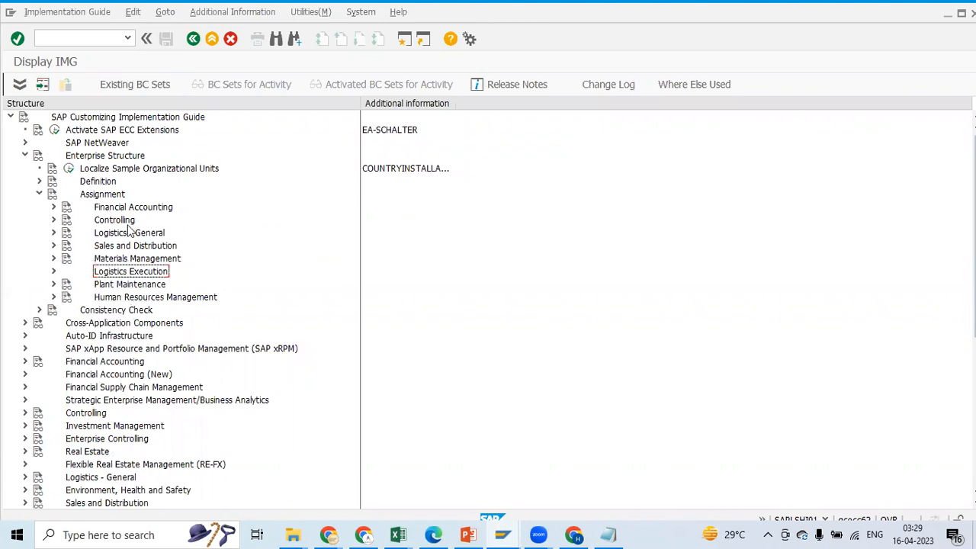
Switch to the Excel notes and check the transaction code listed for Step 13, Assign shipping point to plant
key("alt+Tab")
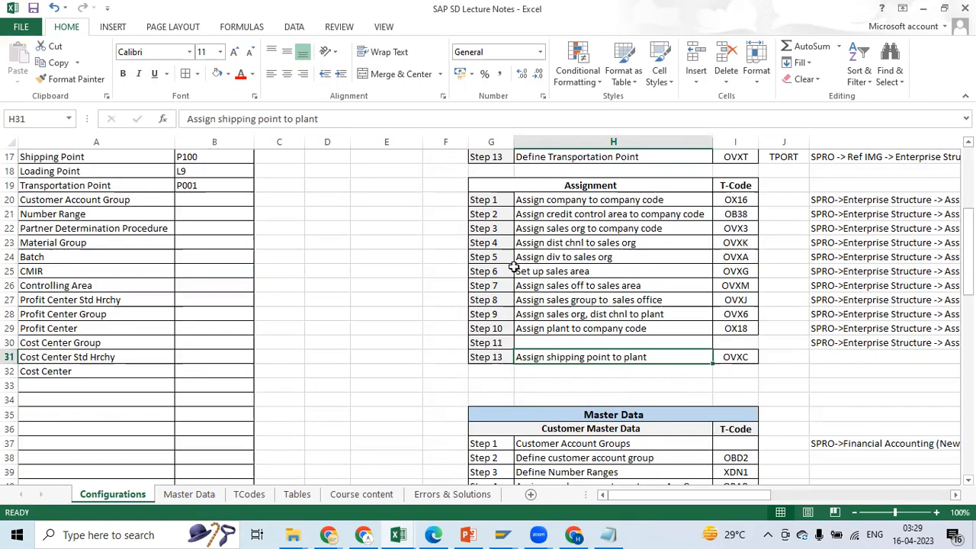
left_click(480, 357)
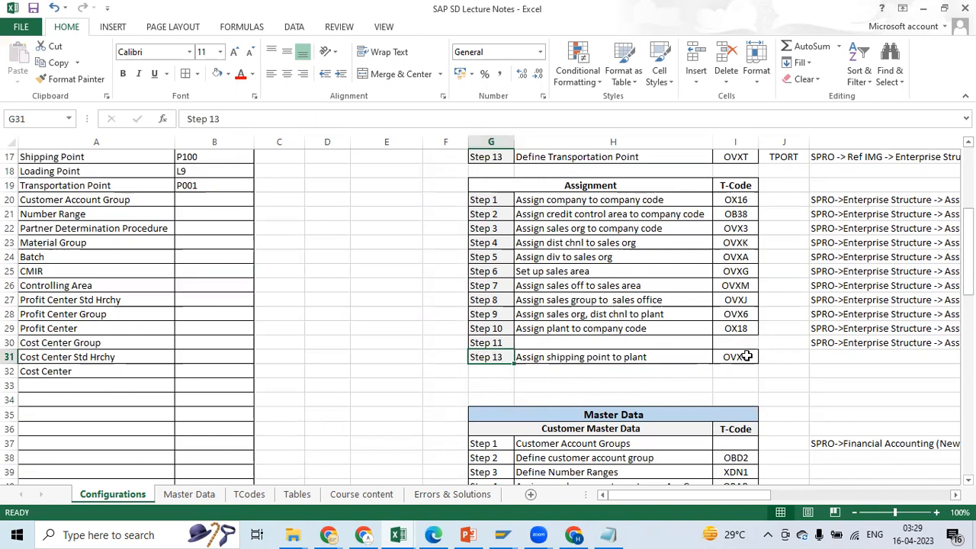
left_click(741, 356)
left_click(502, 361)
left_click(671, 359)
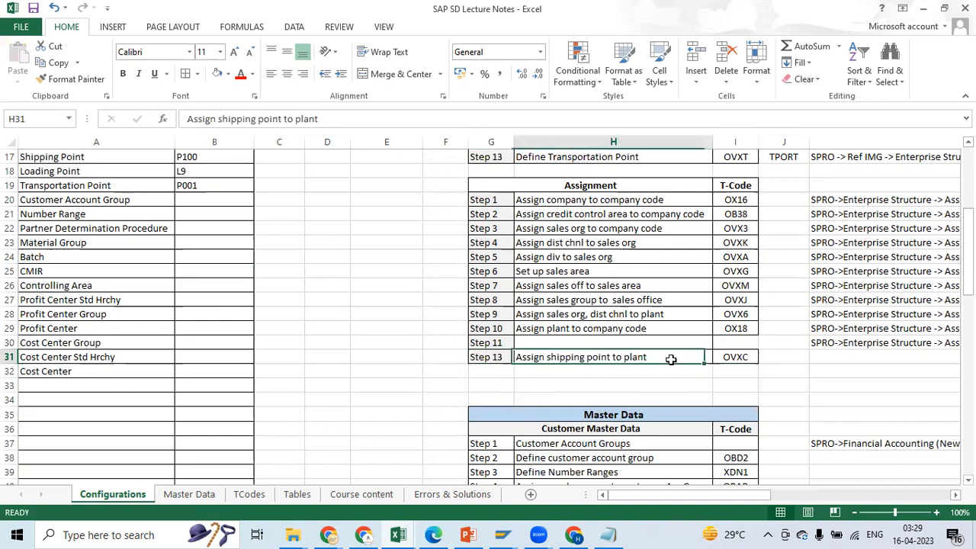
left_click(735, 356)
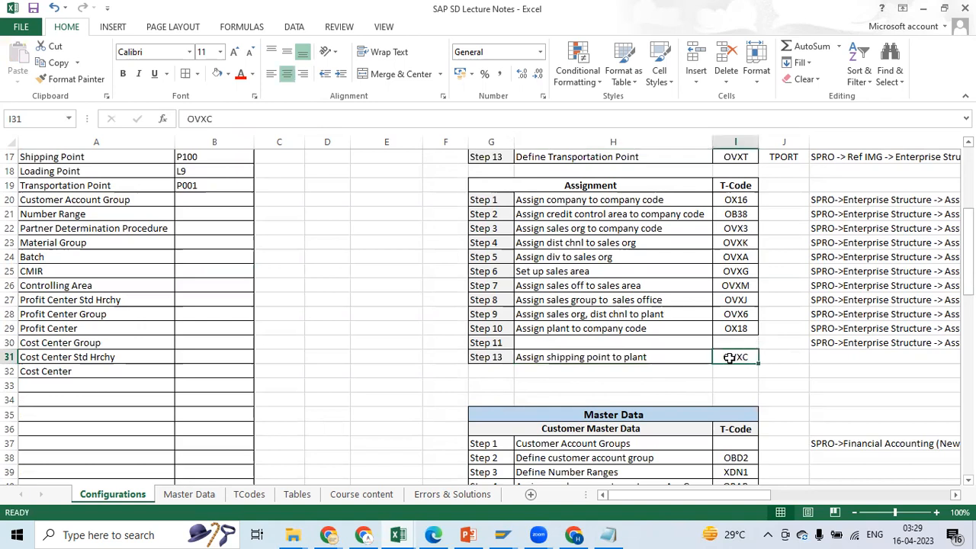
Return to SAP, expand Logistics Execution under Assignment, and open the Assign shipping point to plant activity
key("alt+Tab")
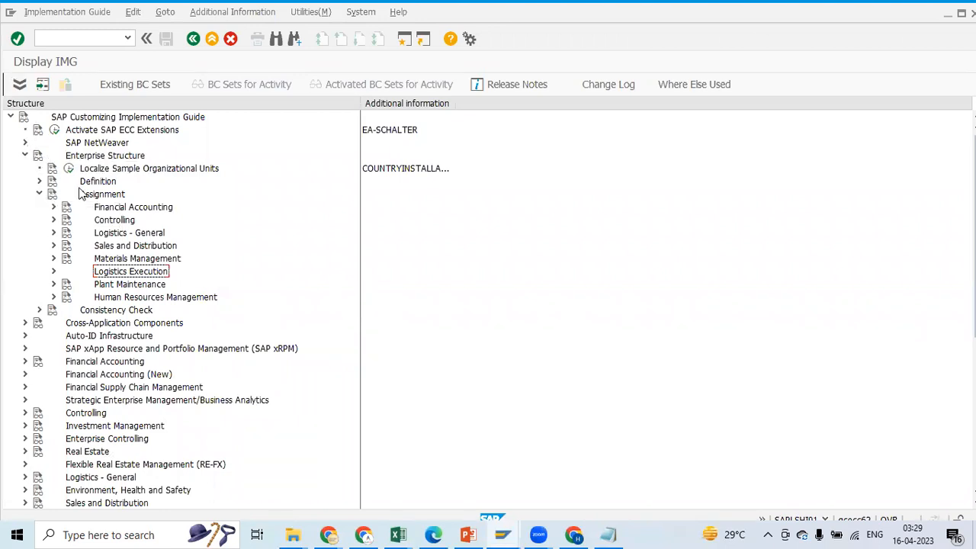
left_click(55, 272)
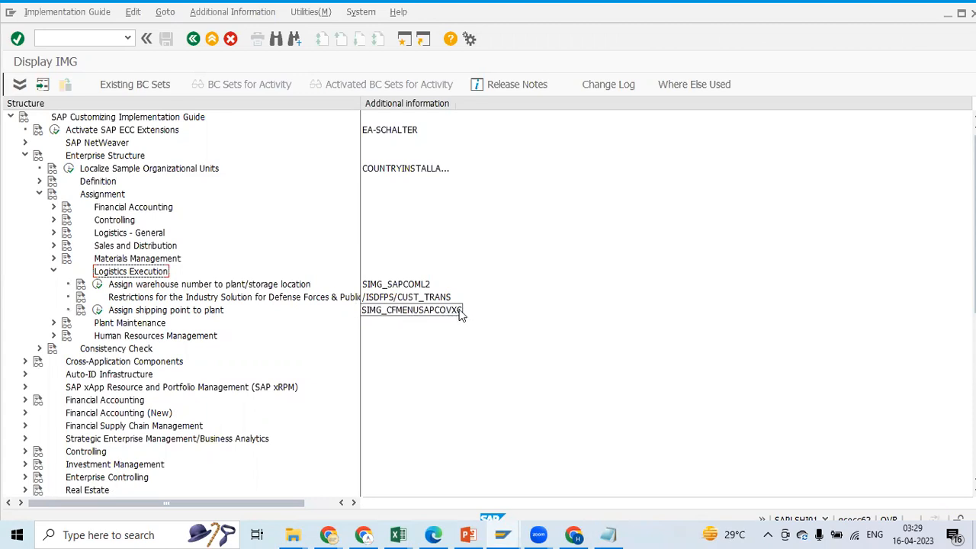
left_click(98, 311)
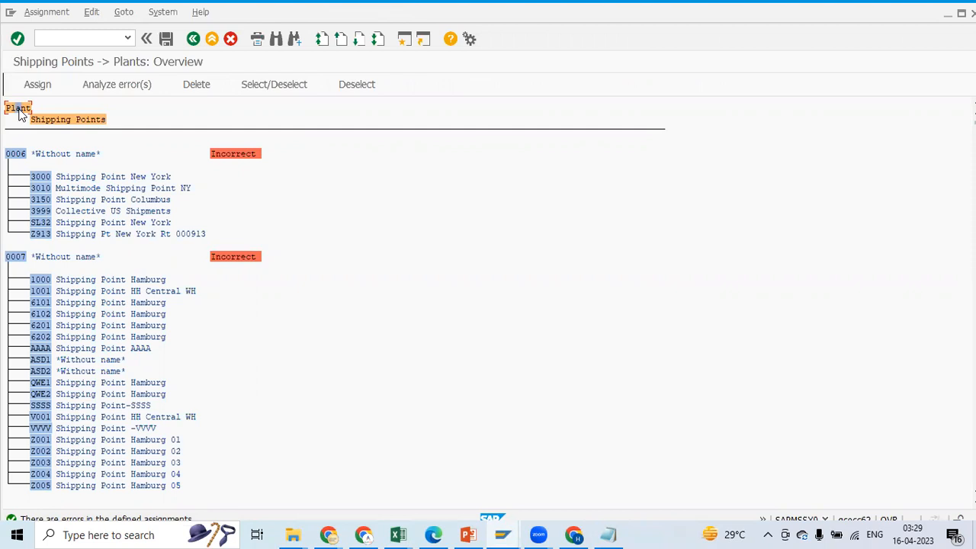
Start a search in the shipping points to plants overview, copy plant code P600 from the Excel notes, and return to SAP
key("ctrl+f")
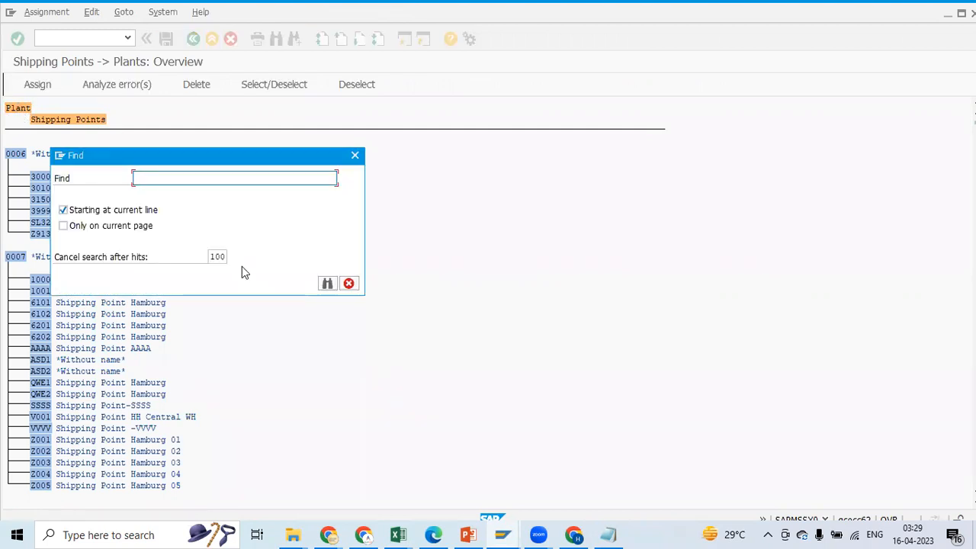
key("alt+Tab")
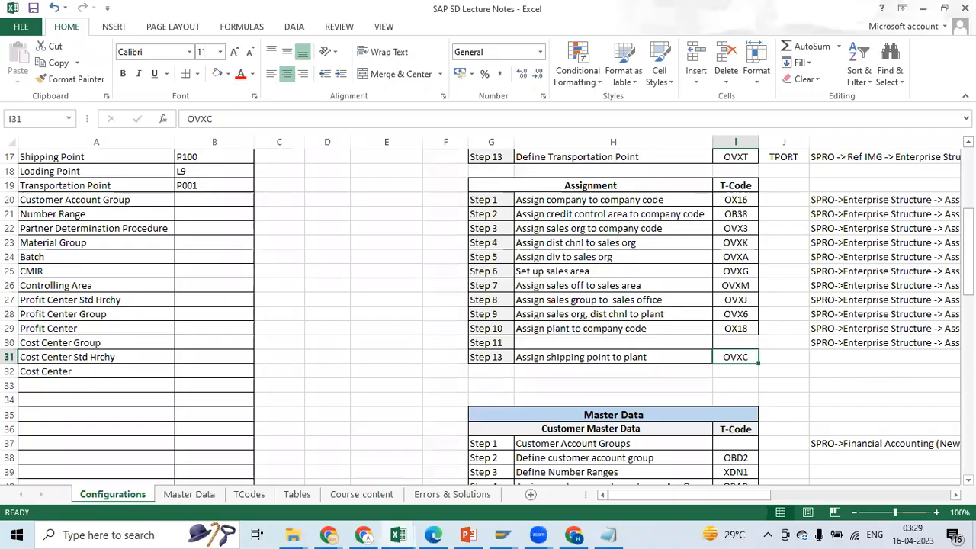
scroll(336, 310, "up", 5)
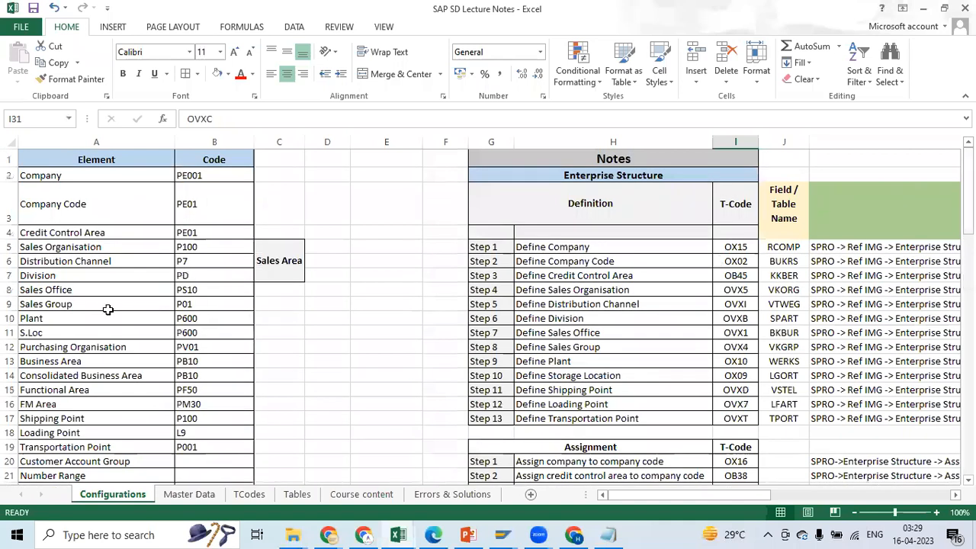
left_click(196, 321)
key("ctrl+c")
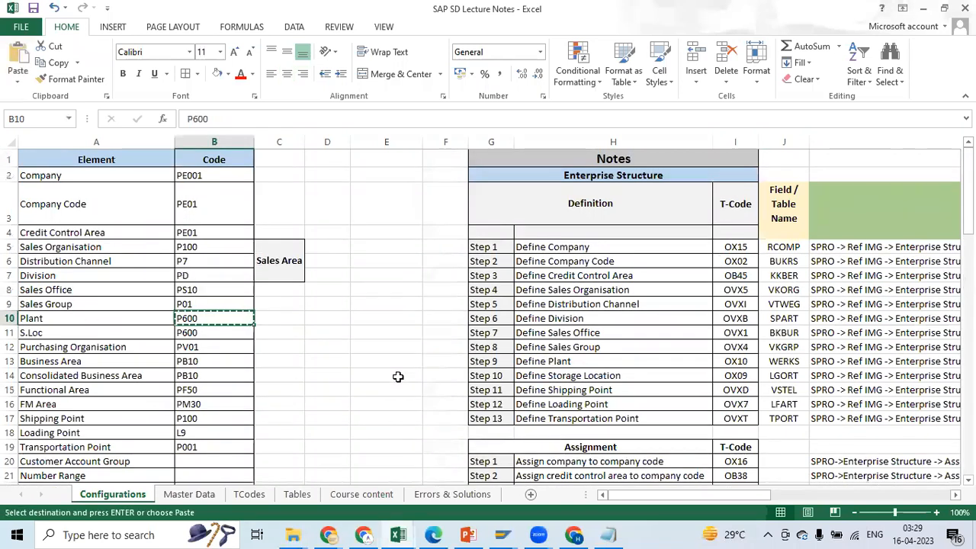
key("alt+Tab")
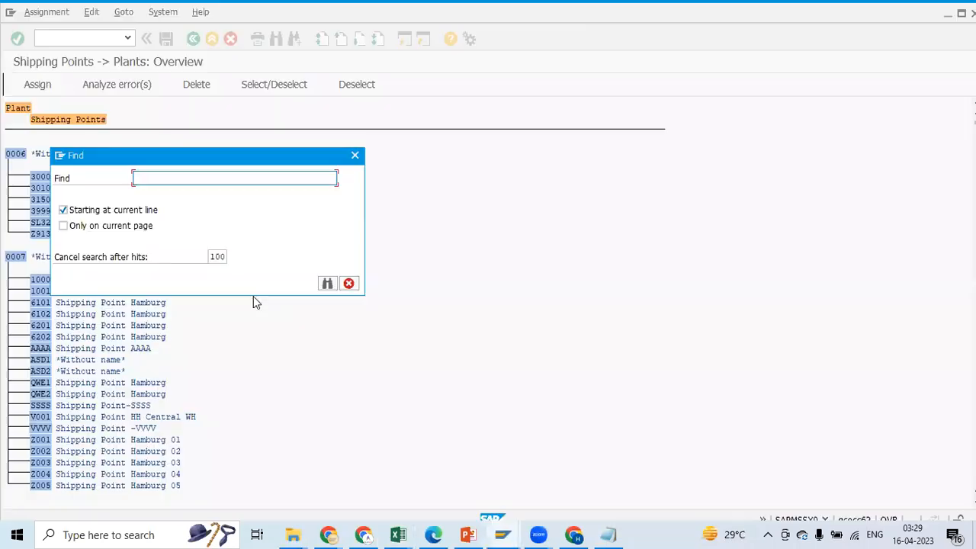
Search the whole overview for plant P600 instead of starting at the current line, and jump to the PE Plant 1 entry
left_click(63, 210)
left_click(157, 180)
key("ctrl+v")
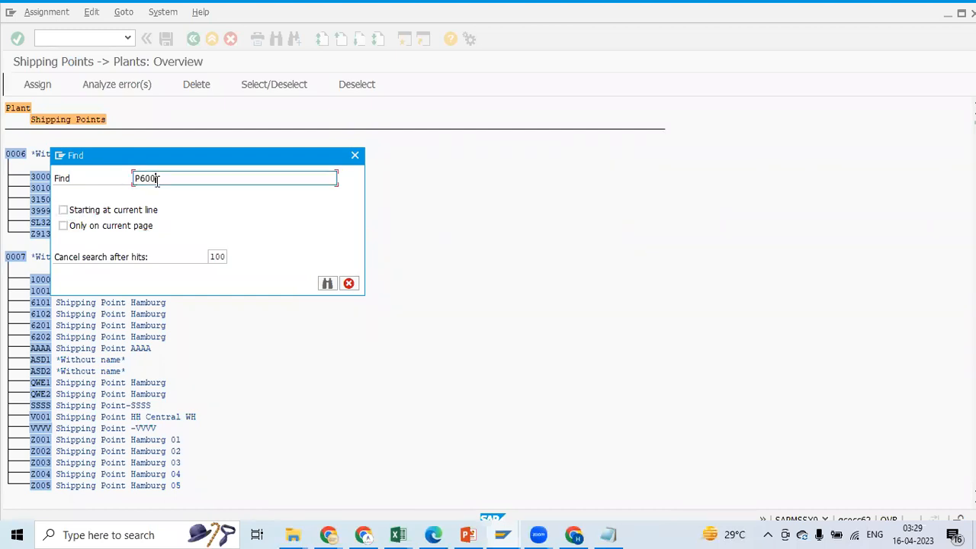
left_click(327, 284)
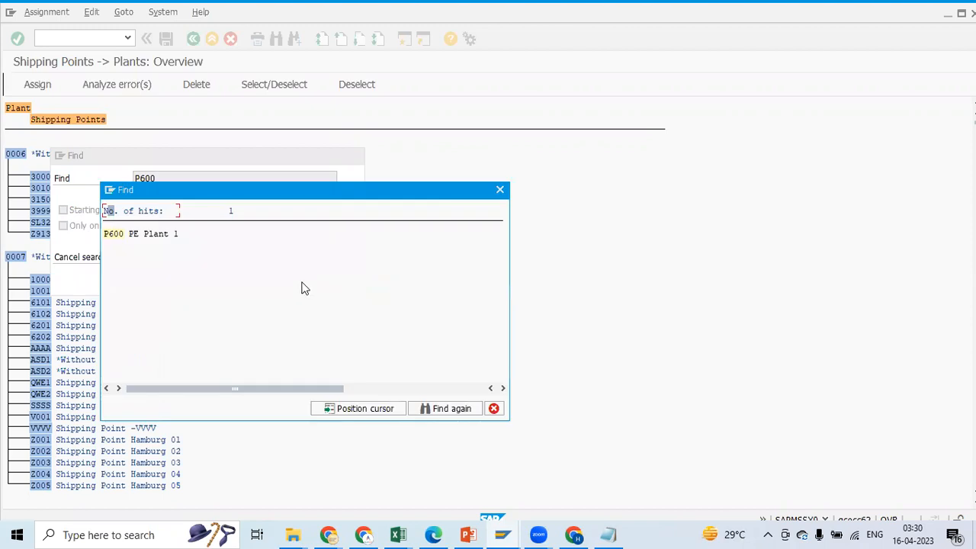
double_click(119, 238)
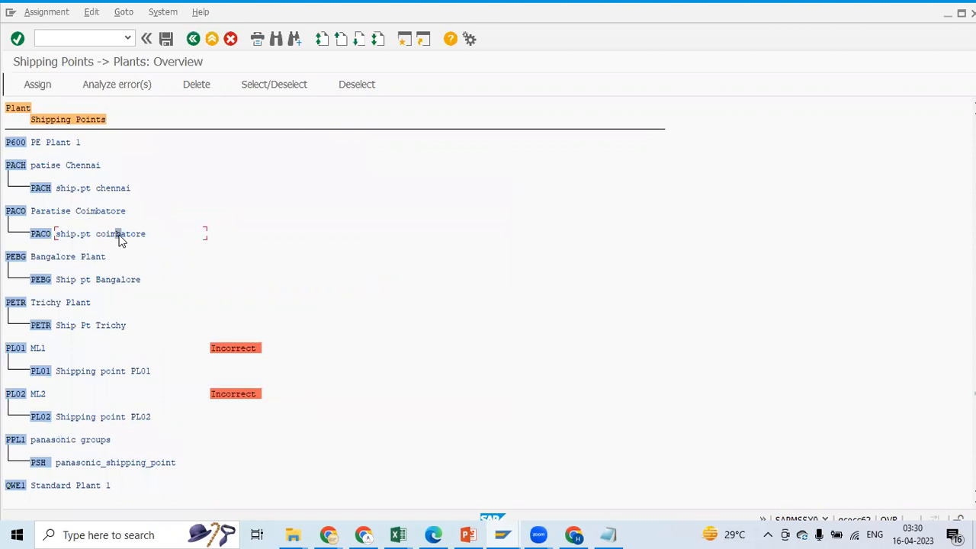
Open the shipping point selection for plant P600, start a search there, and copy shipping point code P100 from the Excel notes
double_click(49, 141)
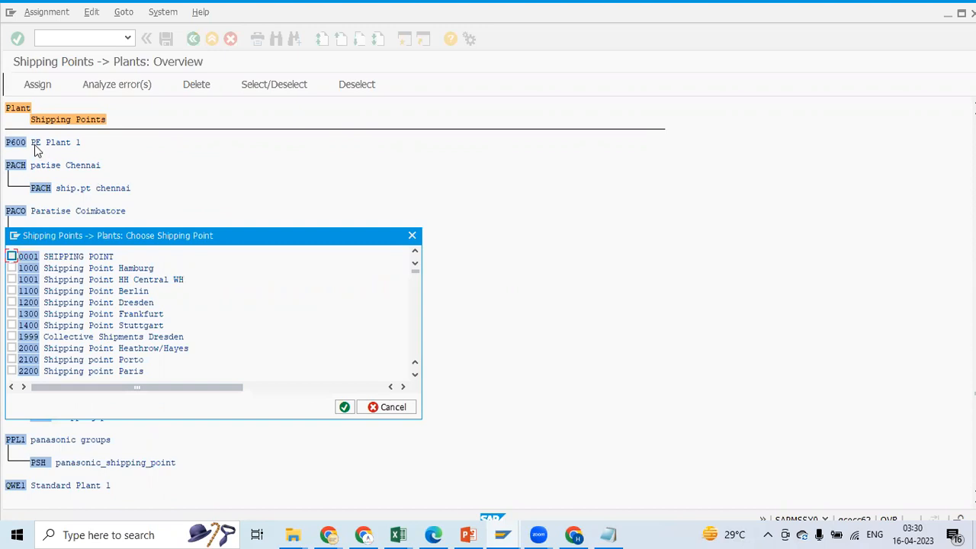
left_click(412, 235)
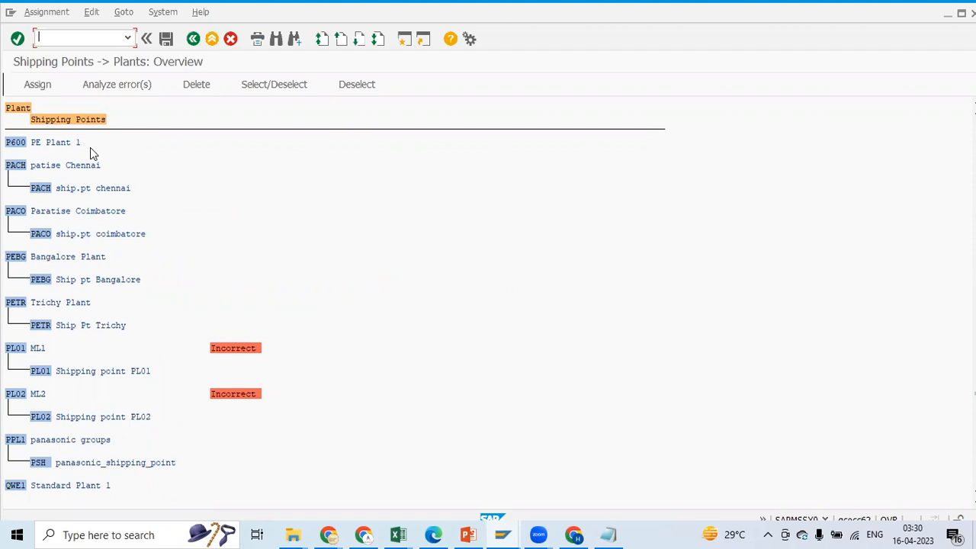
double_click(47, 143)
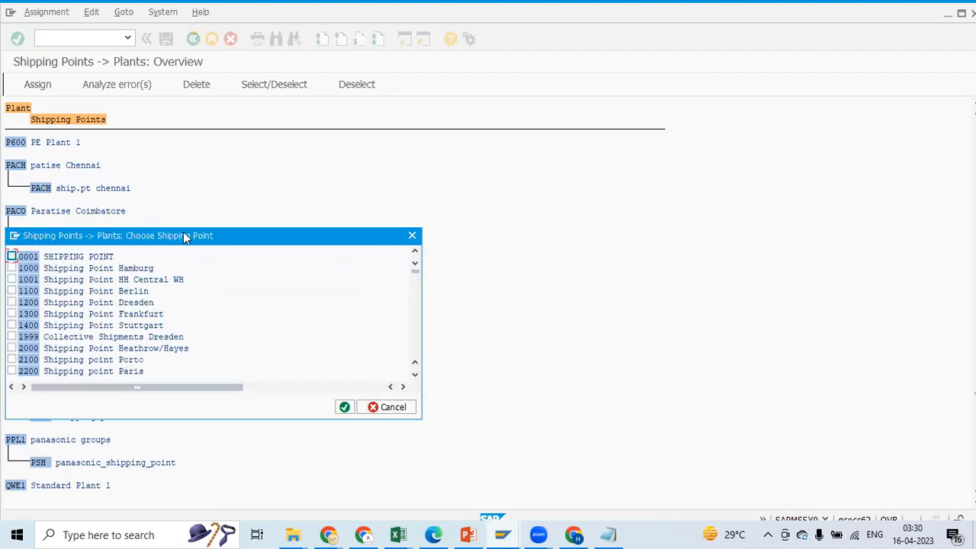
left_click_drag(183, 237, 247, 236)
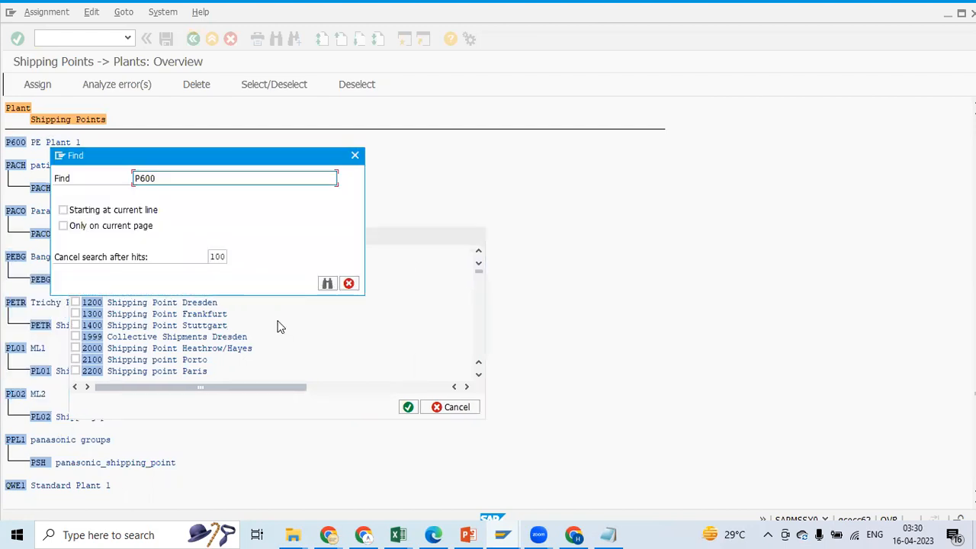
key("alt+Tab")
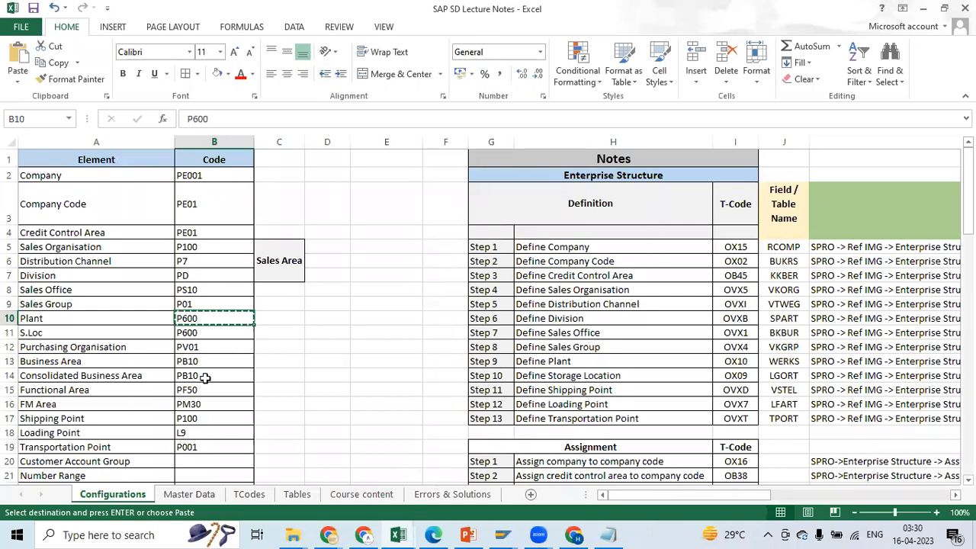
left_click(201, 419)
key("ctrl+c")
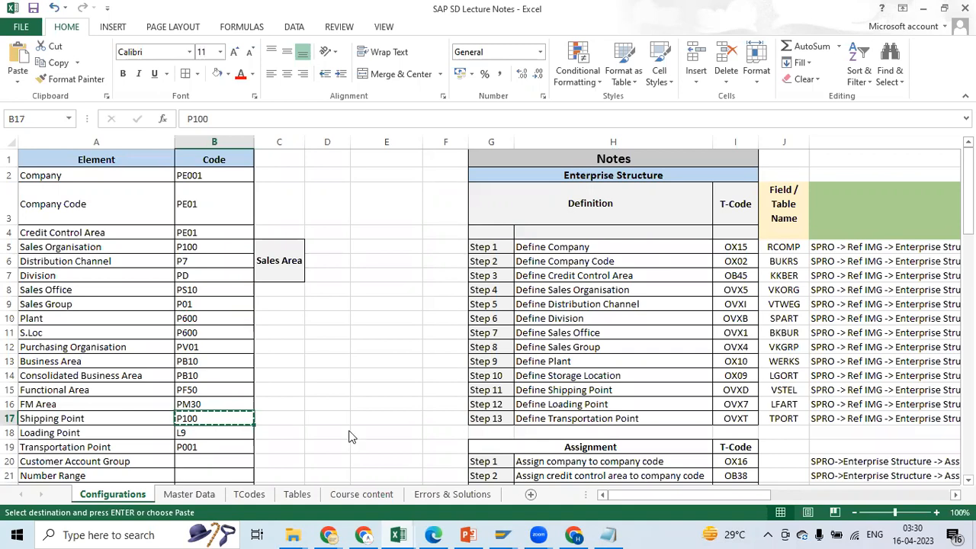
Return to SAP, find shipping point P100 in the selection list, and assign it to plant P600
key("alt+Tab")
left_click_drag(205, 172, 130, 172)
key("ctrl+v")
left_click(327, 283)
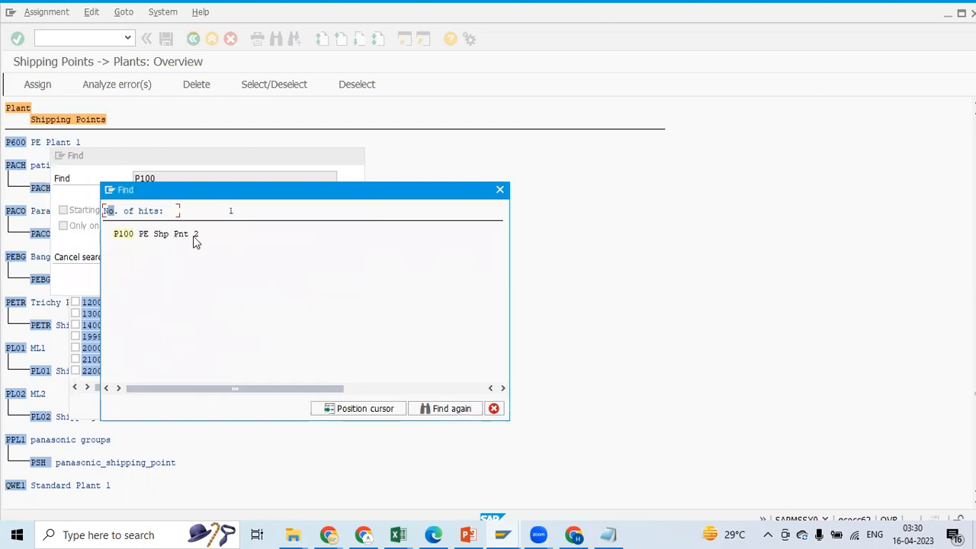
double_click(134, 242)
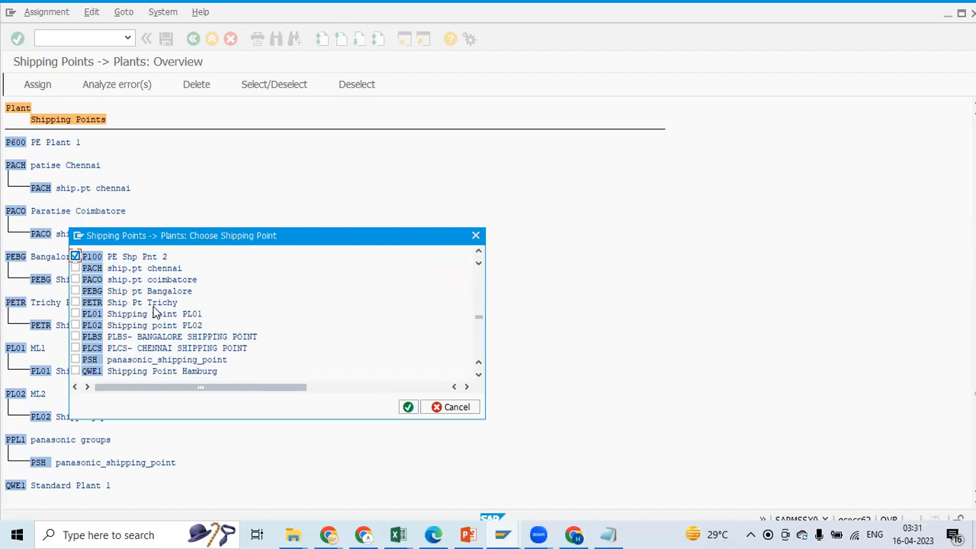
left_click(408, 408)
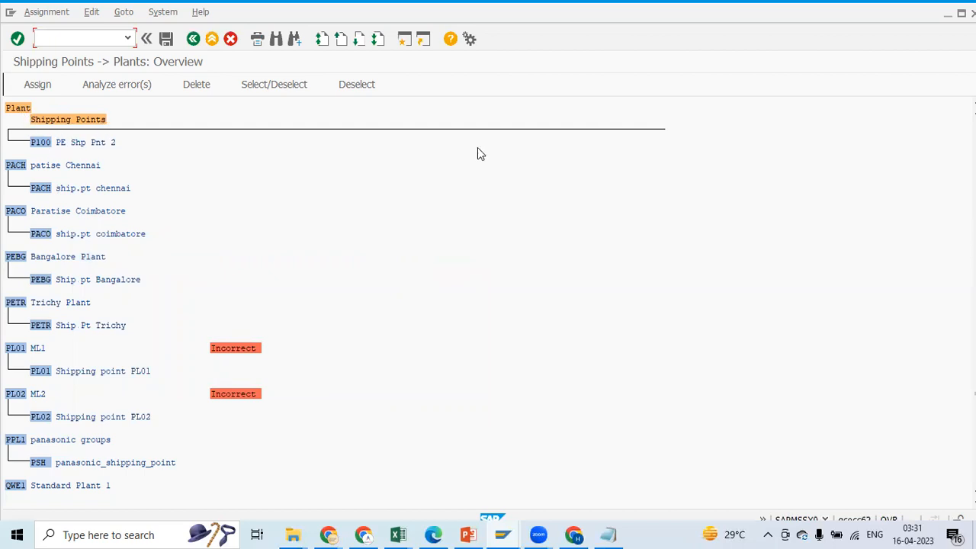
Check the plant code in the Excel notes, then save the SAP assignment to customizing request ECCK901443, PE Enterprise Structure (Assn)
key("Down")
key("alt+Tab")
left_click(192, 319)
key("alt+Tab")
left_click(165, 44)
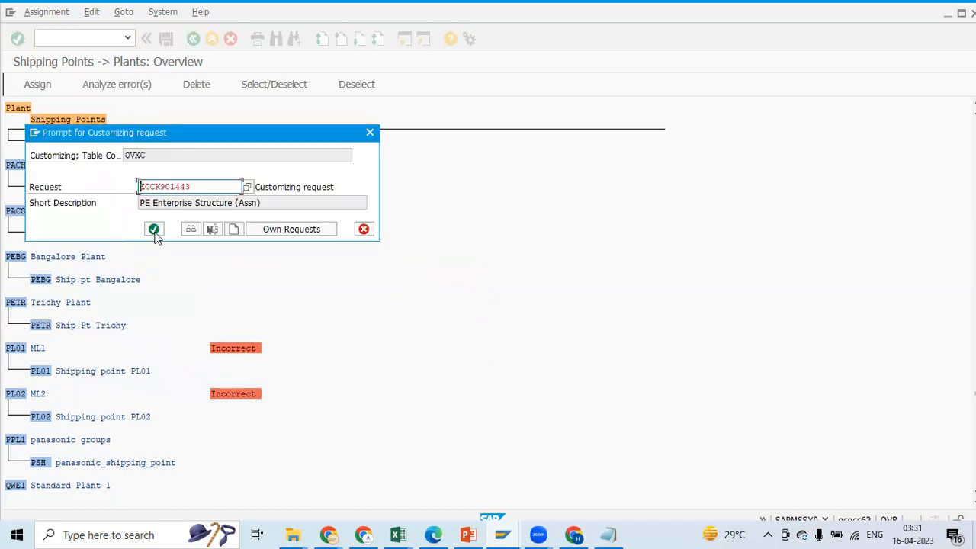
left_click(155, 229)
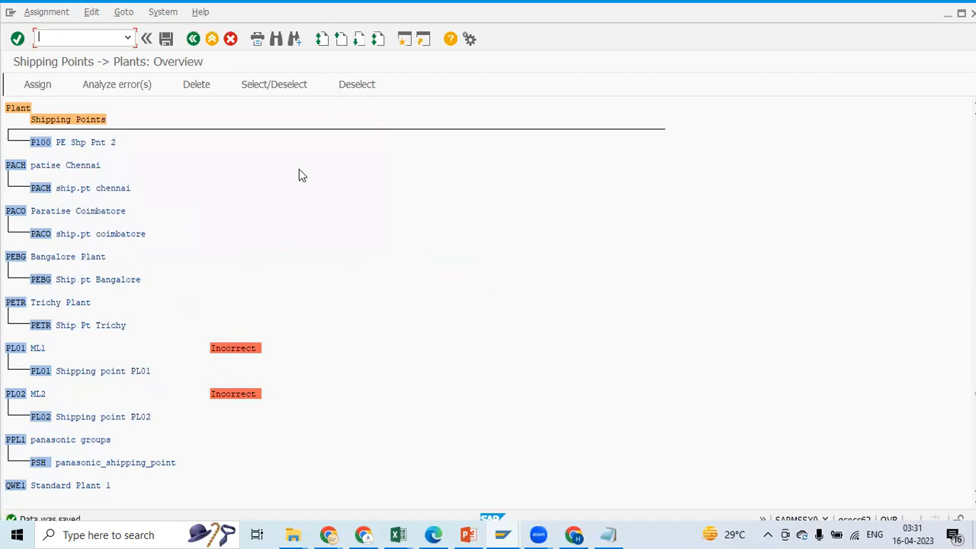
Leave the shipping point to plant assignment and collapse the Logistics Execution and Assignment nodes in the customizing structure
left_click(193, 38)
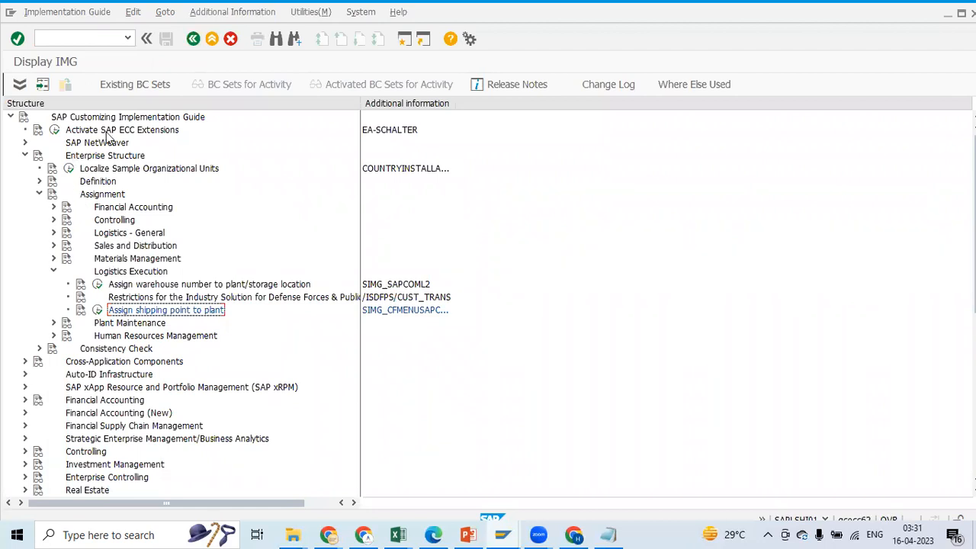
left_click(53, 272)
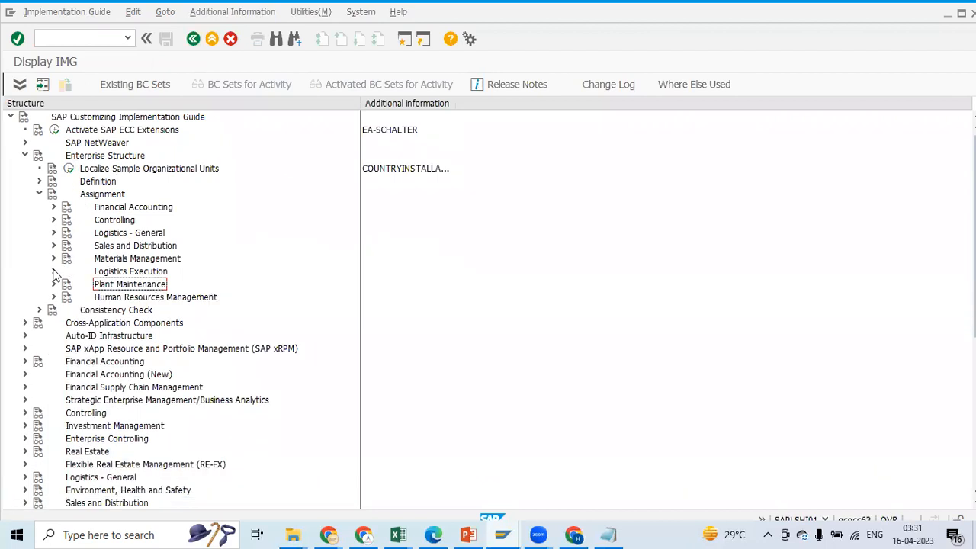
left_click(40, 195)
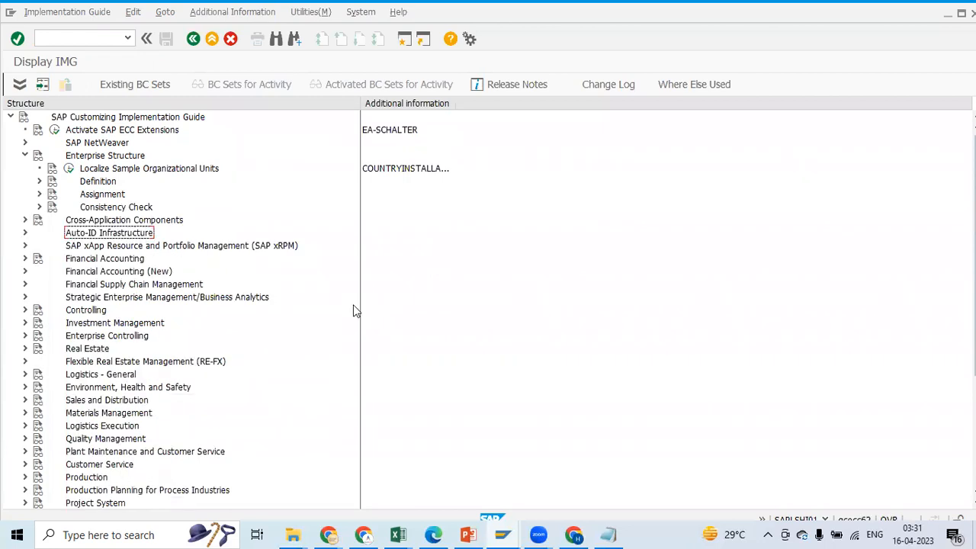
Switch to the SAP SD Lecture Notes workbook and review the enterprise structure Definition steps
left_click(403, 534)
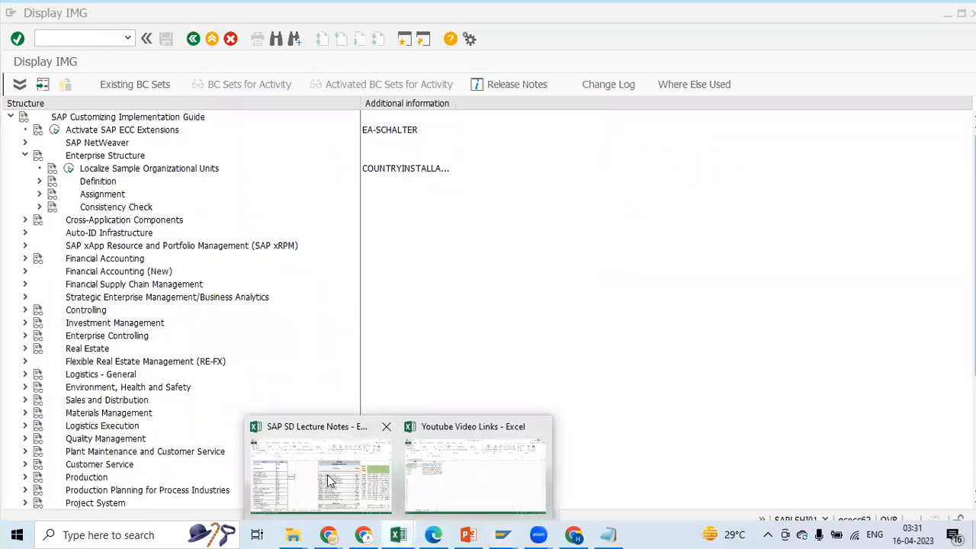
left_click(330, 481)
left_click_drag(968, 175, 967, 197)
left_click_drag(967, 258, 968, 210)
left_click_drag(496, 229, 503, 377)
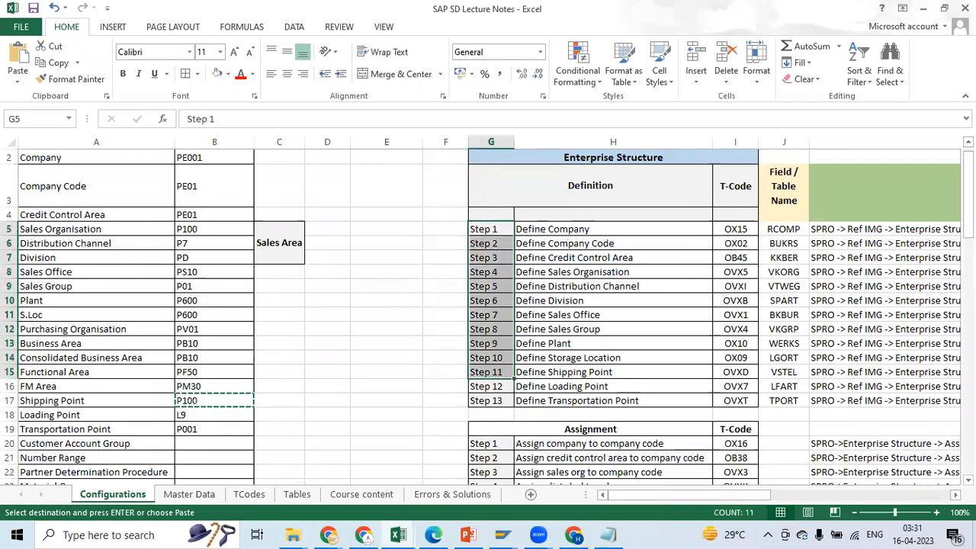
Review the Assignment steps in the notes together with their transaction codes and SPRO paths
scroll(492, 292, "down", 4)
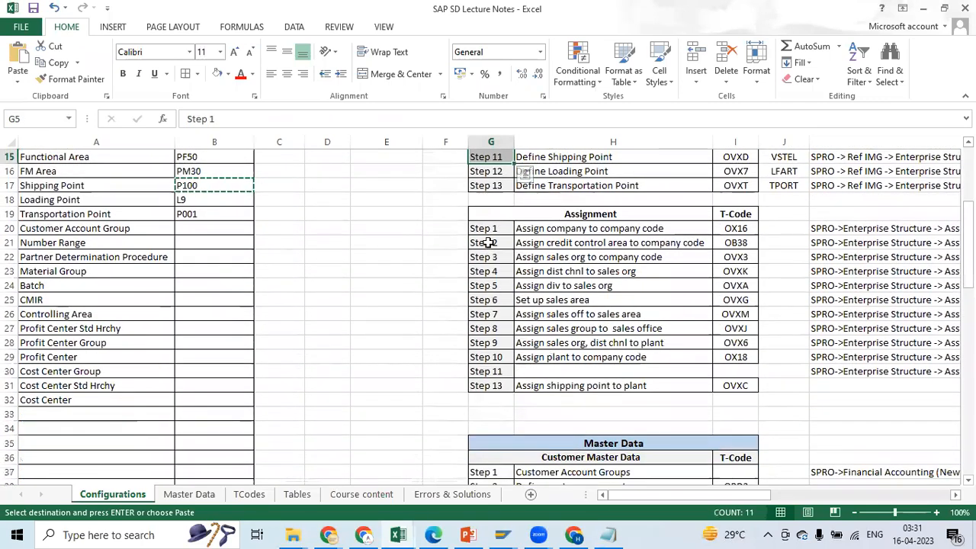
left_click(486, 229)
left_click_drag(500, 348, 694, 385)
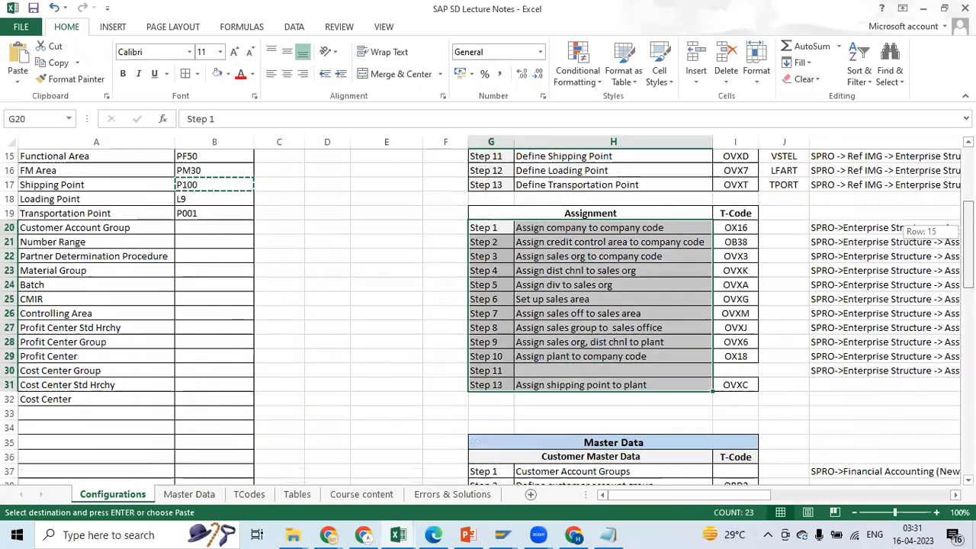
scroll(488, 317, "down", 2)
left_click_drag(719, 499, 790, 499)
left_click_drag(968, 254, 968, 260)
left_click(378, 385)
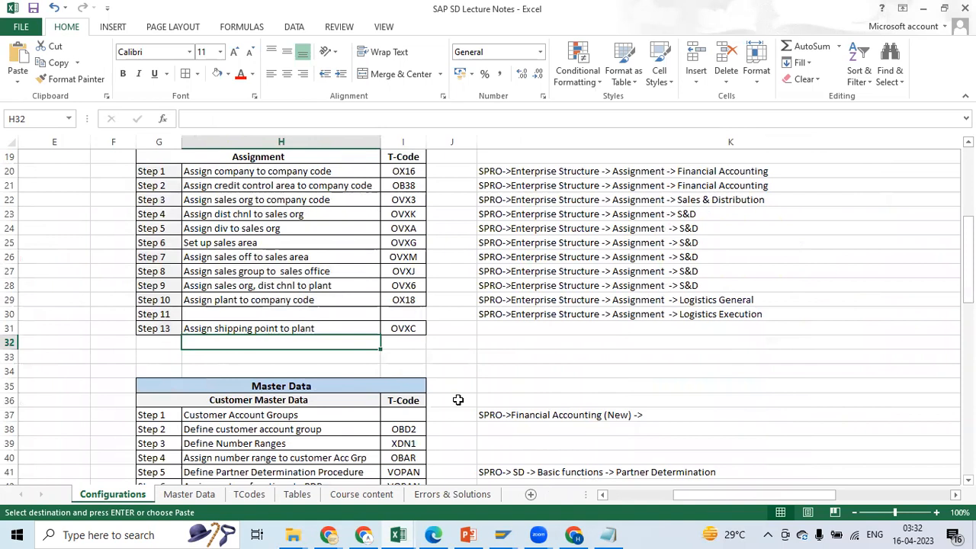
left_click(780, 250)
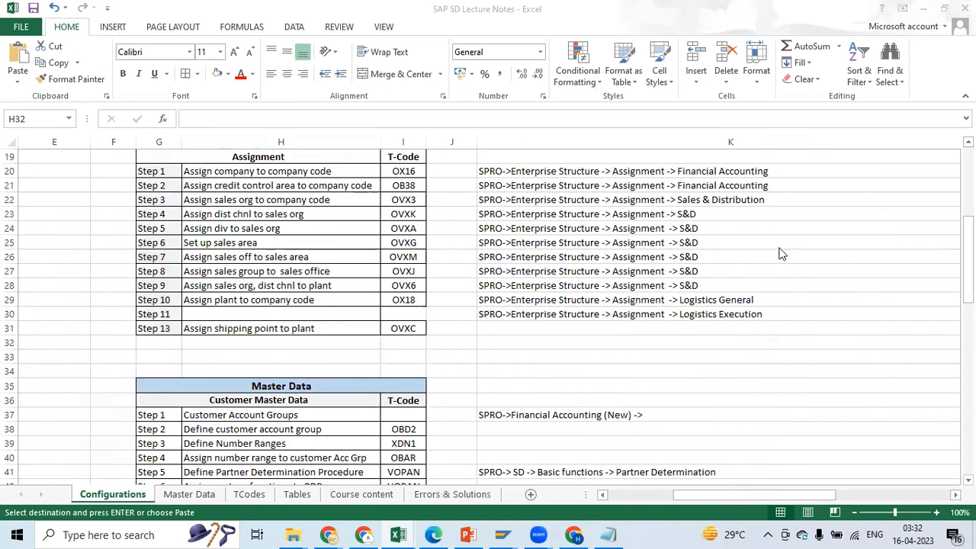